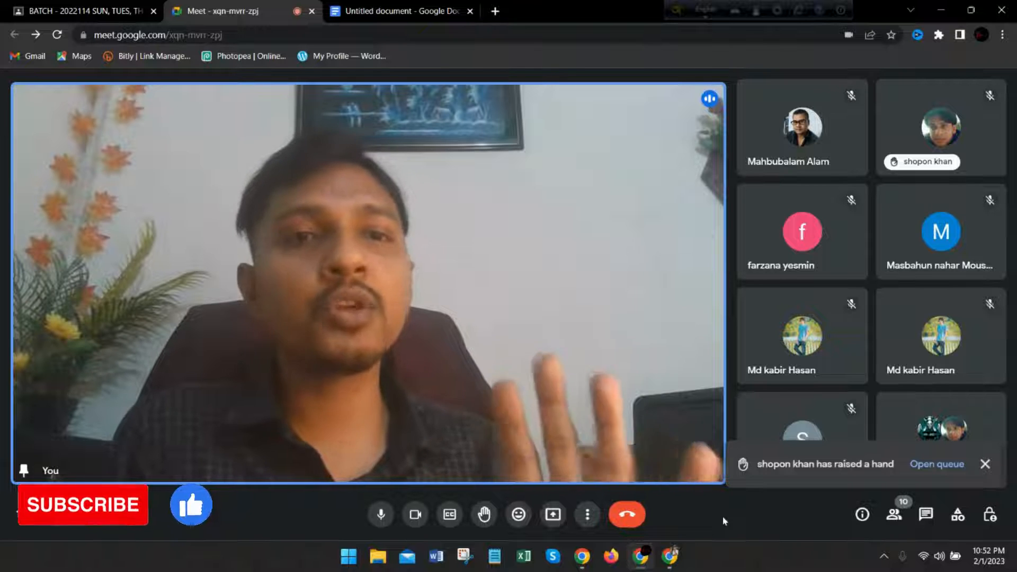
# - Send the message "canva" to everyone in the meeting chat and close the chat
pyautogui.click(927, 511)
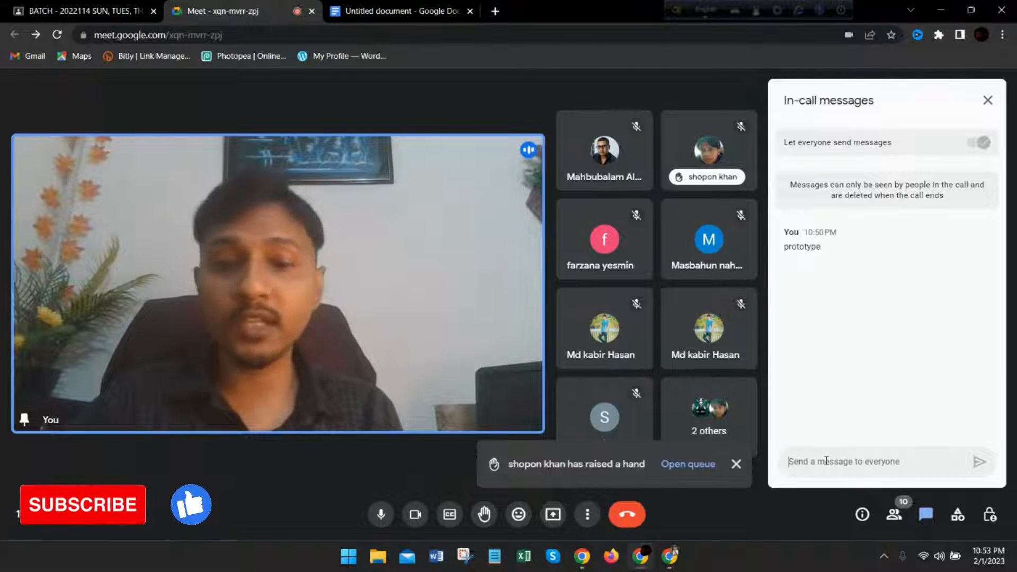
pyautogui.write('can')
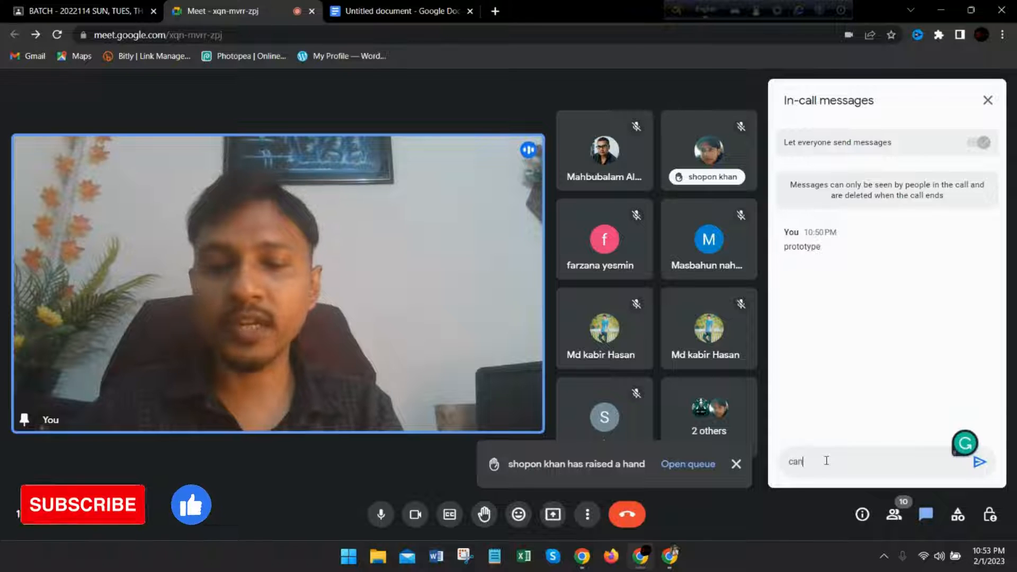
pyautogui.write('va')
pyautogui.press('Return')
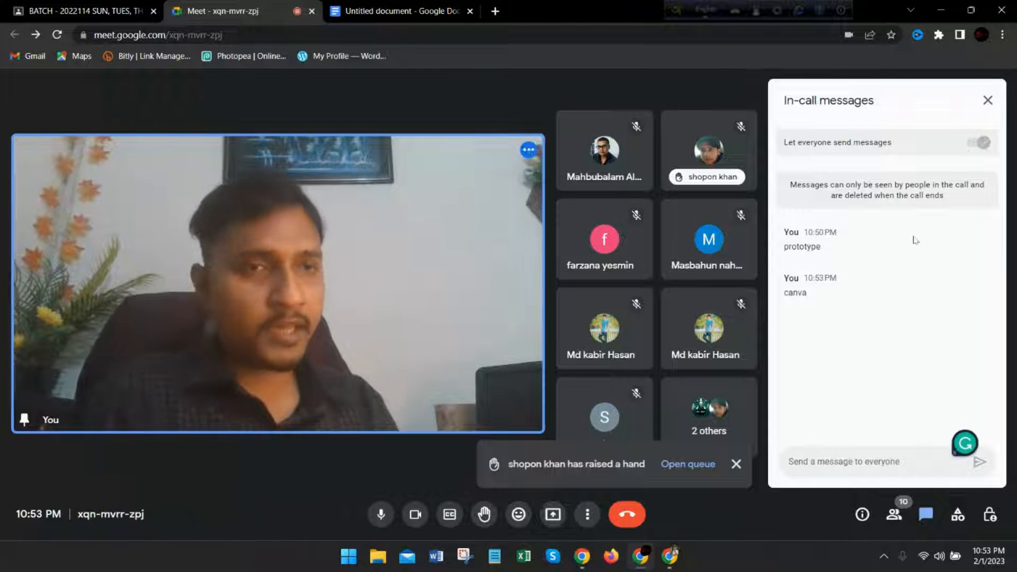
pyautogui.click(989, 100)
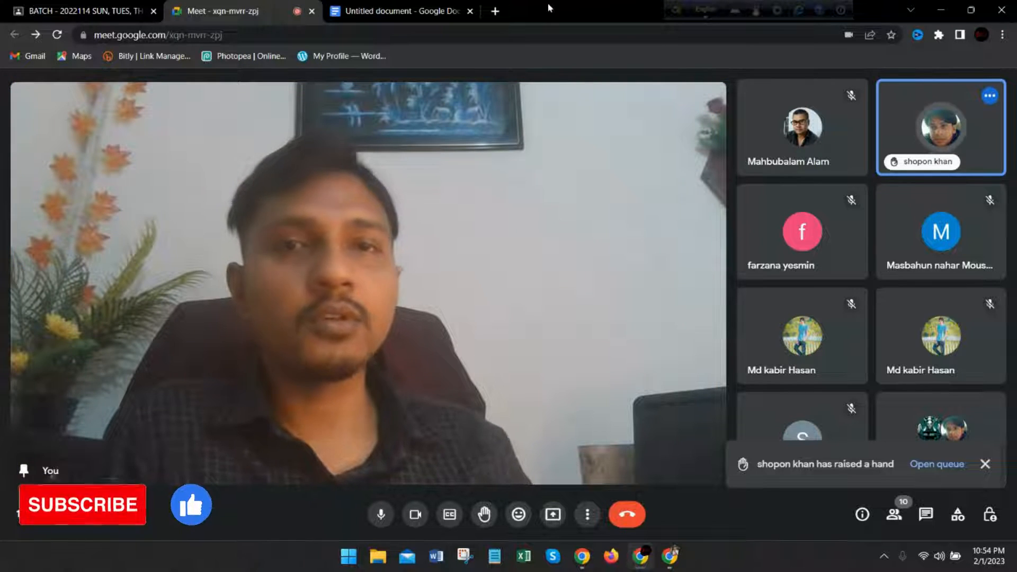
# - Present the screen to everyone in the Google Meet call and hide the screen-sharing notice
pyautogui.click(497, 10)
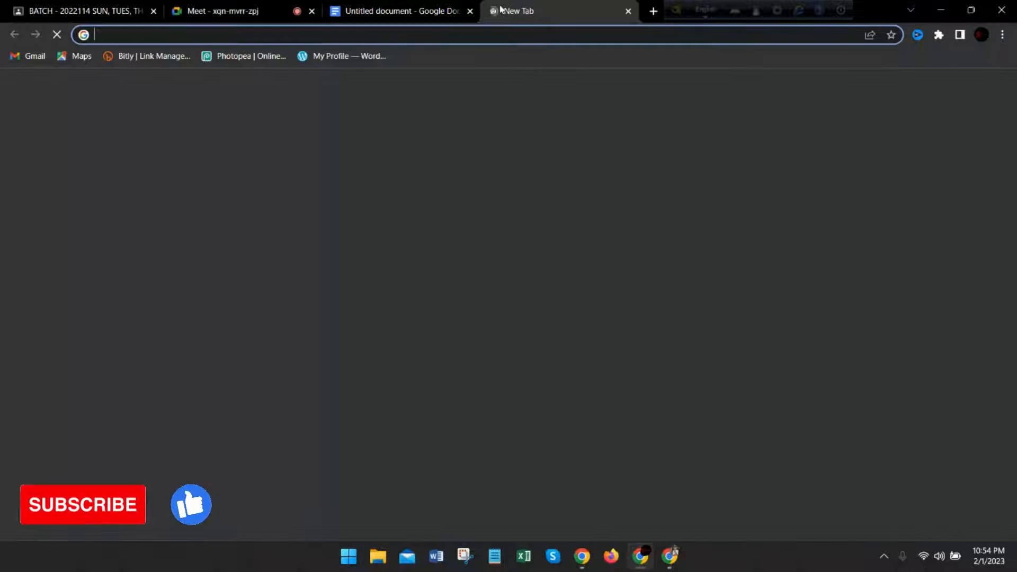
pyautogui.click(222, 11)
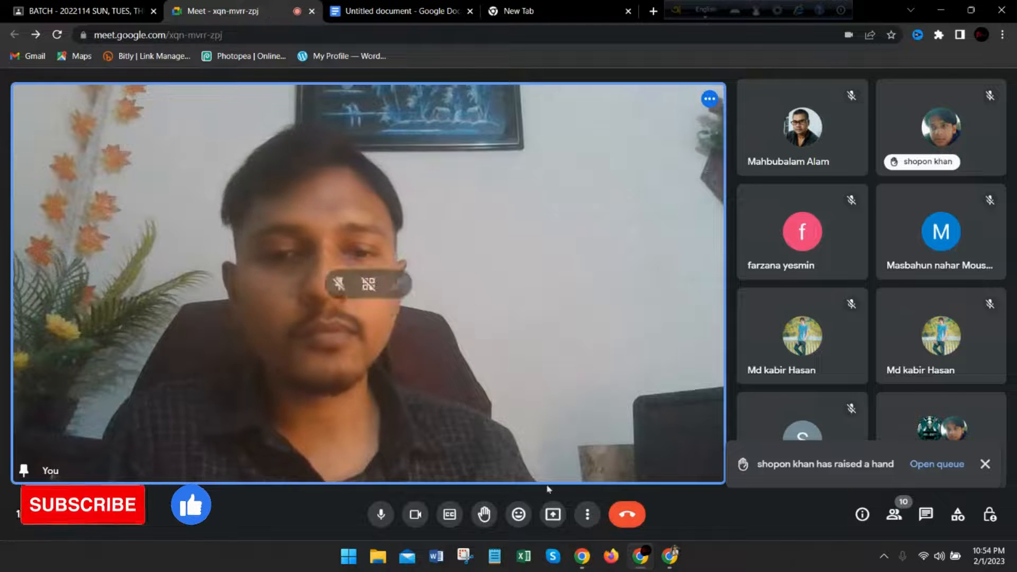
pyautogui.click(553, 514)
pyautogui.click(574, 419)
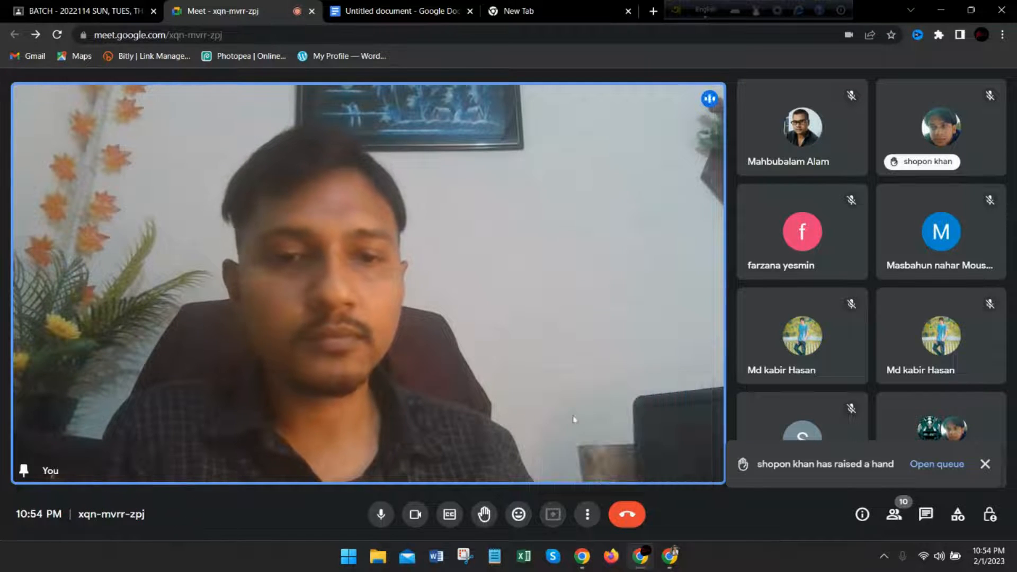
pyautogui.click(624, 309)
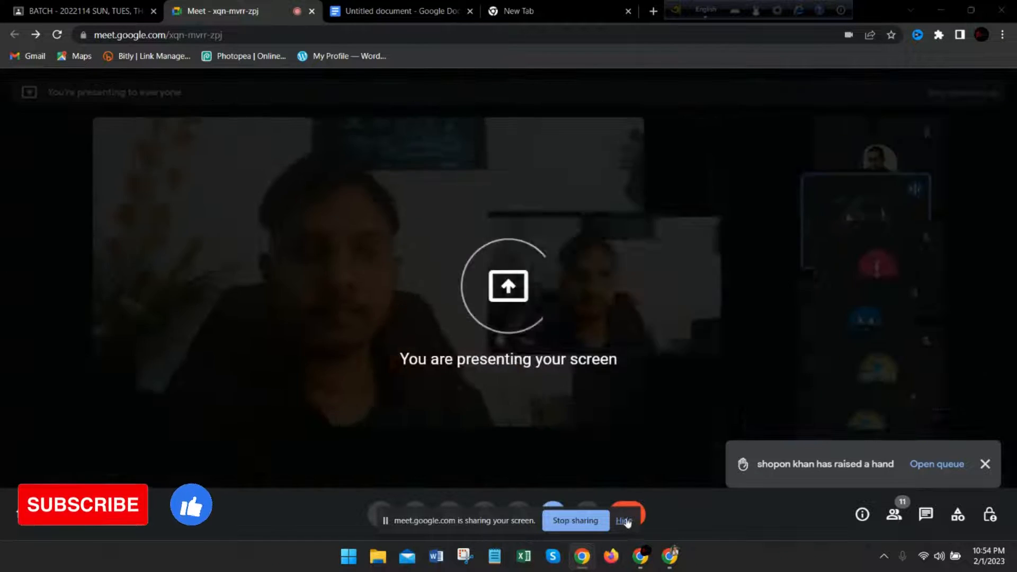
pyautogui.click(625, 521)
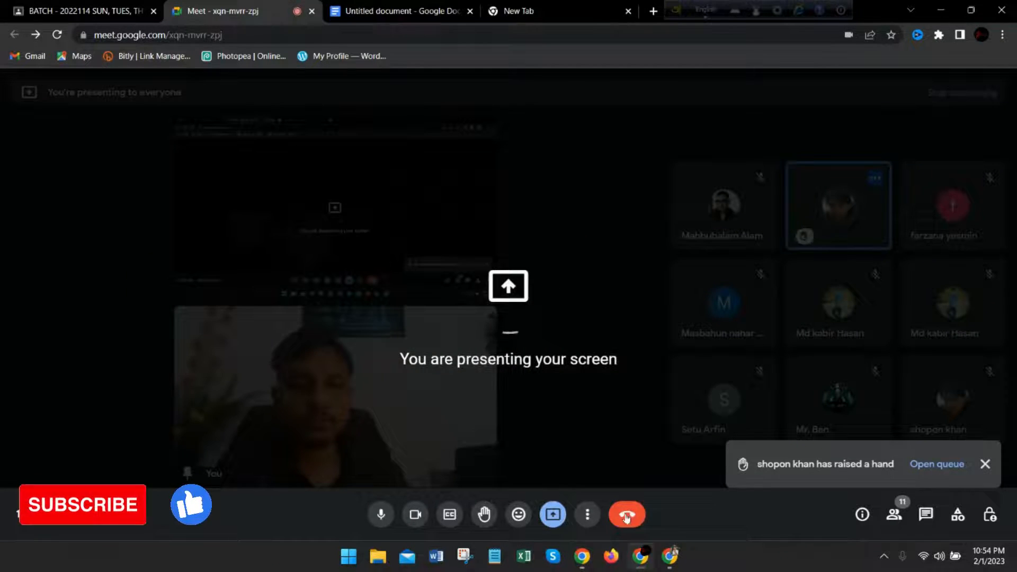
pyautogui.click(673, 560)
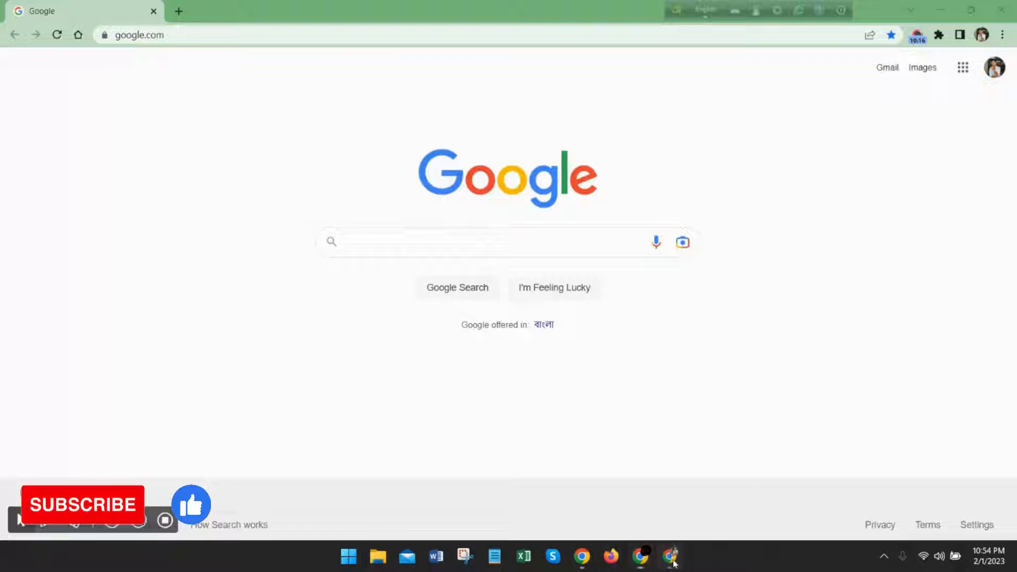
pyautogui.click(640, 560)
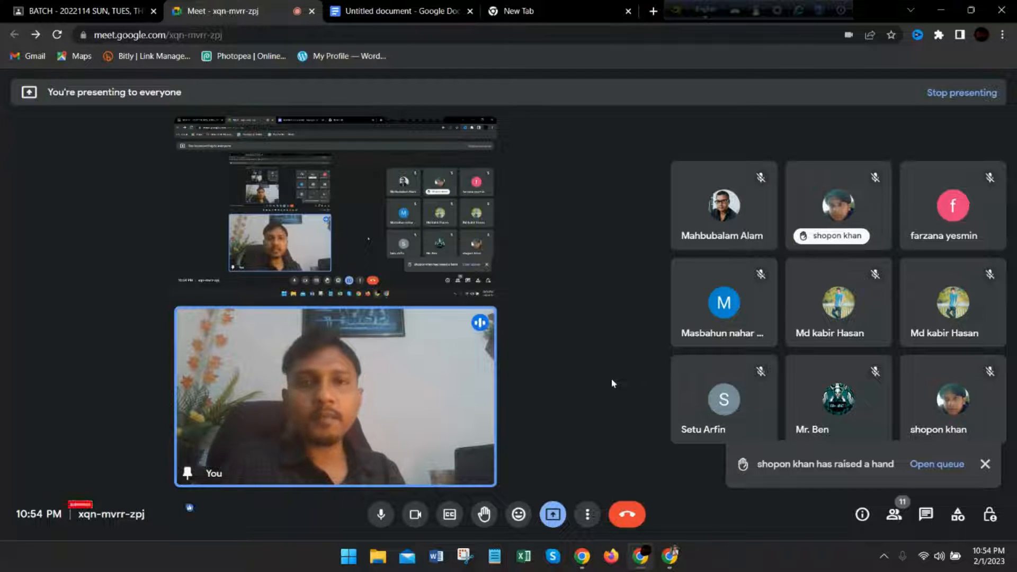
# - Open Google Forms in a new browser tab and create a blank form, keeping the floating language toolbar clear of the form's controls
pyautogui.moveTo(674, 24); pyautogui.dragTo(615, 90)
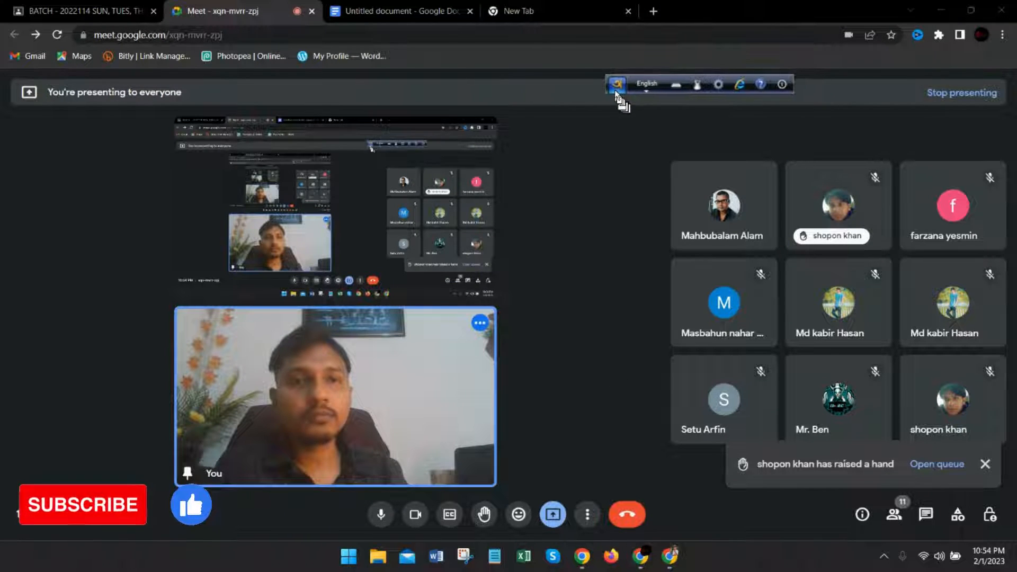
pyautogui.click(653, 12)
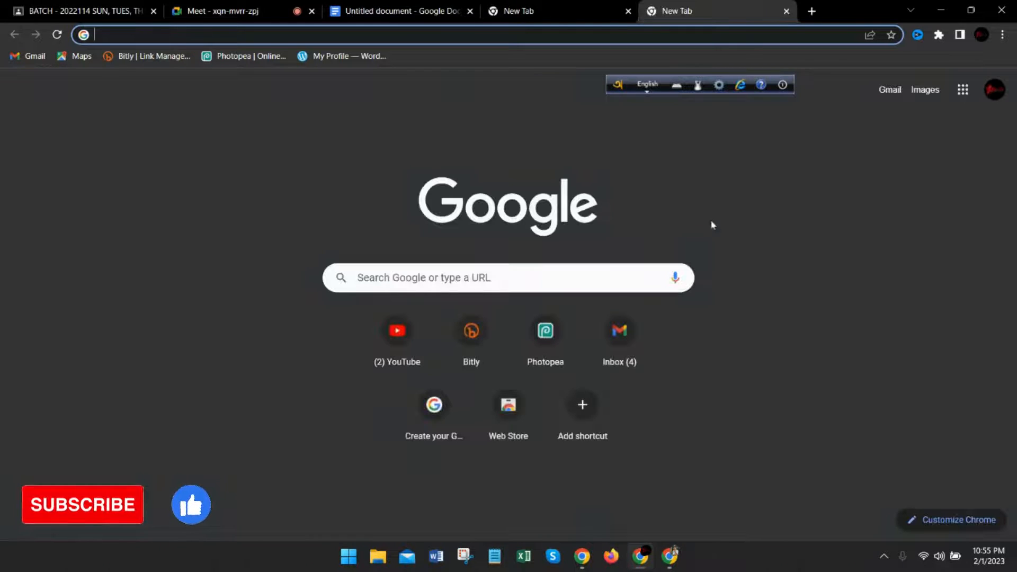
pyautogui.click(963, 89)
pyautogui.click(581, 185)
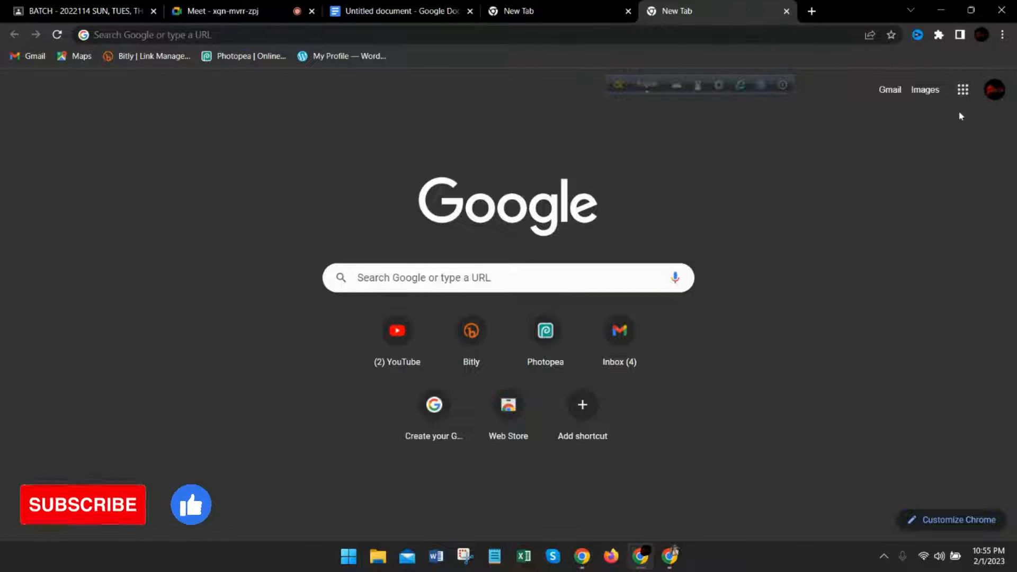
pyautogui.click(963, 90)
pyautogui.scroll(-5, 942, 228)
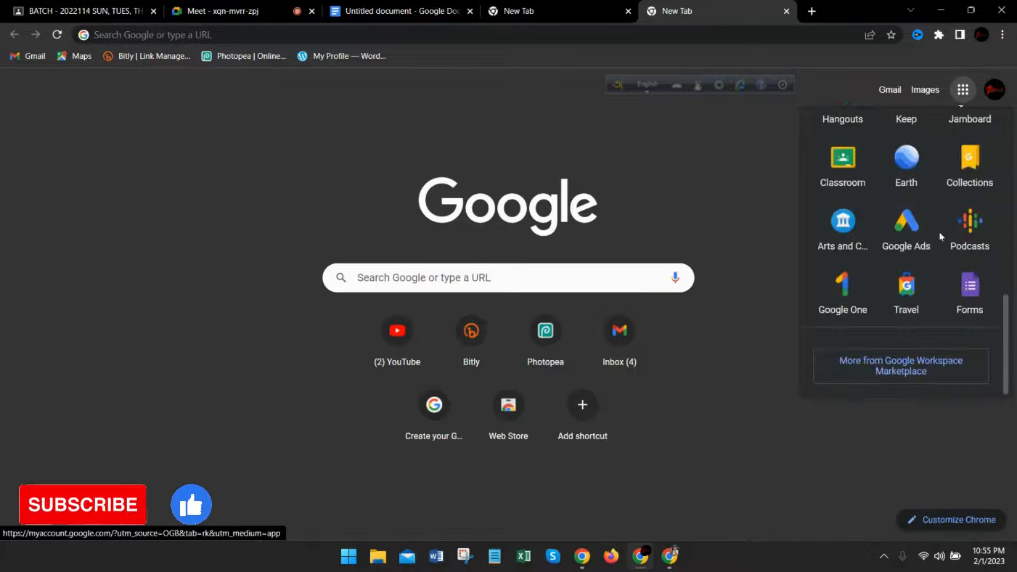
pyautogui.click(976, 295)
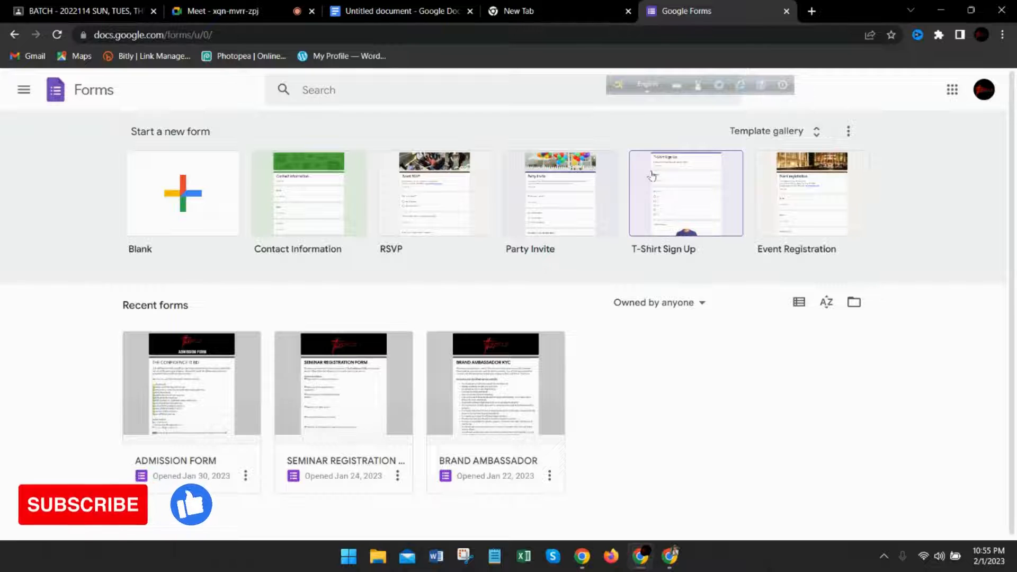
pyautogui.click(162, 202)
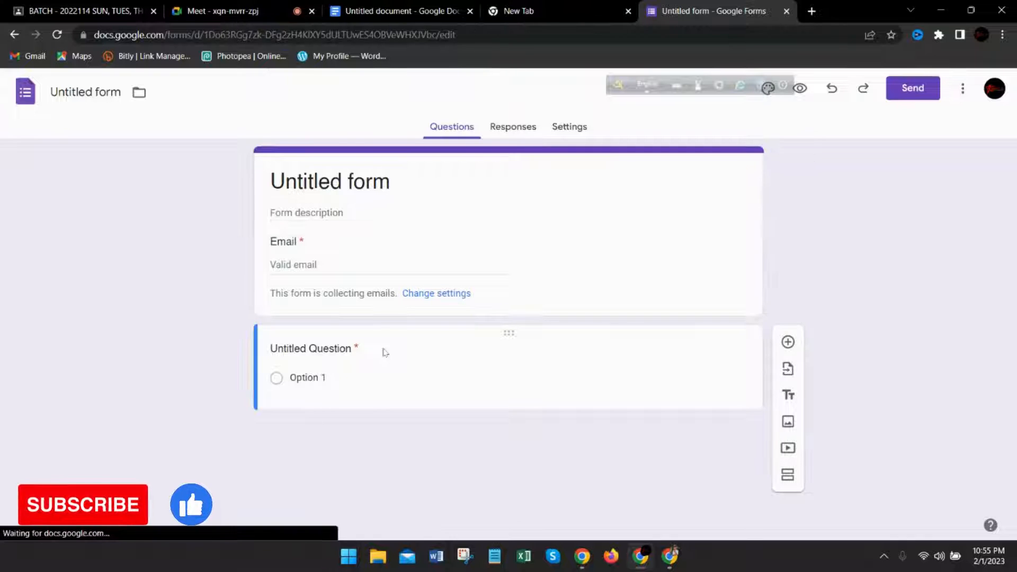
pyautogui.moveTo(613, 81); pyautogui.dragTo(524, 43)
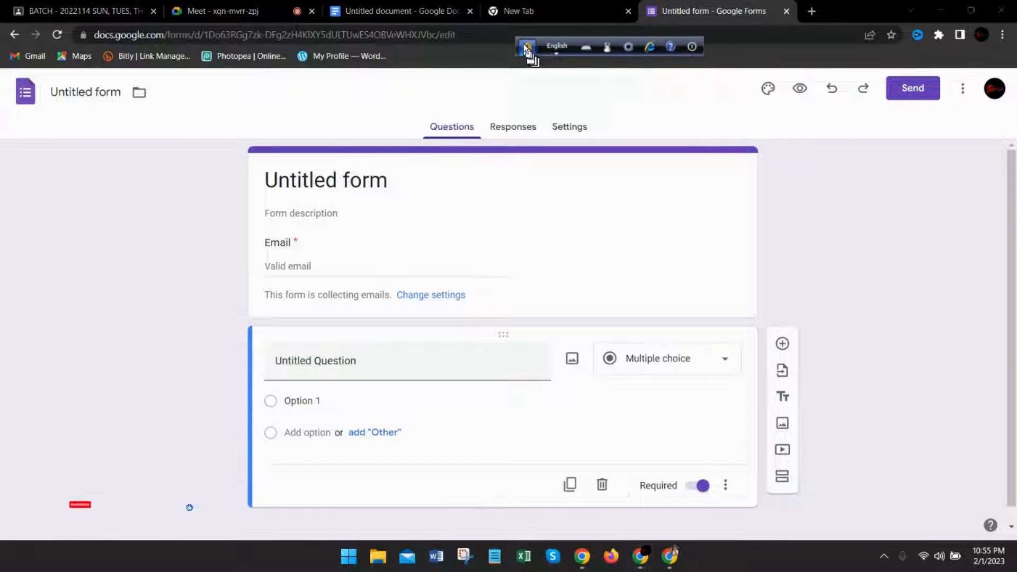
# - Replace the form's default title with "Bablu Electronics BD"
pyautogui.click(401, 180)
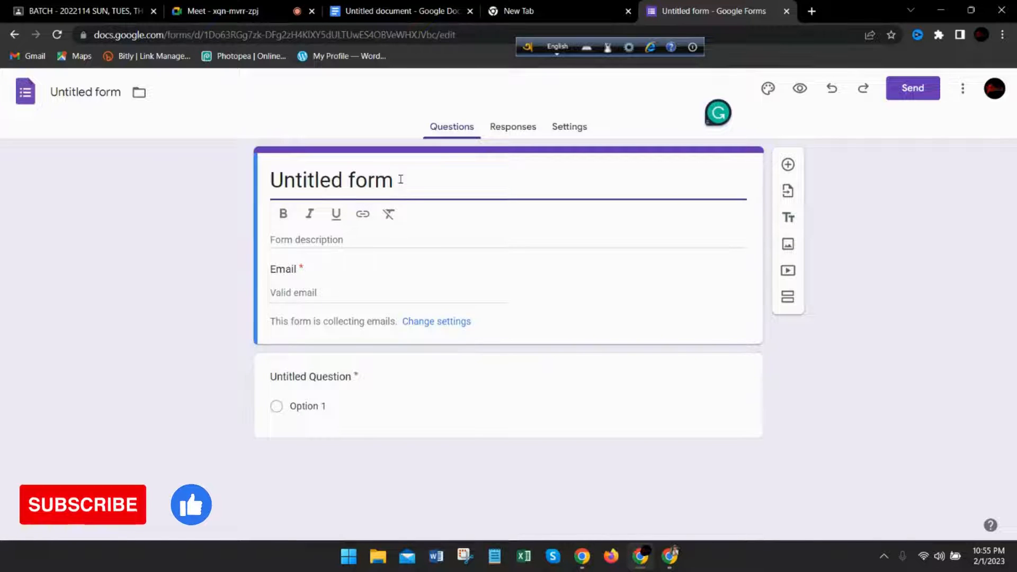
pyautogui.press('BackSpace')
pyautogui.press('BackSpace')
pyautogui.press('BackSpace')
pyautogui.press('BackSpace')
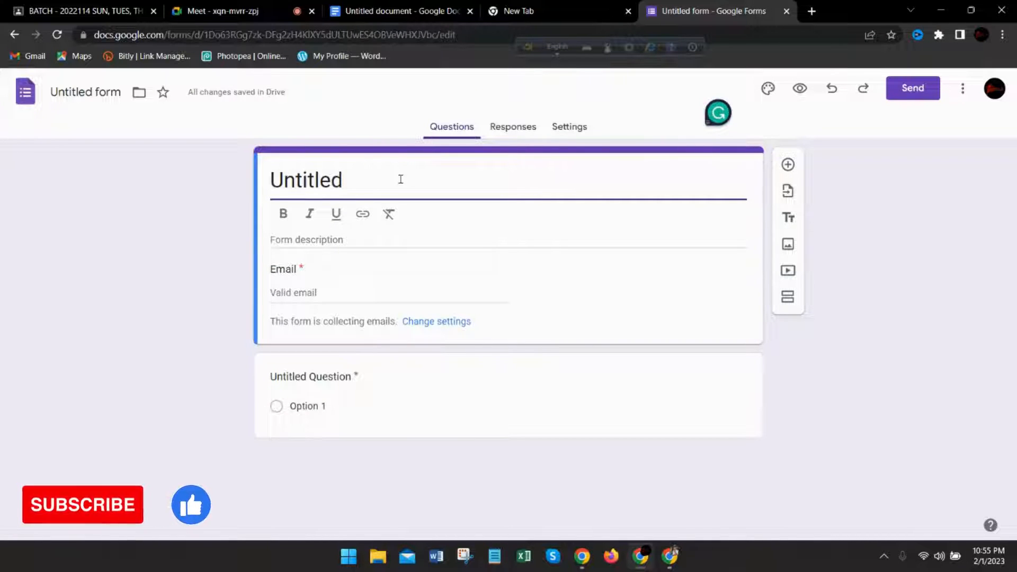
pyautogui.press('BackSpace')
pyautogui.press('BackSpace')
pyautogui.press('BackSpace')
pyautogui.press('BackSpace')
pyautogui.press('BackSpace')
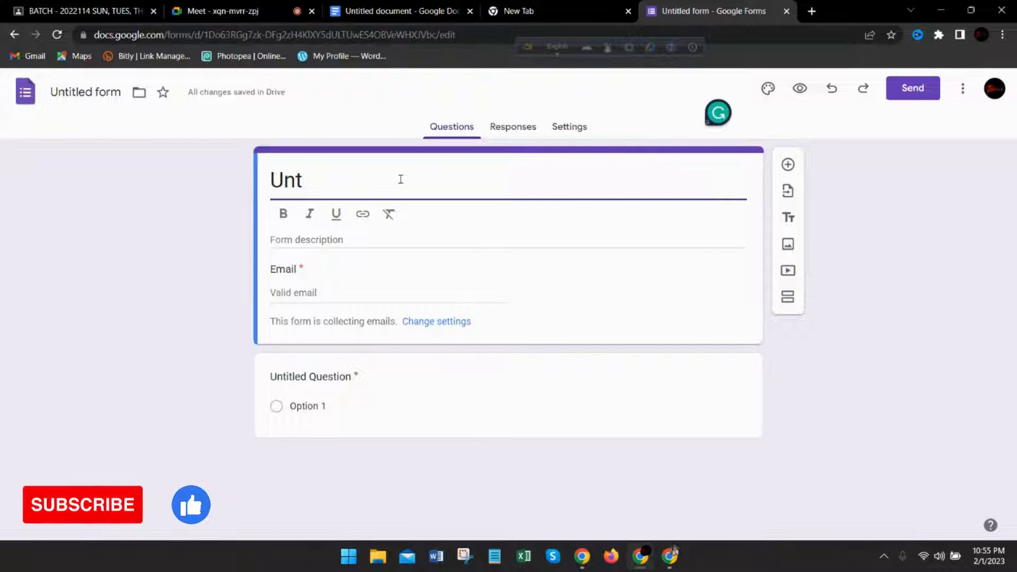
pyautogui.press('BackSpace')
pyautogui.press('BackSpace')
pyautogui.press('BackSpace')
pyautogui.write('B')
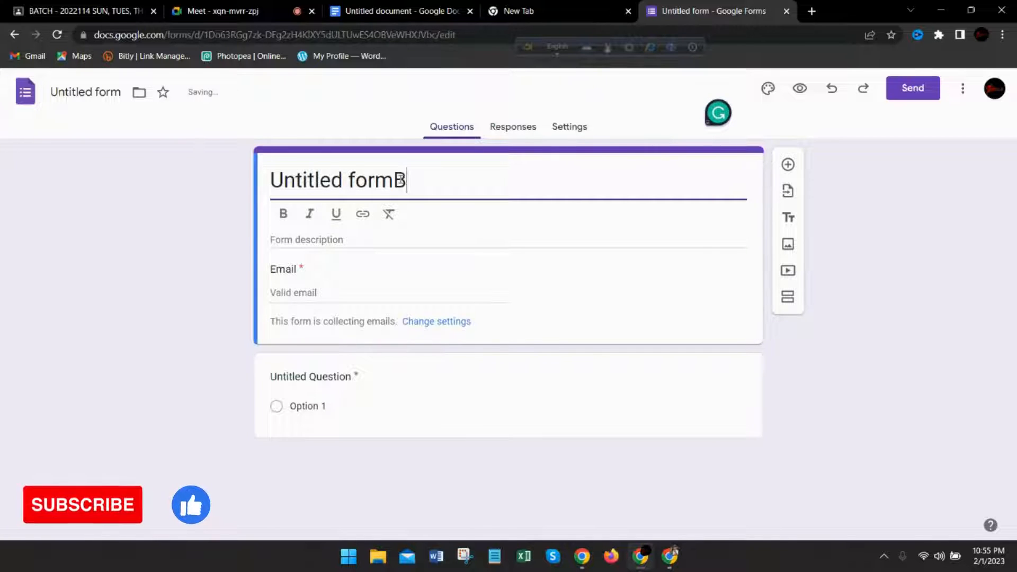
pyautogui.press('BackSpace')
pyautogui.press('BackSpace')
pyautogui.press('BackSpace')
pyautogui.press('BackSpace')
pyautogui.press('BackSpace')
pyautogui.press('BackSpace')
pyautogui.press('BackSpace')
pyautogui.press('BackSpace')
pyautogui.press('BackSpace')
pyautogui.press('BackSpace')
pyautogui.press('BackSpace')
pyautogui.press('BackSpace')
pyautogui.press('BackSpace')
pyautogui.press('BackSpace')
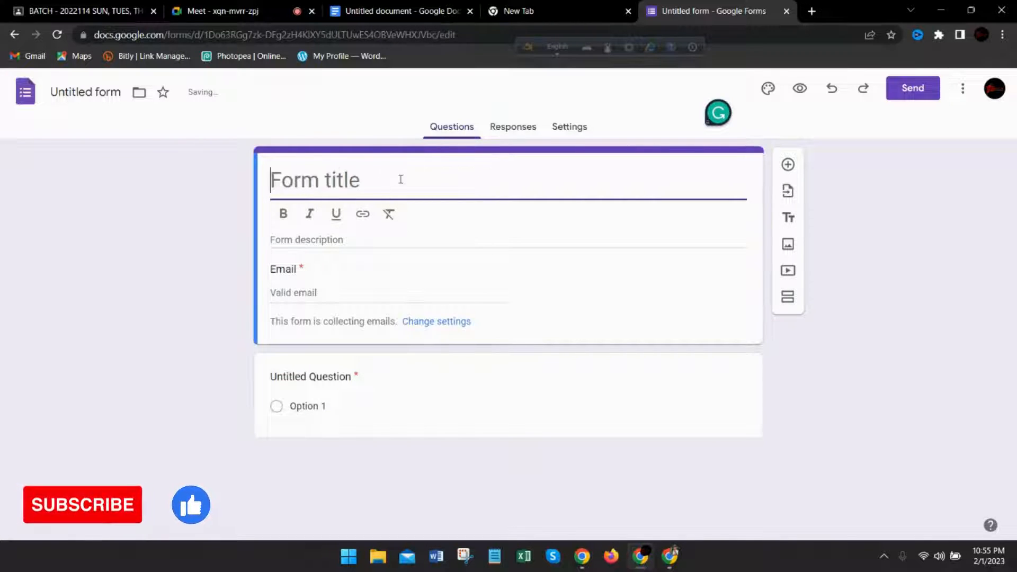
pyautogui.write('Bab')
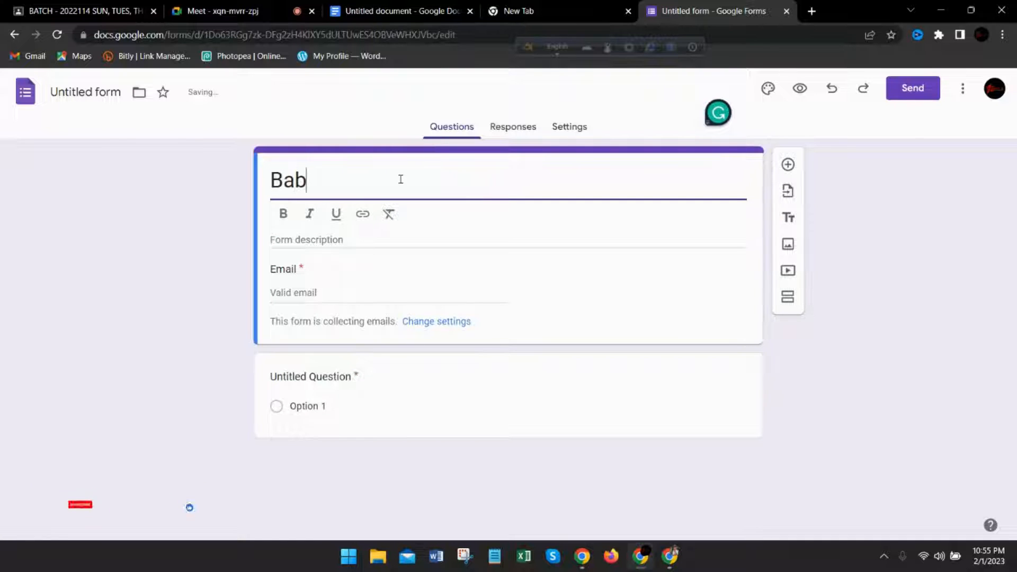
pyautogui.write('lu E')
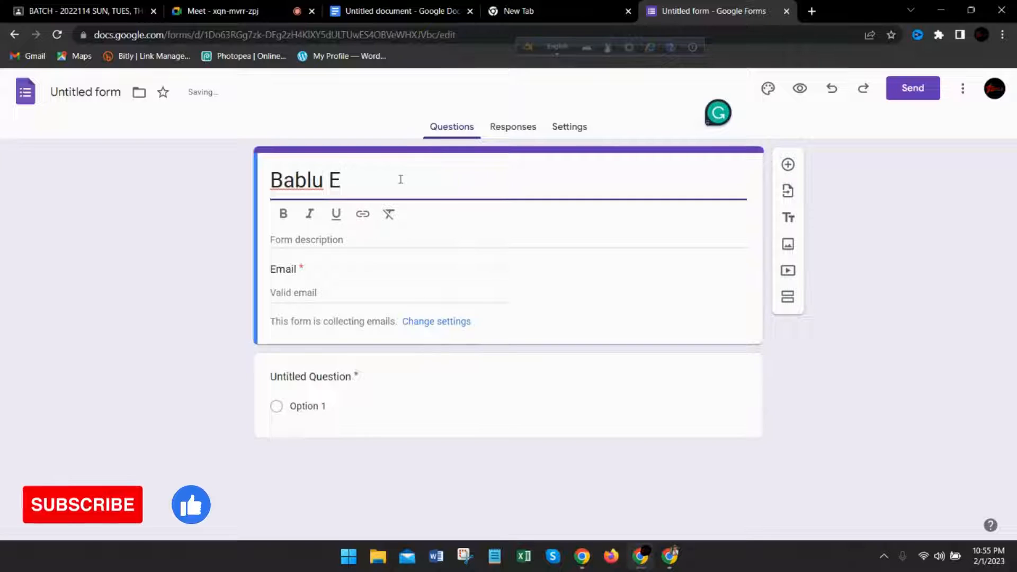
pyautogui.write('lectr')
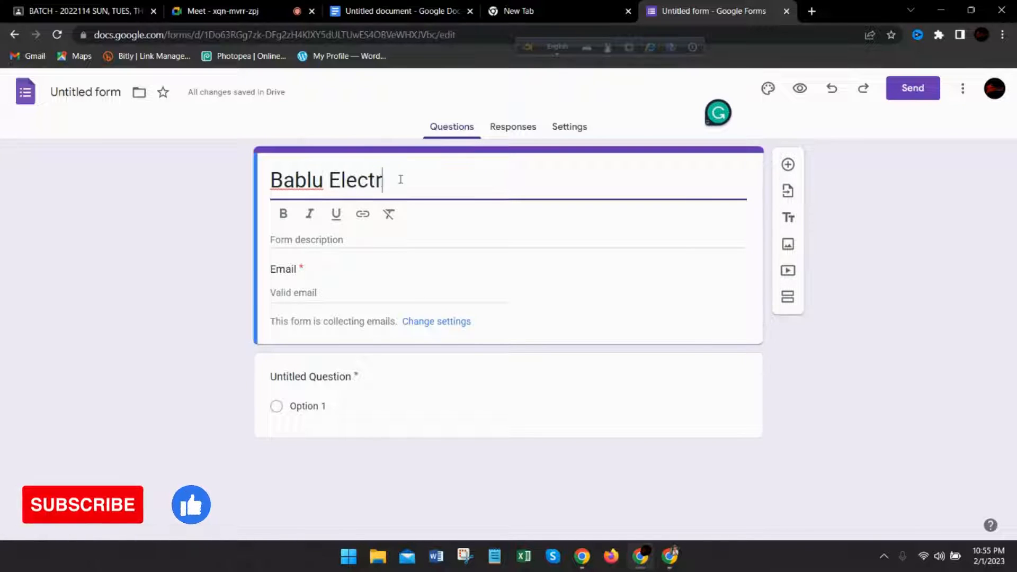
pyautogui.write('onics')
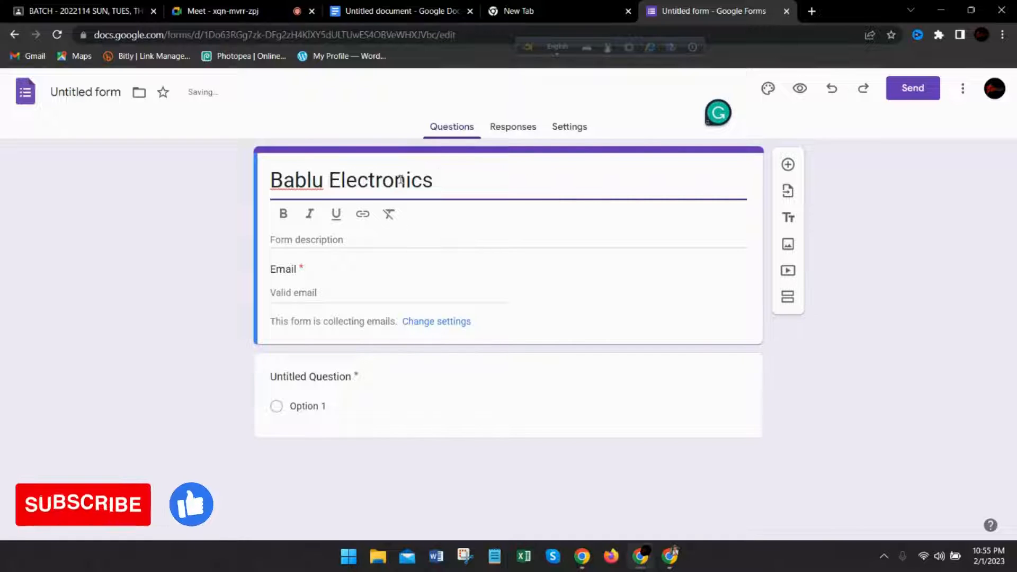
pyautogui.write(' BD')
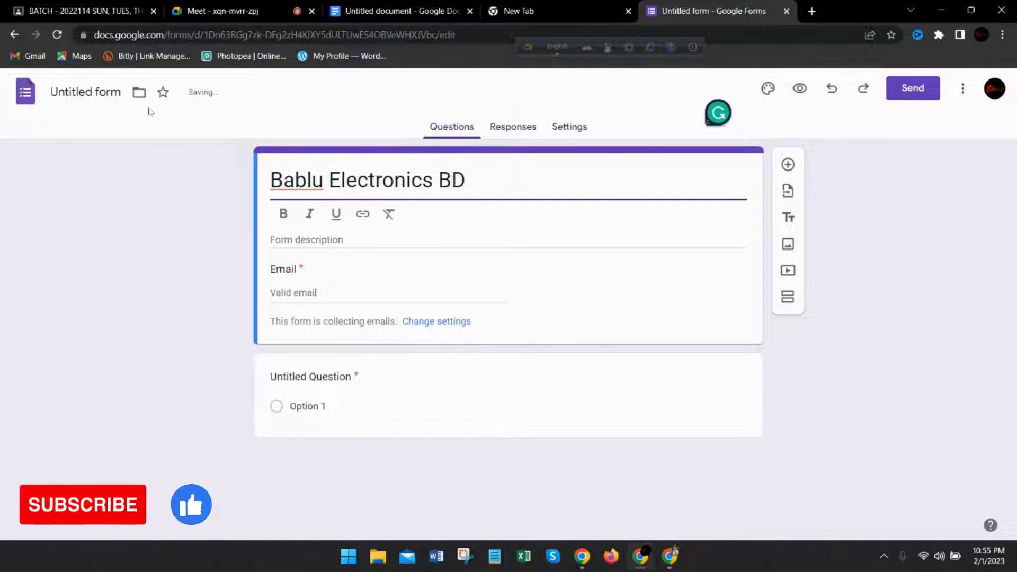
# - Rename the form's file as "Bablu Electronics BD(customer satisfaction data)", leaving the title inside the form as it is
pyautogui.click(127, 91)
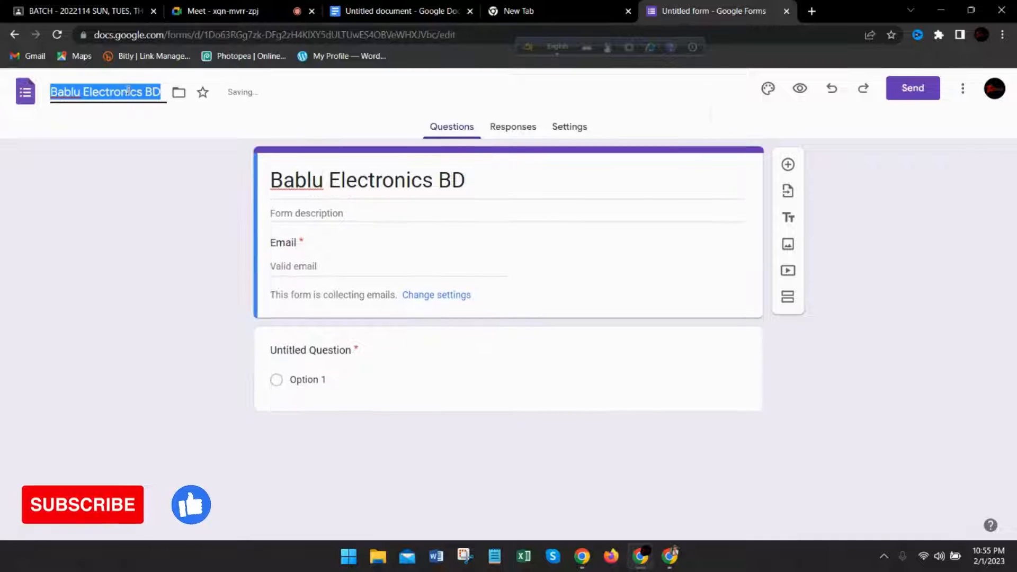
pyautogui.click(165, 91)
pyautogui.write('(')
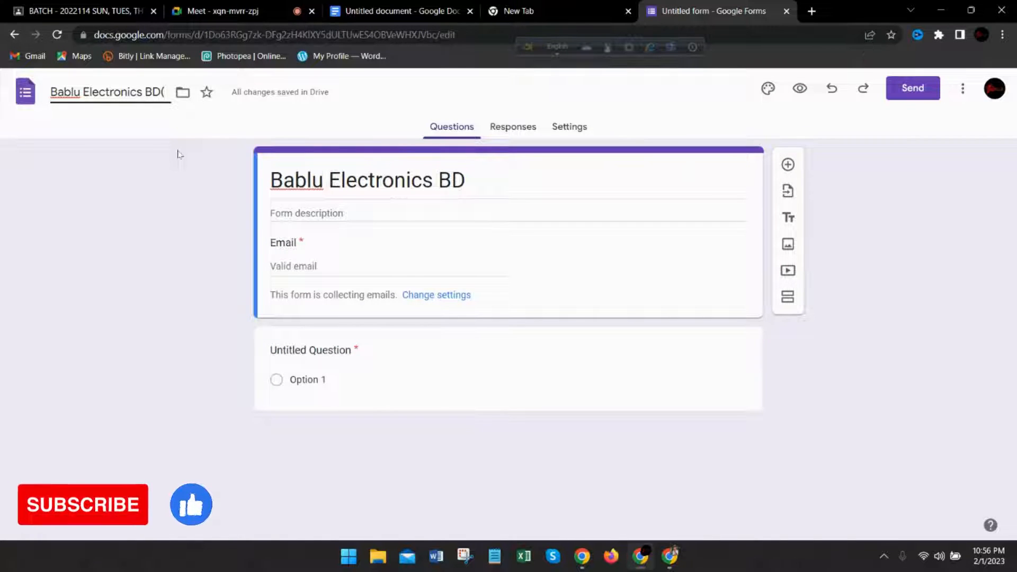
pyautogui.write('custo')
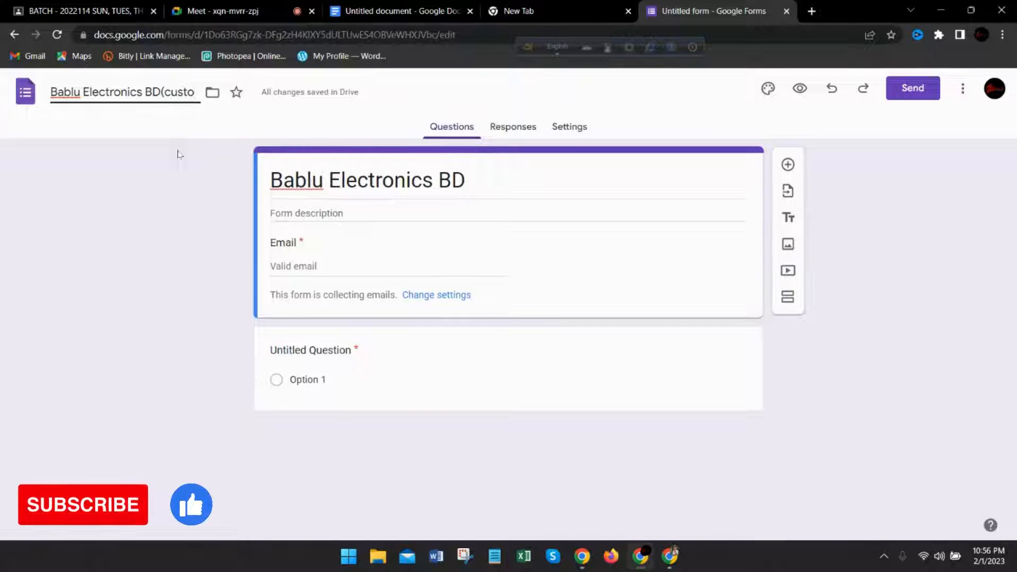
pyautogui.write('mer sat')
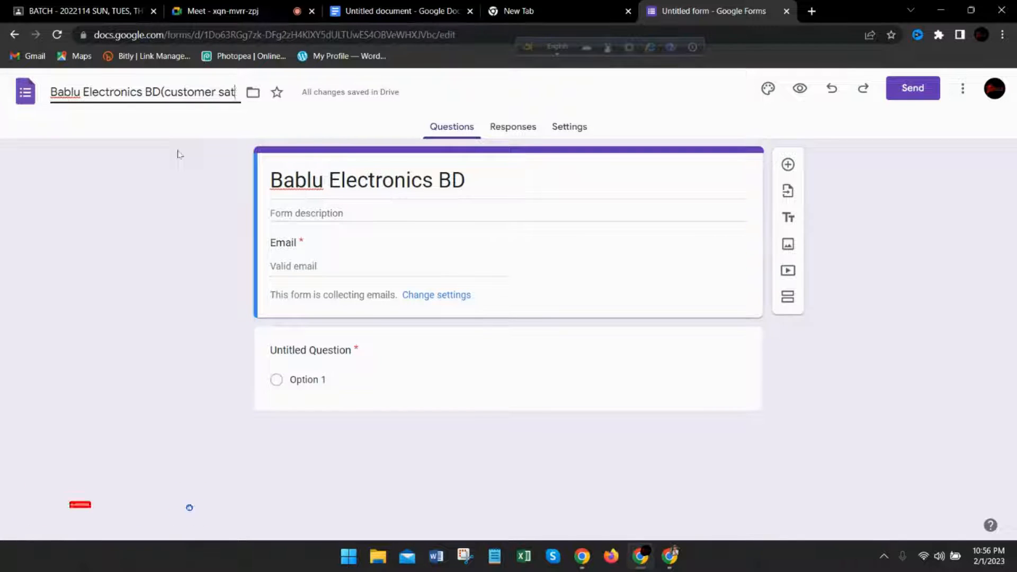
pyautogui.write('isfaction')
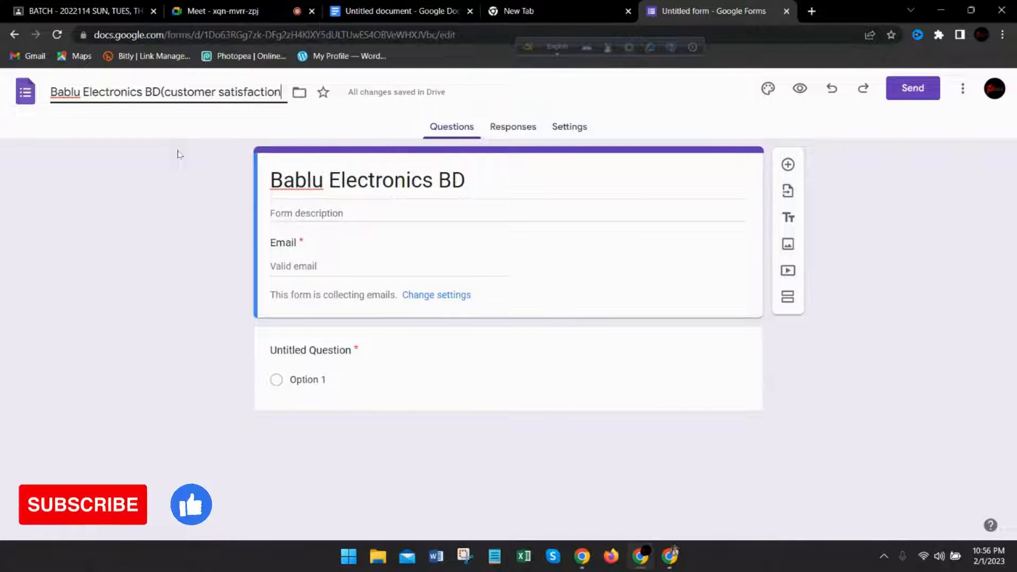
pyautogui.write(' data')
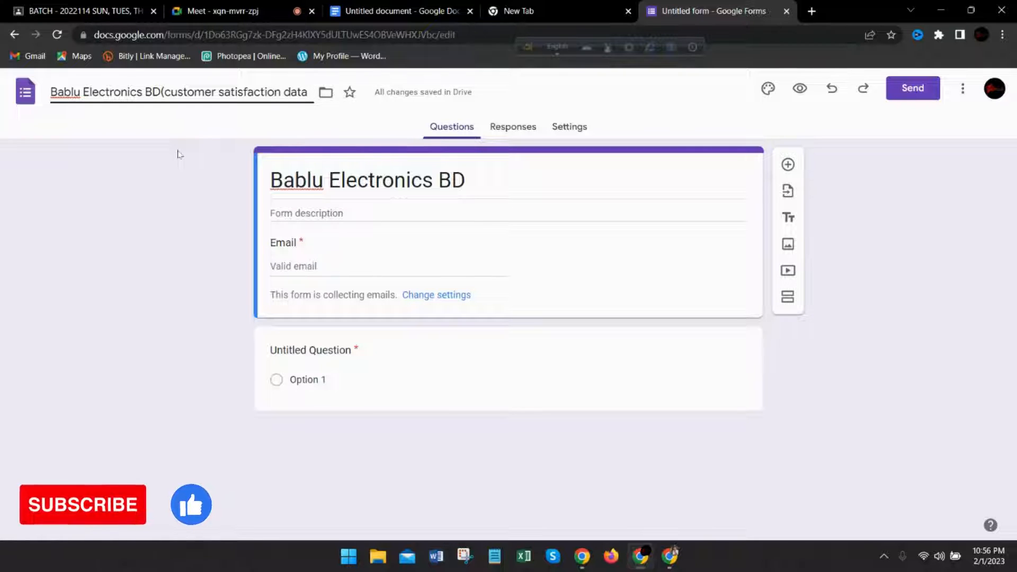
pyautogui.write(')')
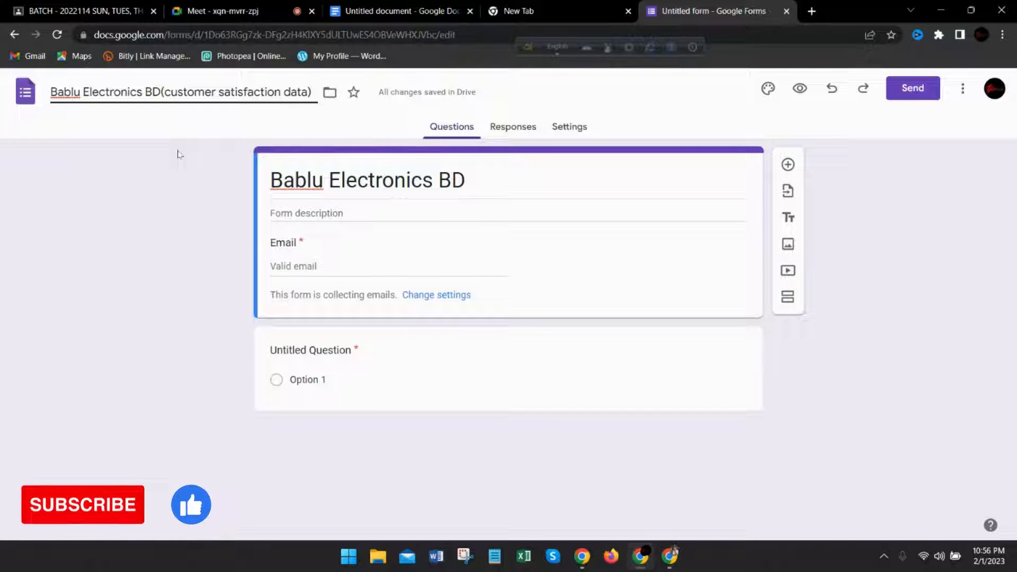
# - Begin the form description under the title with "This is an official response form of Bablu Electronics"
pyautogui.click(429, 242)
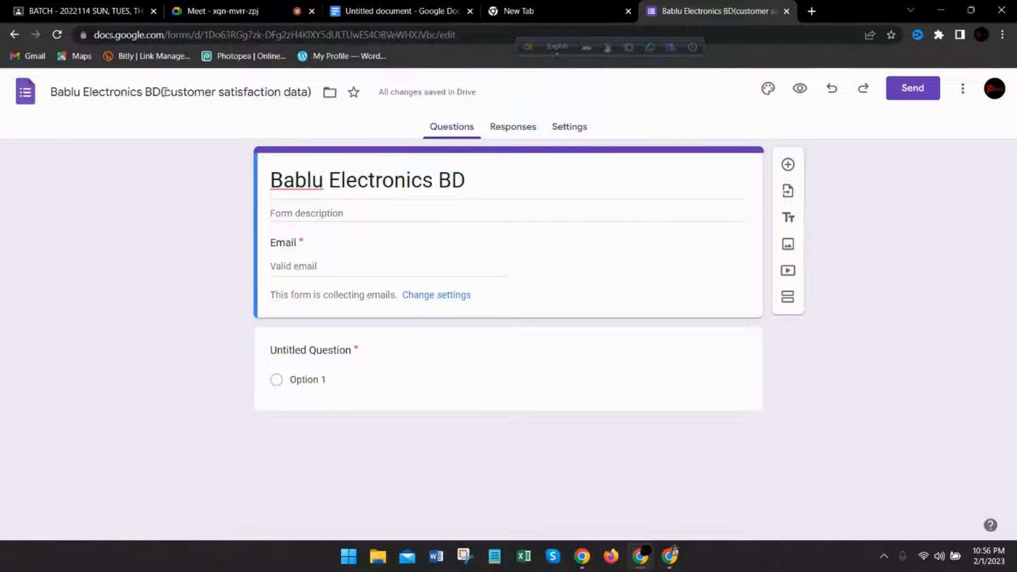
pyautogui.click(473, 182)
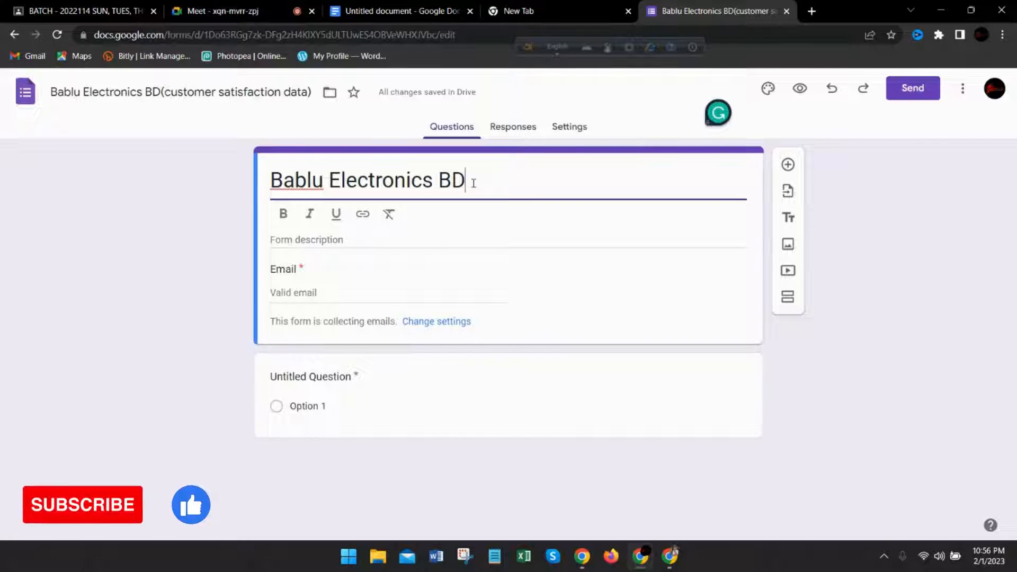
pyautogui.click(297, 238)
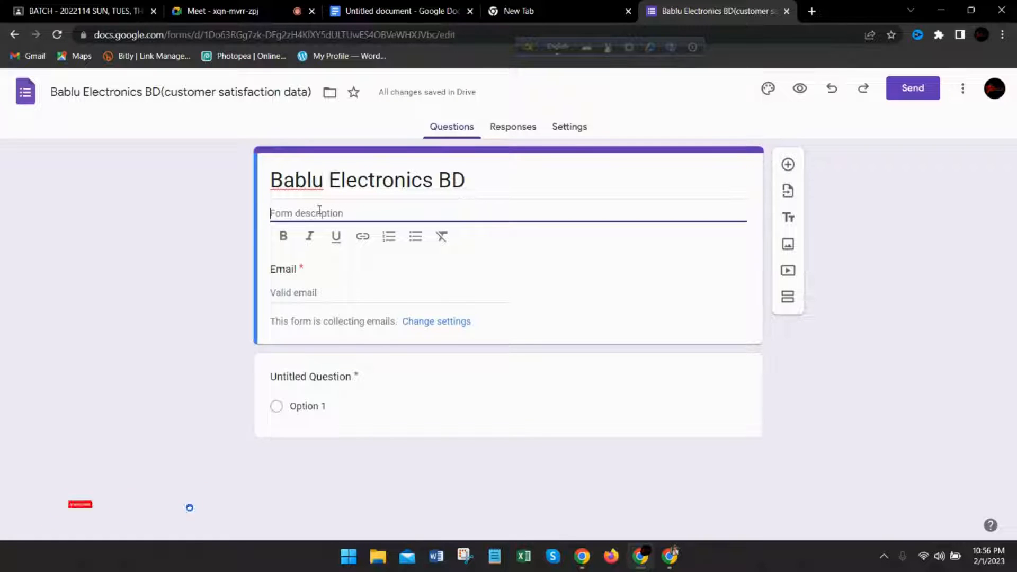
pyautogui.write('Thi')
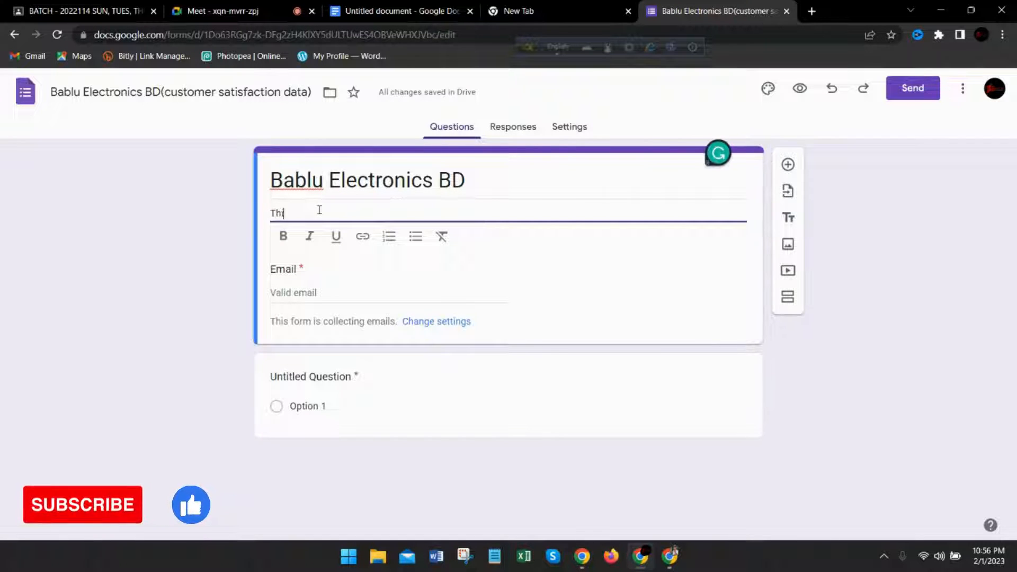
pyautogui.write('s is a')
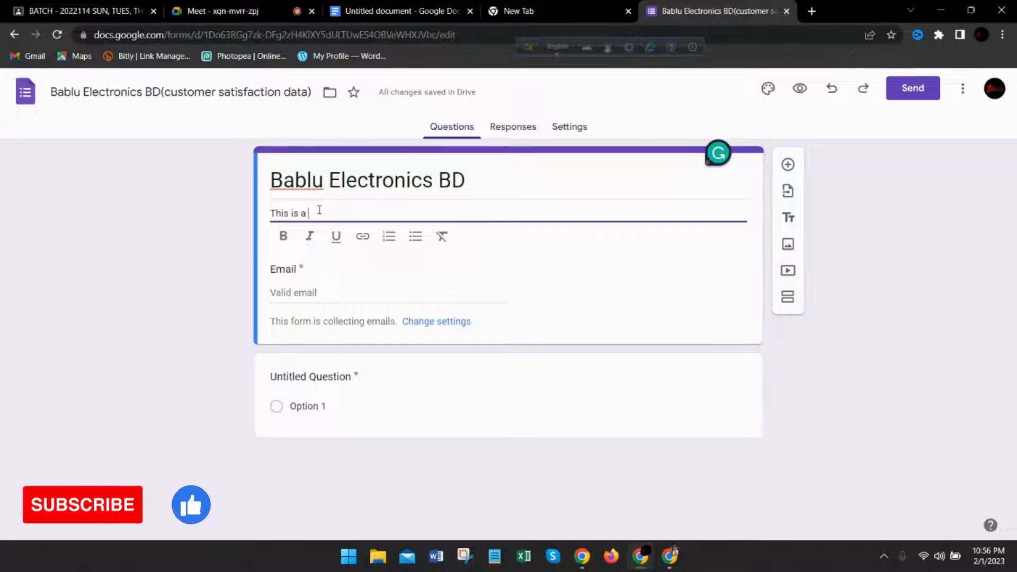
pyautogui.write('n offici')
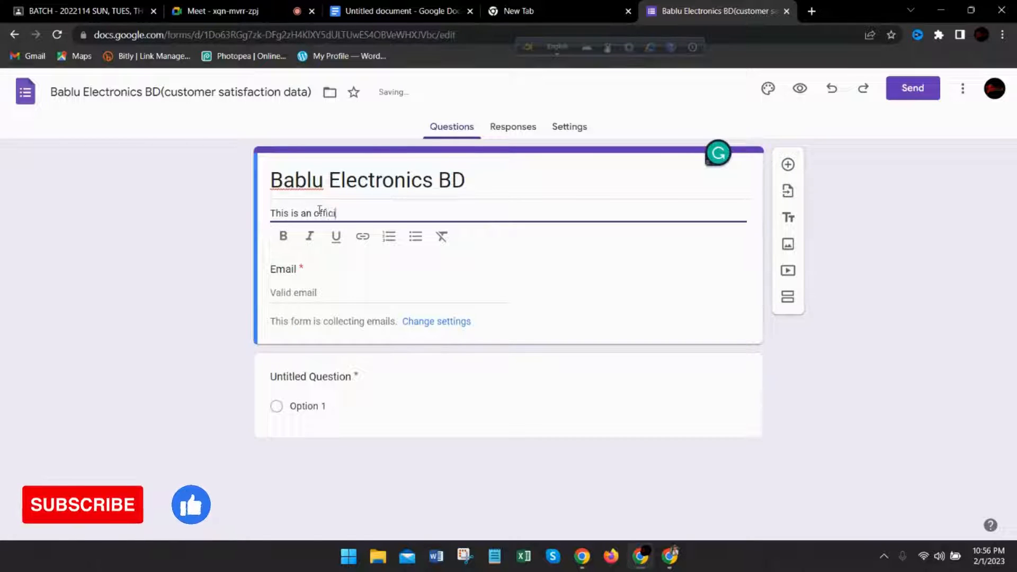
pyautogui.write('al r')
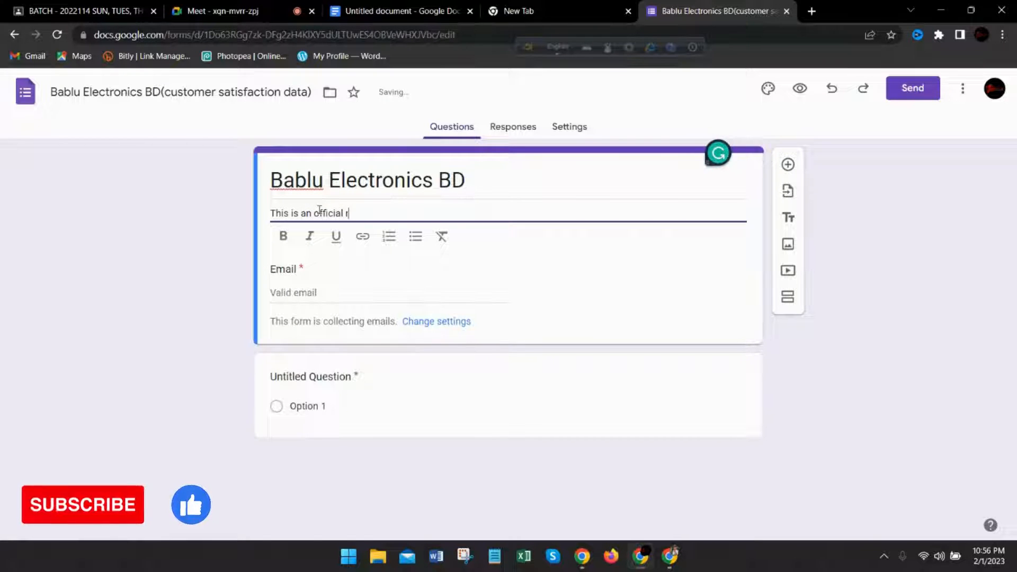
pyautogui.write('esponse ')
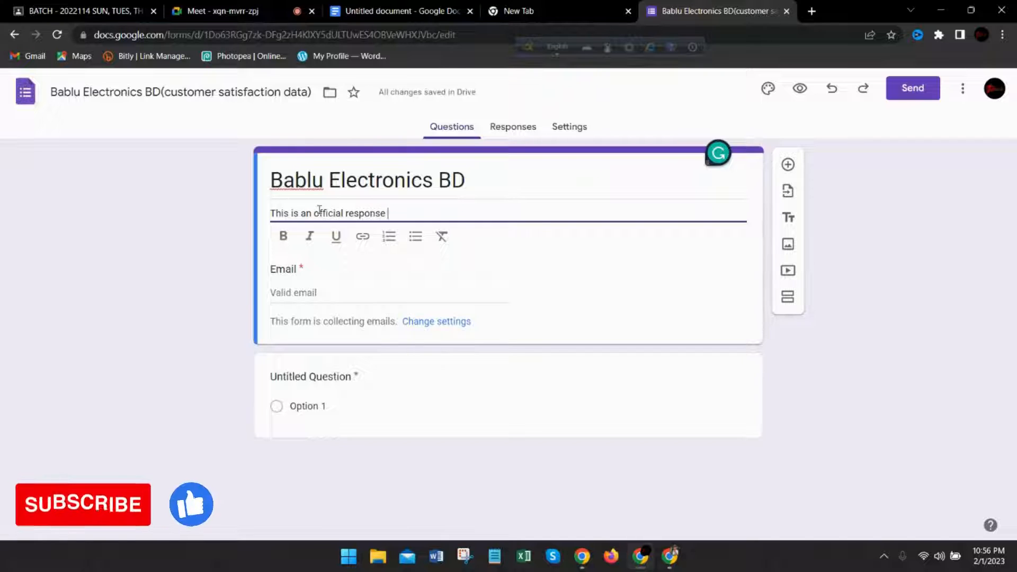
pyautogui.write('form of ')
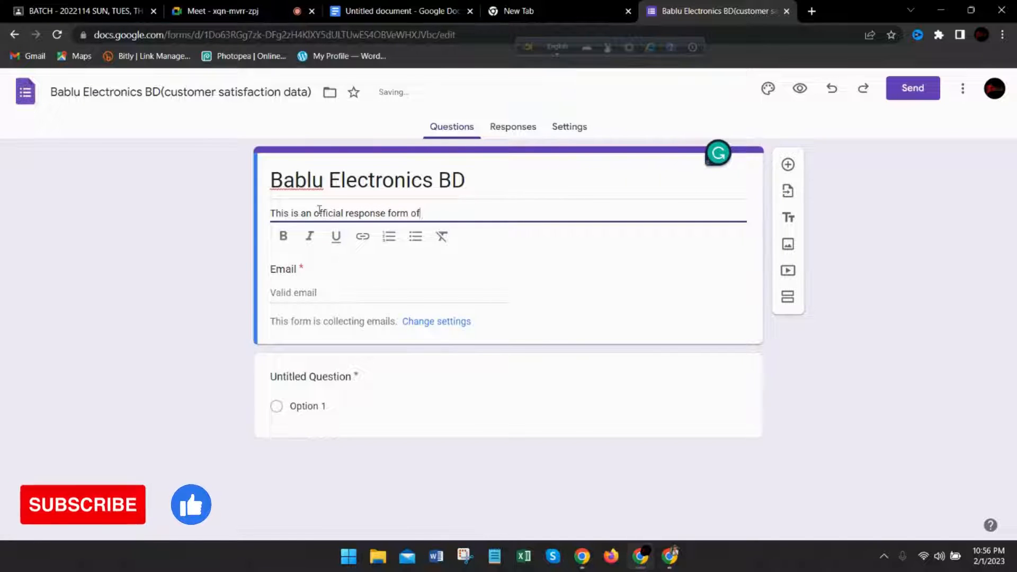
pyautogui.write('Bablu ')
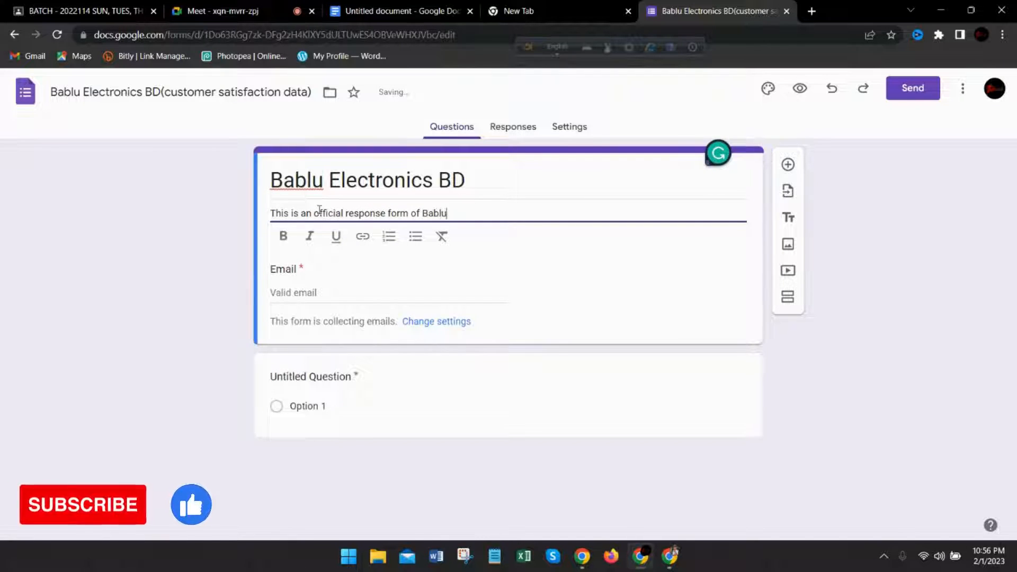
pyautogui.write('Elect')
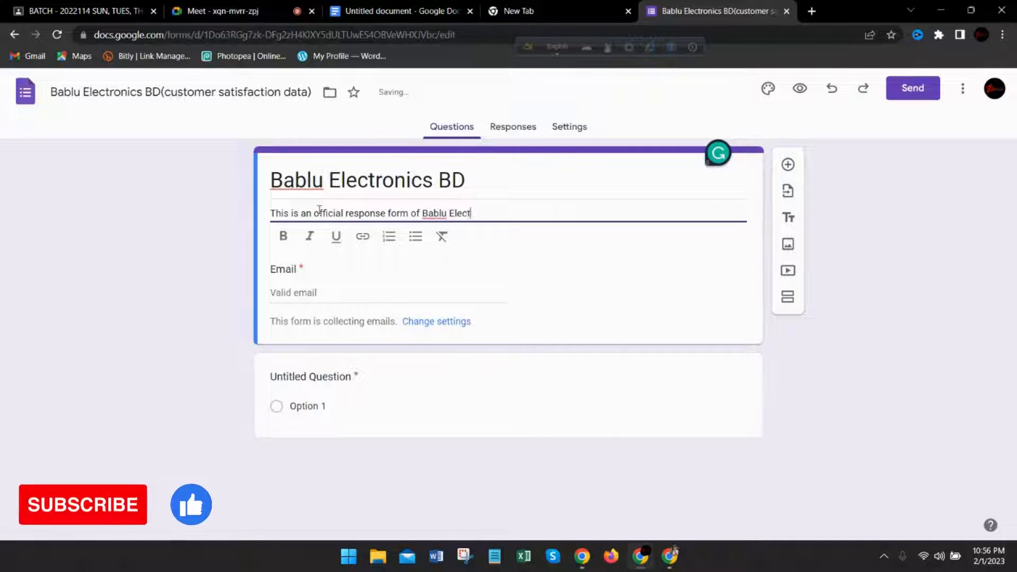
pyautogui.write('ronics')
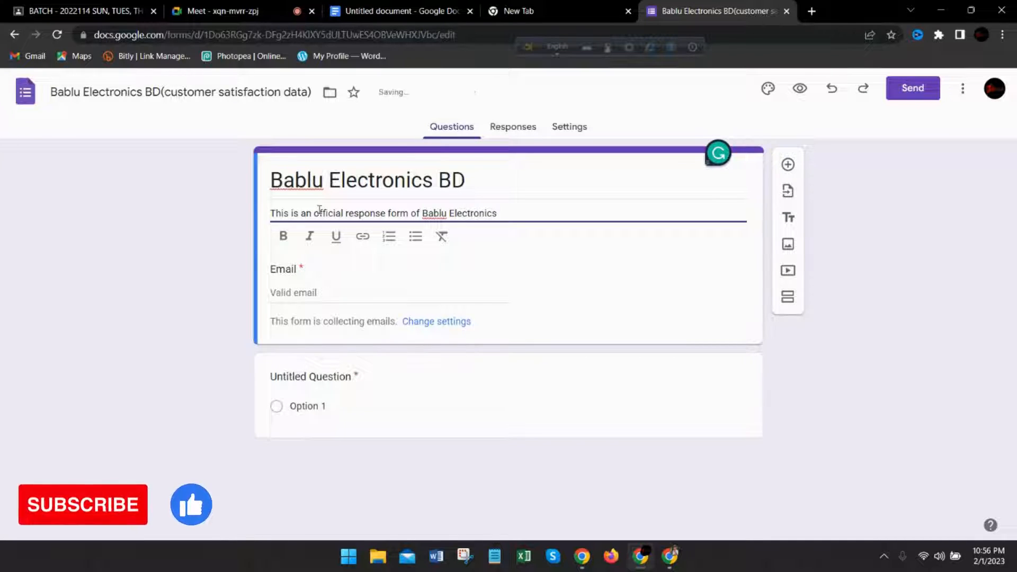
# - End the description's first sentence with a period and add the sentence "We are happy to stay connected with you."
pyautogui.write('. We are p')
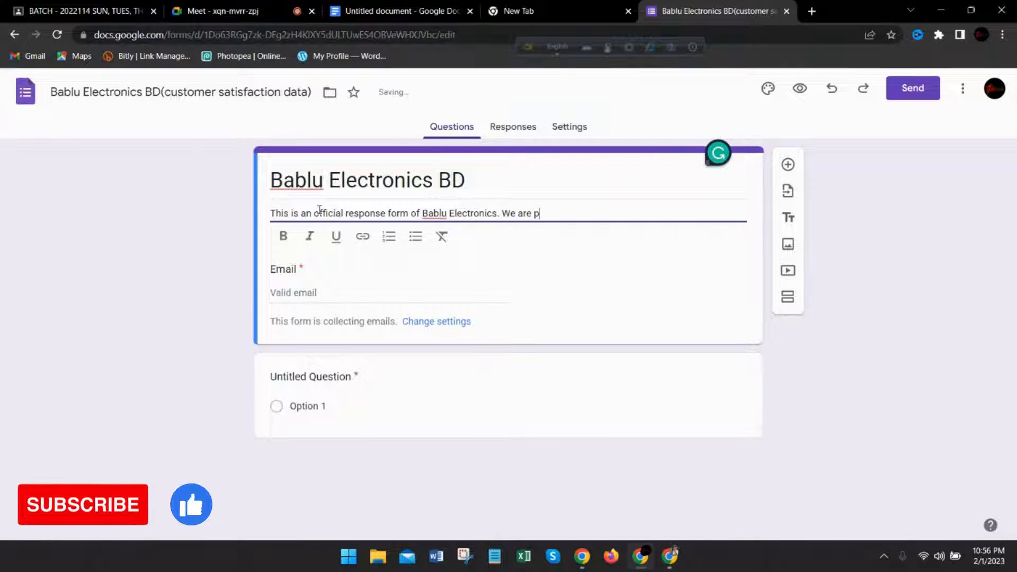
pyautogui.write('roud to')
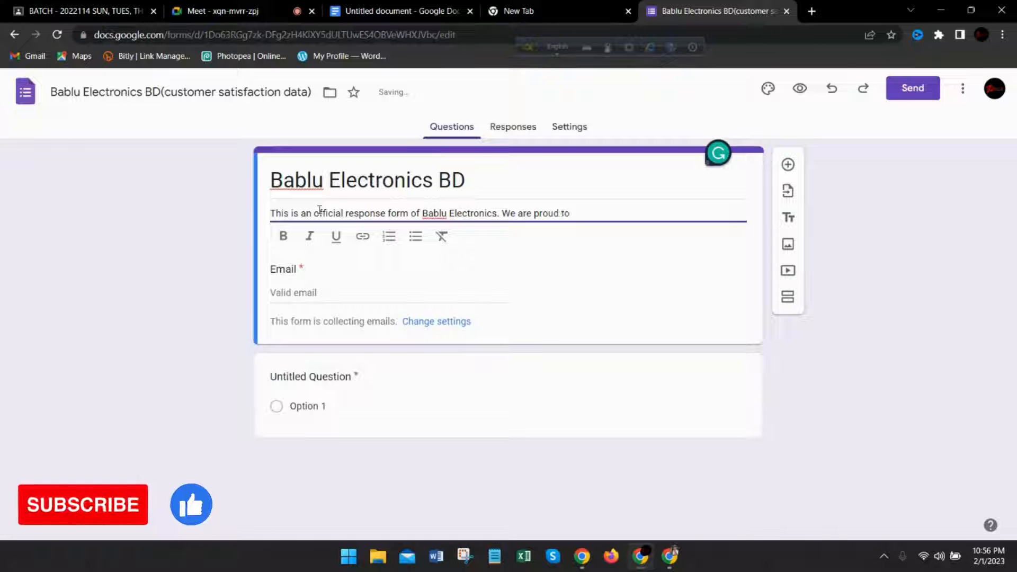
pyautogui.press('BackSpace')
pyautogui.press('BackSpace')
pyautogui.press('BackSpace')
pyautogui.press('BackSpace')
pyautogui.press('BackSpace')
pyautogui.press('BackSpace')
pyautogui.press('BackSpace')
pyautogui.press('BackSpace')
pyautogui.press('BackSpace')
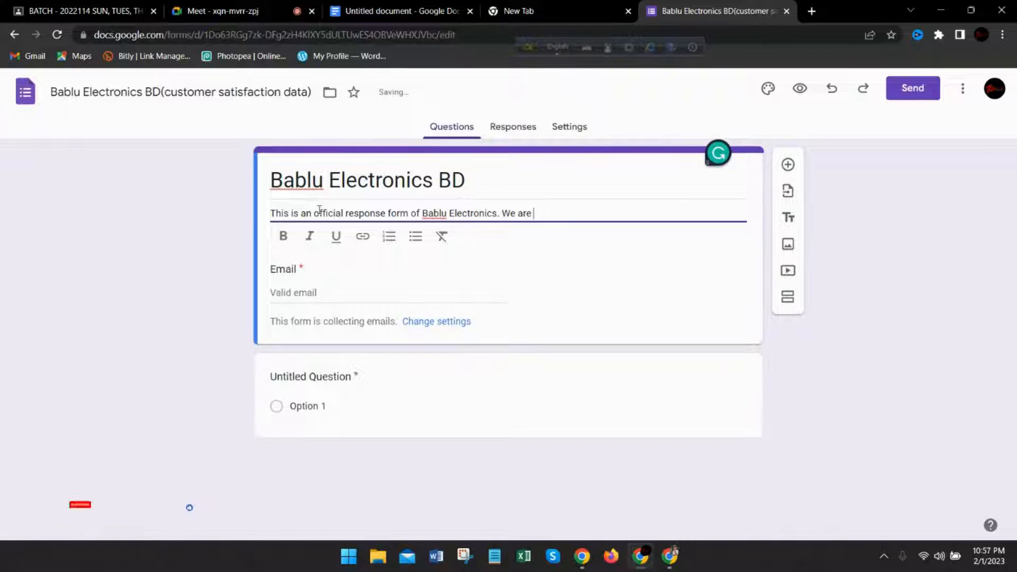
pyautogui.write('happy to')
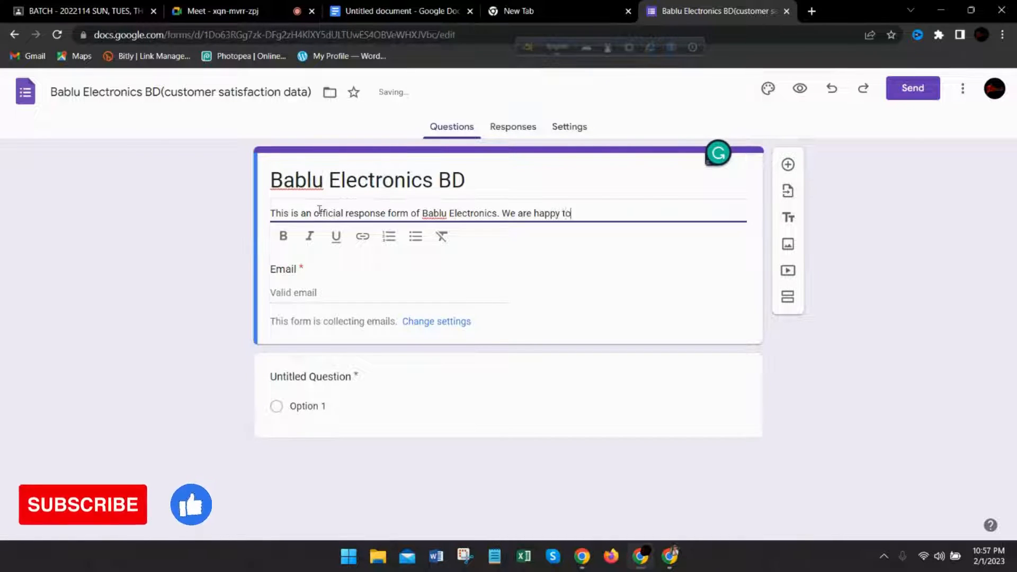
pyautogui.write(' stay')
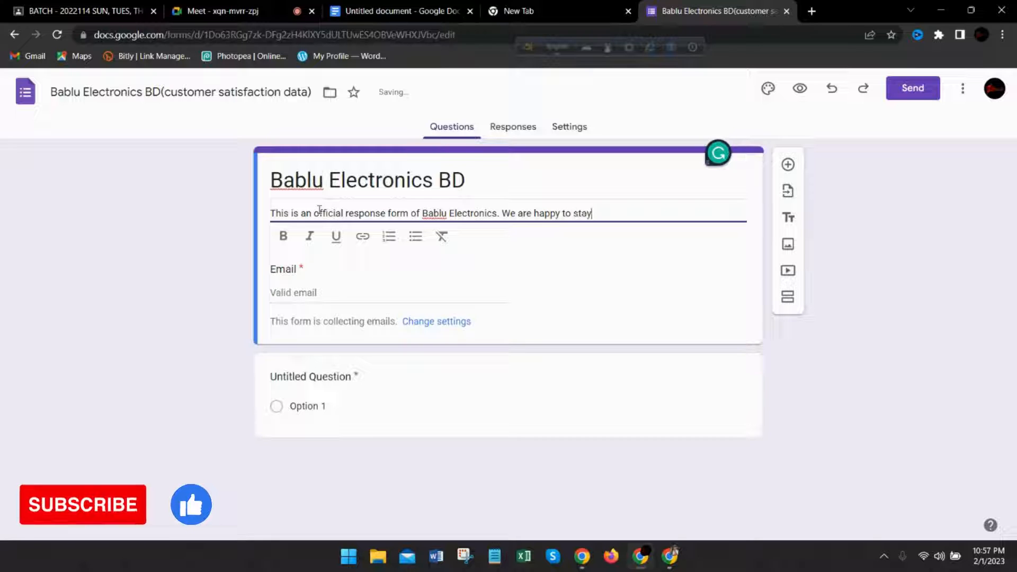
pyautogui.write(' connect')
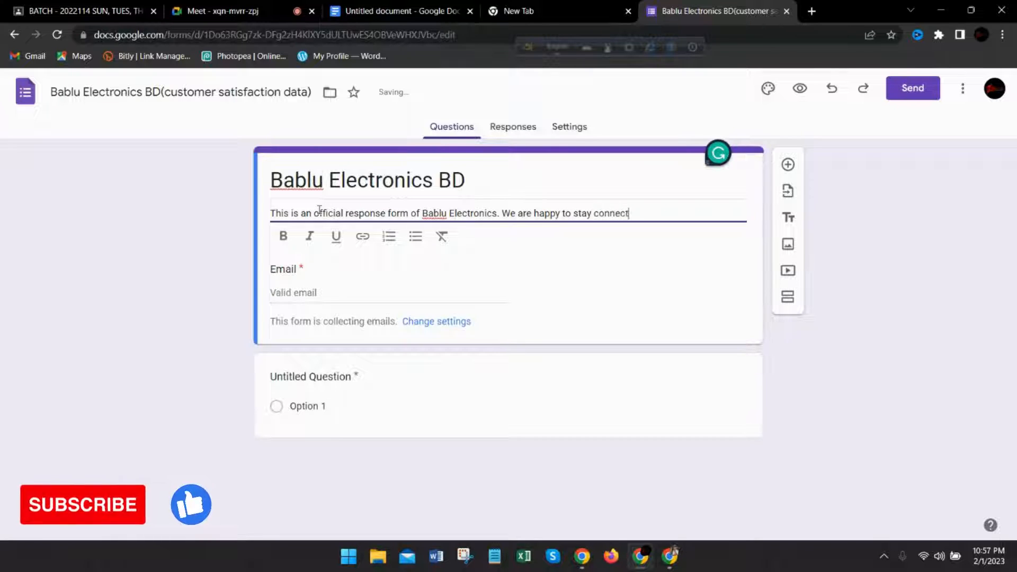
pyautogui.write('ed with')
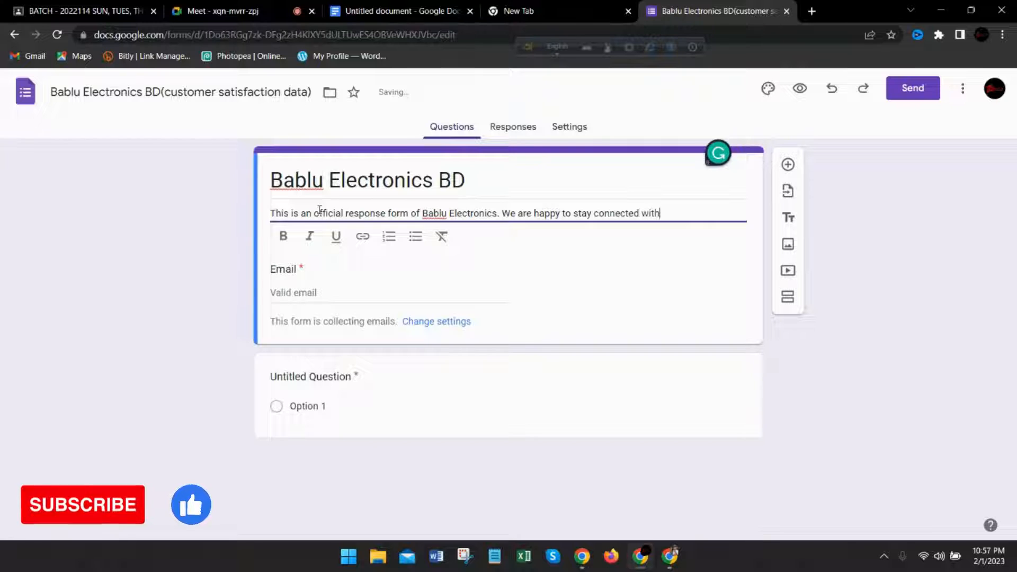
pyautogui.write(' you. ')
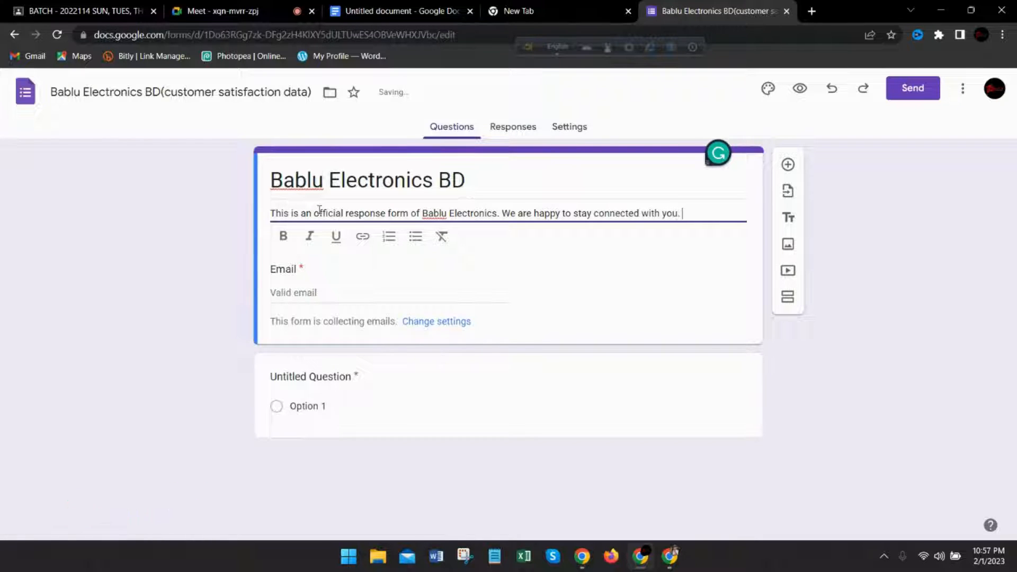
# - Continue the form description with the sentence "Your opinion is precious and valuable for us."
pyautogui.write('Your o')
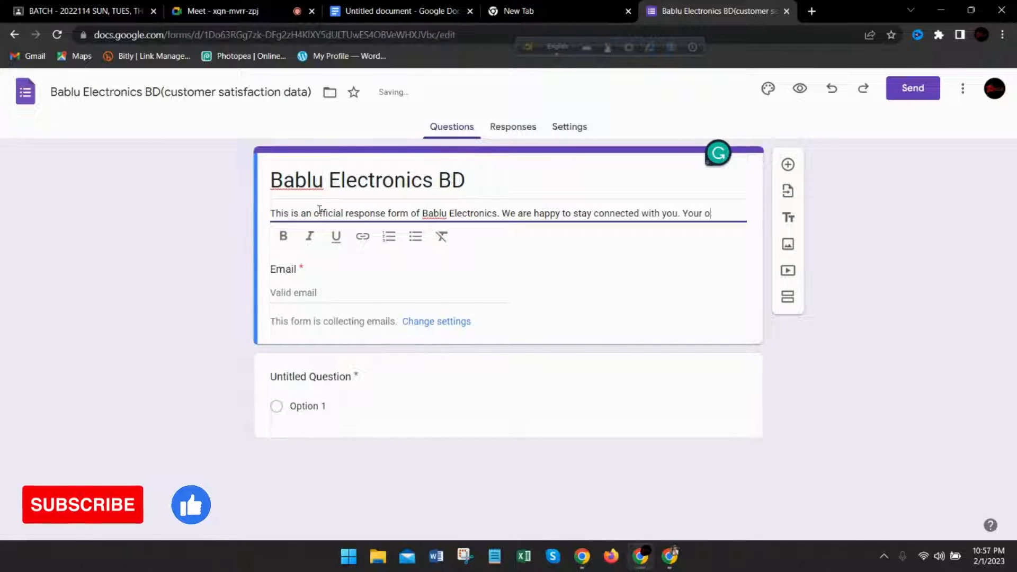
pyautogui.write('pinion ')
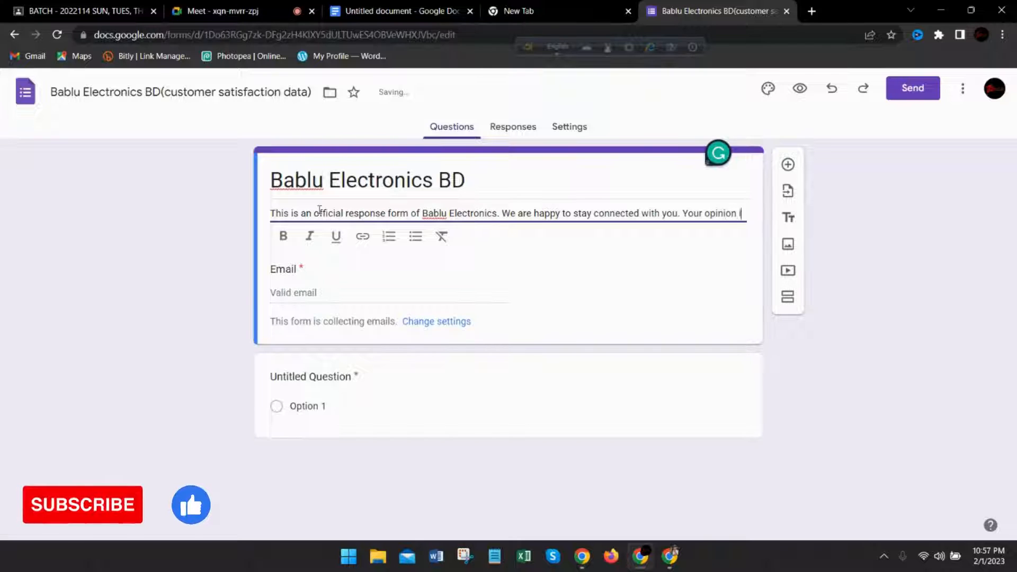
pyautogui.write('is precious ')
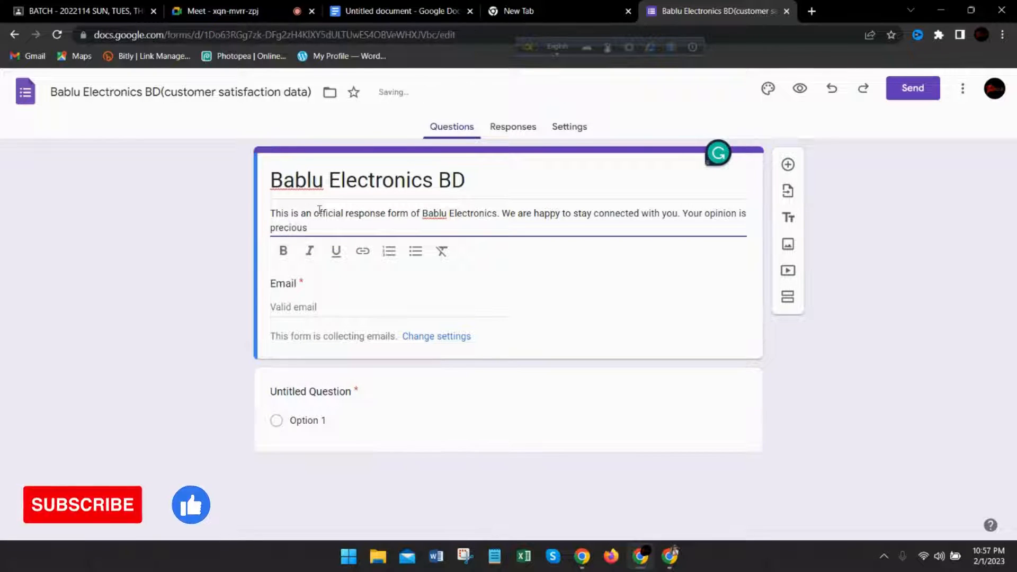
pyautogui.write('for us')
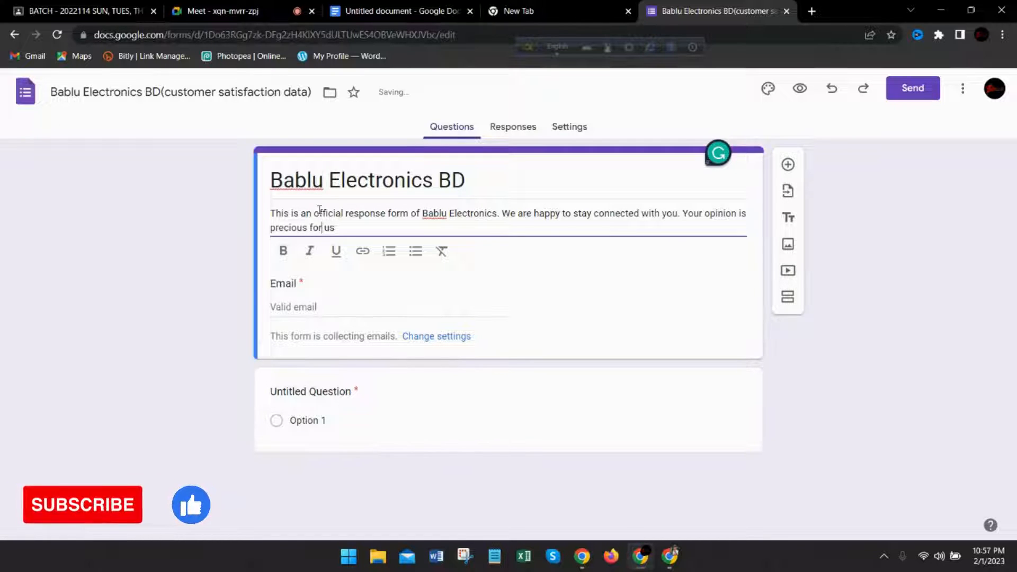
pyautogui.press('Left')
pyautogui.press('Left')
pyautogui.press('Left')
pyautogui.write('a')
pyautogui.write('valuable for us')
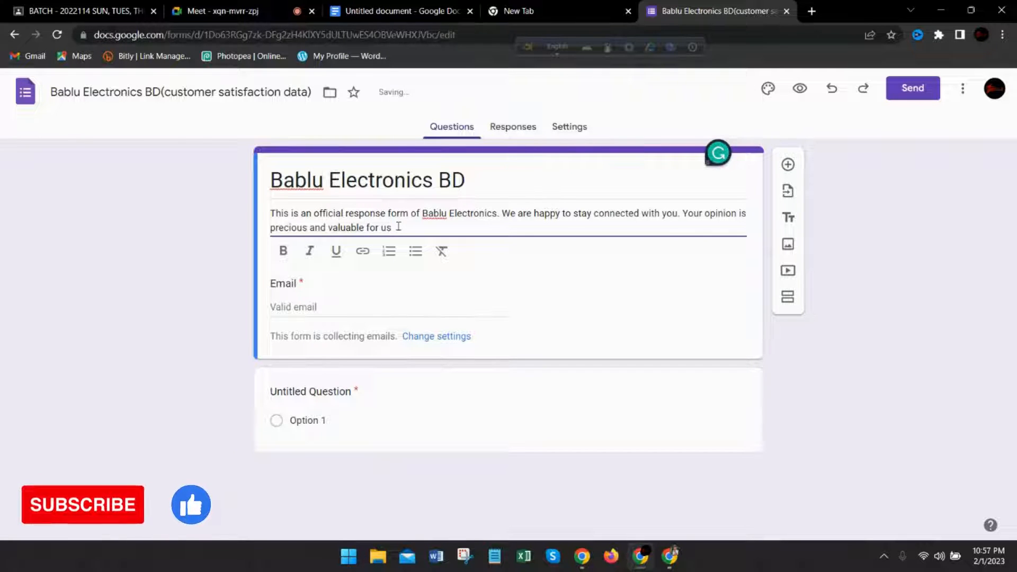
pyautogui.write('.')
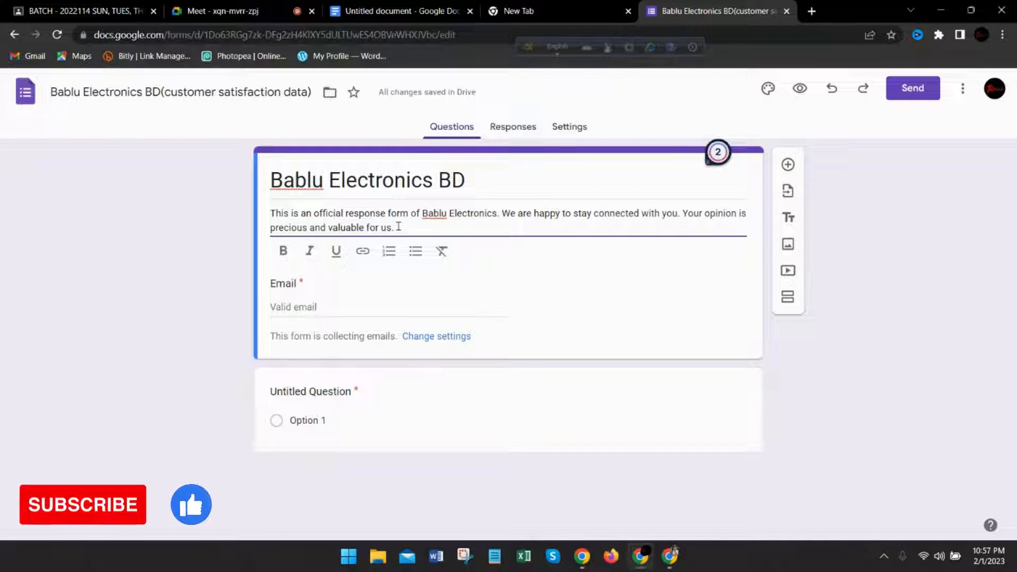
# - After a blank line in the form description, add "##Your response is confidential and we are promised to keep it safe."
pyautogui.press('Return')
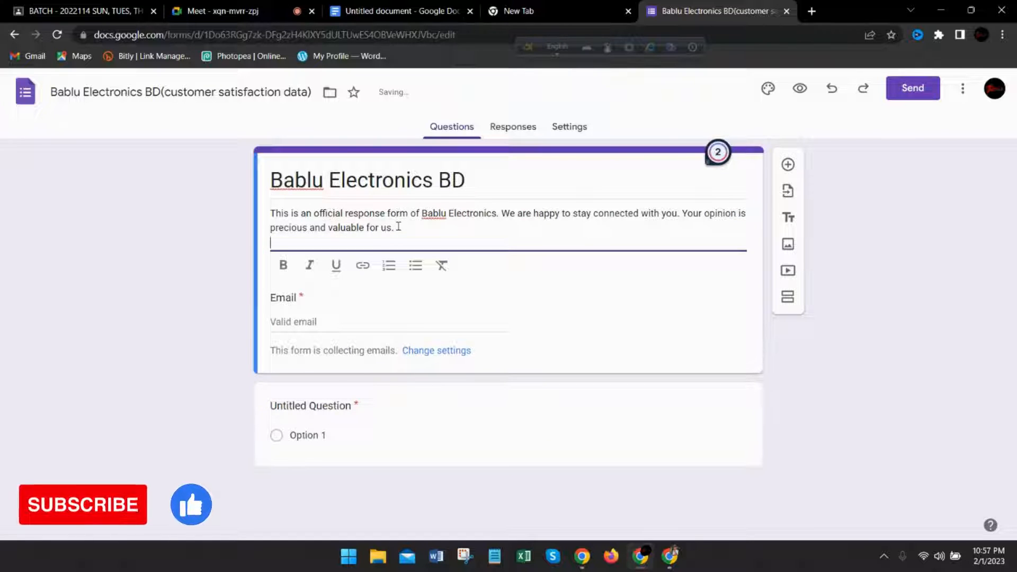
pyautogui.press('Return')
pyautogui.write('##')
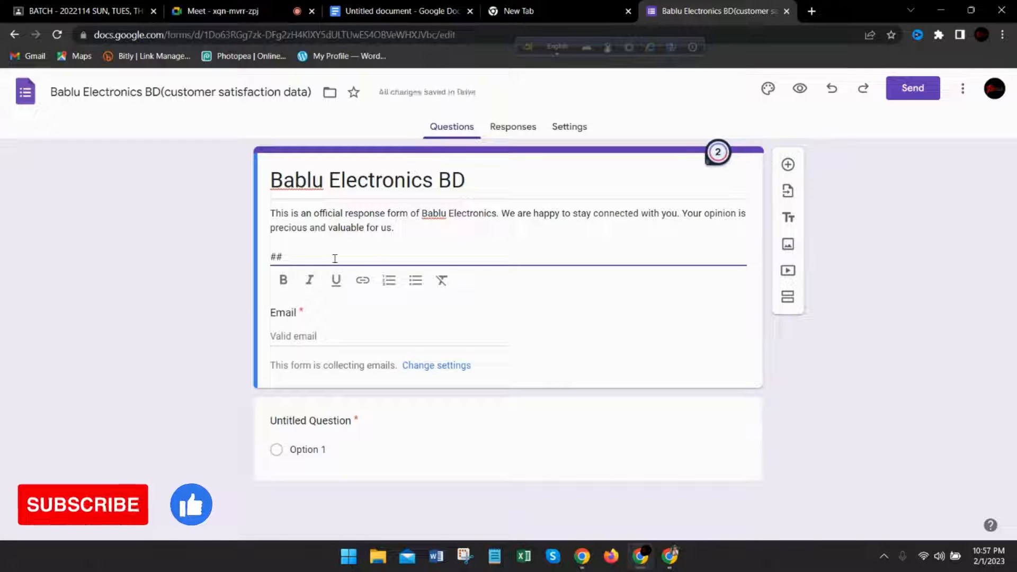
pyautogui.write('Your')
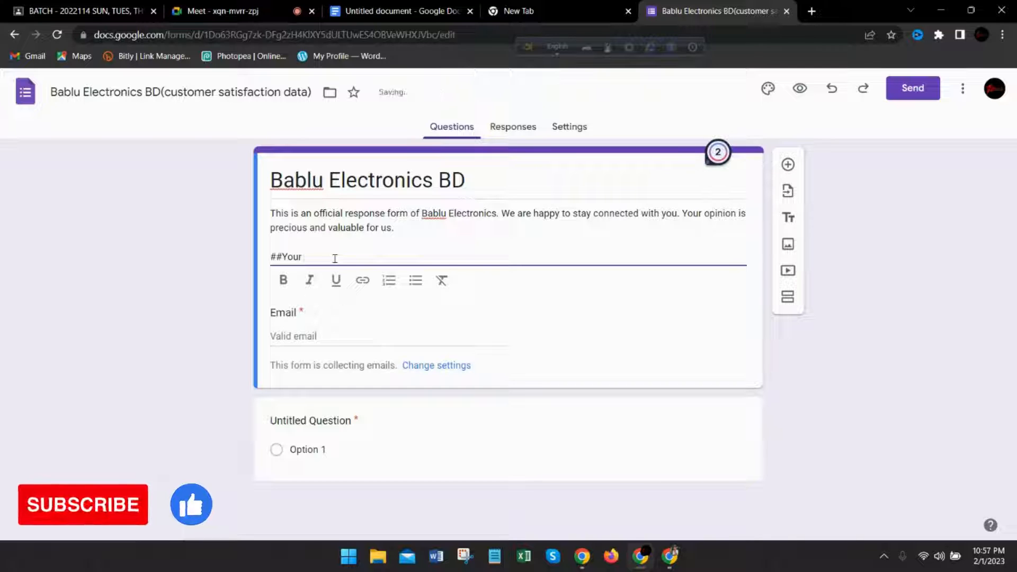
pyautogui.write(' re')
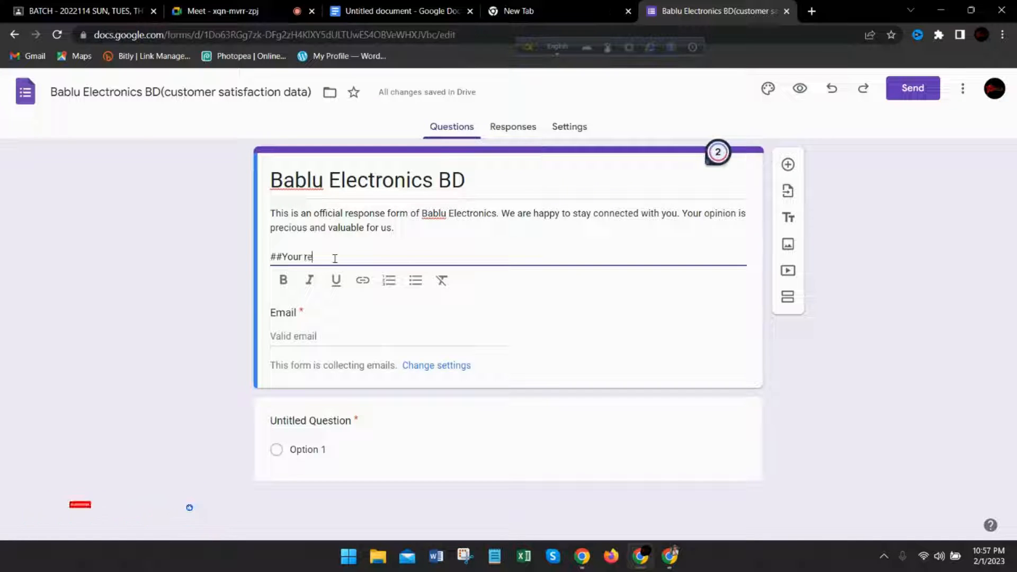
pyautogui.write('spon')
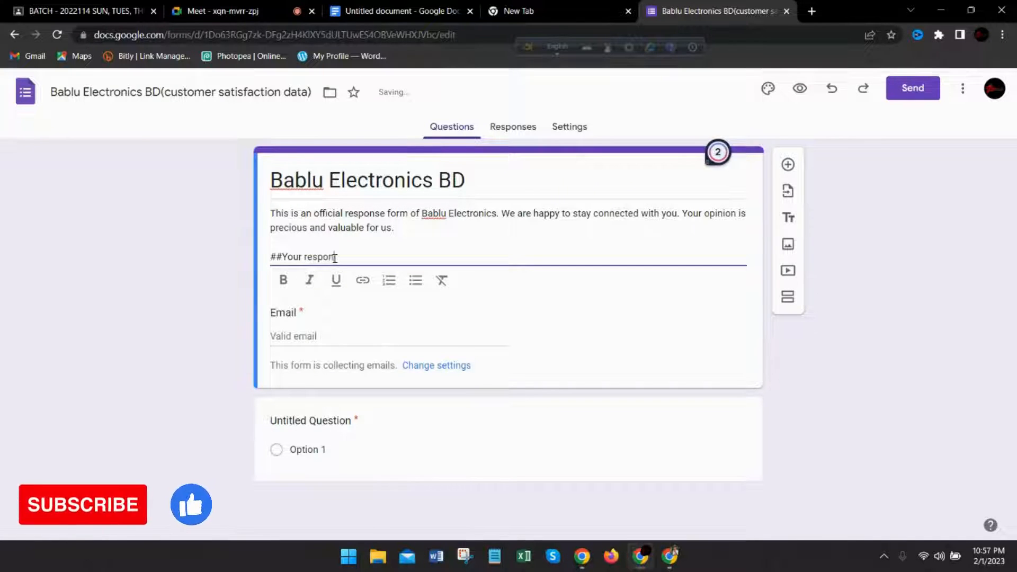
pyautogui.write('se')
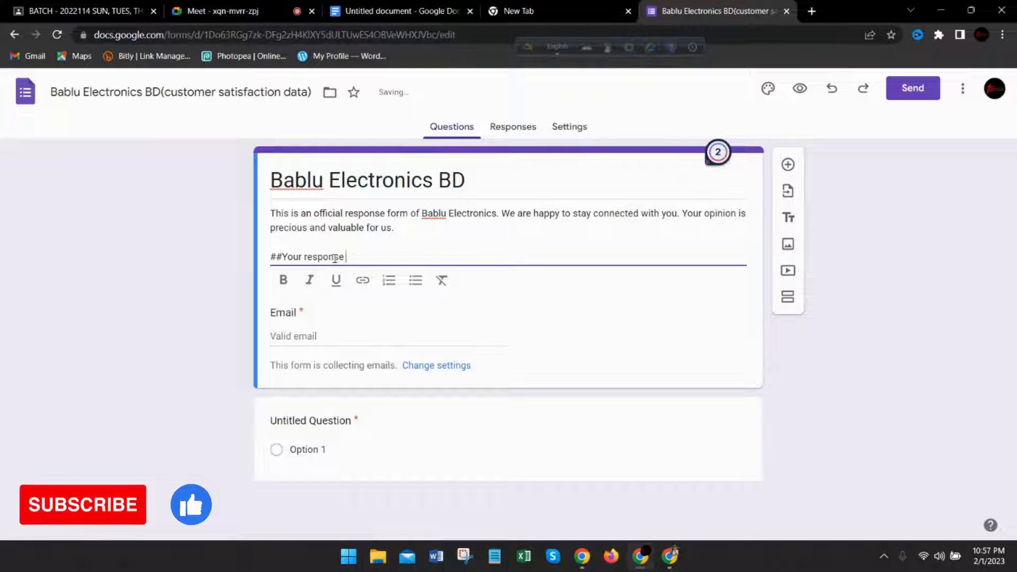
pyautogui.write(' is confidential')
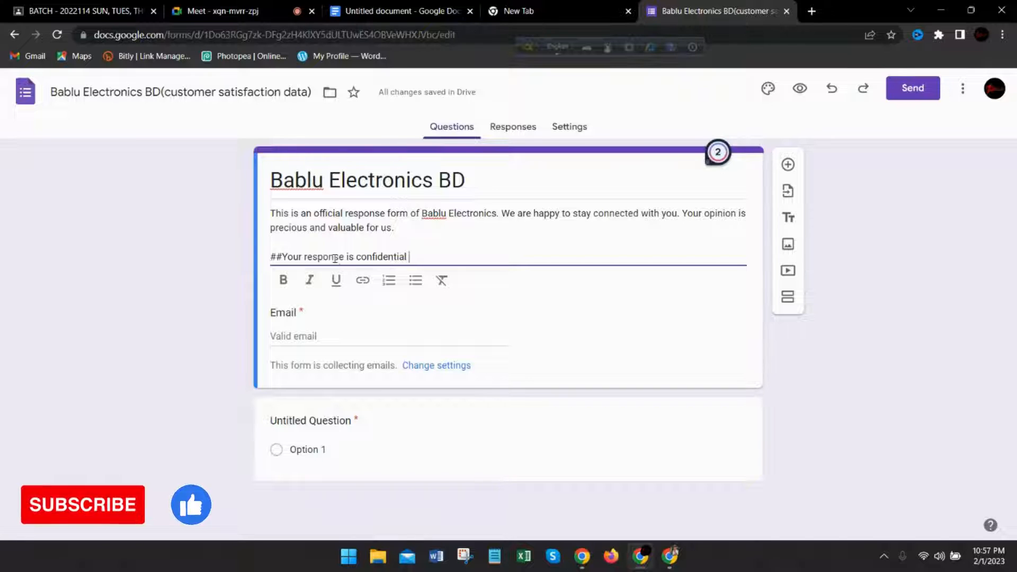
pyautogui.write(' and we are ')
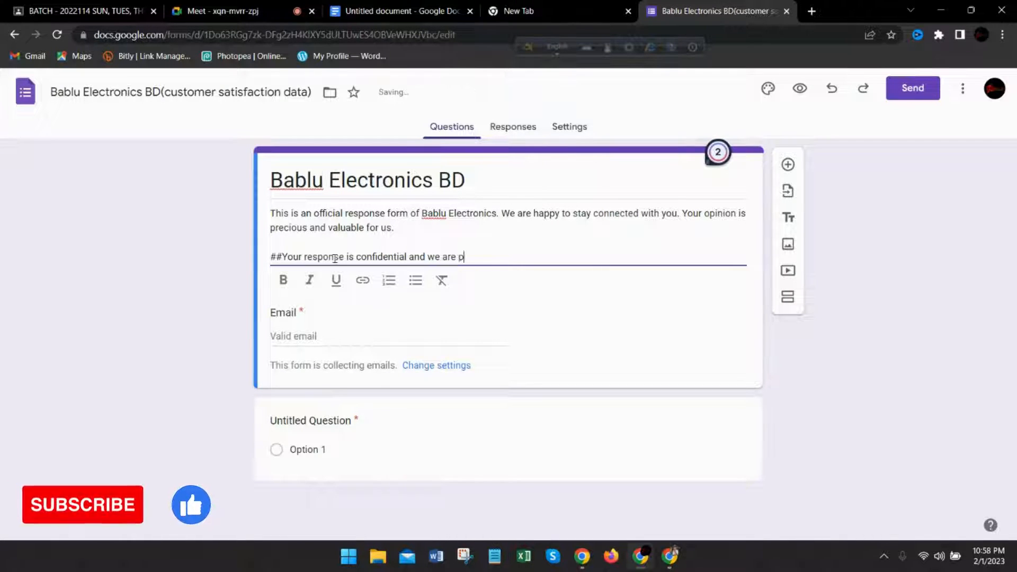
pyautogui.write('promised to k')
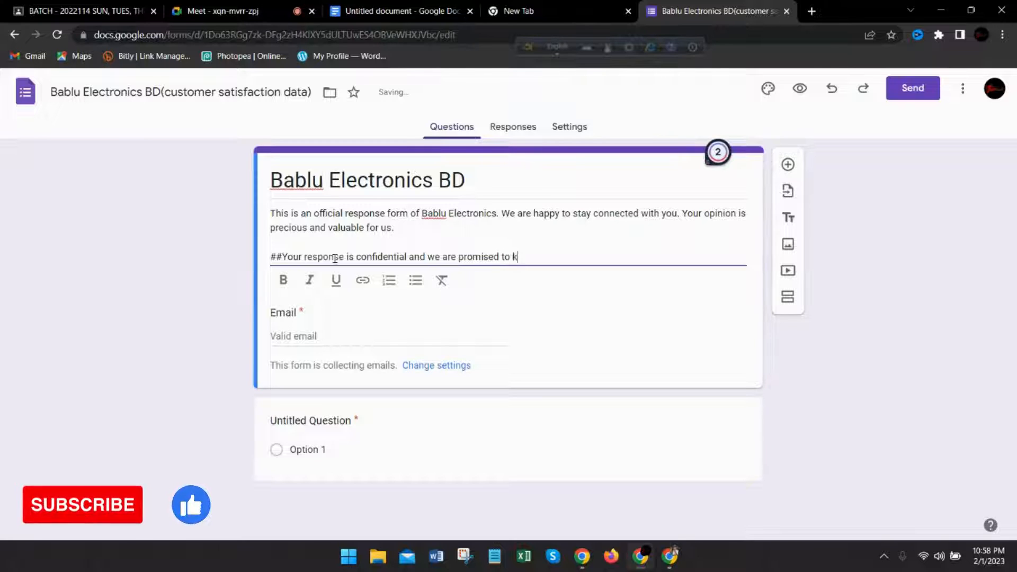
pyautogui.write('eep it ')
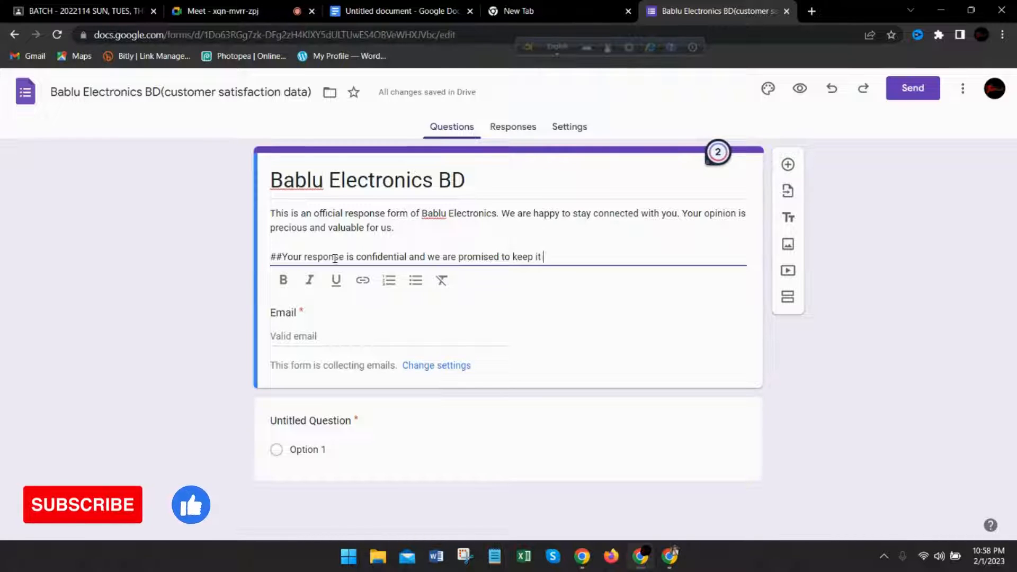
pyautogui.write('safe.')
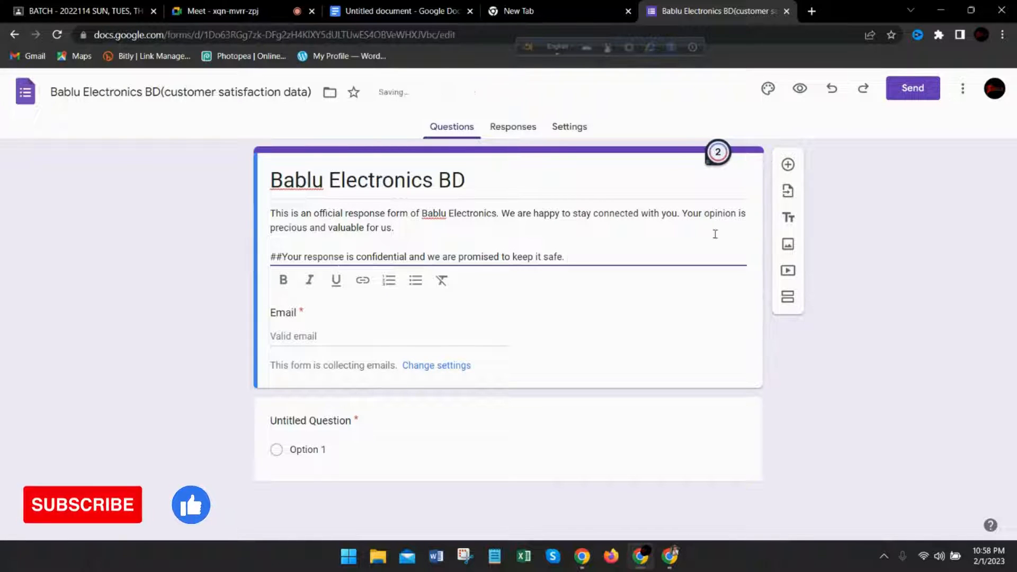
# - Make the confidentiality sentence at the end of the form description bold
pyautogui.moveTo(578, 256); pyautogui.dragTo(273, 256)
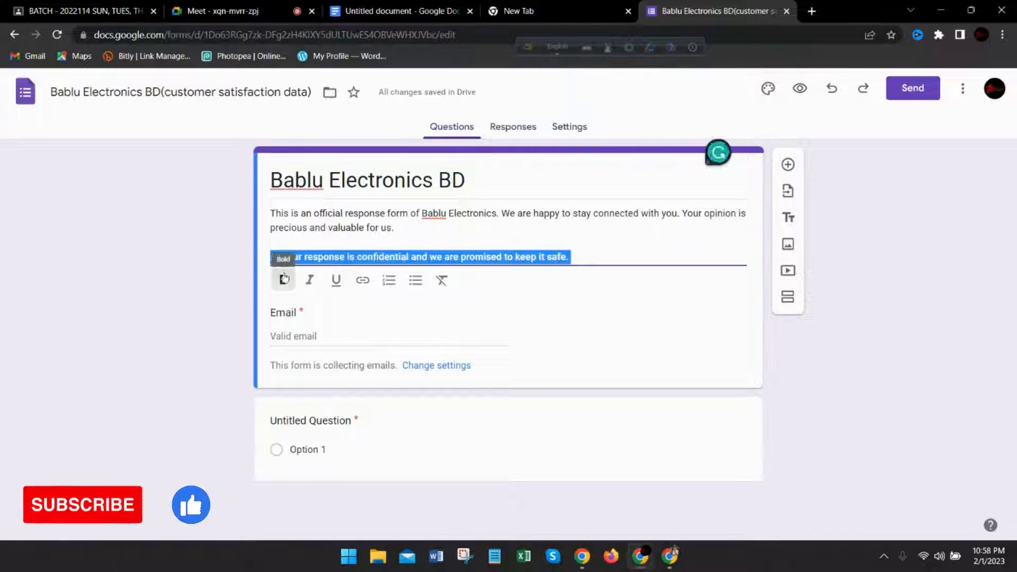
pyautogui.click(284, 280)
pyautogui.click(594, 258)
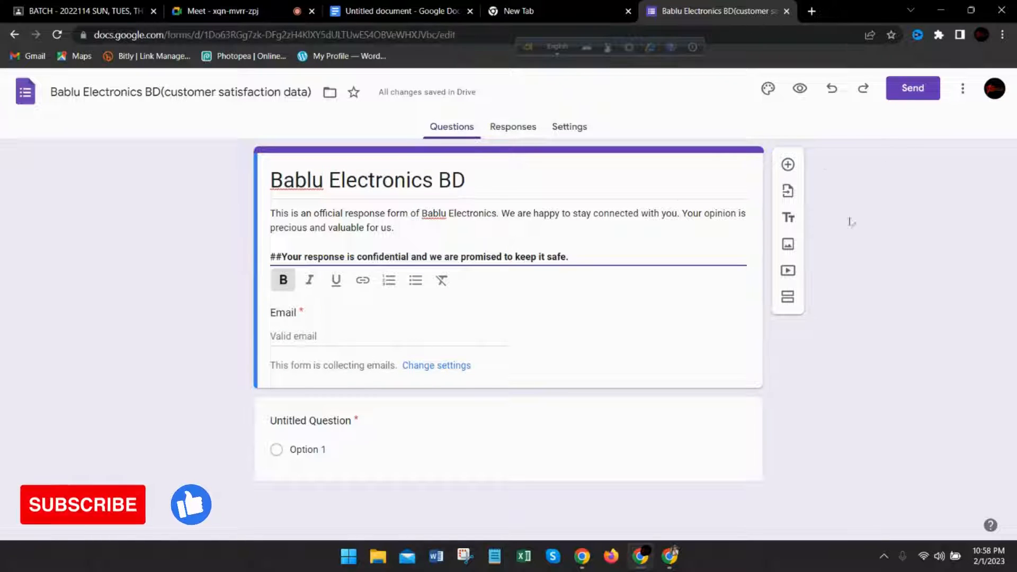
# - Title the first question "Your Name?" and keep its answer type as Short answer
pyautogui.click(332, 404)
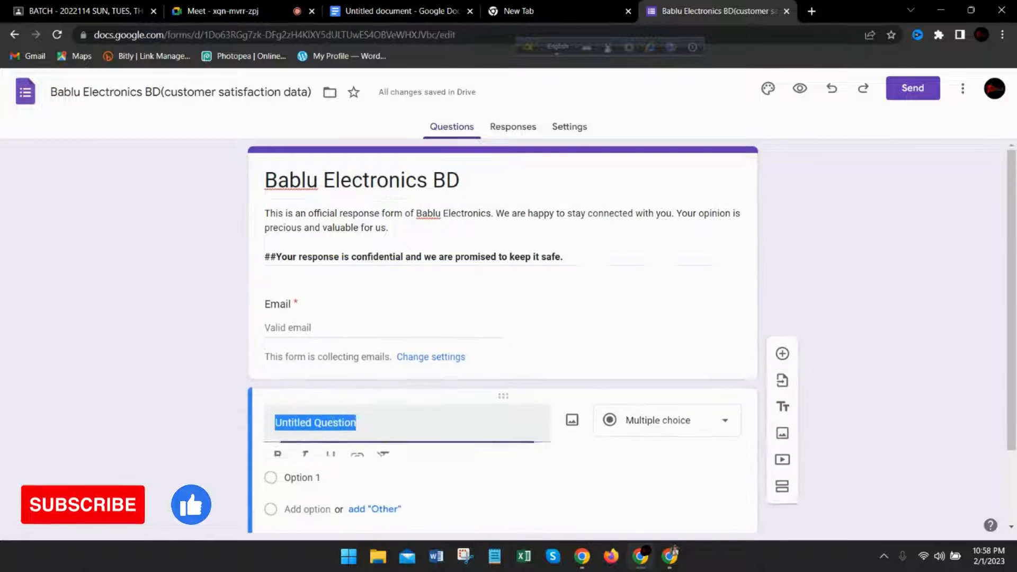
pyautogui.write('You')
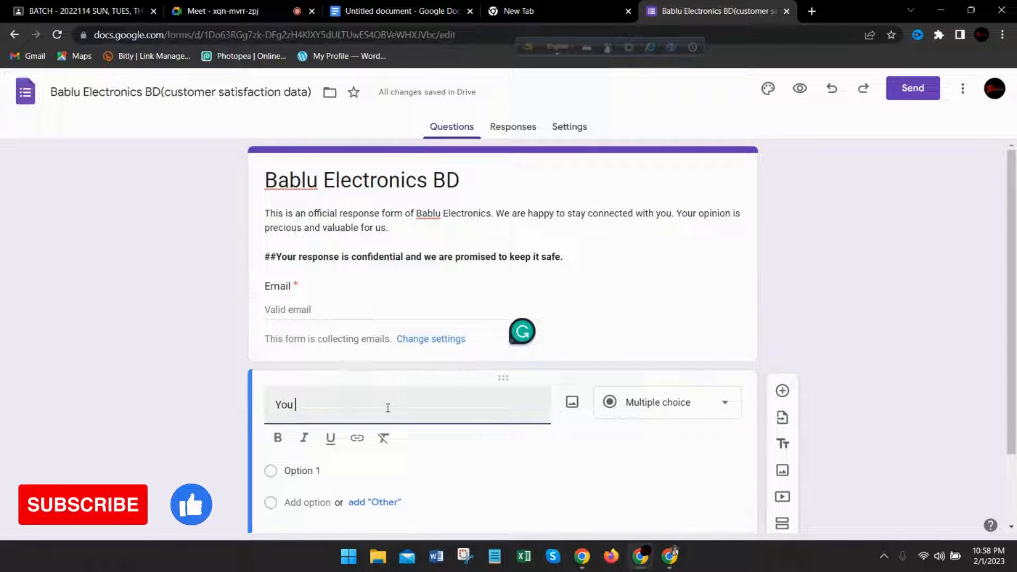
pyautogui.press('BackSpace')
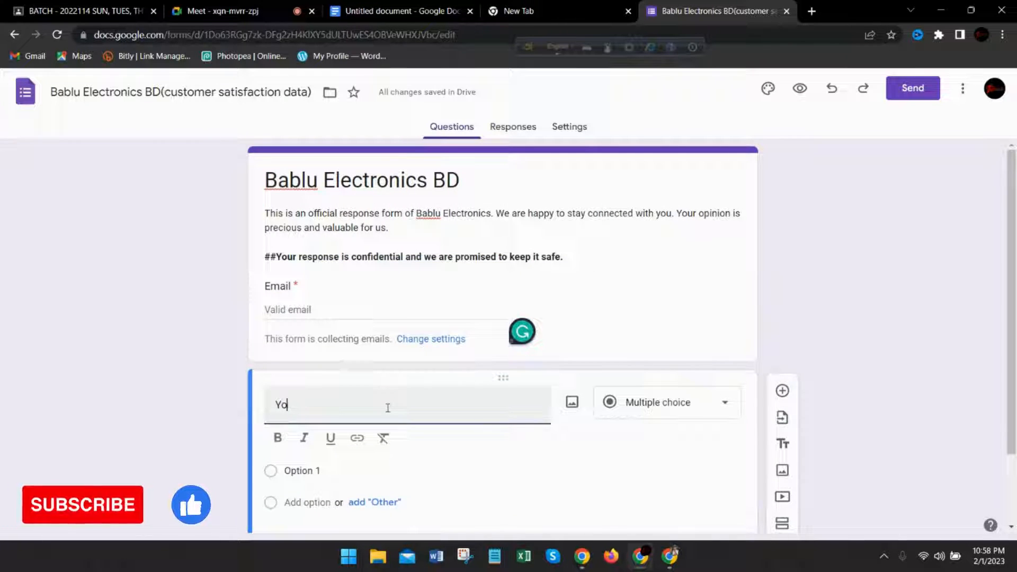
pyautogui.write('ur Name?')
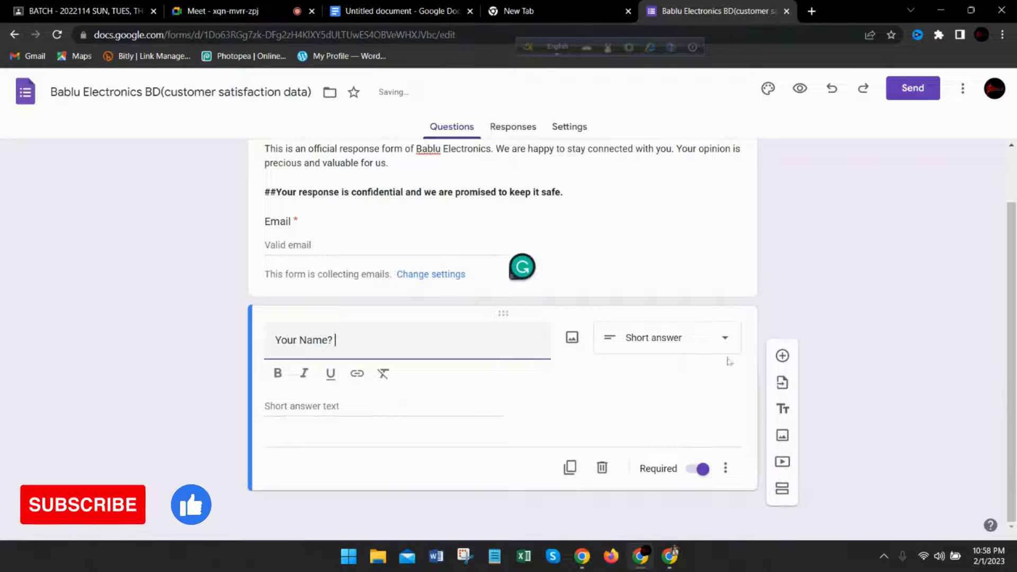
pyautogui.click(706, 339)
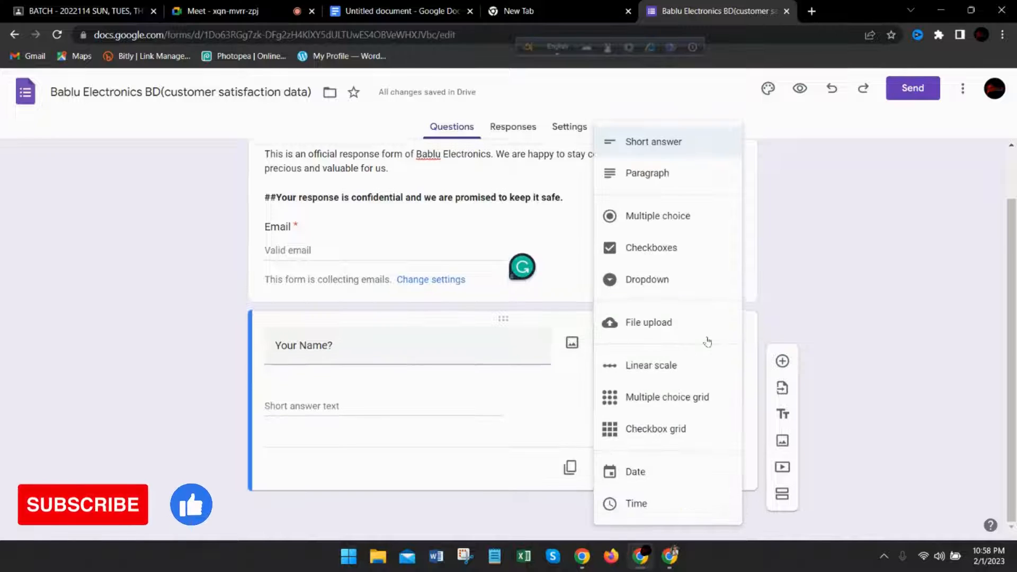
pyautogui.click(847, 288)
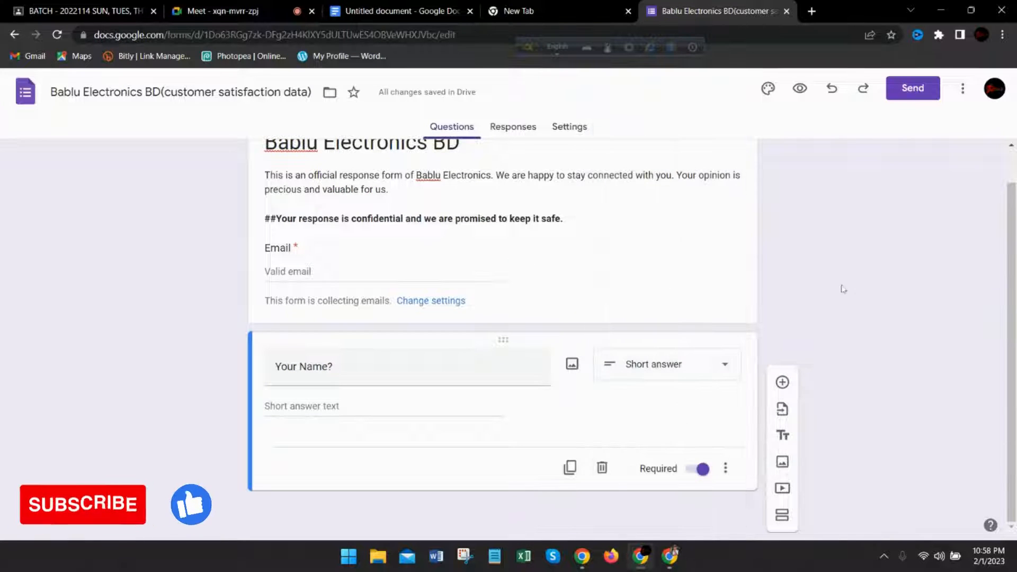
# - Add a new question below the name question and title it "How much satisfied are you from us?"
pyautogui.click(782, 382)
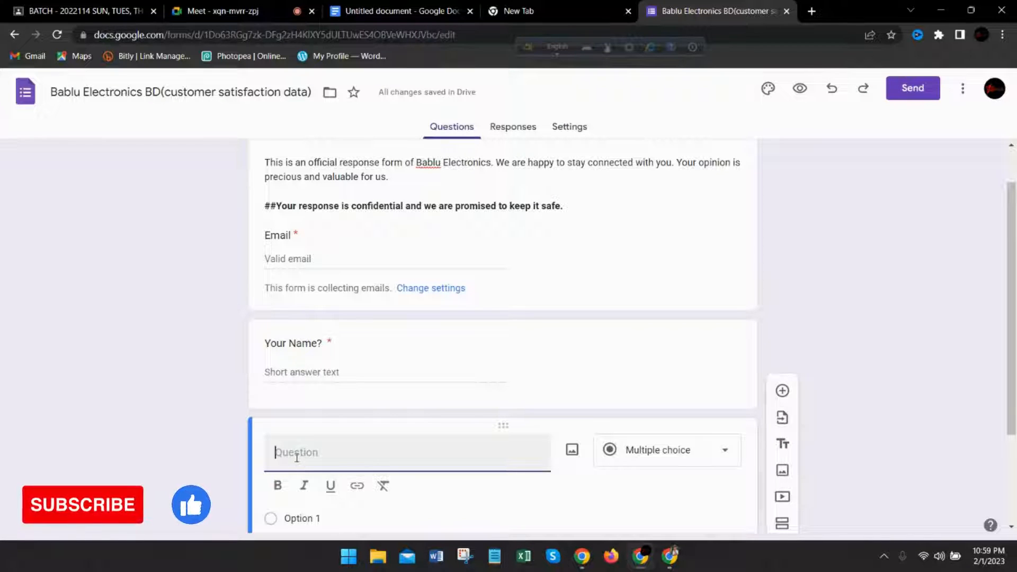
pyautogui.write('How')
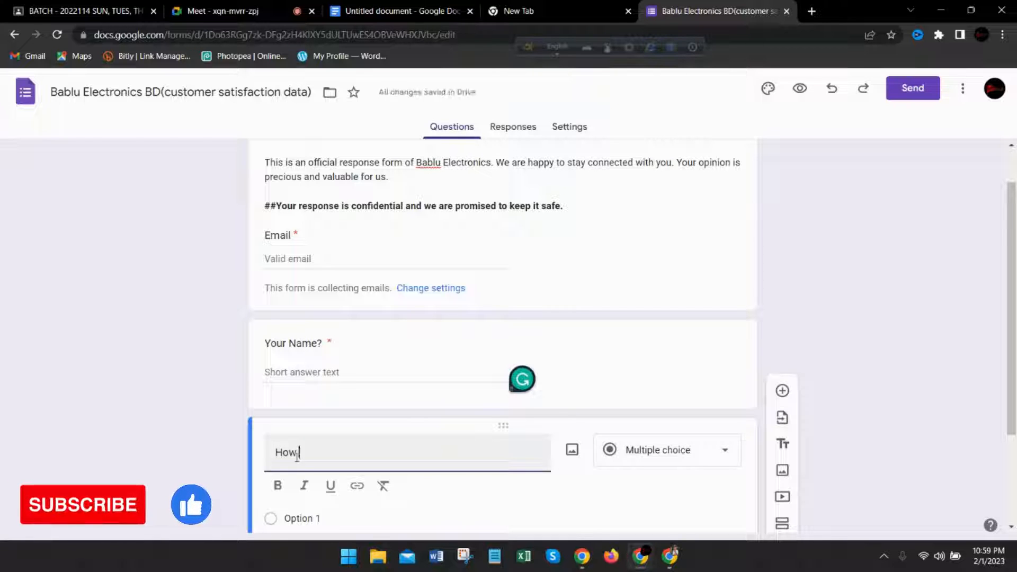
pyautogui.write(' much ')
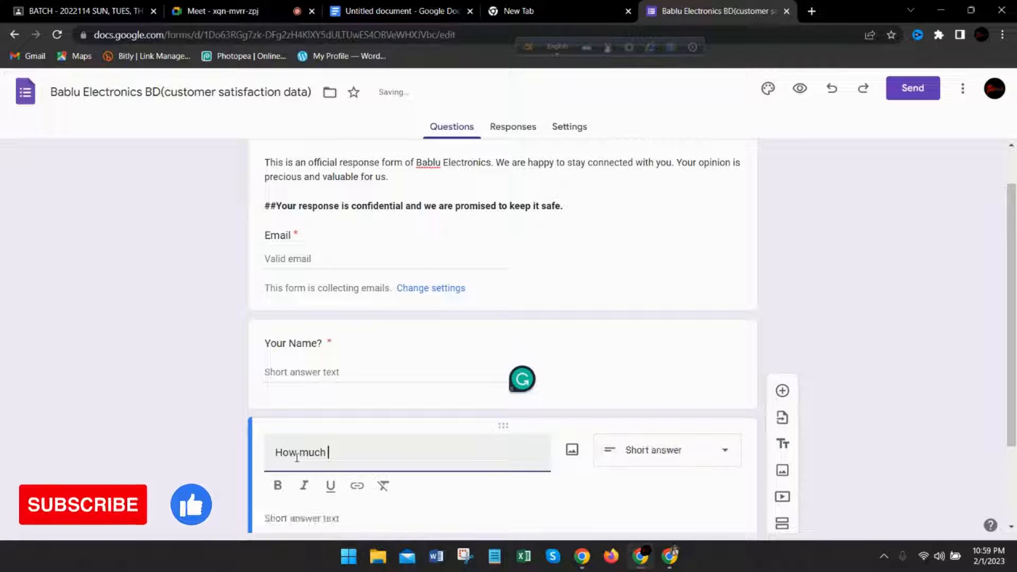
pyautogui.write('sa')
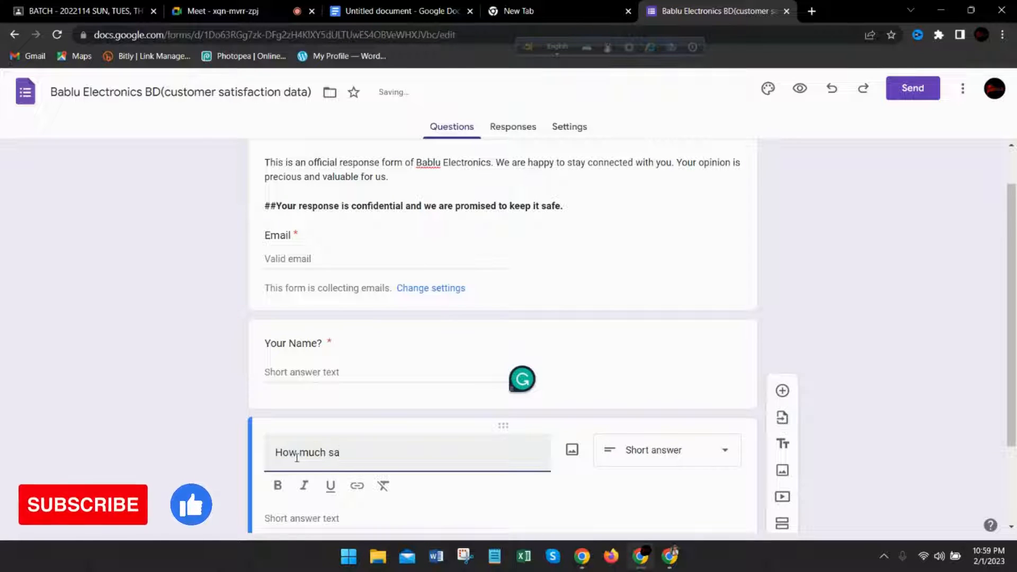
pyautogui.write('tisfoied')
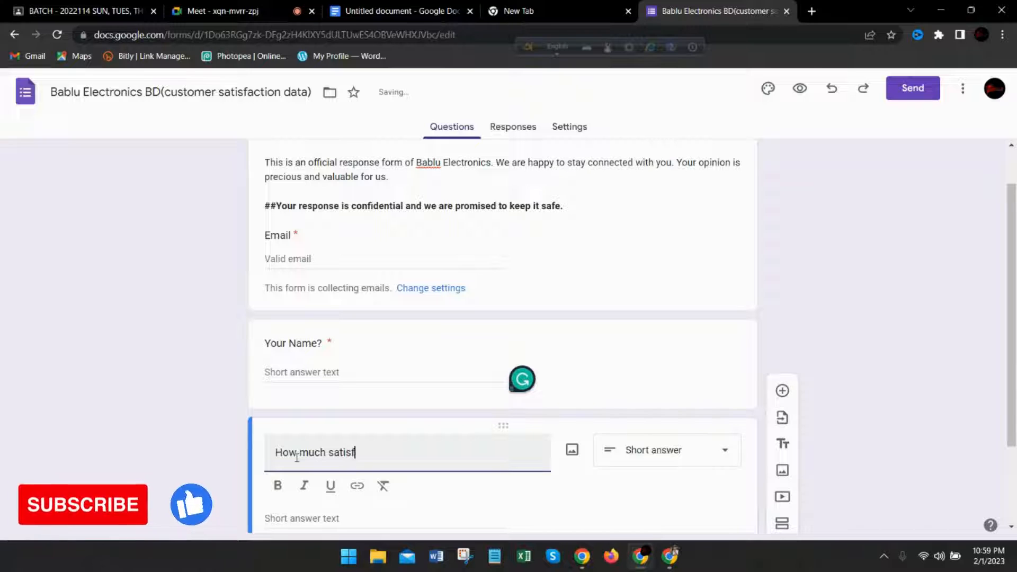
pyautogui.press('BackSpace')
pyautogui.press('BackSpace')
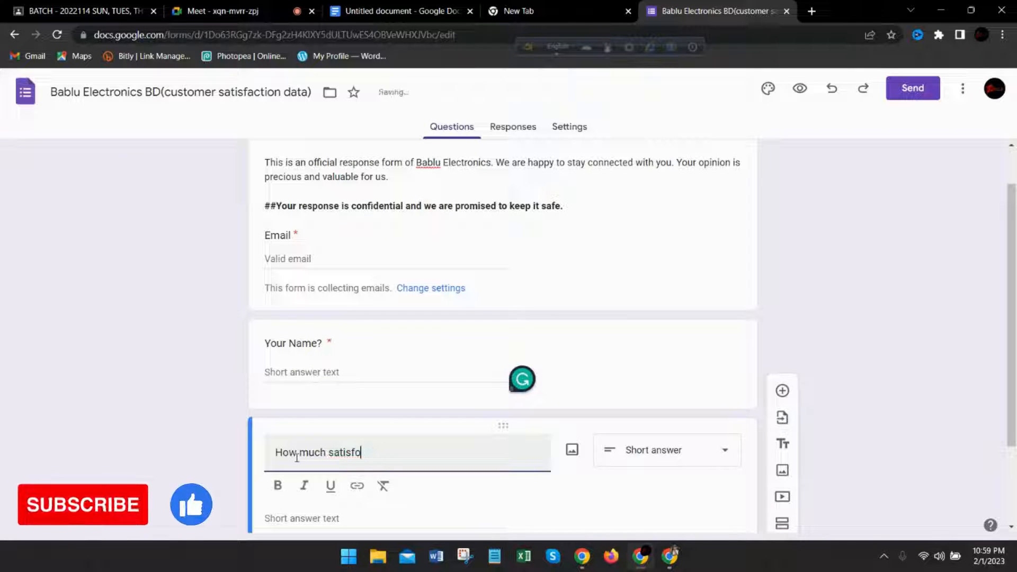
pyautogui.press('BackSpace')
pyautogui.write('ied are ')
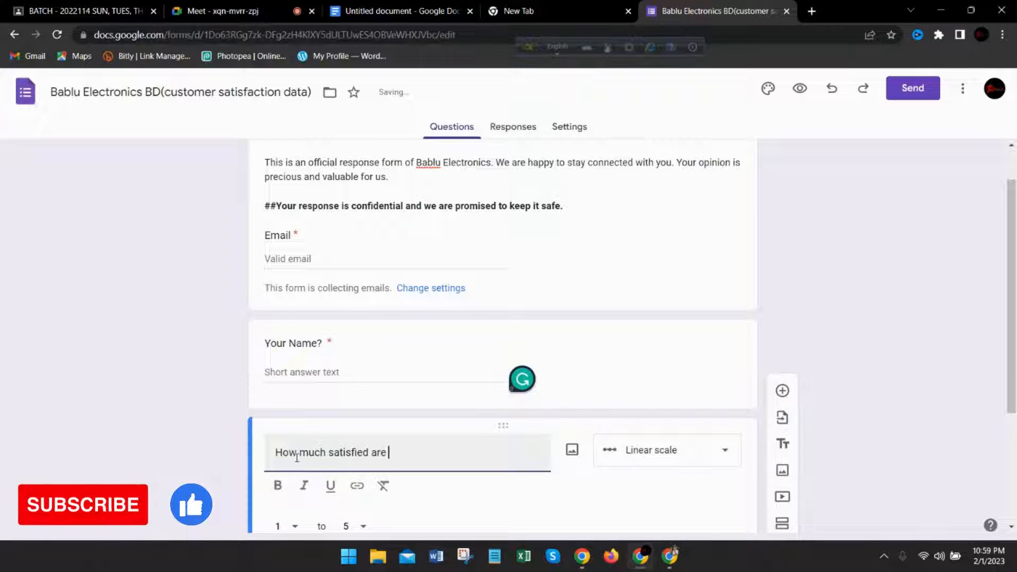
pyautogui.write('you from us?')
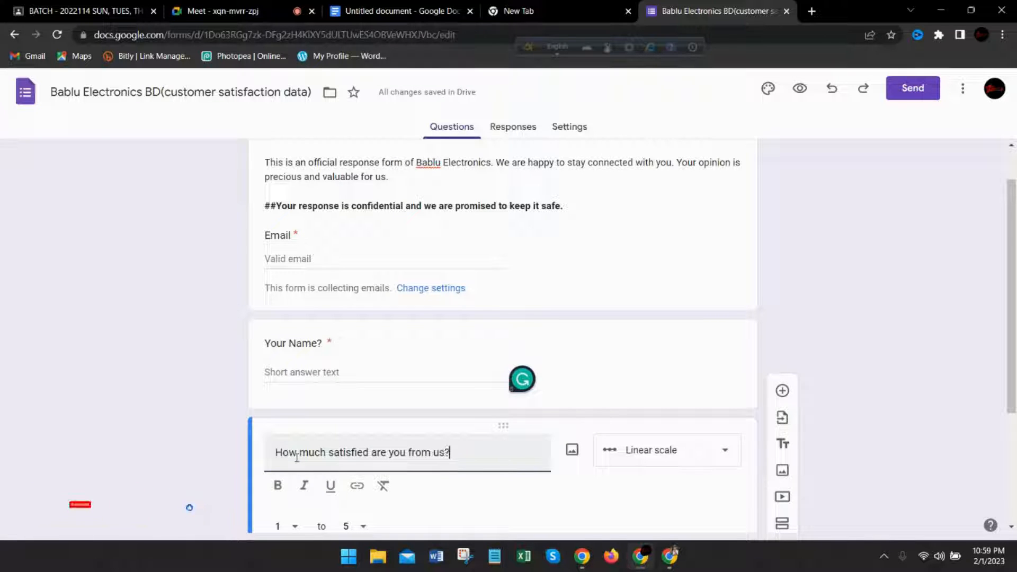
# - Extend the satisfaction question's title so it ends with "from us or our services?"
pyautogui.press('BackSpace')
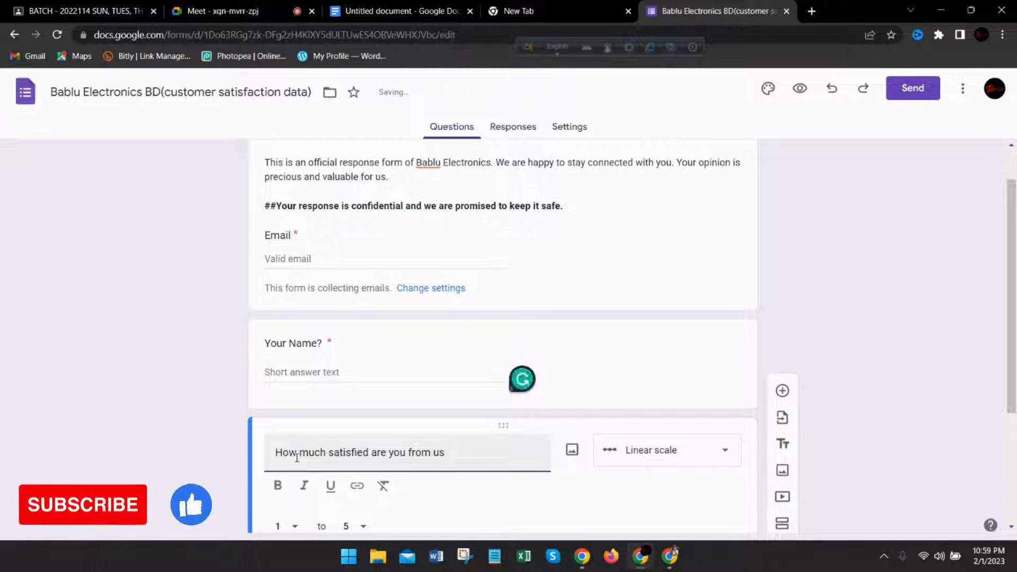
pyautogui.write('or our')
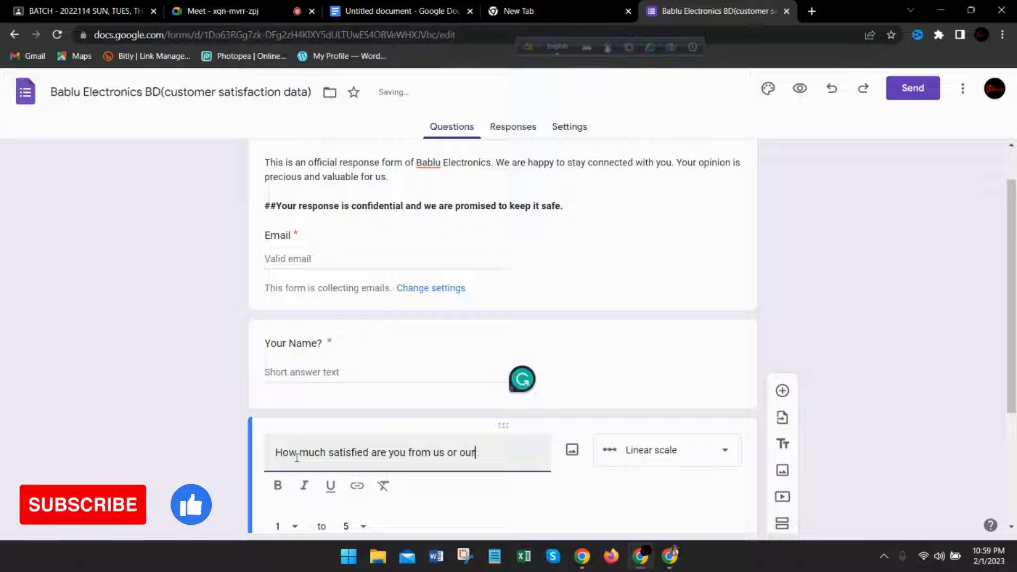
pyautogui.write(' servic')
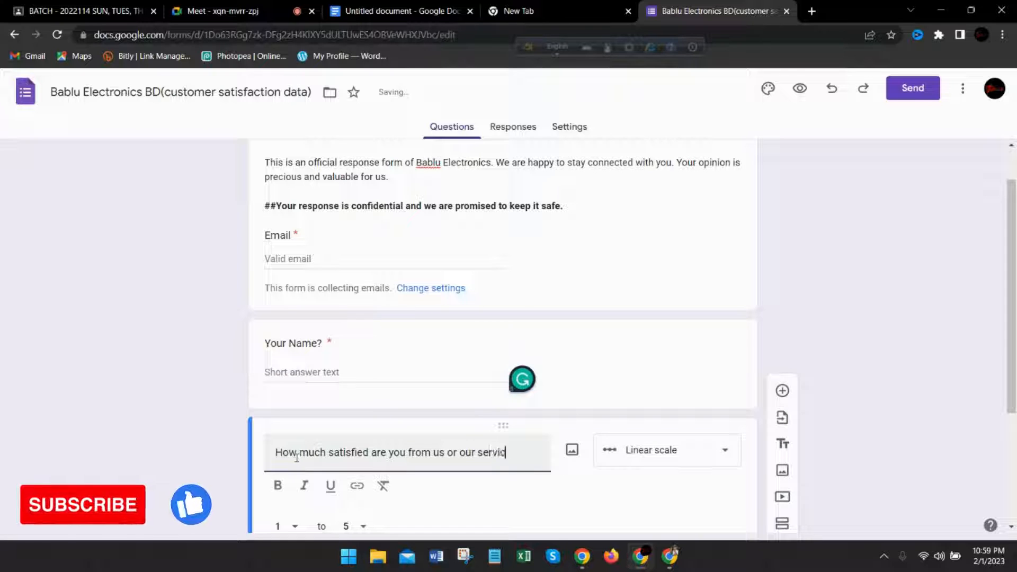
pyautogui.write('es')
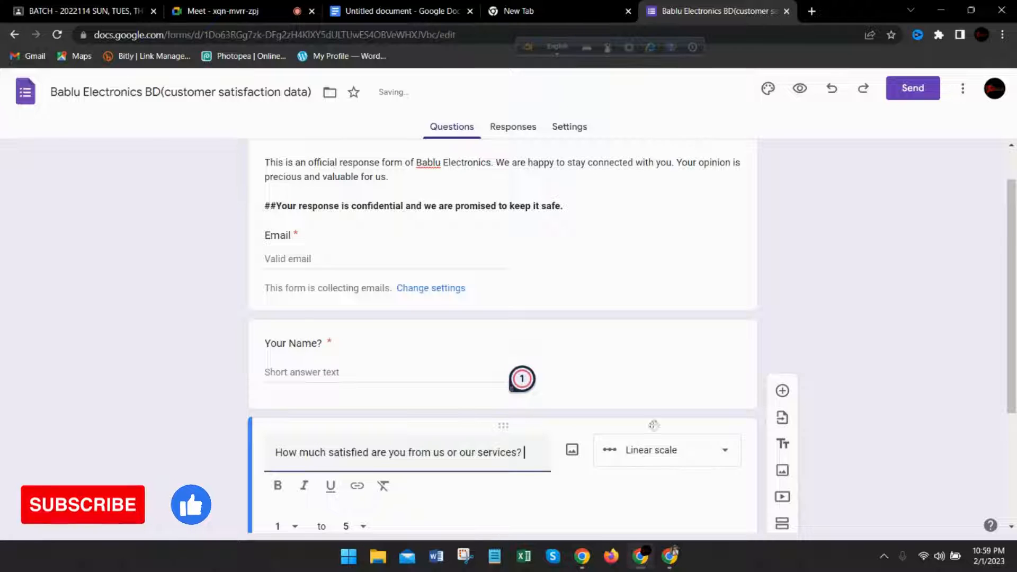
# - Accept the grammar suggestion that changes "from" to "with" in the satisfaction question, and keep that question selected for editing
pyautogui.click(522, 388)
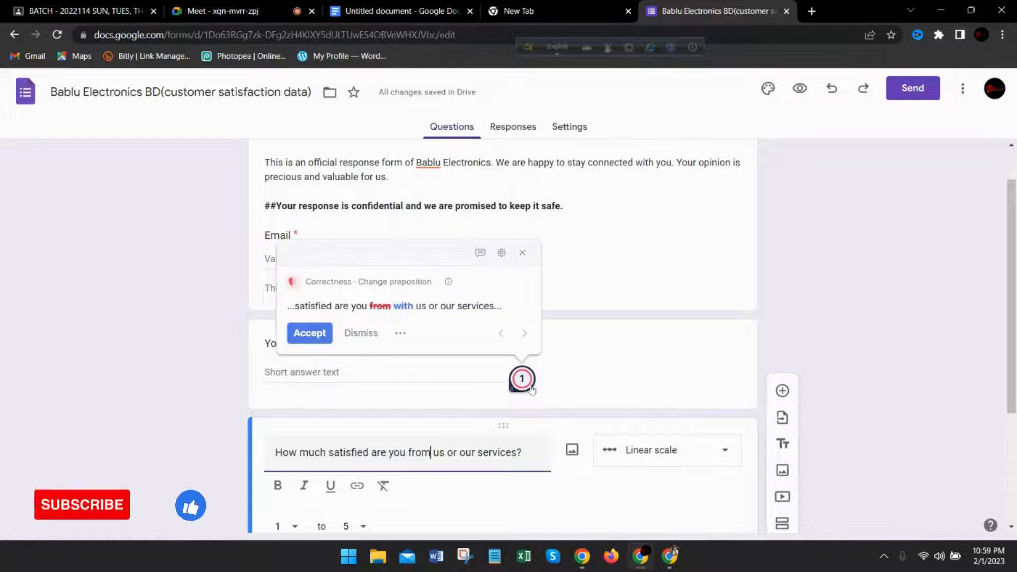
pyautogui.click(312, 332)
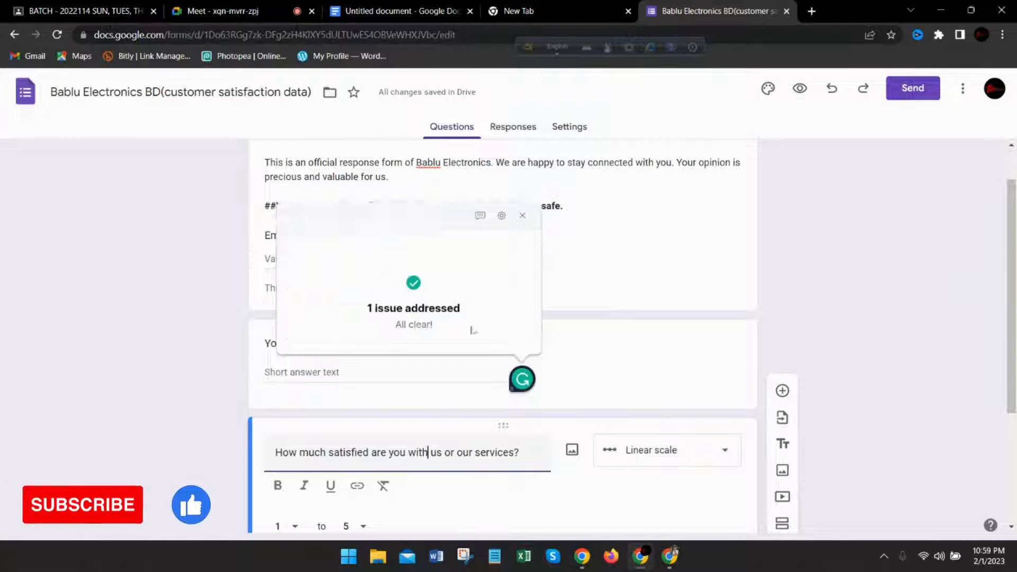
pyautogui.click(574, 357)
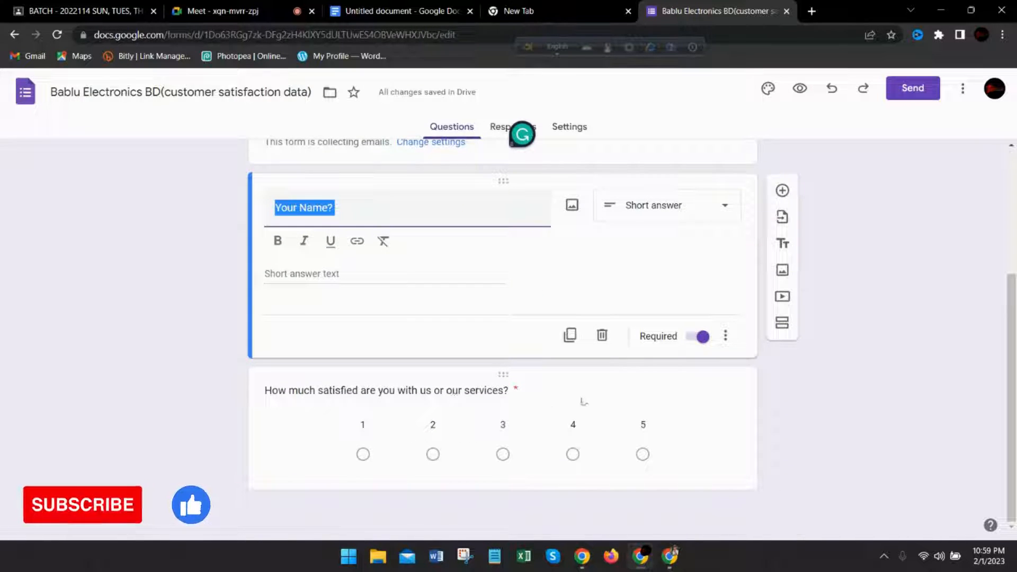
pyautogui.click(676, 405)
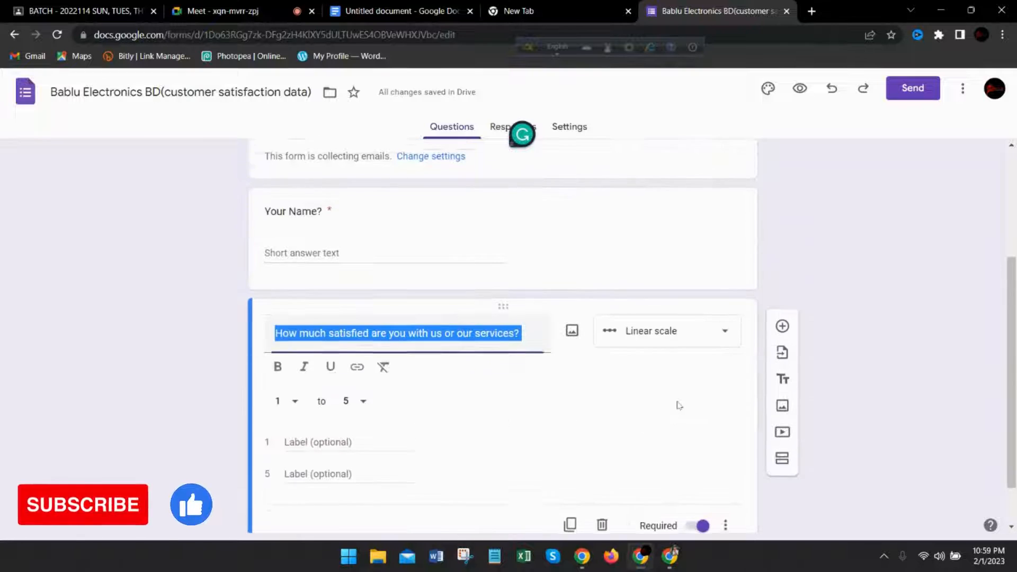
# - Look through the answer types available for the satisfaction question and keep it as Linear scale
pyautogui.click(508, 405)
pyautogui.click(688, 335)
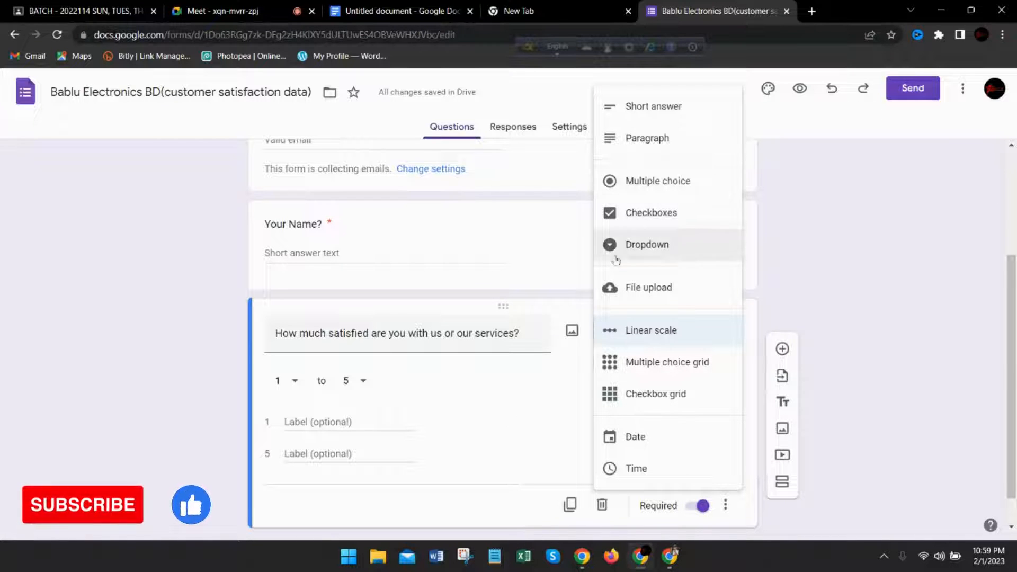
pyautogui.click(549, 380)
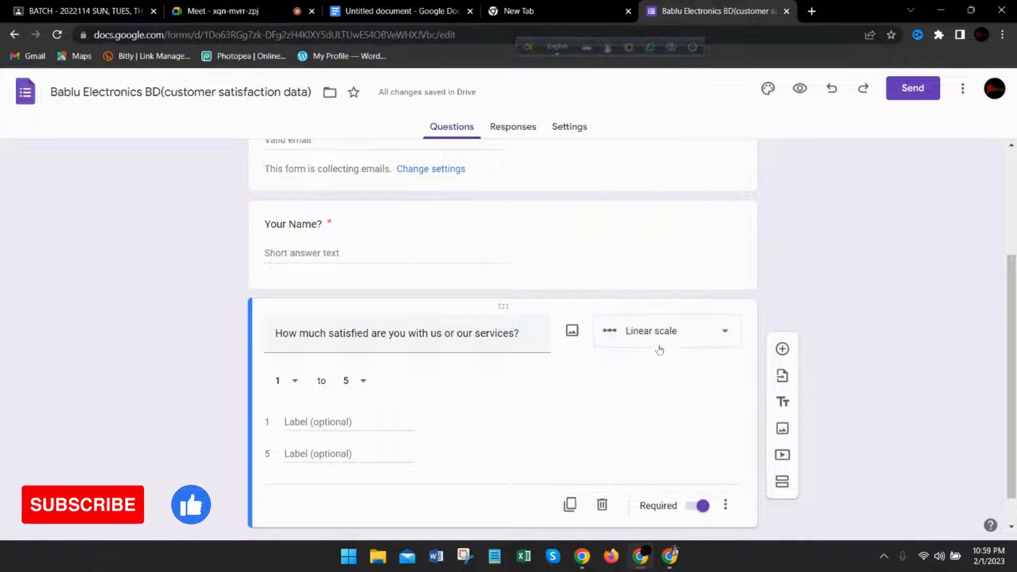
pyautogui.click(687, 336)
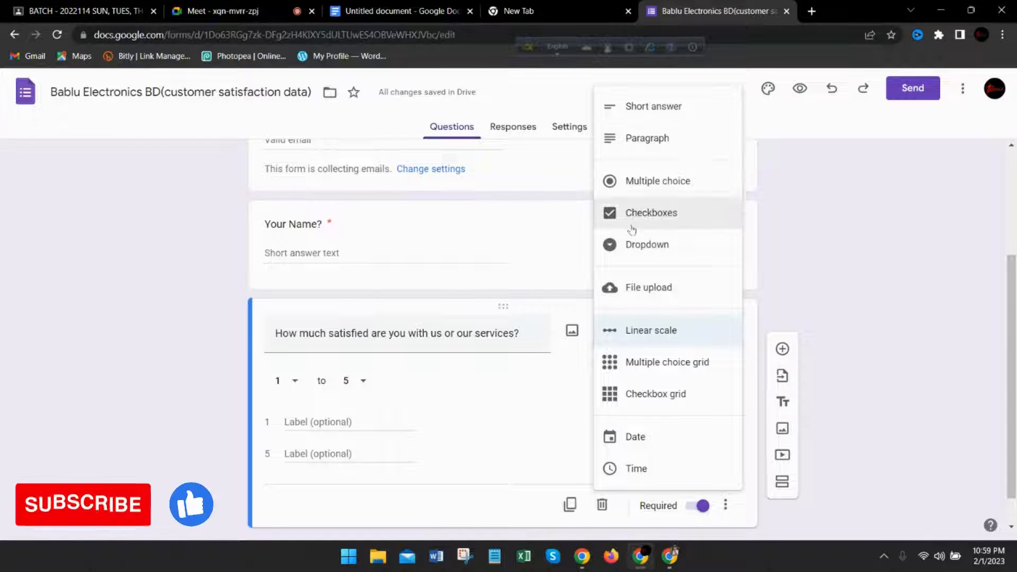
pyautogui.click(503, 400)
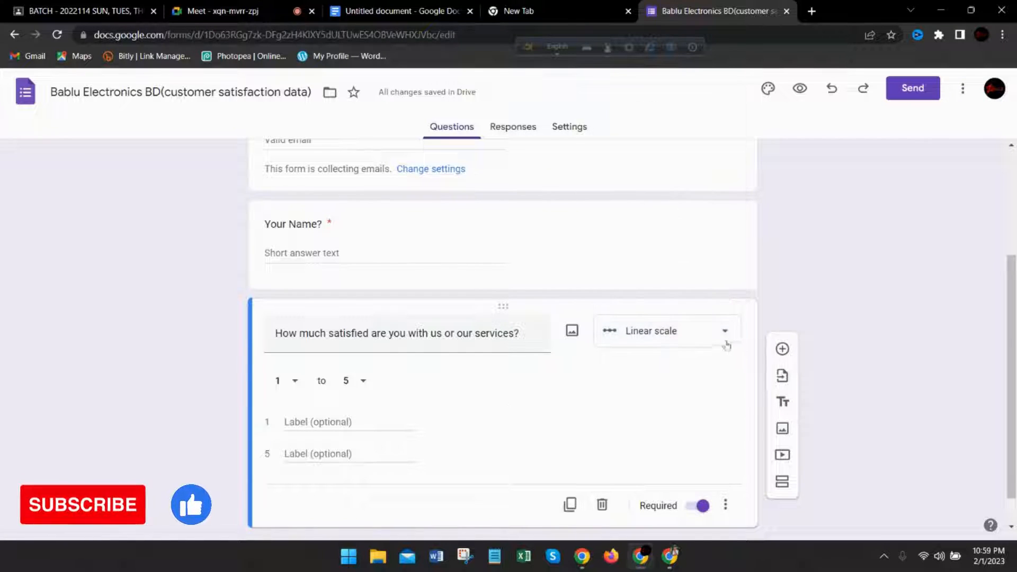
pyautogui.click(673, 333)
pyautogui.click(656, 335)
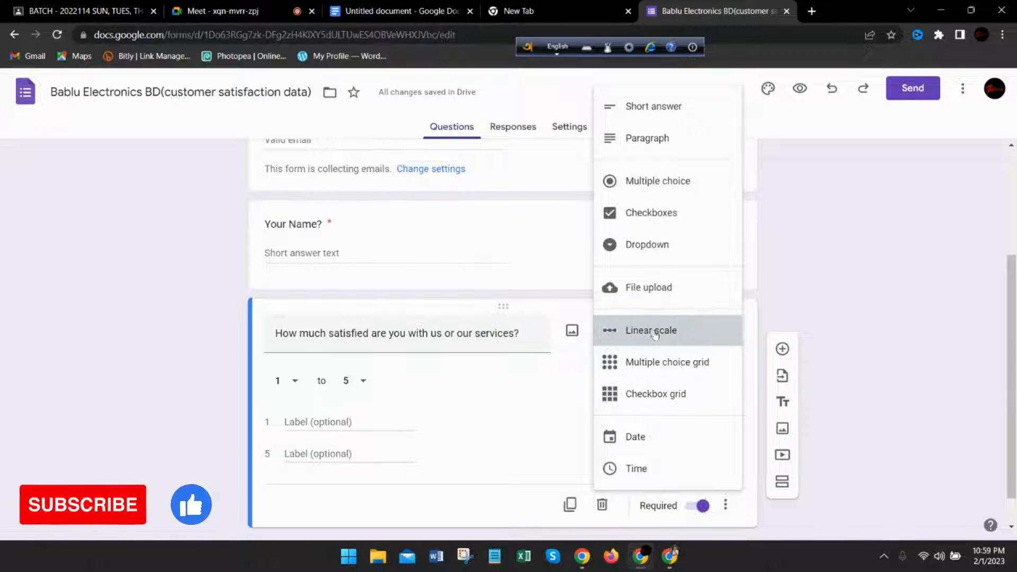
# - Label the ends of the satisfaction question's scale "very bad" for 1 and "excellent" for 5
pyautogui.click(303, 424)
pyautogui.scroll(-1, 502, 408)
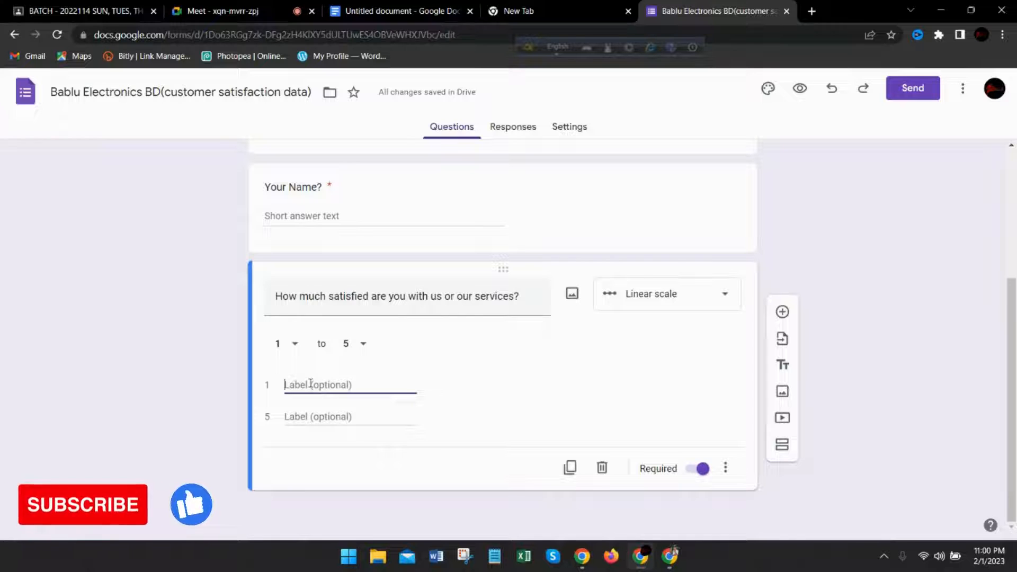
pyautogui.write('Very')
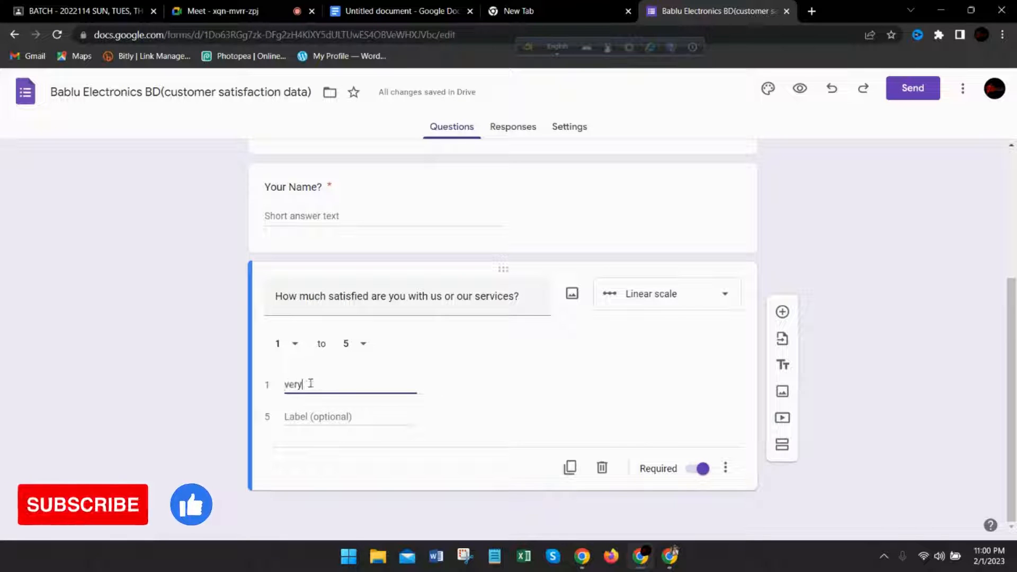
pyautogui.write(' bad')
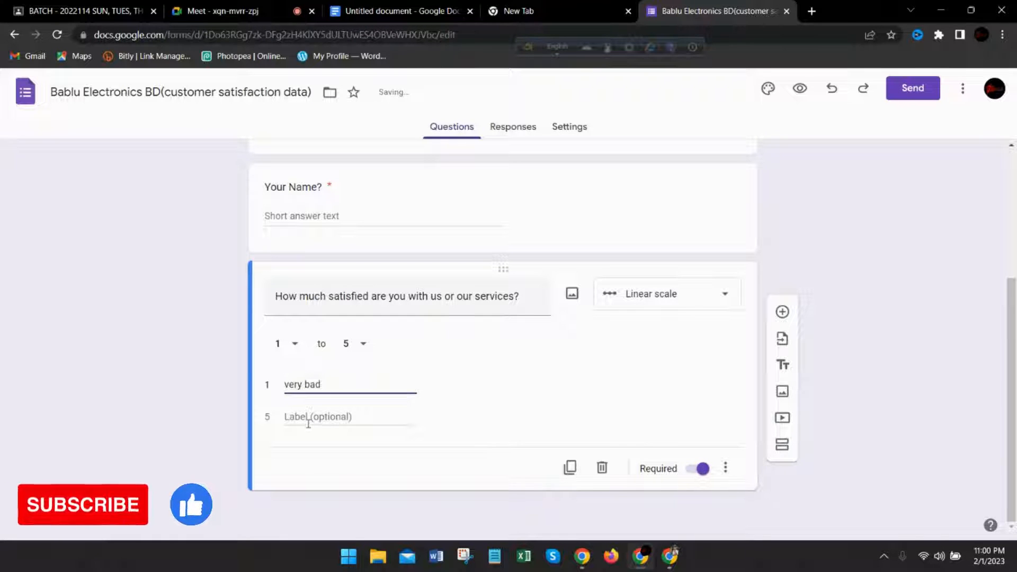
pyautogui.click(308, 418)
pyautogui.write('excellent')
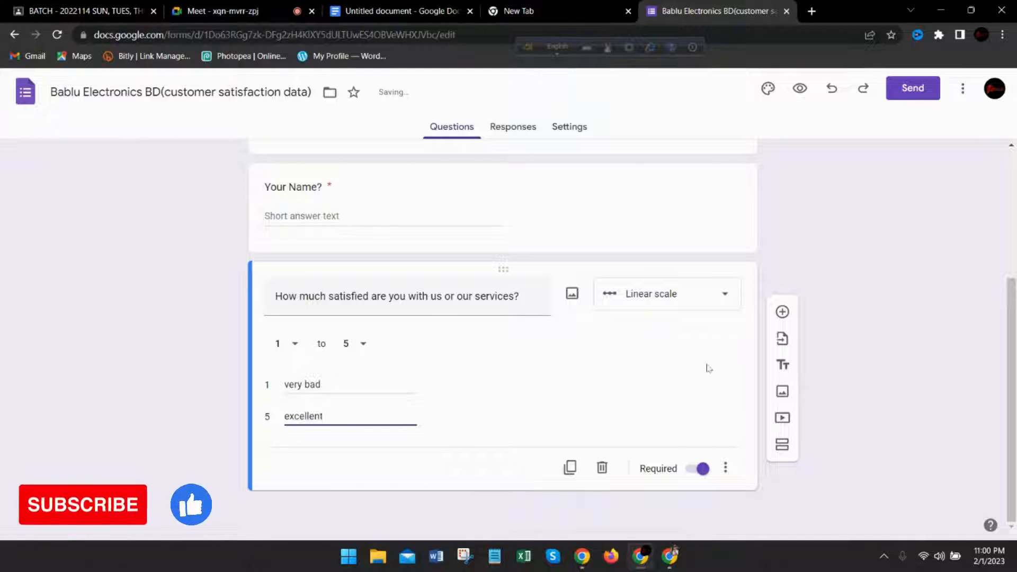
pyautogui.click(665, 209)
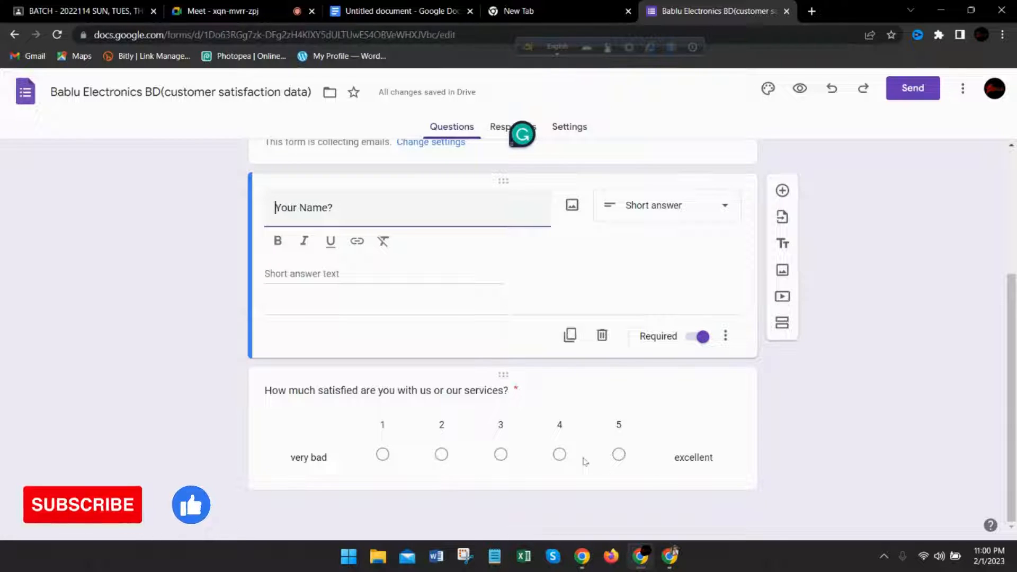
# - Select the satisfaction question again and show a description field under its title
pyautogui.click(481, 405)
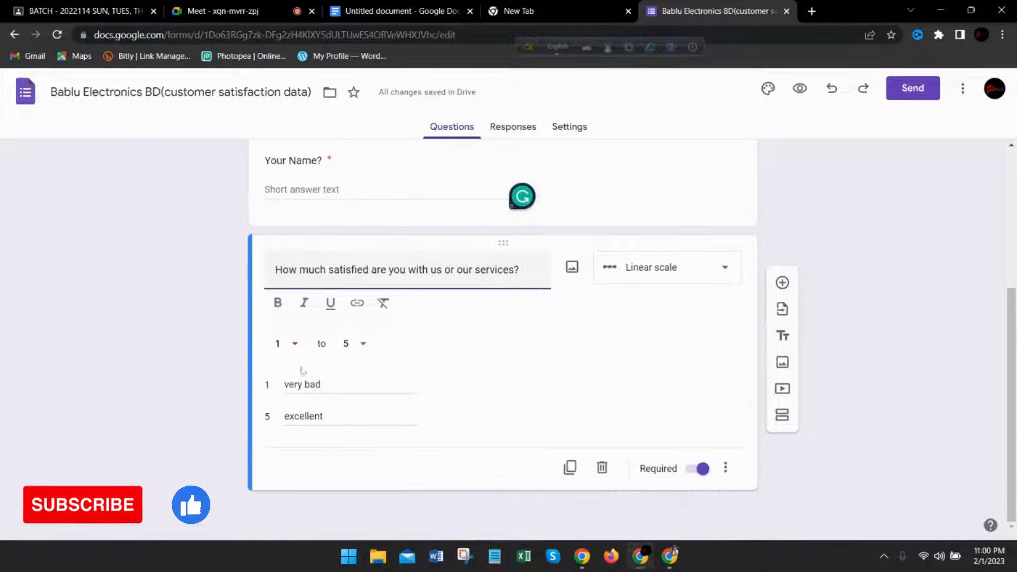
pyautogui.click(729, 468)
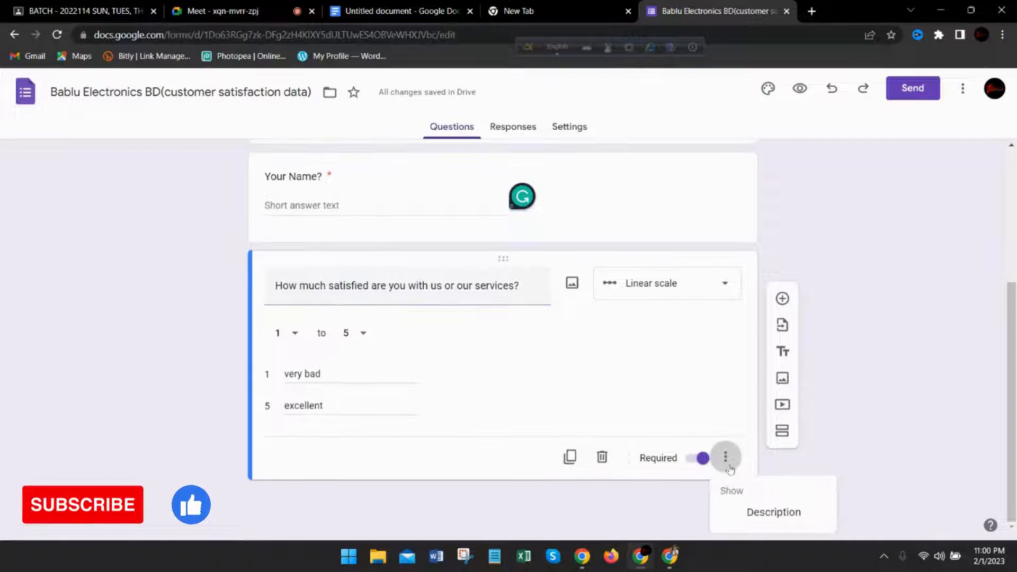
pyautogui.click(774, 512)
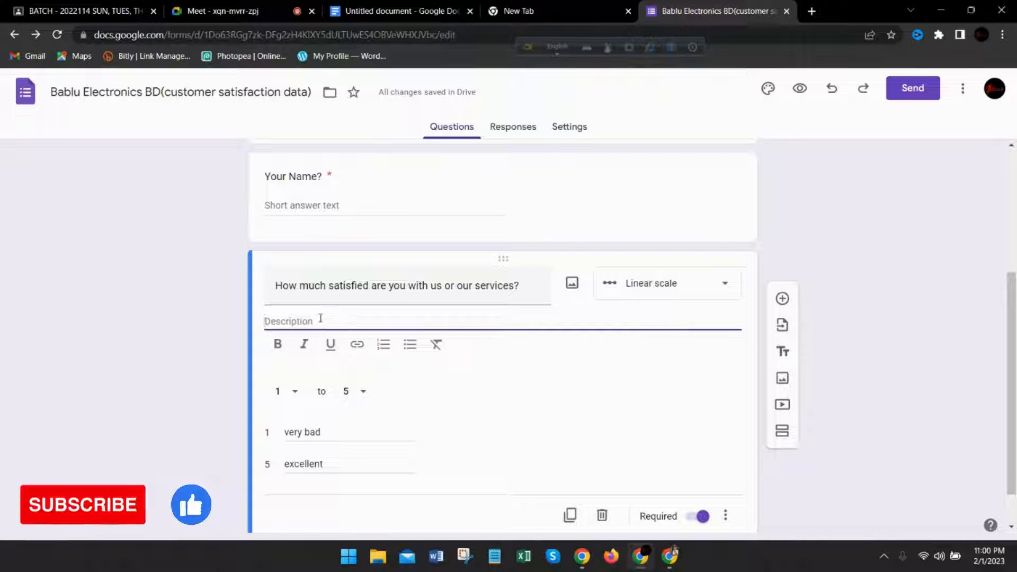
# - Enter "Here, 1= very bad, 2= bad, 3= neutral, 4= good, 5= excellent" as the satisfaction question's description
pyautogui.write('Her')
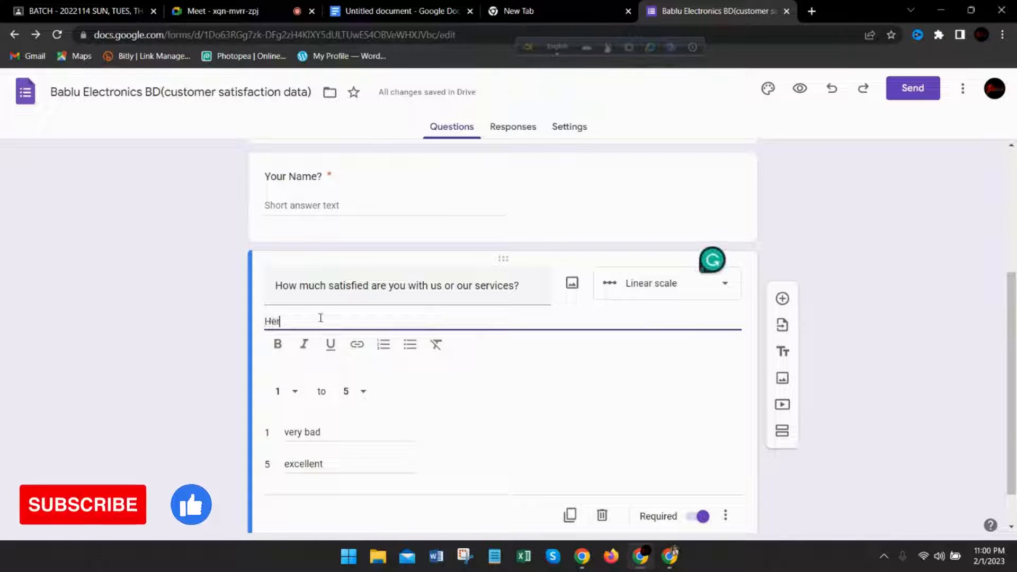
pyautogui.write('e, 1=')
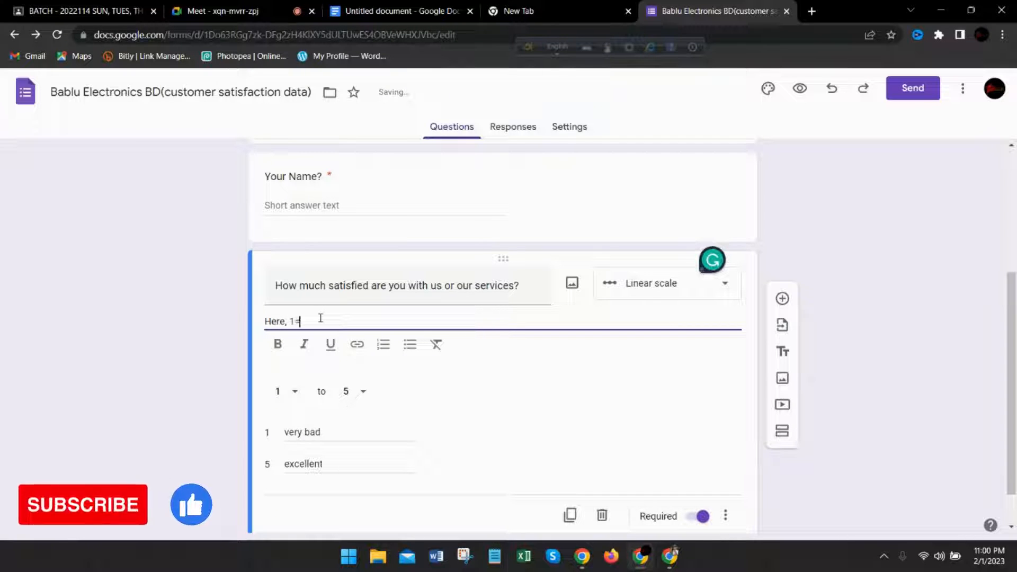
pyautogui.write(' very ba')
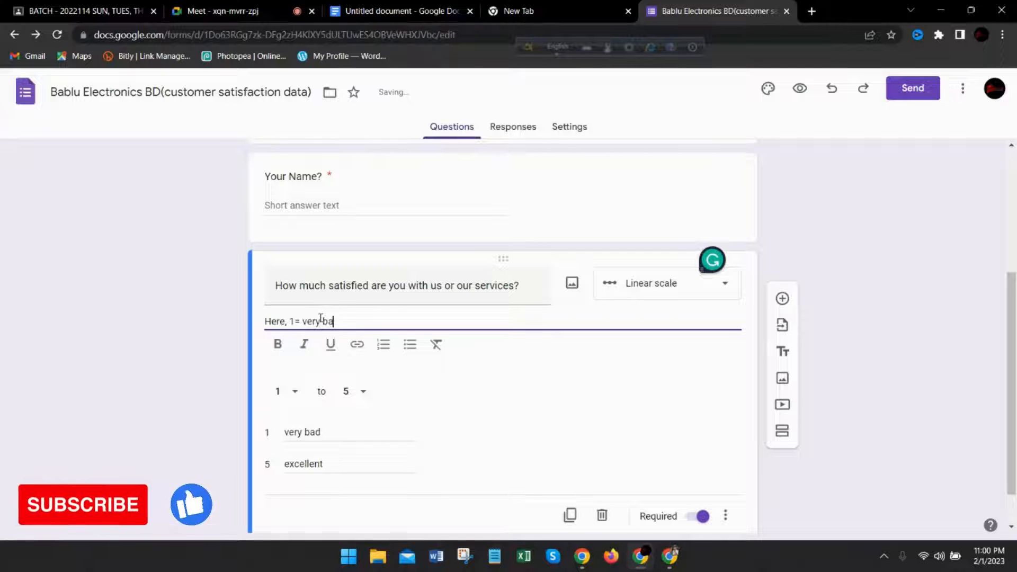
pyautogui.write('d, 2= bad')
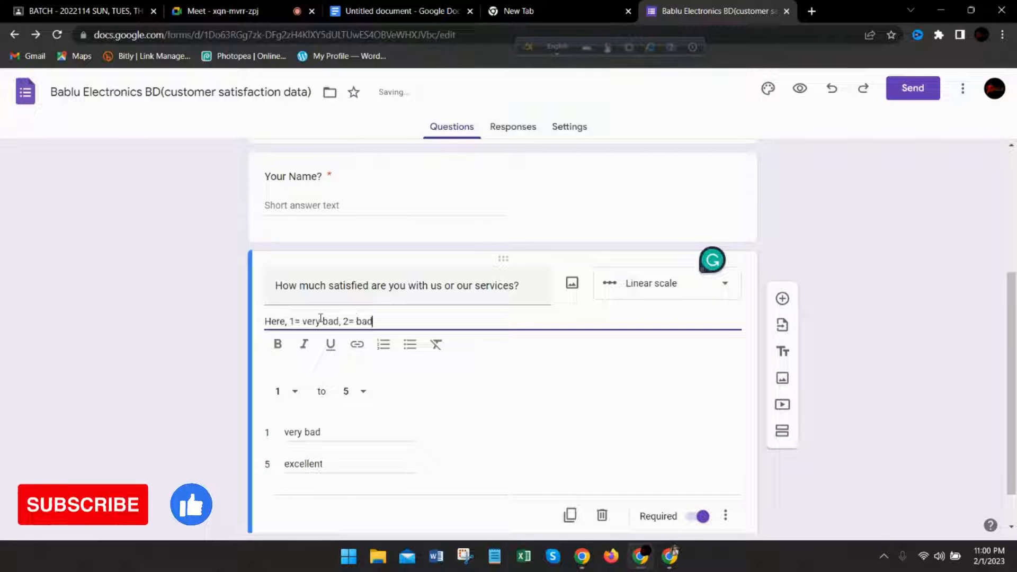
pyautogui.write(', 3= ')
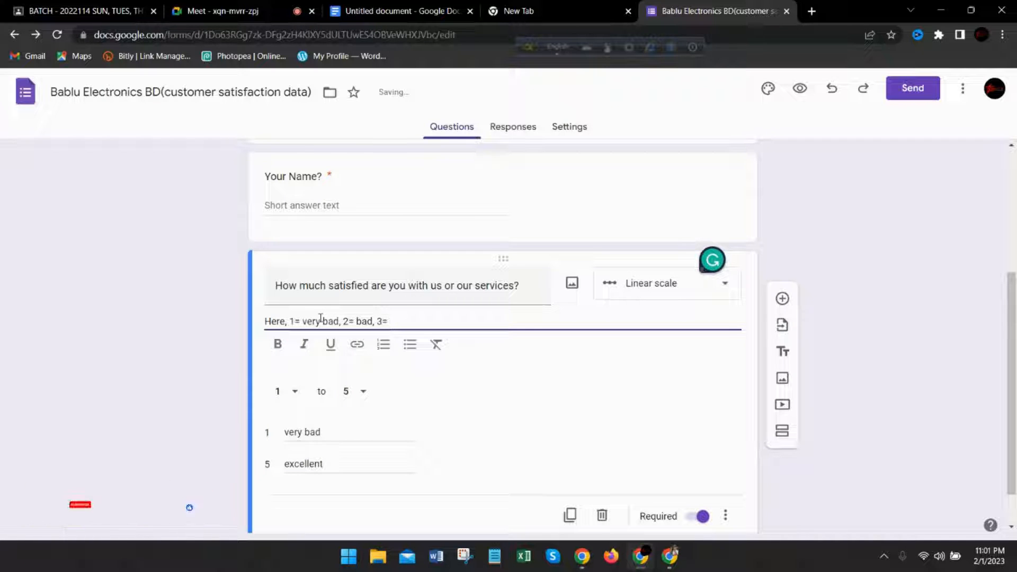
pyautogui.write('neutra')
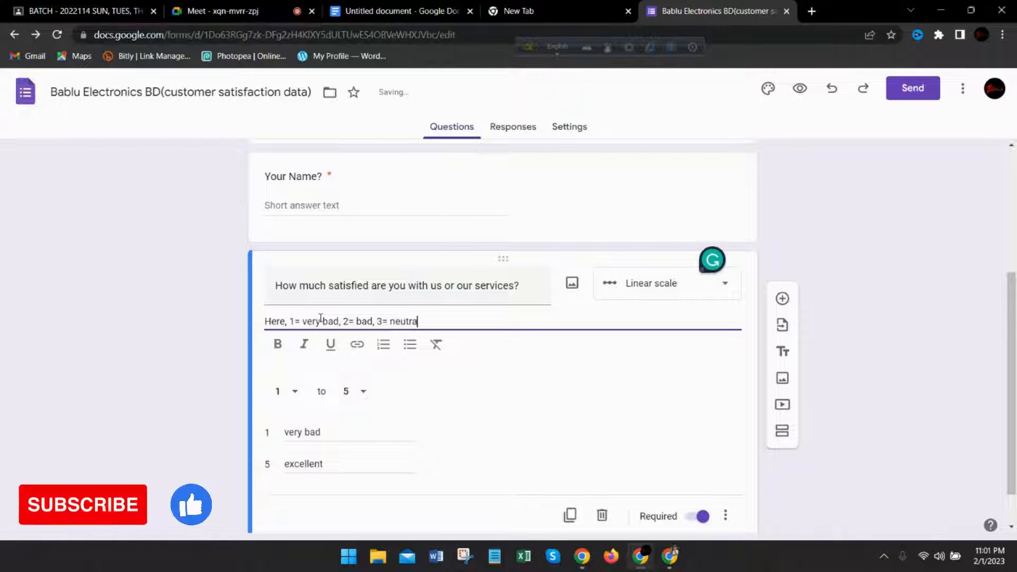
pyautogui.write('l, 4=')
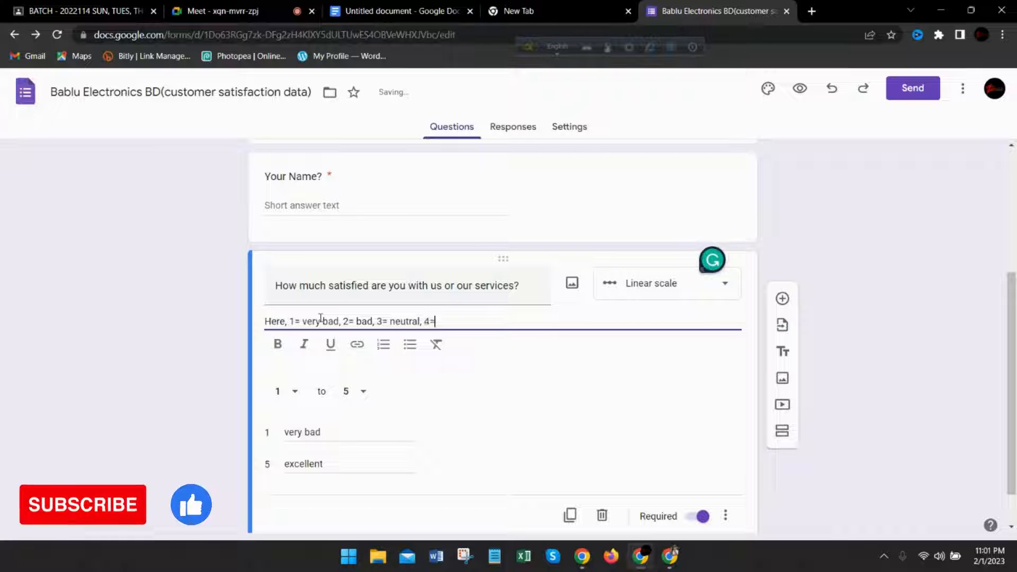
pyautogui.write(' good')
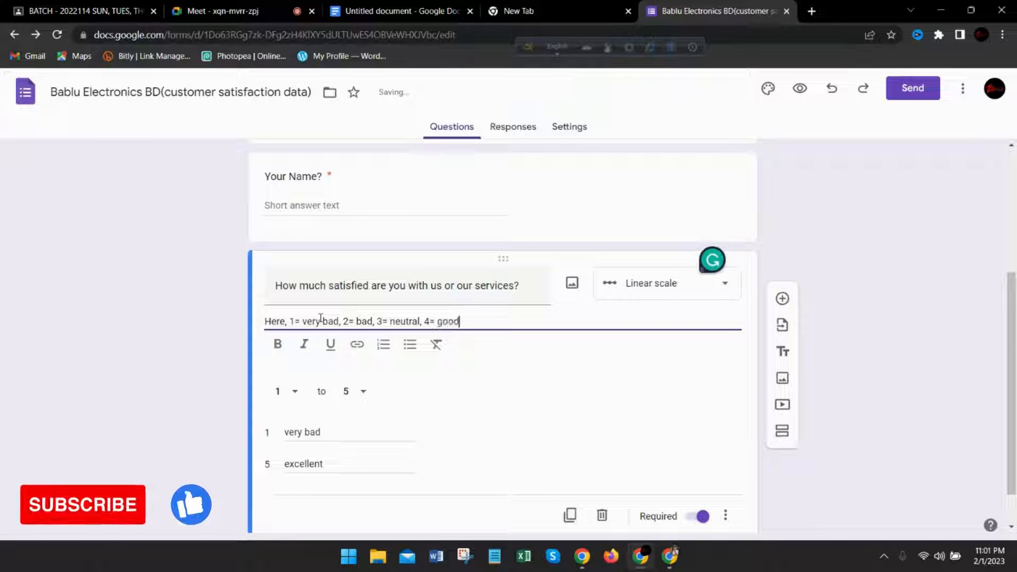
pyautogui.write(', 5= ')
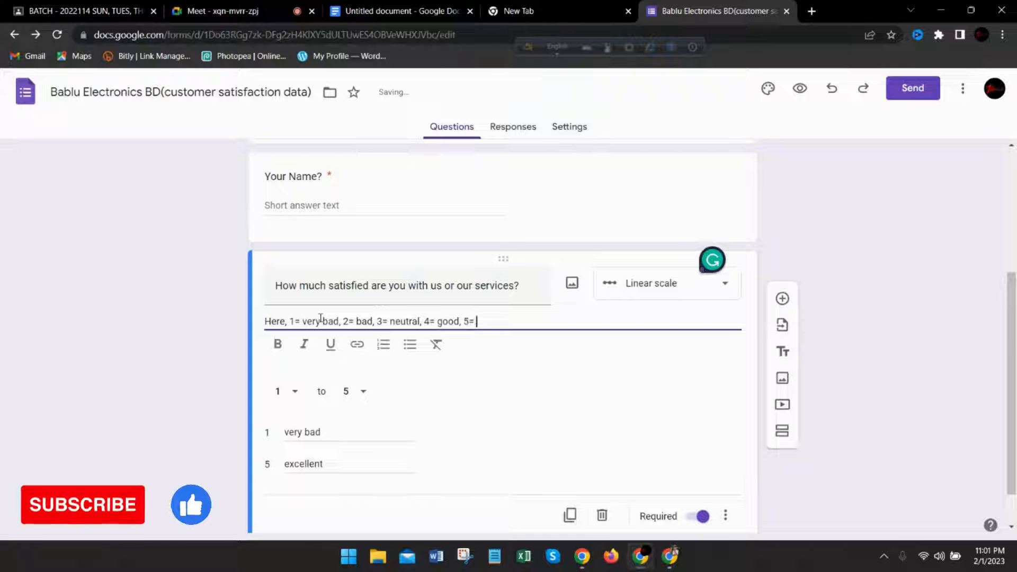
pyautogui.write('excel')
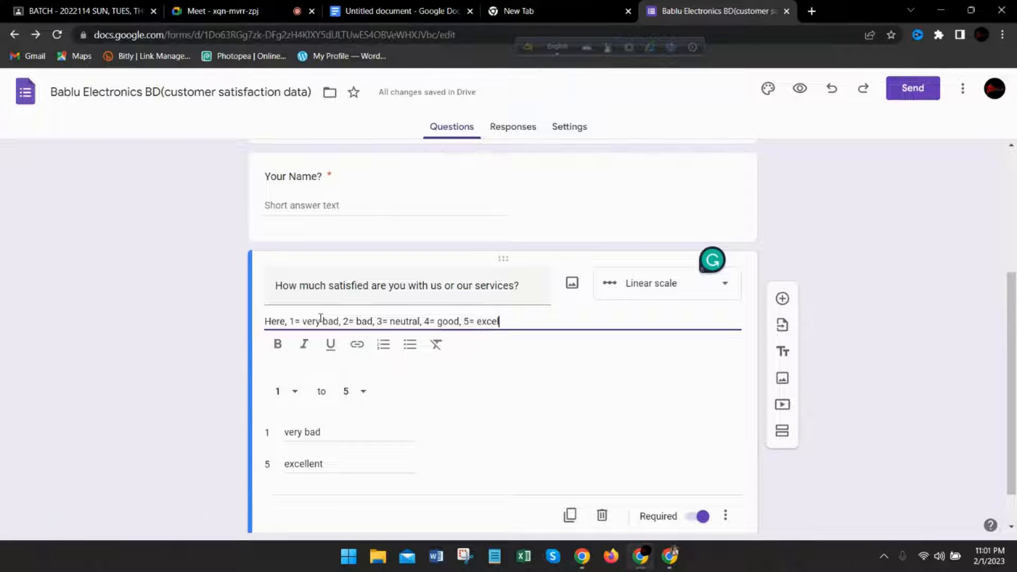
pyautogui.press('BackSpace')
pyautogui.press('BackSpace')
pyautogui.write('ellent')
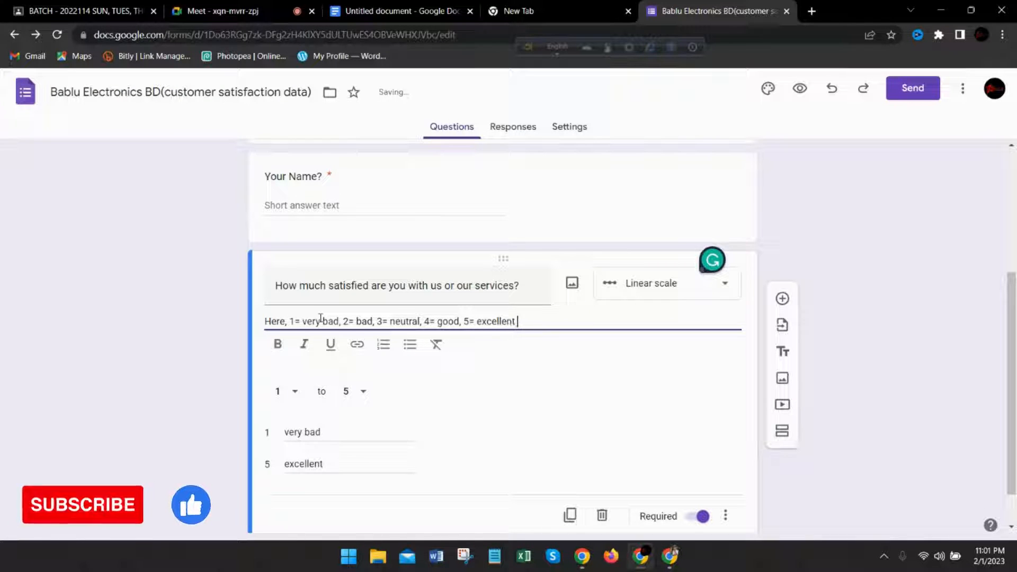
# - Check how the satisfaction question's description and scale appear outside editing, and look over the rest of the form
pyautogui.click(643, 201)
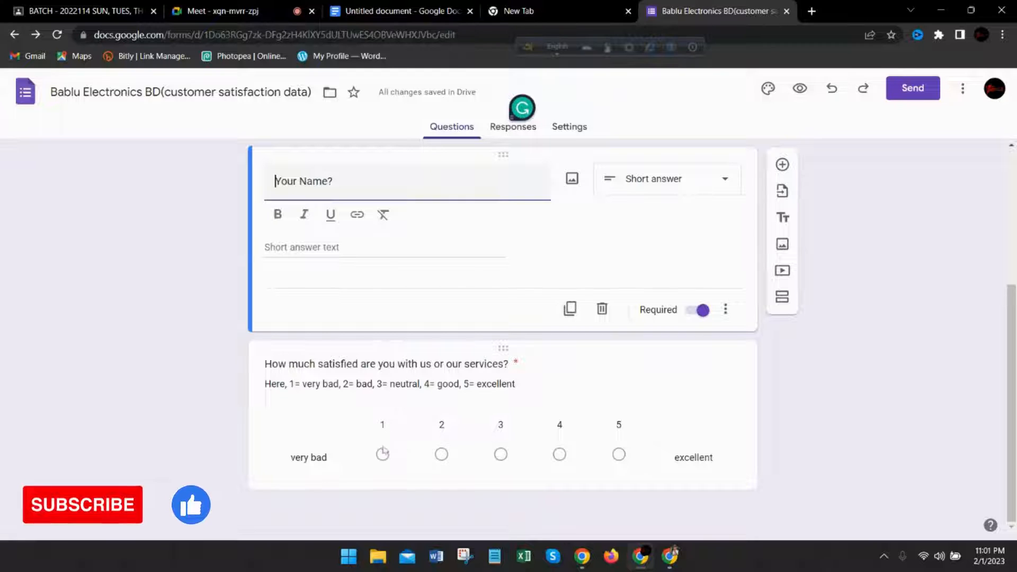
pyautogui.click(382, 454)
pyautogui.scroll(-2, 459, 421)
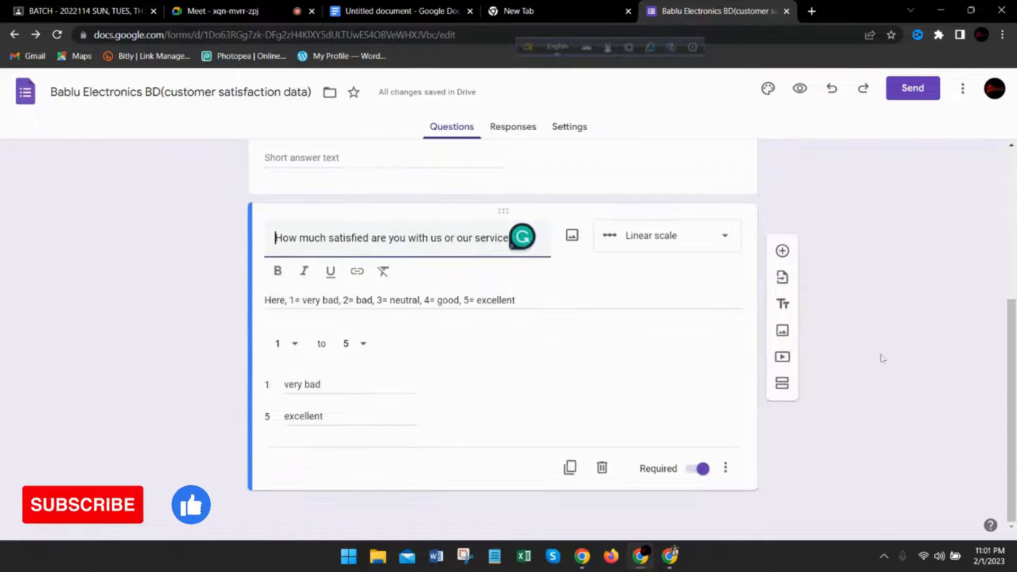
pyautogui.click(883, 357)
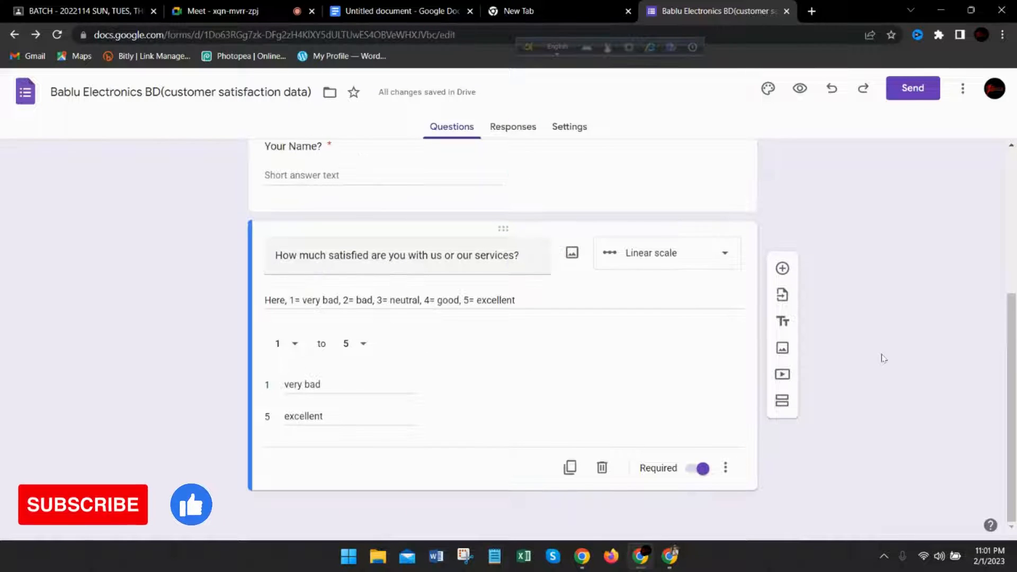
pyautogui.click(682, 202)
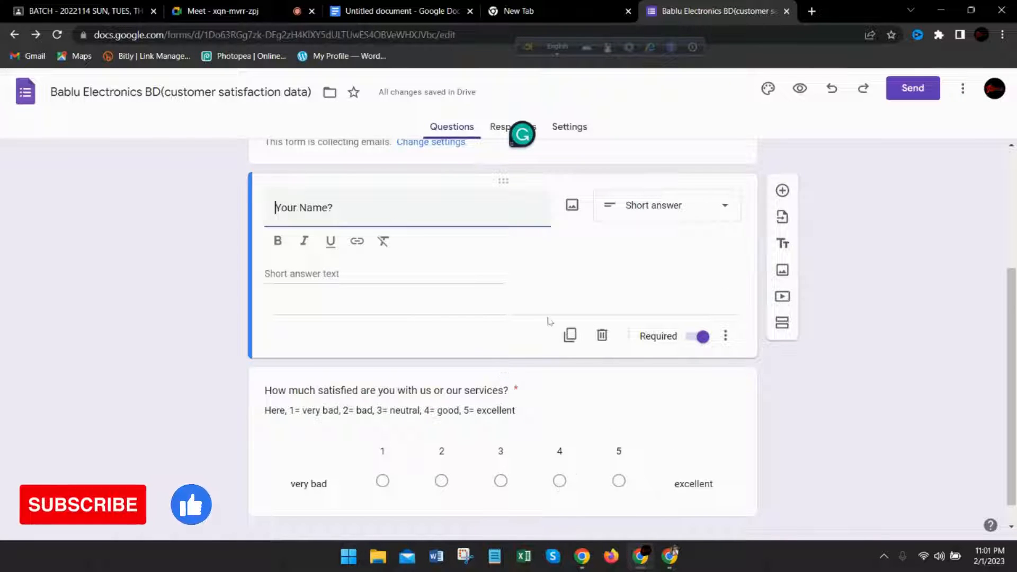
pyautogui.scroll(4, 596, 423)
pyautogui.scroll(-4, 572, 209)
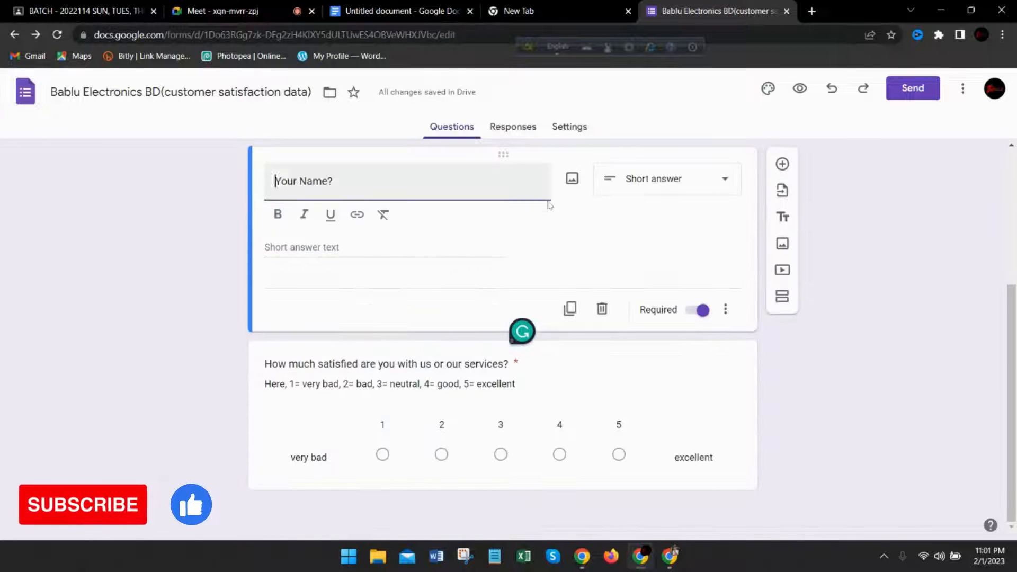
# - Switch the name question's Required setting off and back on, leaving the question required
pyautogui.click(697, 312)
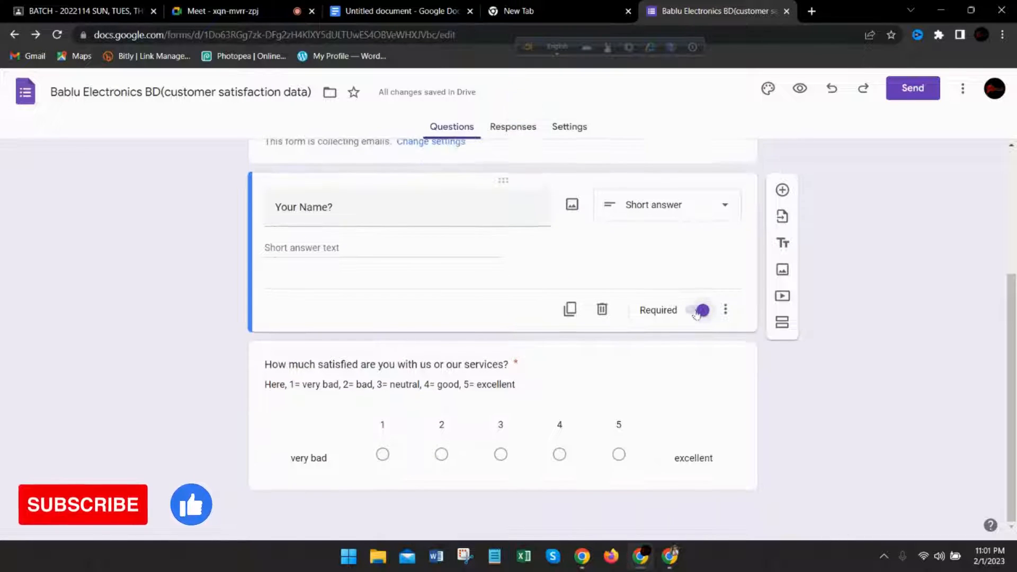
pyautogui.click(699, 312)
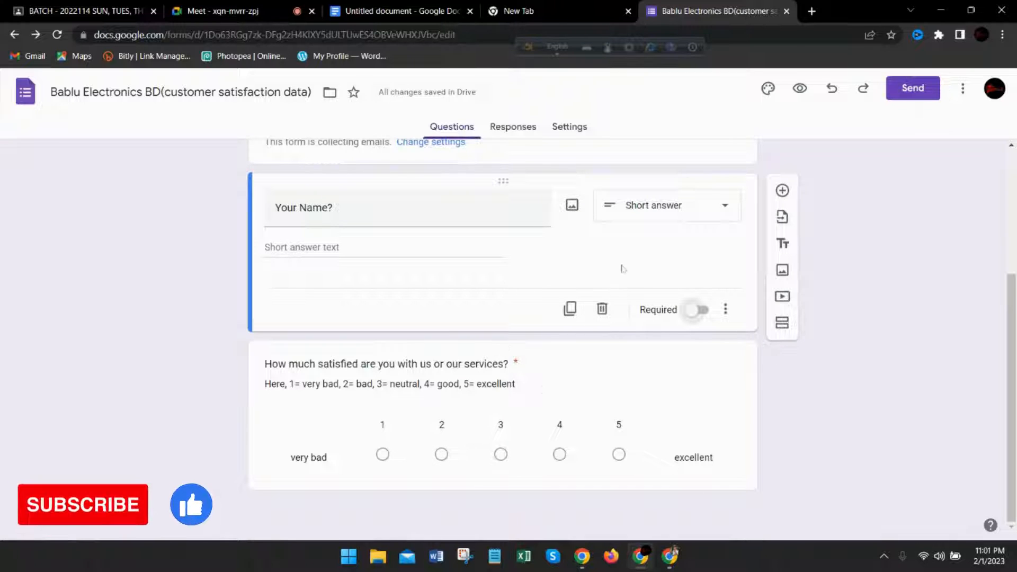
pyautogui.click(702, 314)
pyautogui.click(701, 312)
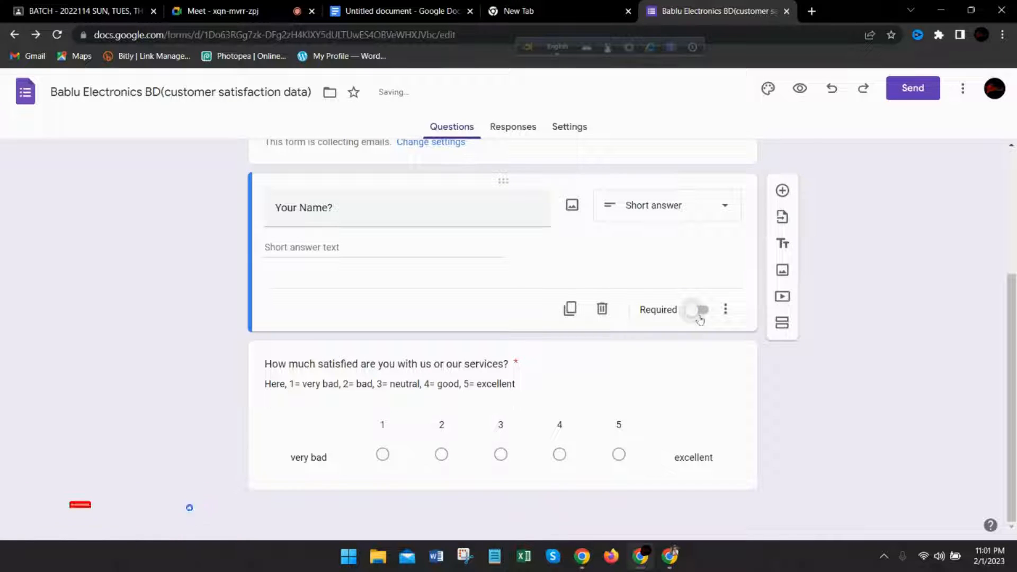
pyautogui.click(702, 312)
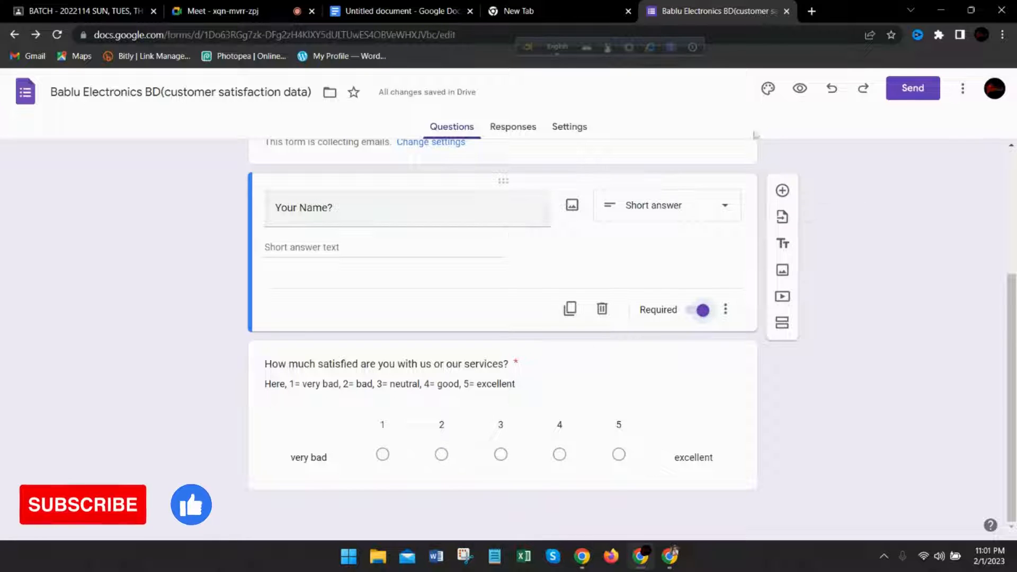
# - Look over the form's responses overview, its settings for collecting and protecting responses, and the question list
pyautogui.click(532, 128)
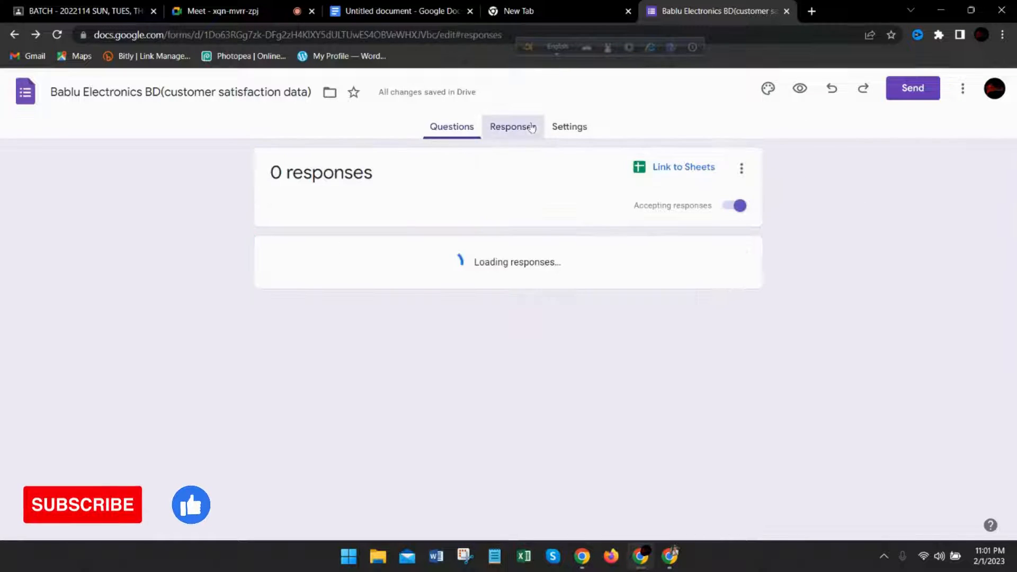
pyautogui.click(562, 127)
pyautogui.scroll(-1, 588, 190)
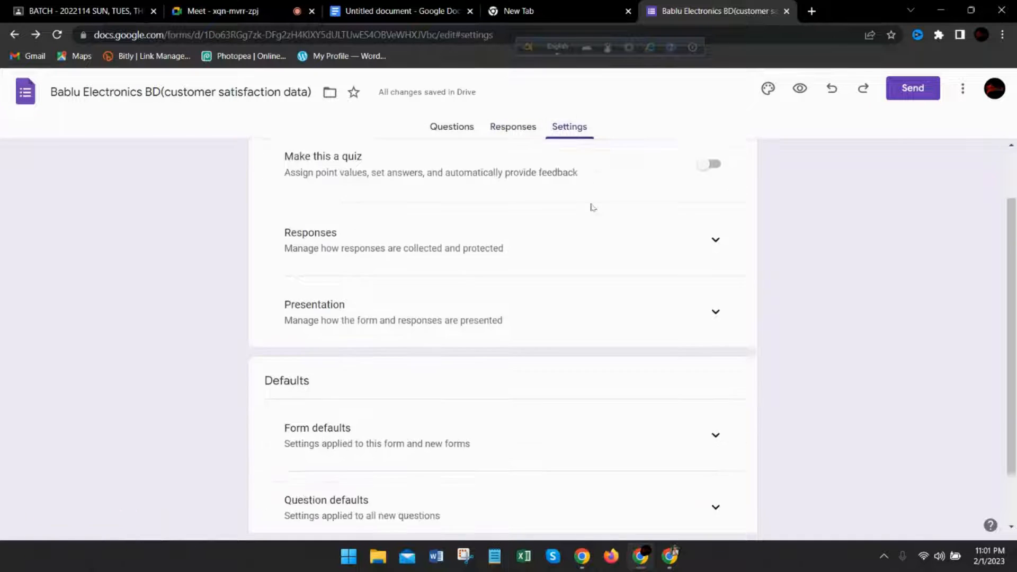
pyautogui.scroll(1, 593, 207)
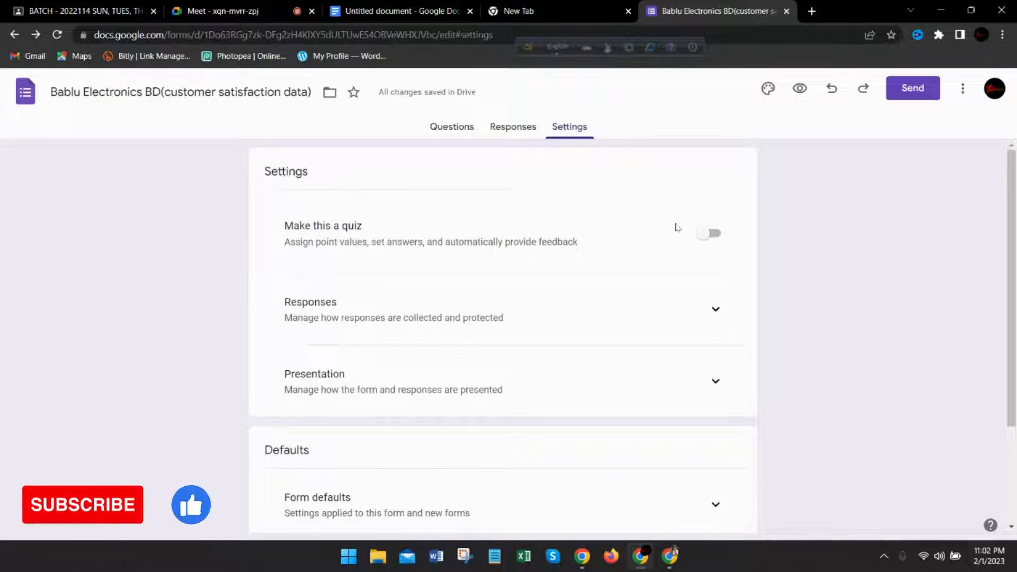
pyautogui.click(713, 311)
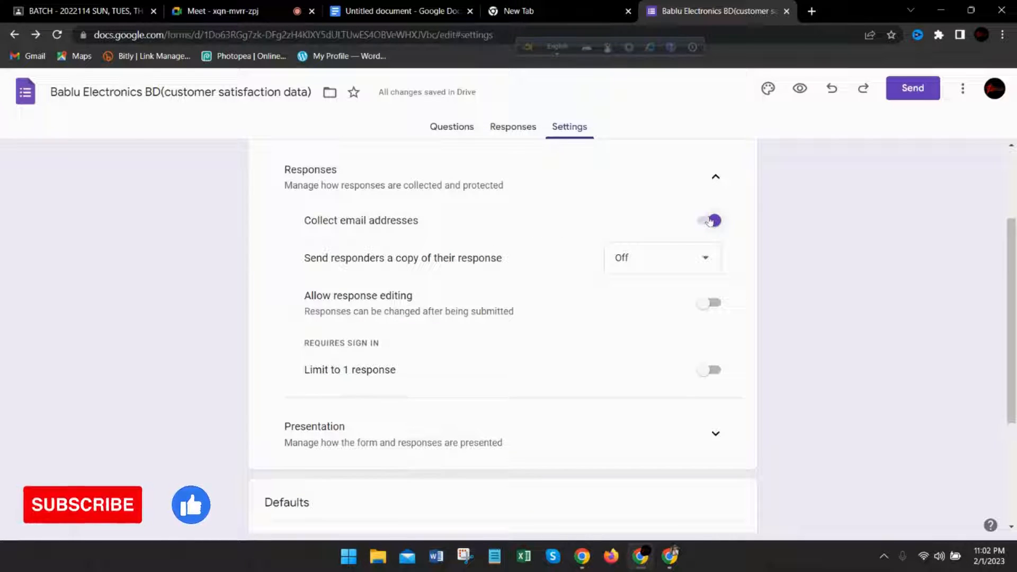
pyautogui.click(452, 130)
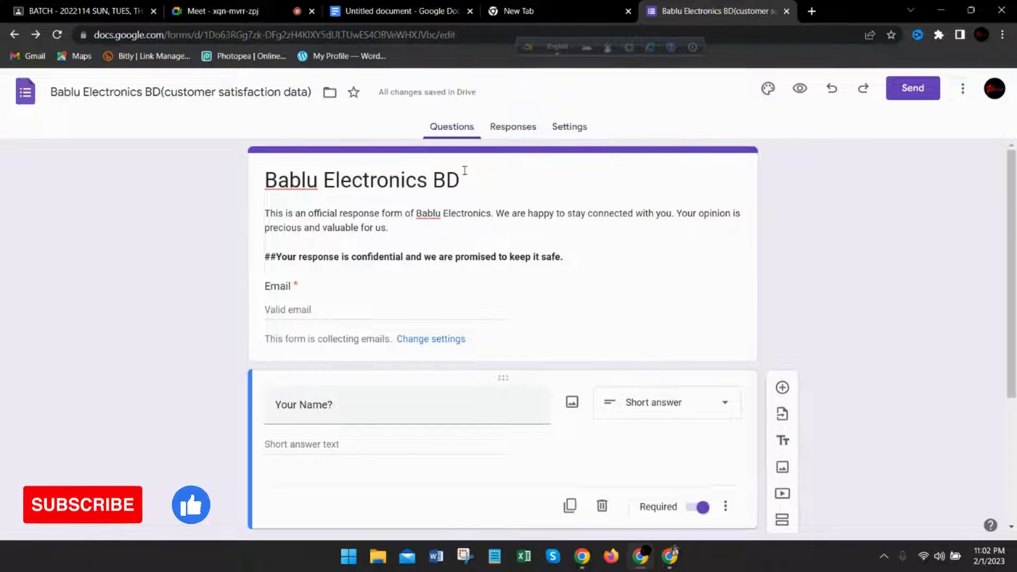
pyautogui.click(515, 129)
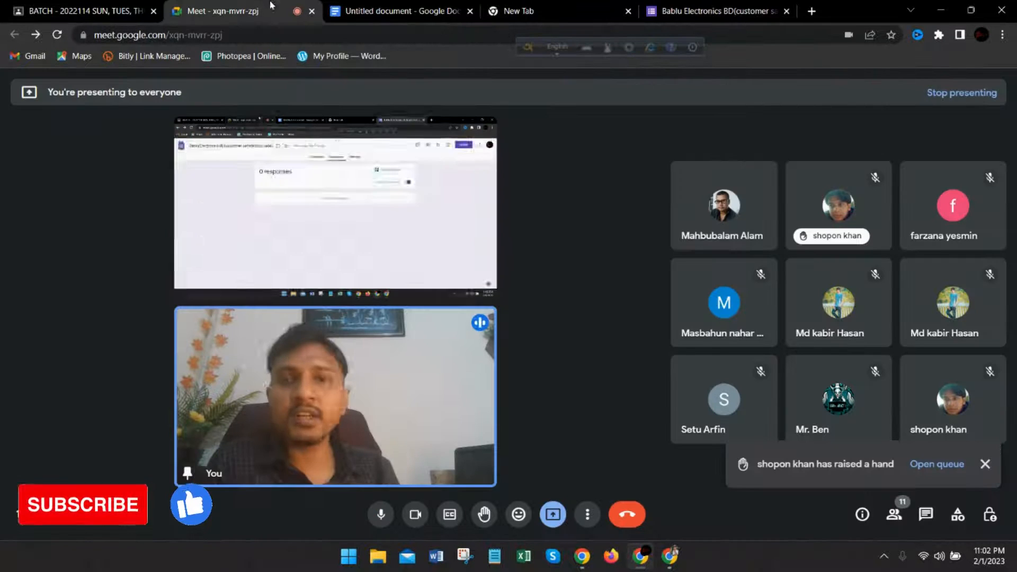
pyautogui.click(227, 11)
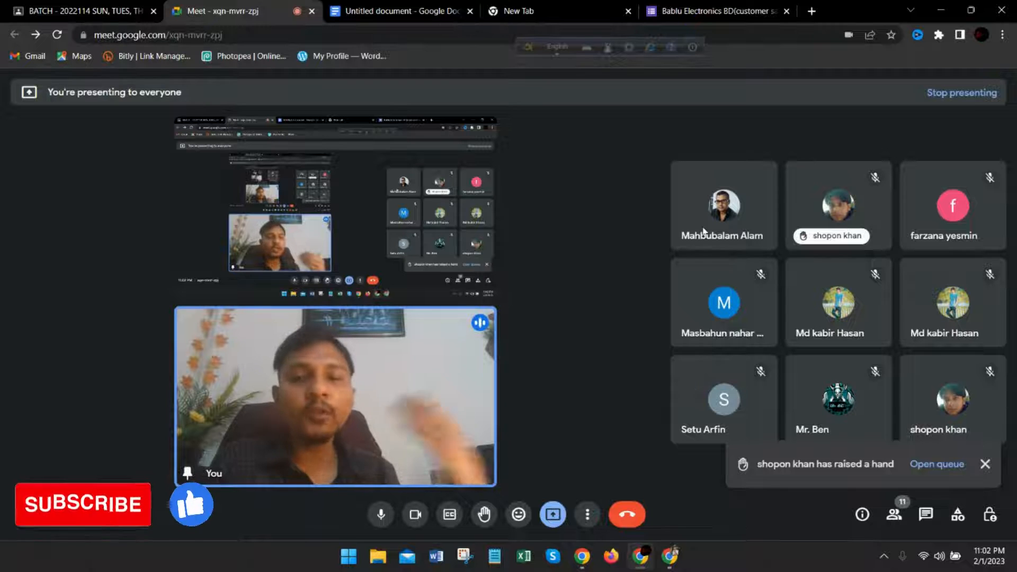
pyautogui.click(403, 11)
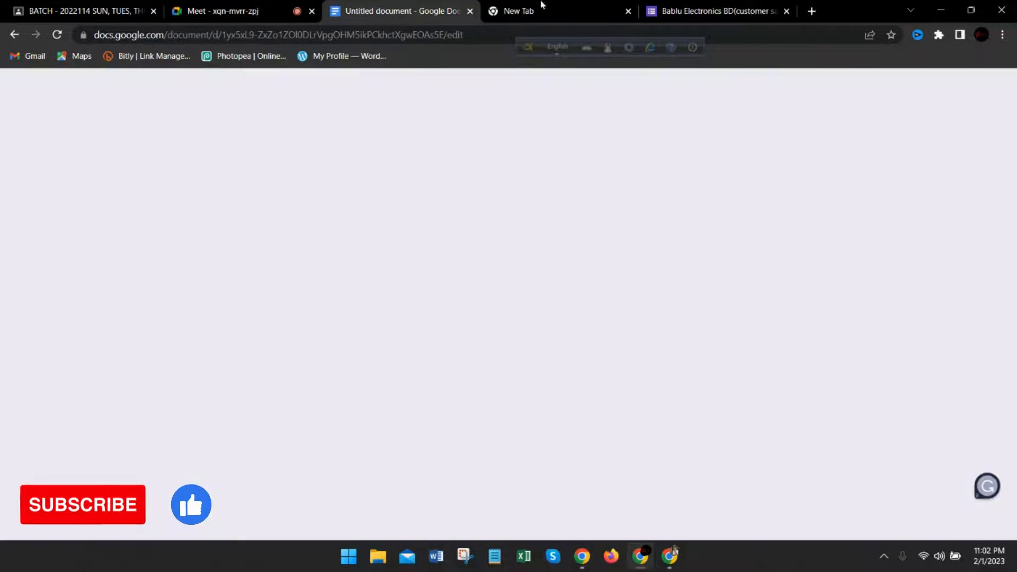
pyautogui.click(680, 10)
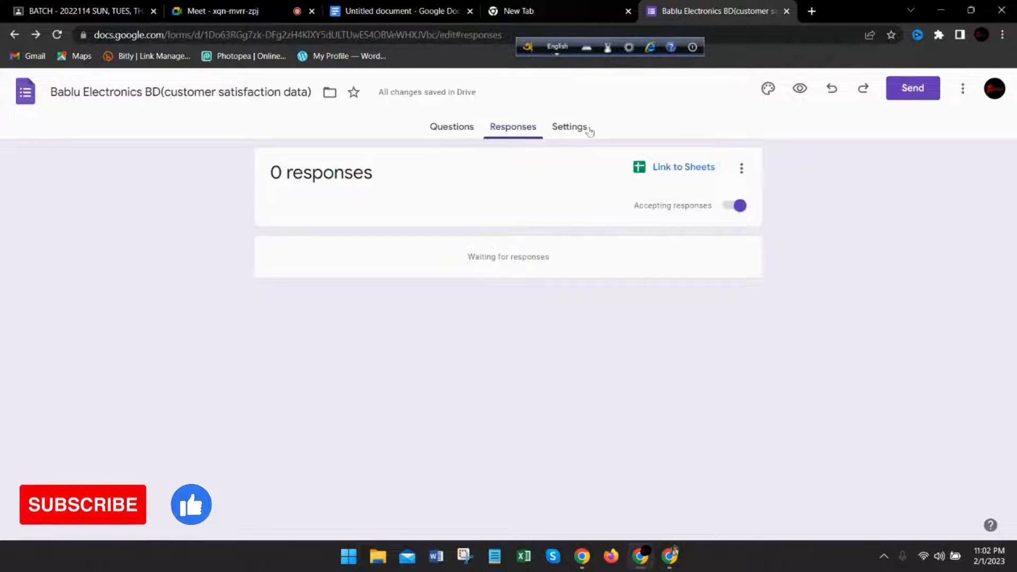
# - Try the When requested and Always options for sending responders a copy of their response, and set it back to Off
pyautogui.click(569, 127)
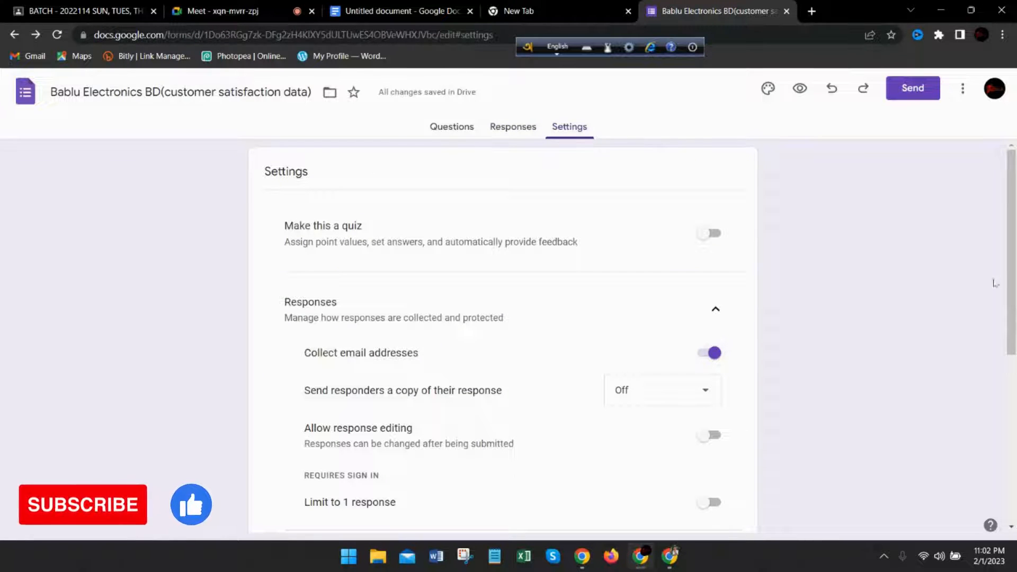
pyautogui.scroll(-4, 792, 212)
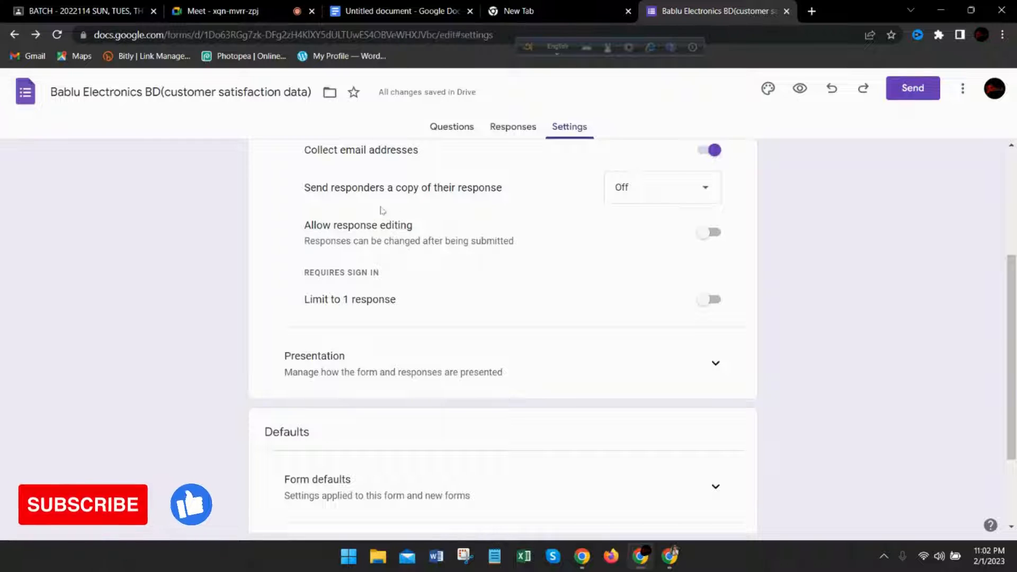
pyautogui.click(674, 197)
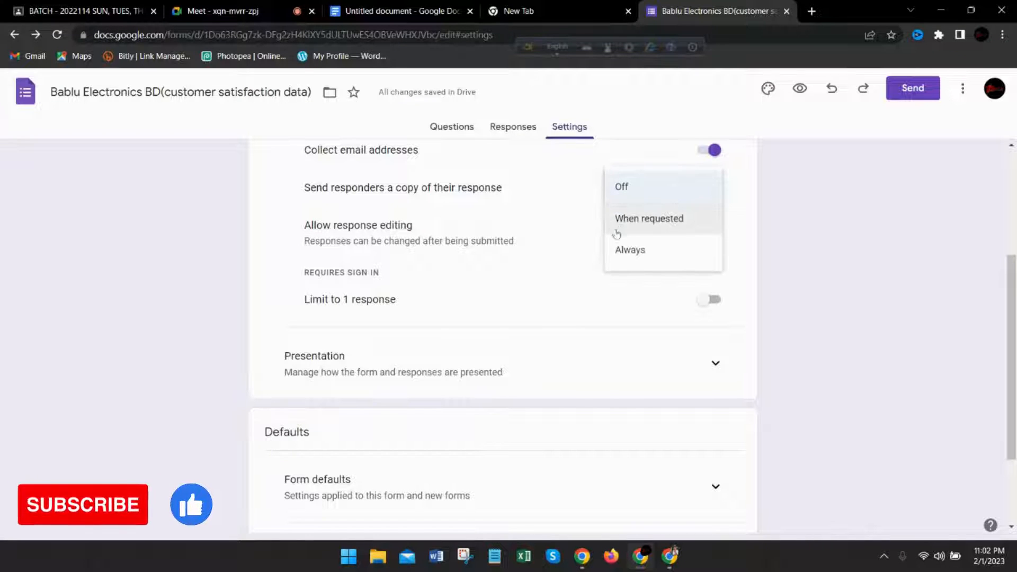
pyautogui.click(644, 226)
pyautogui.click(686, 202)
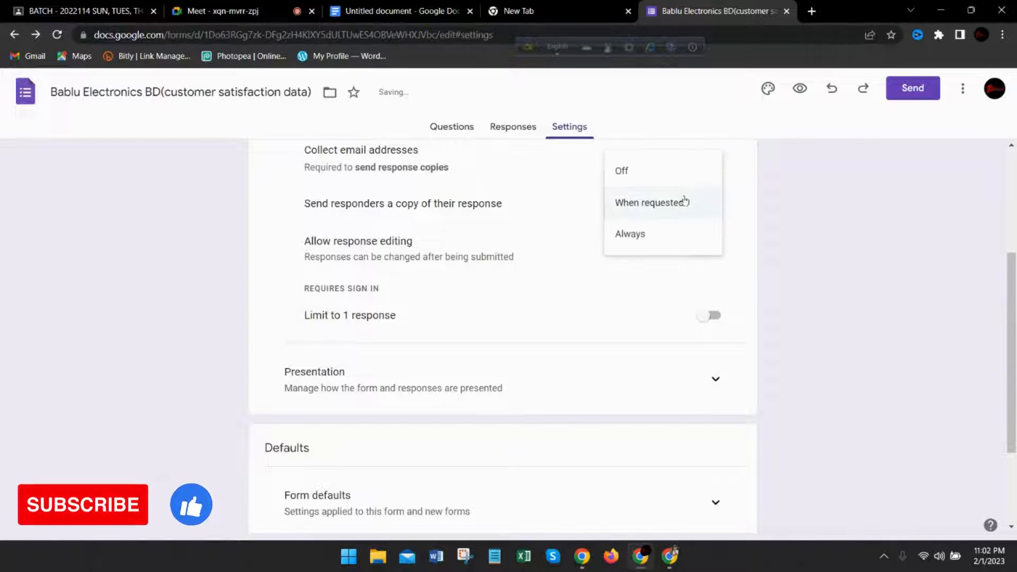
pyautogui.click(668, 244)
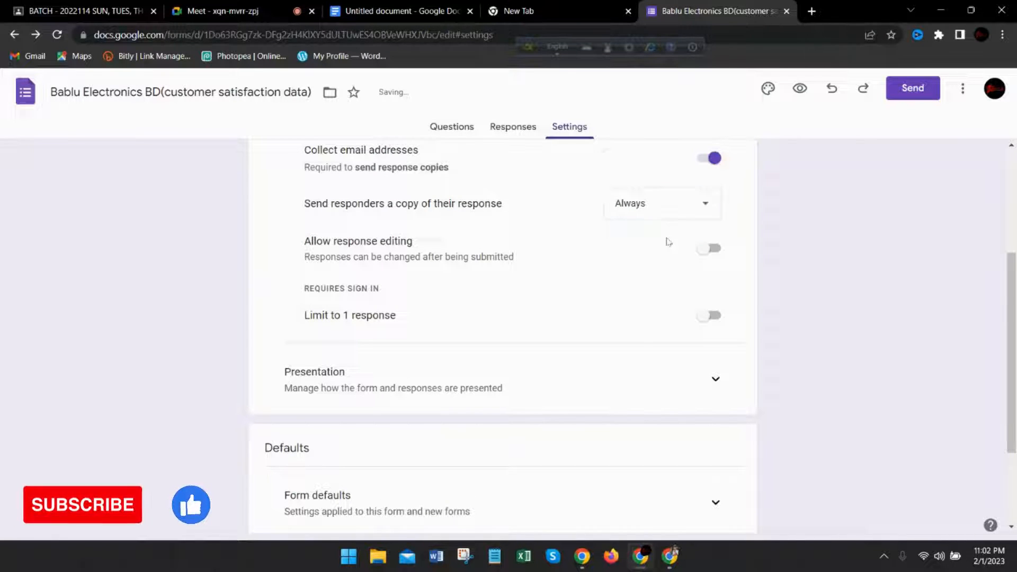
pyautogui.click(684, 212)
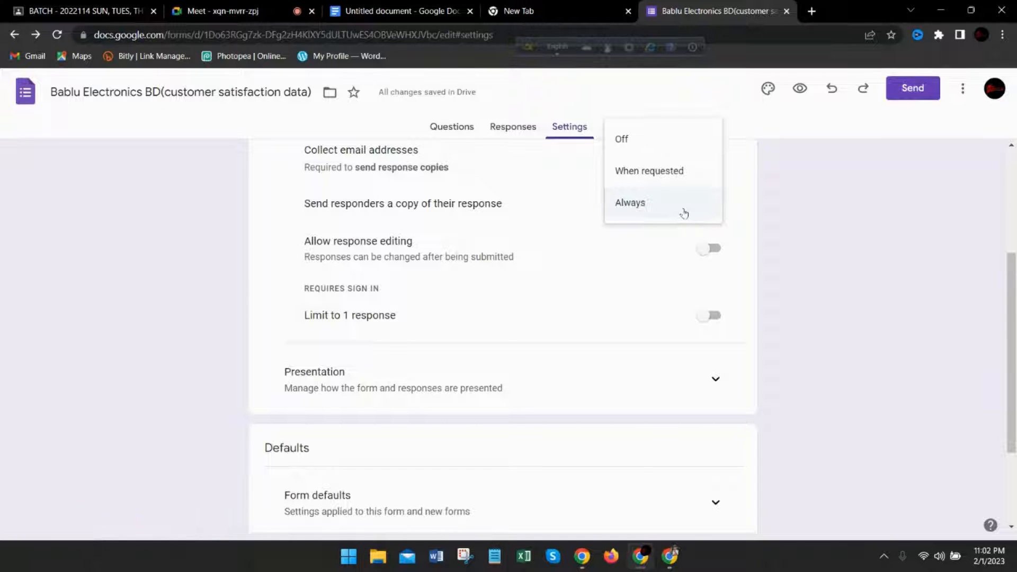
pyautogui.click(643, 137)
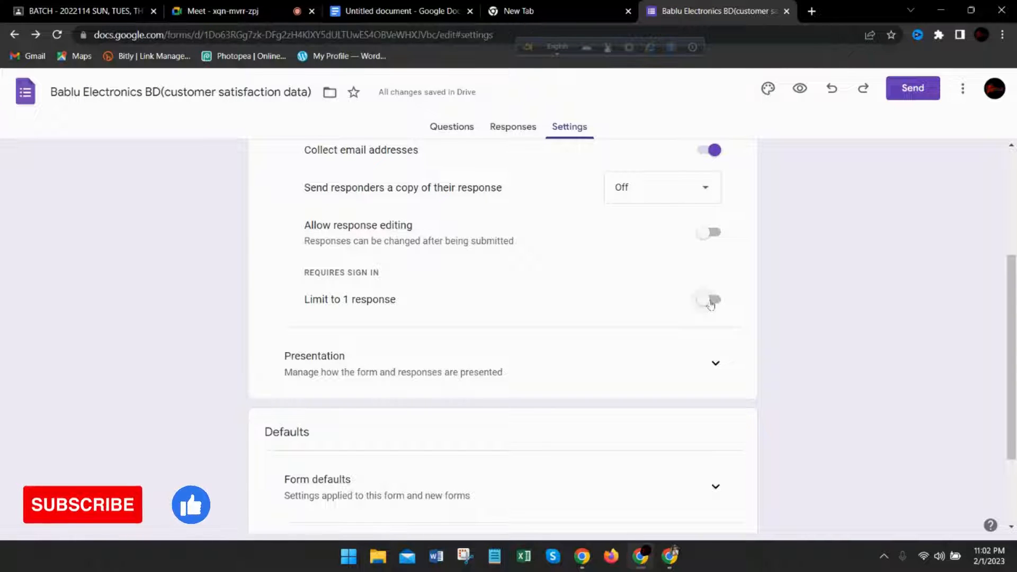
pyautogui.click(222, 11)
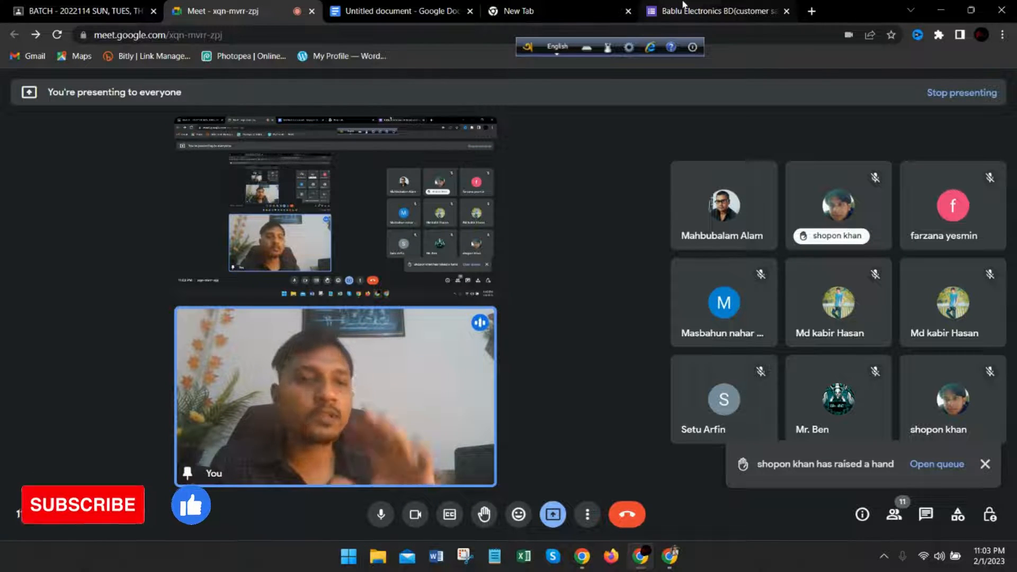
pyautogui.click(684, 8)
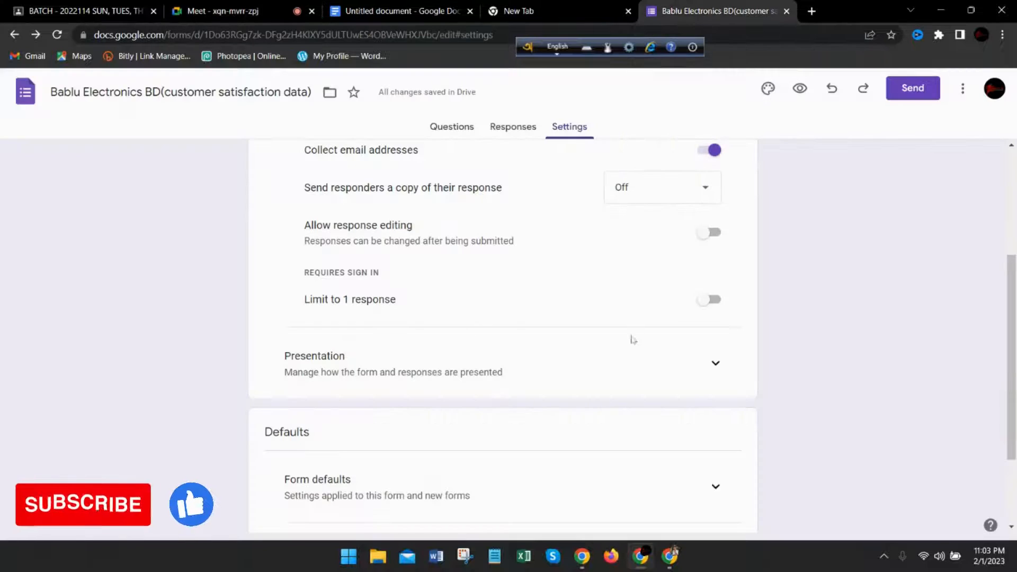
# - Expand the form's presentation settings and turn on Show progress bar
pyautogui.scroll(-2, 819, 349)
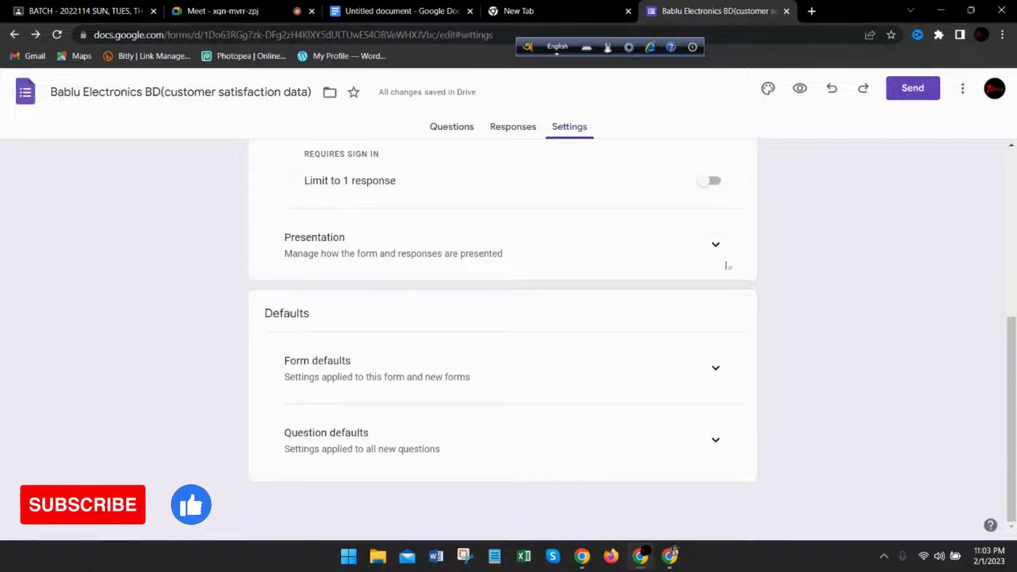
pyautogui.click(715, 244)
pyautogui.scroll(-2, 506, 292)
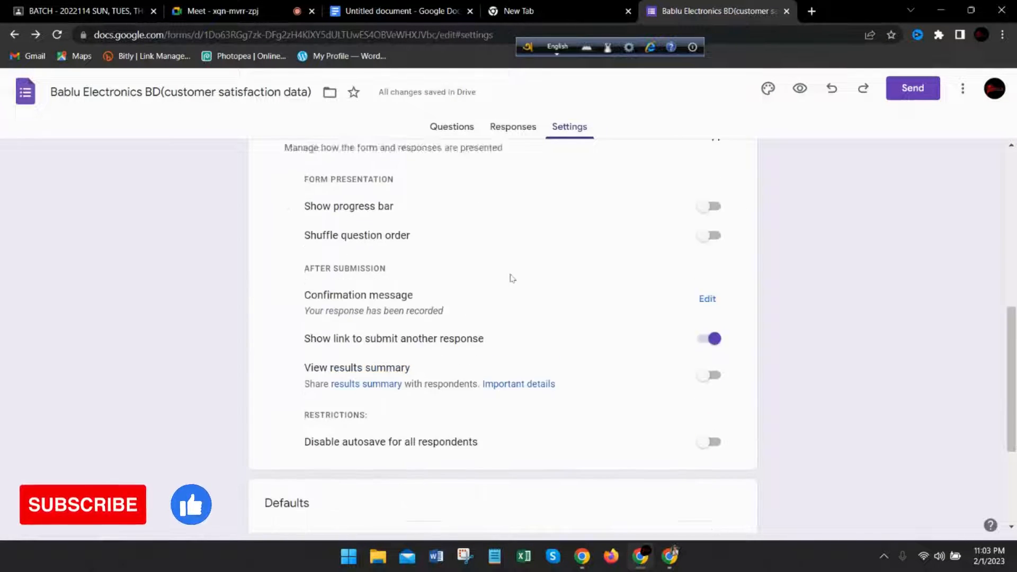
pyautogui.scroll(2, 512, 278)
pyautogui.click(709, 313)
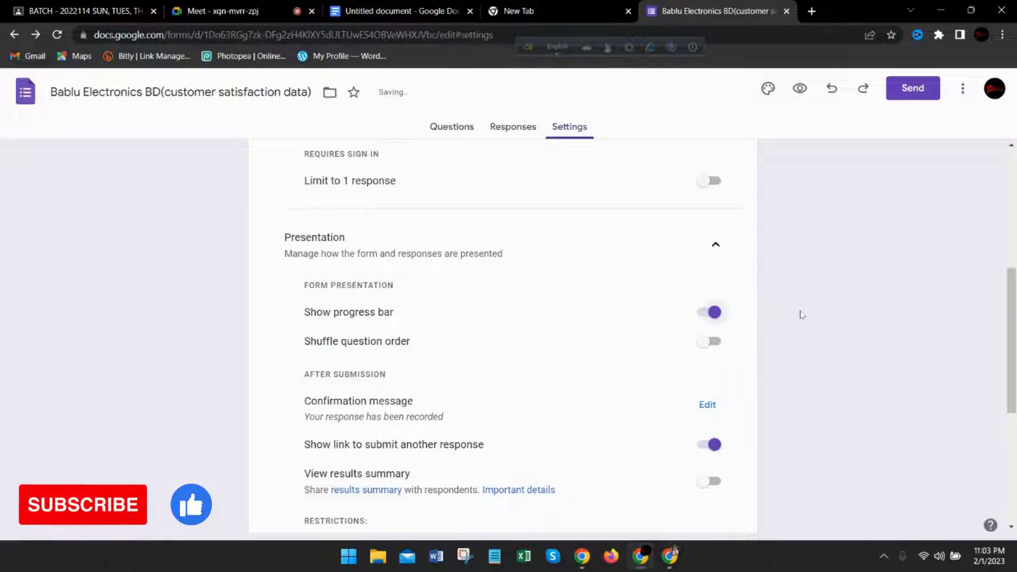
# - Open the after-submission confirmation message for editing and enter "Thank you so much for your response."
pyautogui.scroll(-2, 869, 315)
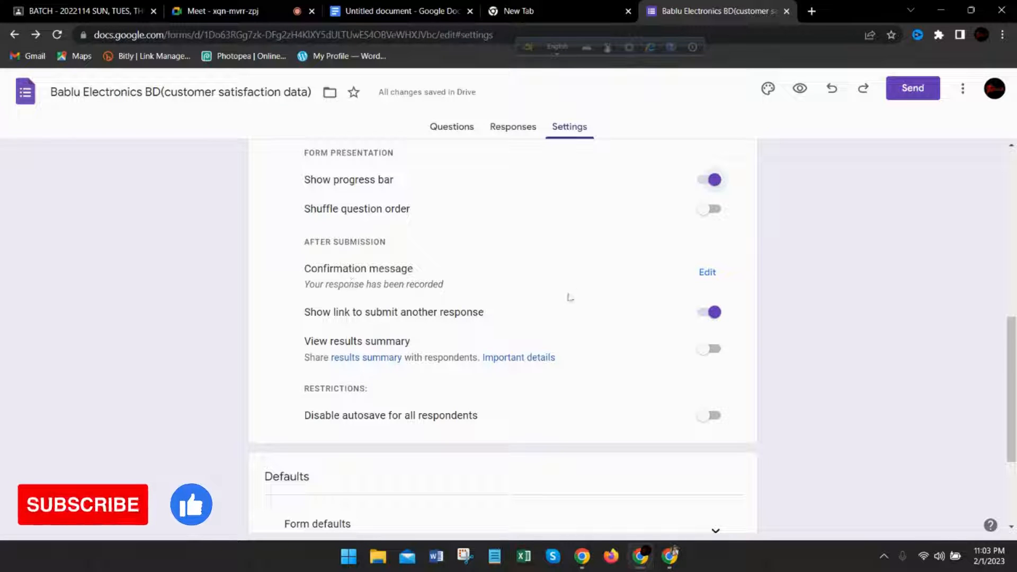
pyautogui.click(707, 274)
pyautogui.click(367, 281)
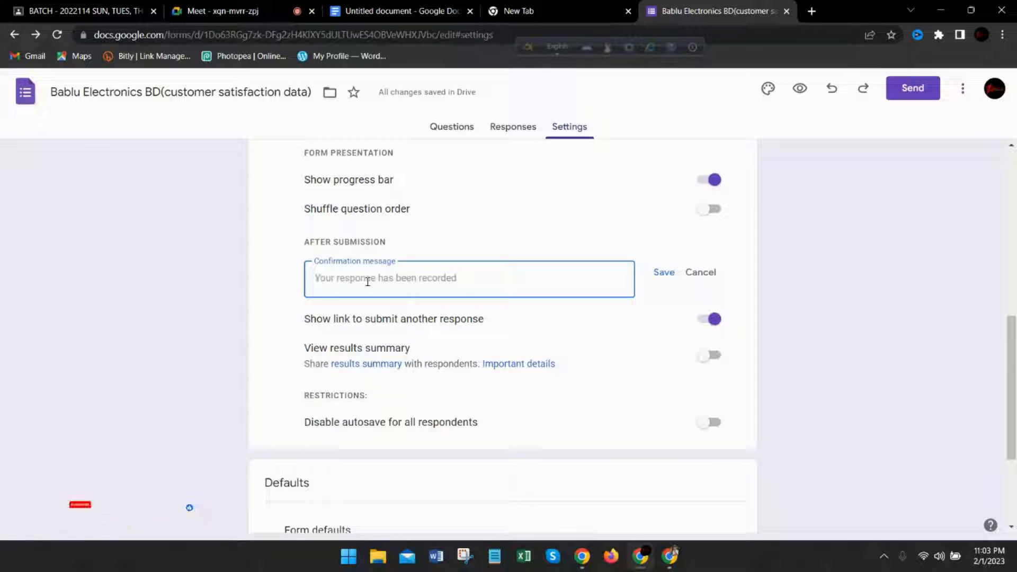
pyautogui.write('Thank y')
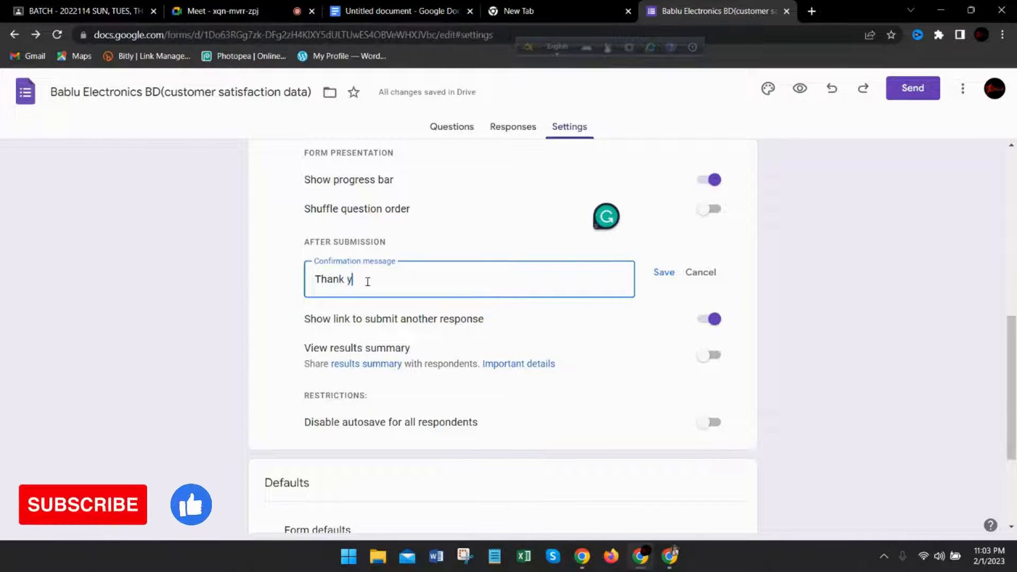
pyautogui.write('uu so')
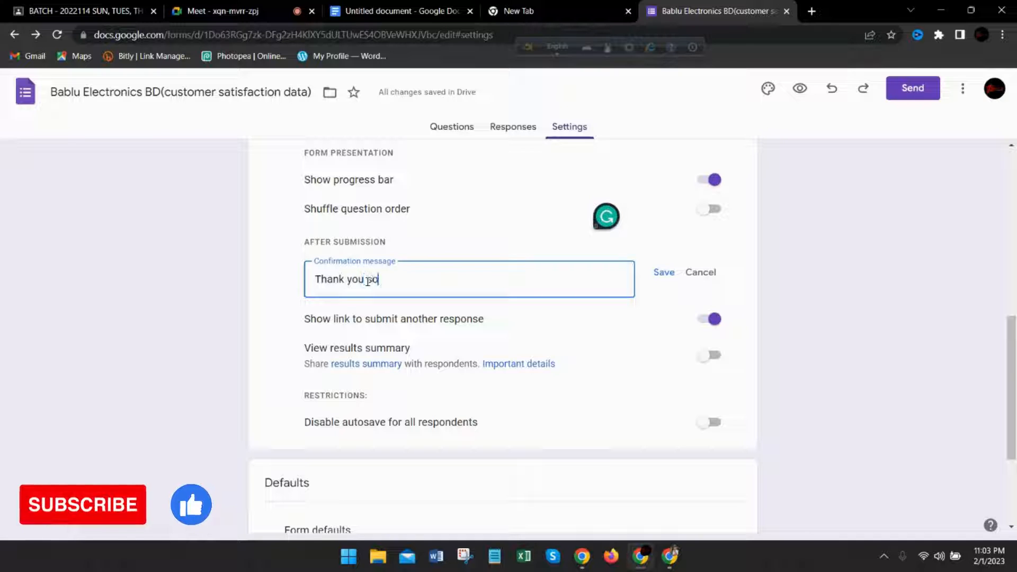
pyautogui.write(' much for ')
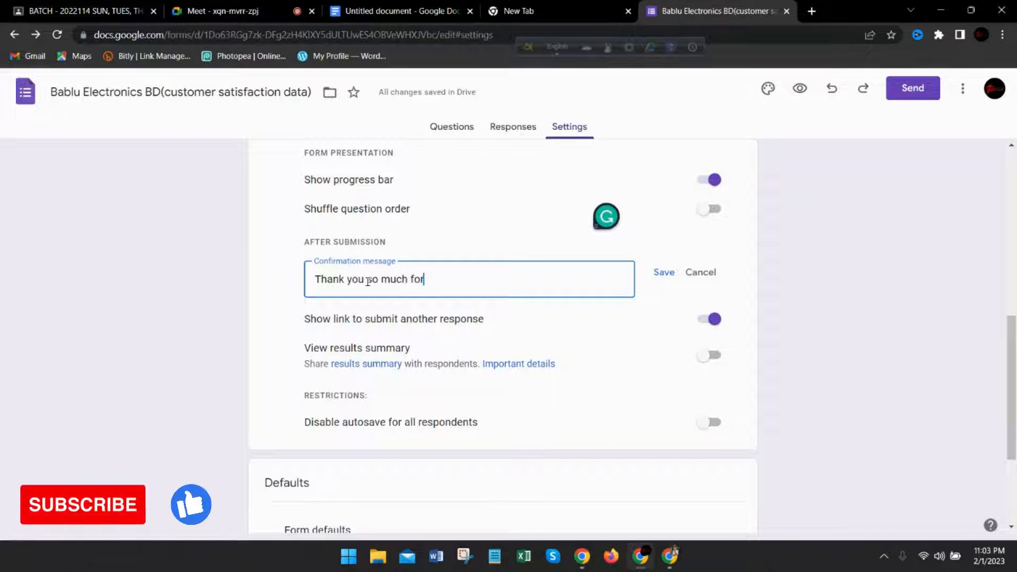
pyautogui.write('your')
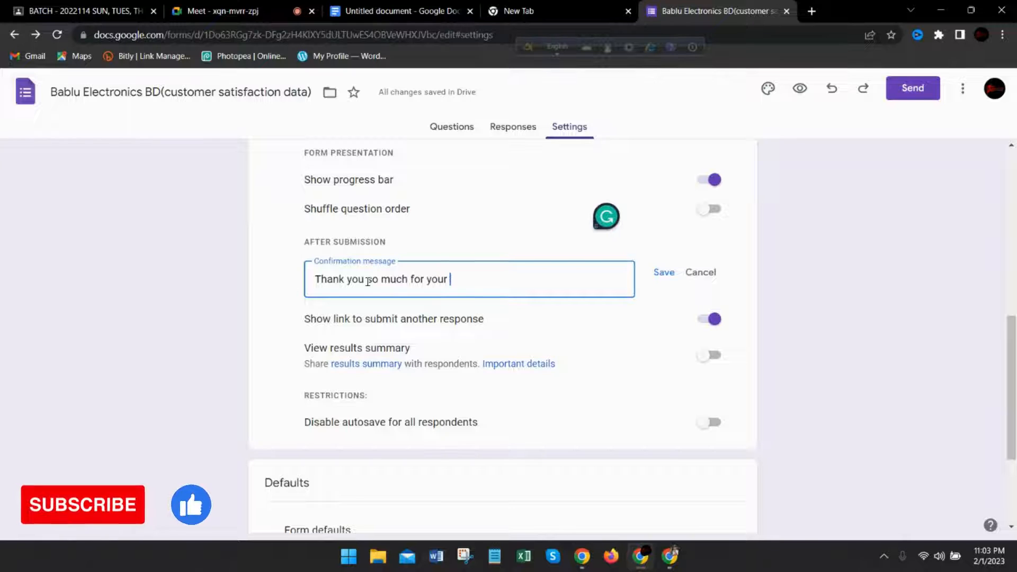
pyautogui.write(' respo')
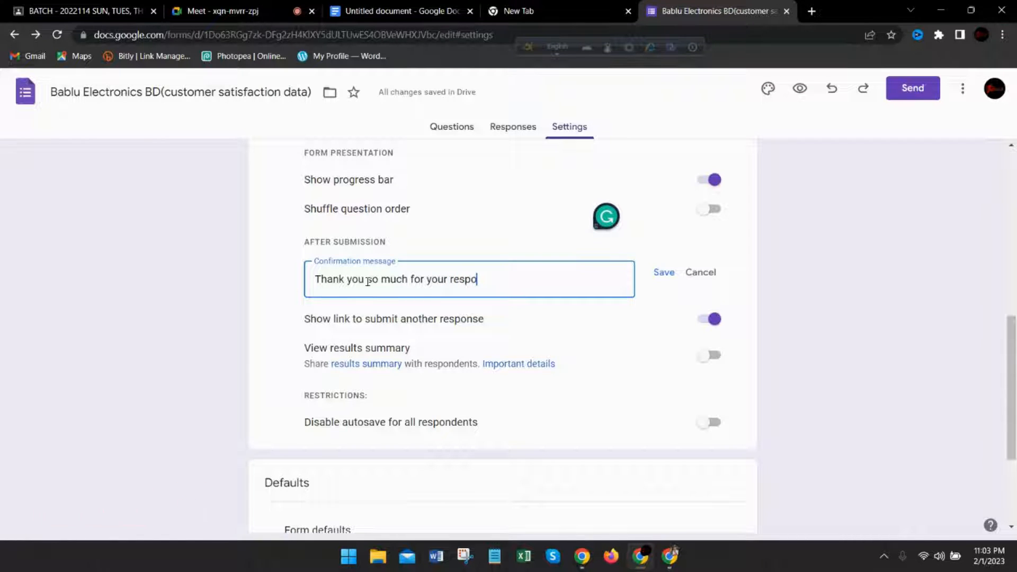
pyautogui.write('nse. ')
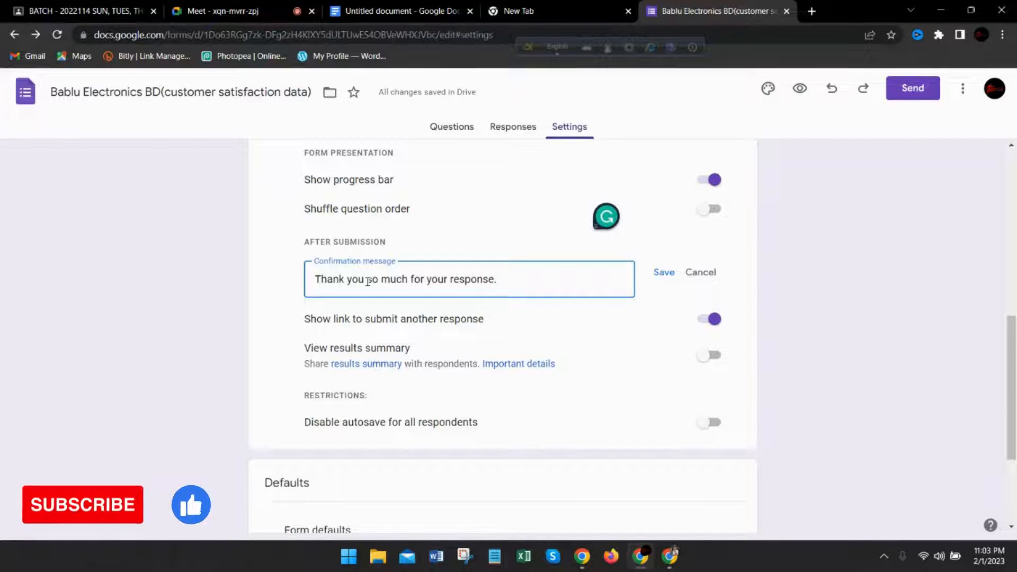
# - Extend the confirmation message with "Stay connected with Bablu Electronics." and save it
pyautogui.write('Stay con')
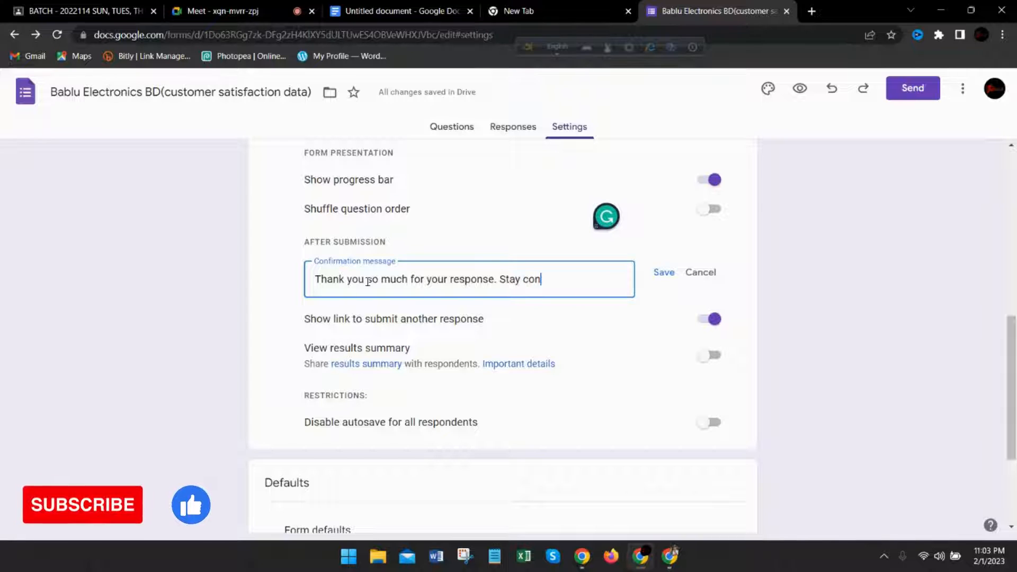
pyautogui.write('ev')
pyautogui.write('ted')
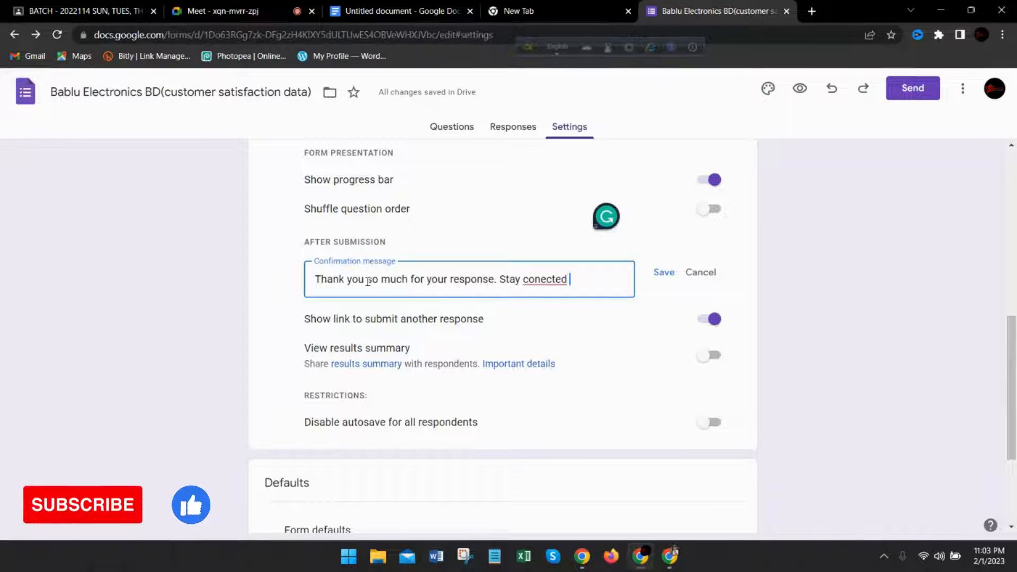
pyautogui.press('BackSpace')
pyautogui.press('BackSpace')
pyautogui.press('BackSpace')
pyautogui.press('BackSpace')
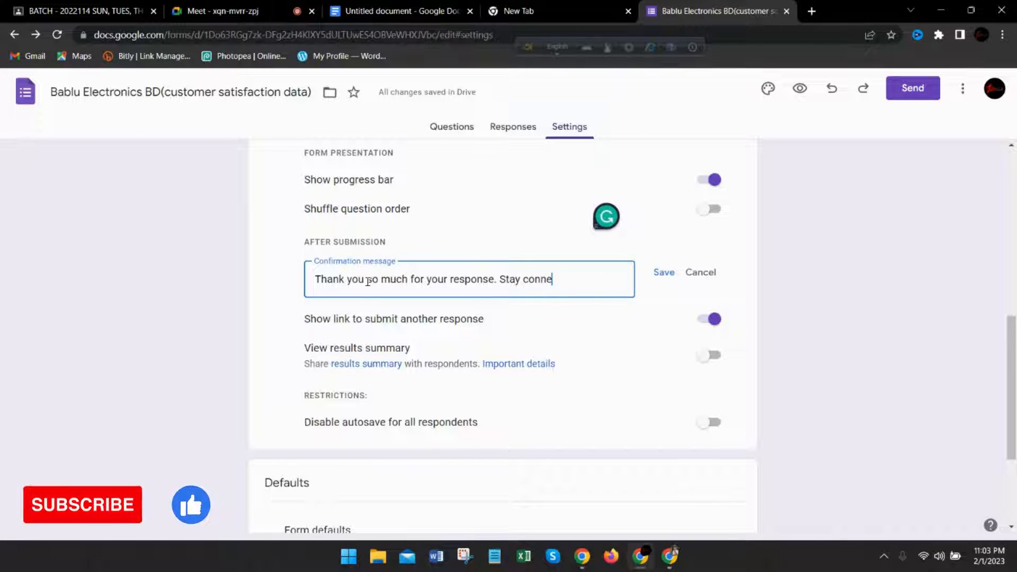
pyautogui.write('nected with')
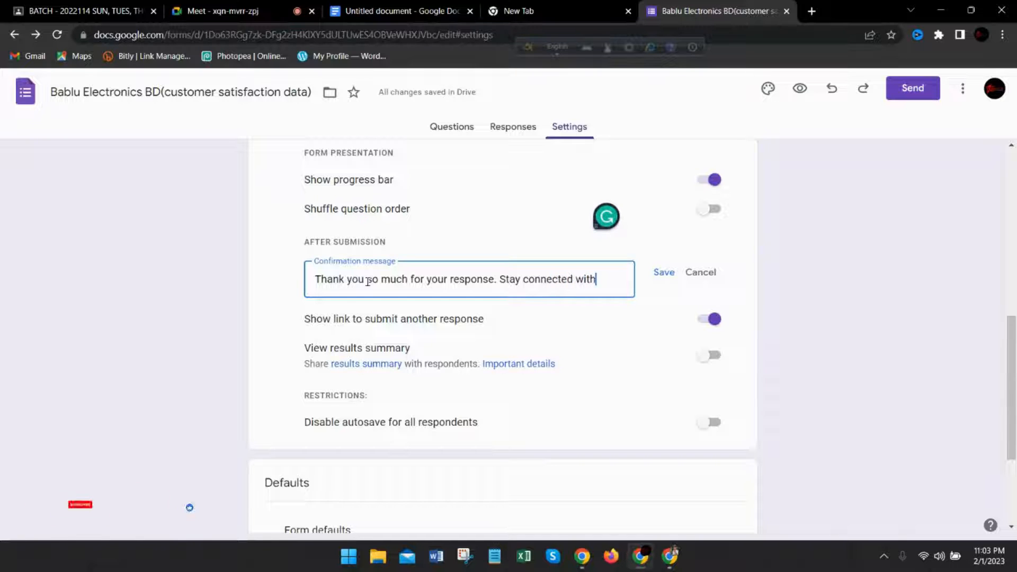
pyautogui.write(' Bablu ')
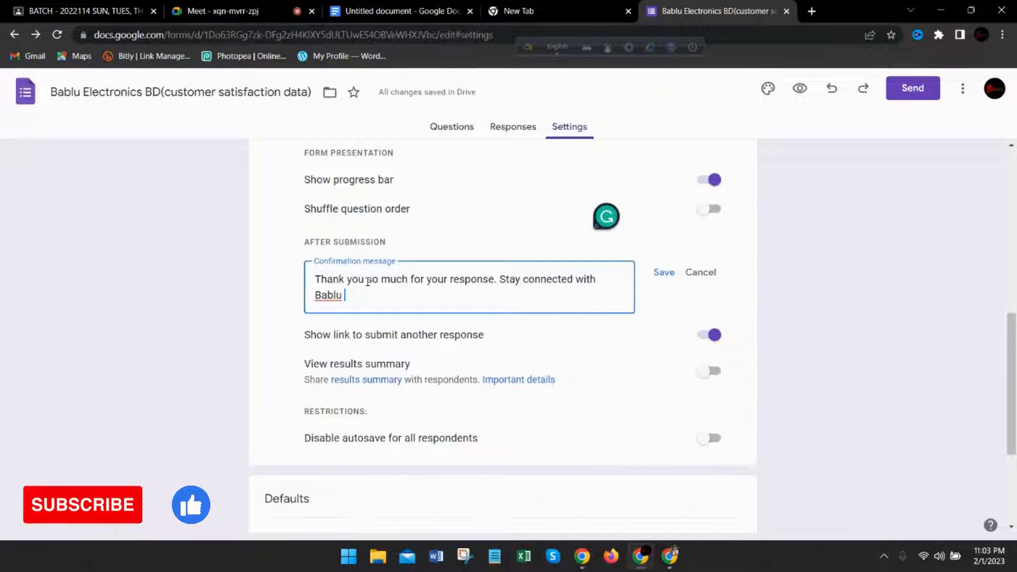
pyautogui.write('Ele')
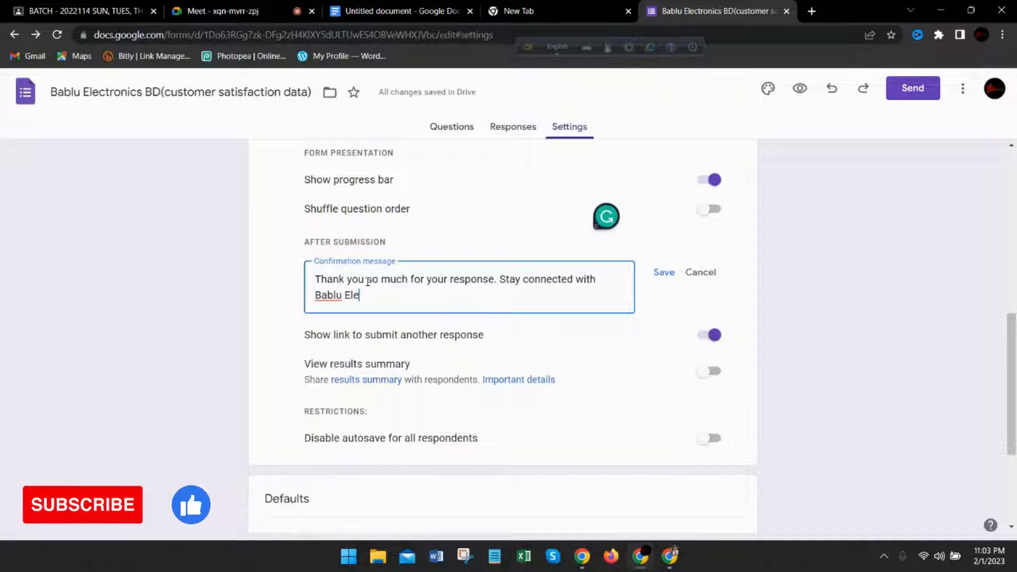
pyautogui.write('ctronics')
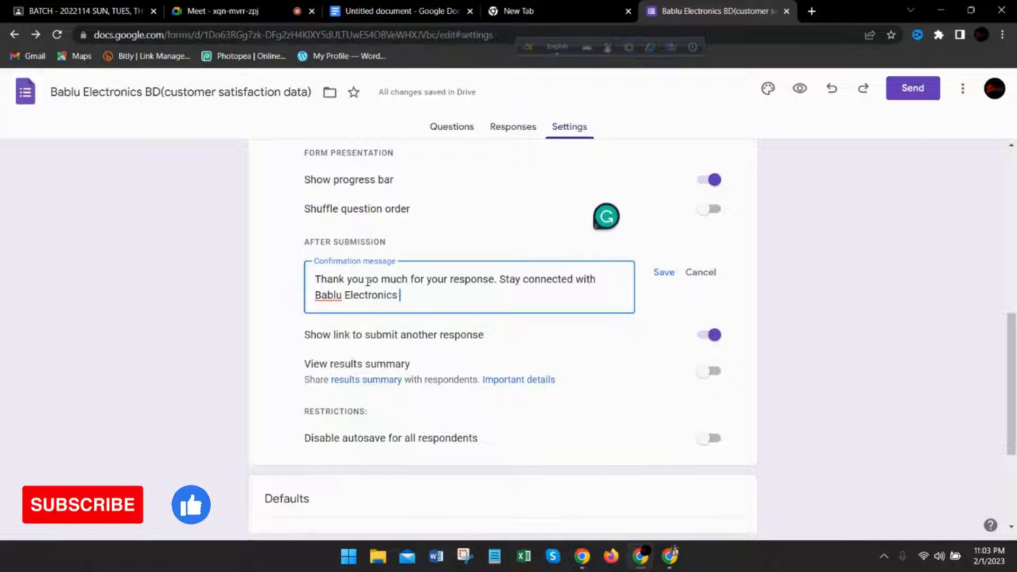
pyautogui.write('.')
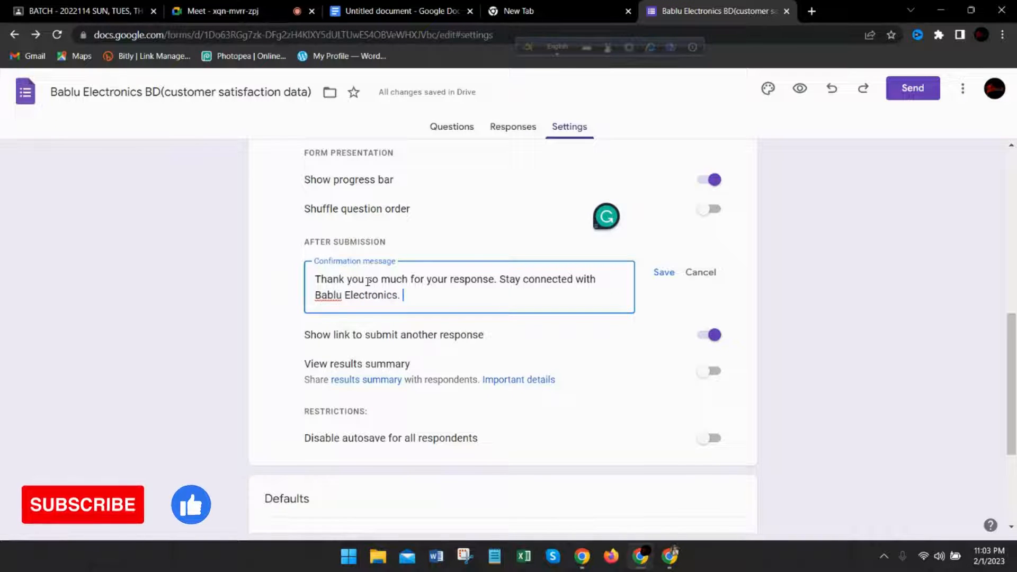
pyautogui.click(664, 271)
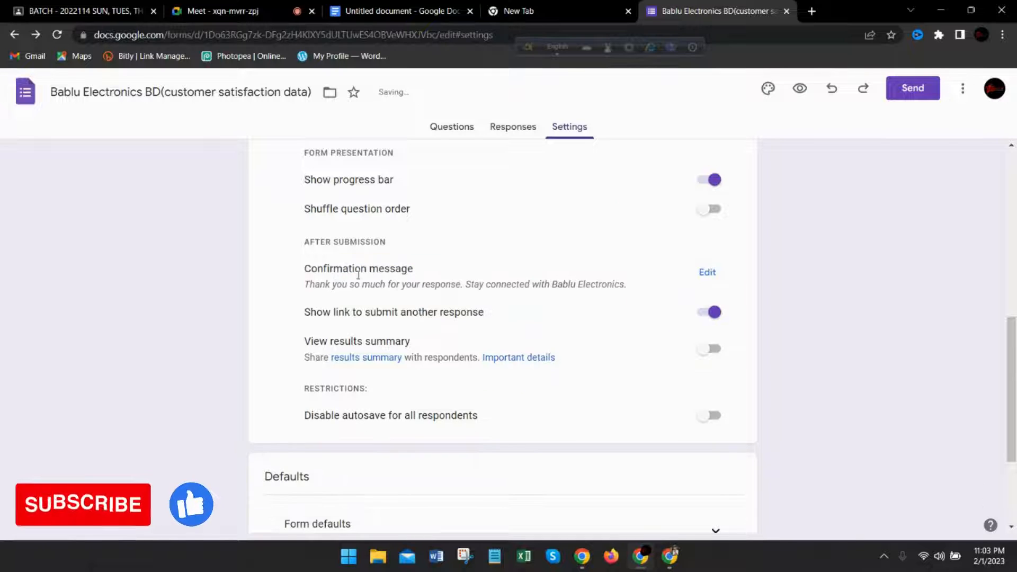
pyautogui.scroll(-3, 628, 272)
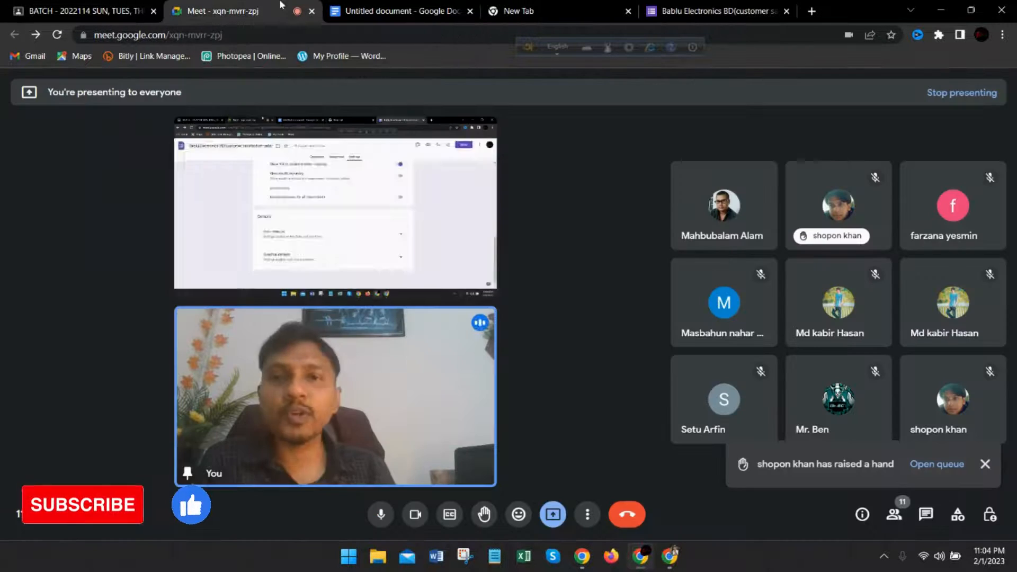
pyautogui.click(239, 11)
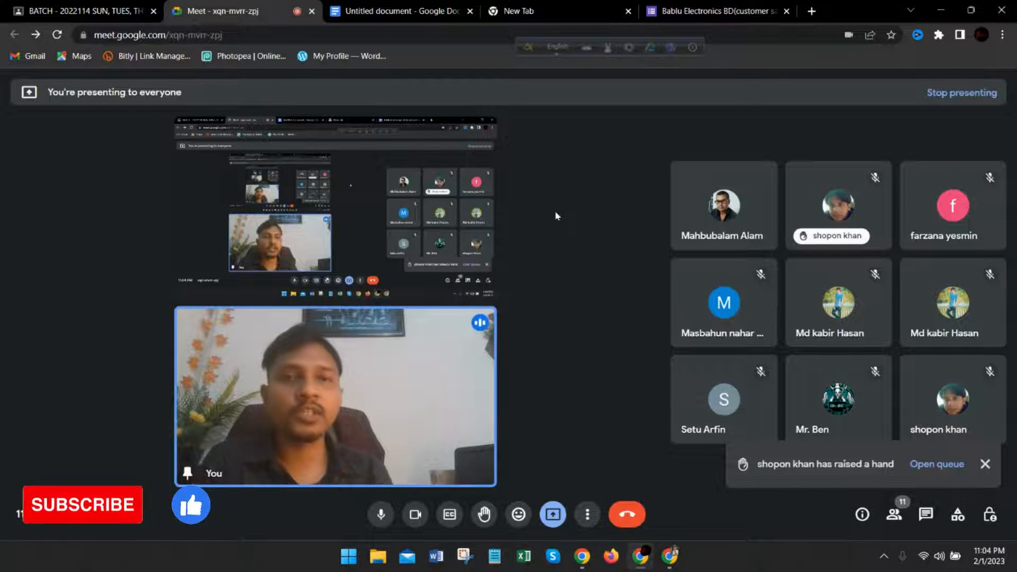
pyautogui.click(667, 10)
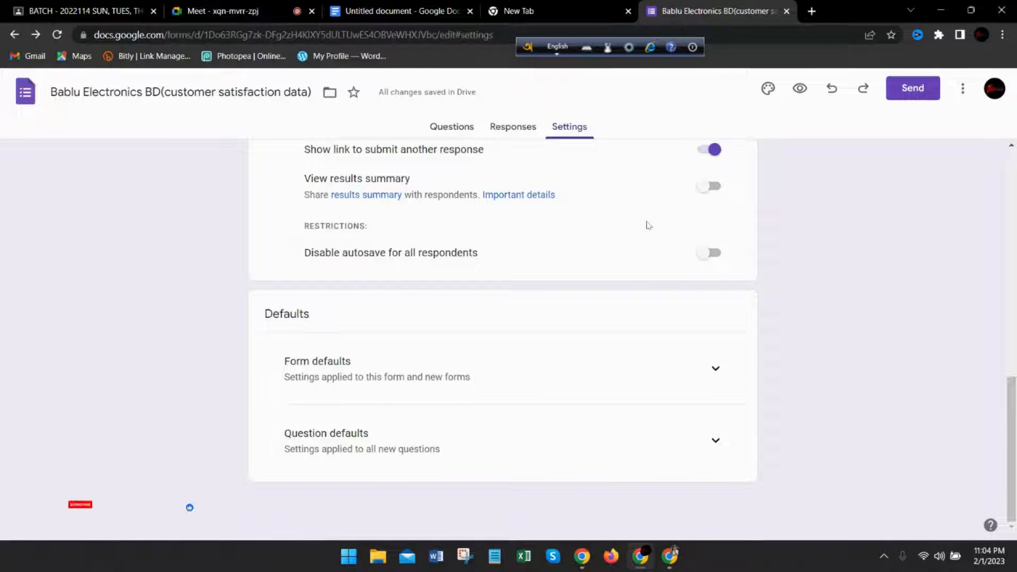
pyautogui.click(223, 11)
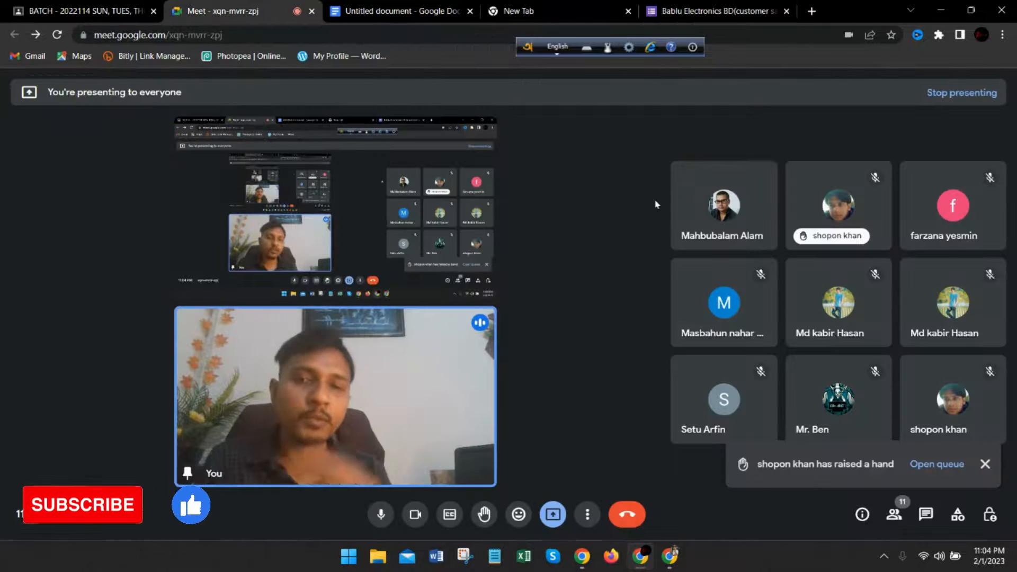
pyautogui.click(734, 8)
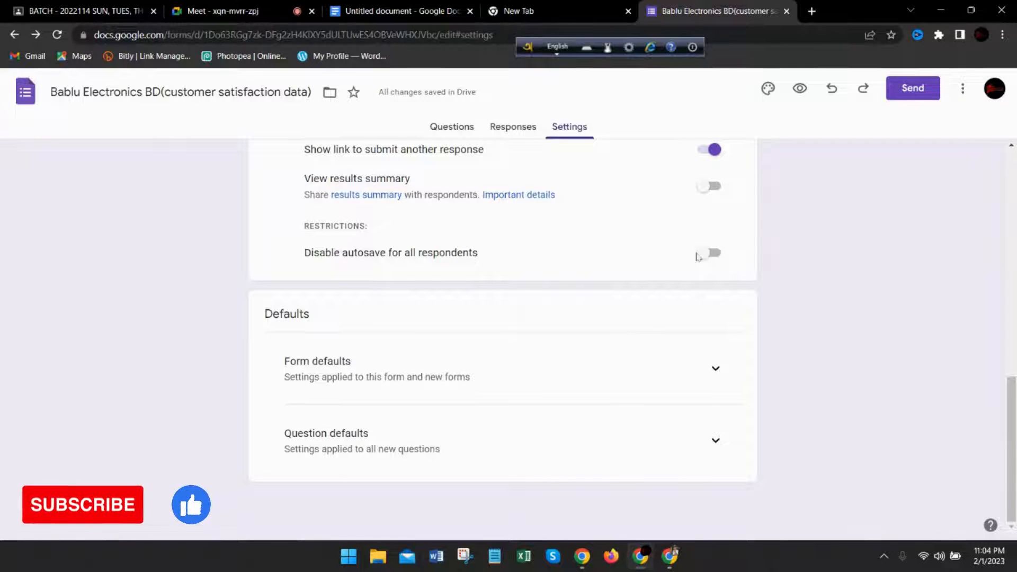
pyautogui.scroll(10, 413, 364)
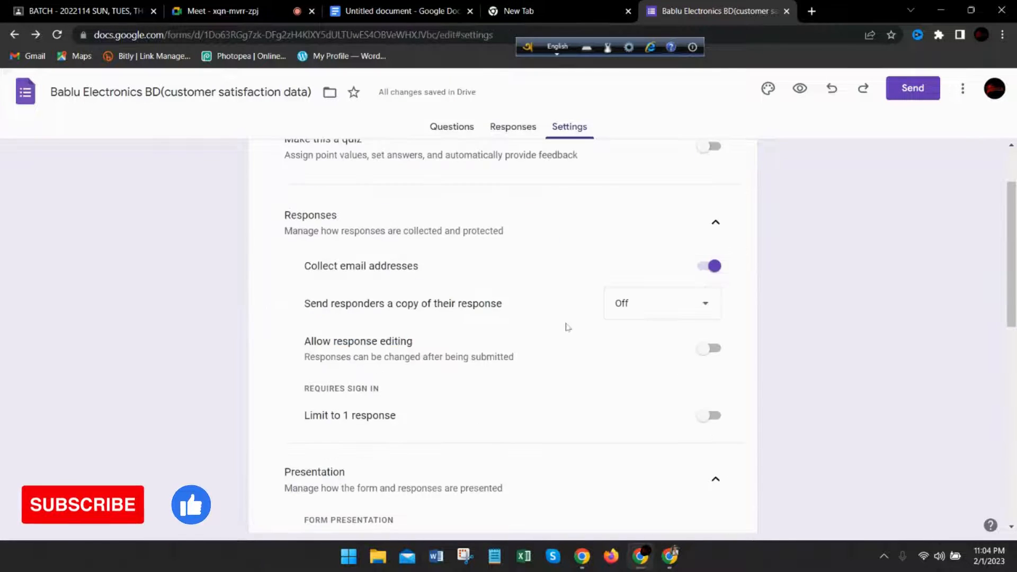
pyautogui.click(500, 128)
pyautogui.click(654, 168)
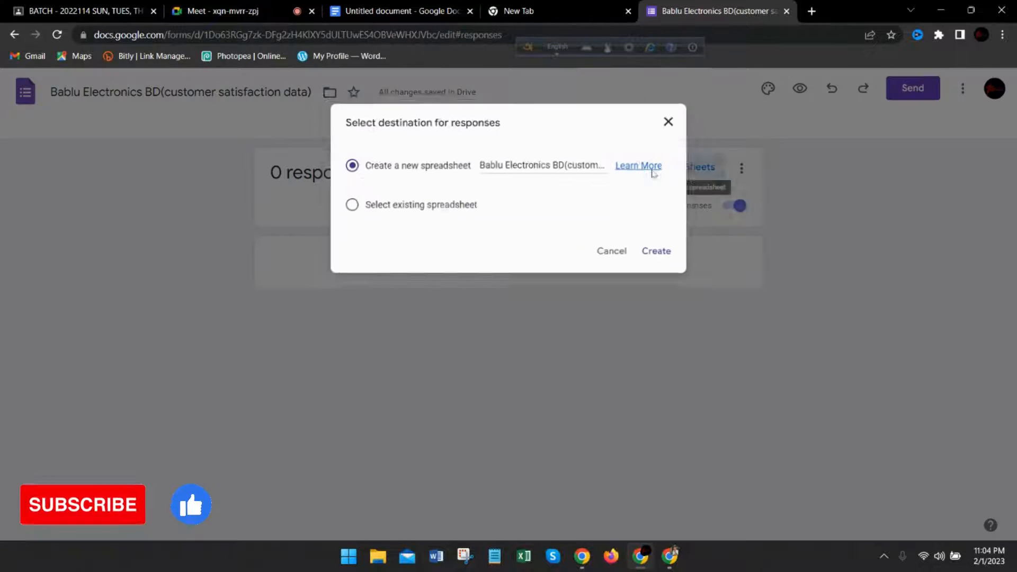
pyautogui.click(667, 123)
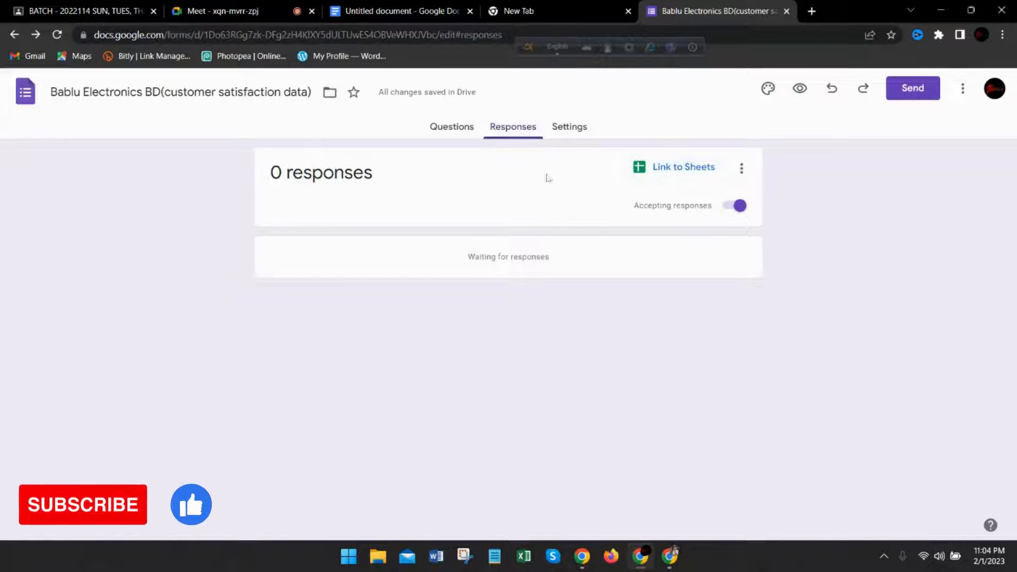
pyautogui.click(460, 133)
# - Link the form's responses to a newly created spreadsheet, keeping the suggested spreadsheet name
pyautogui.click(504, 133)
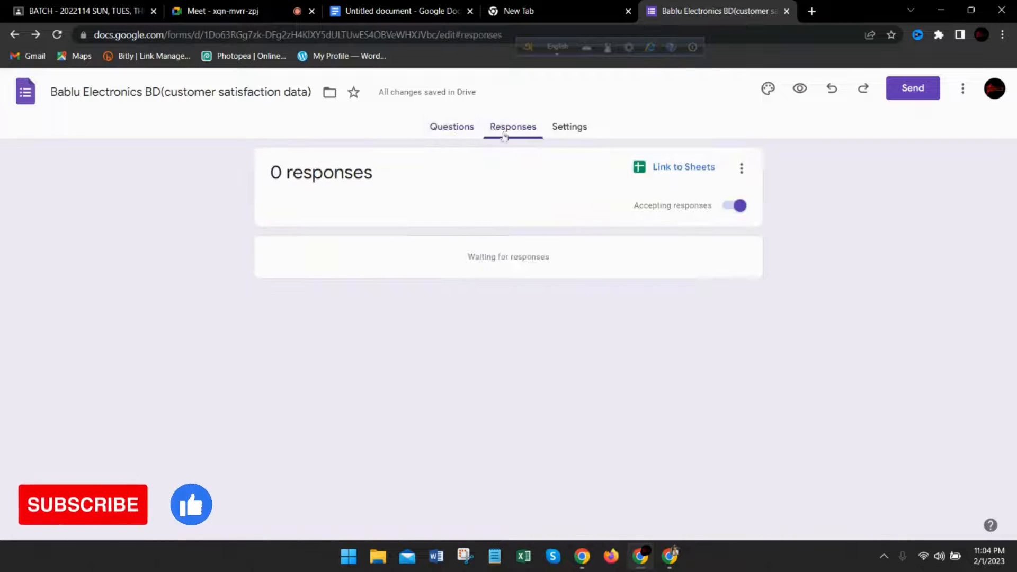
pyautogui.click(676, 168)
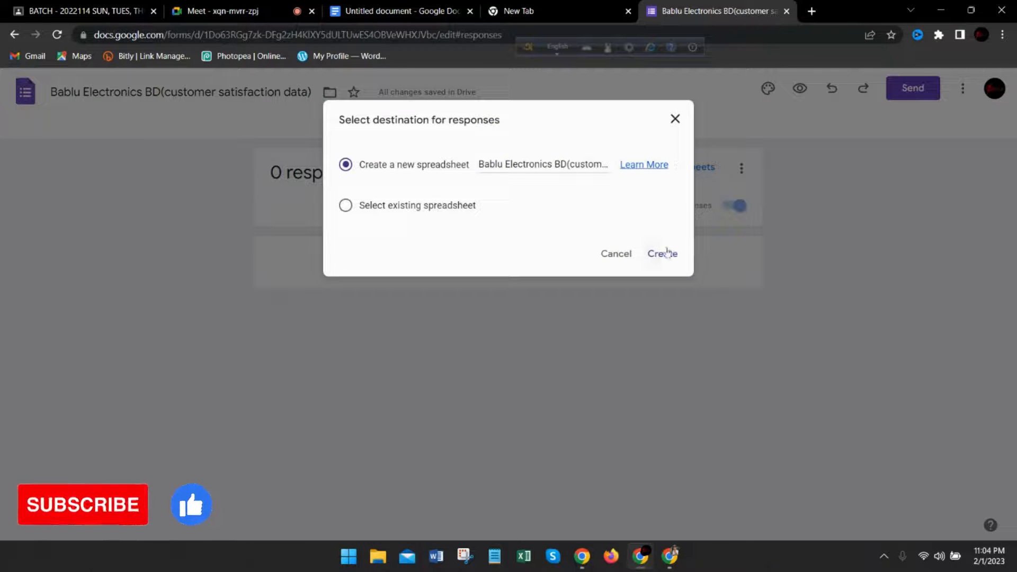
pyautogui.click(663, 253)
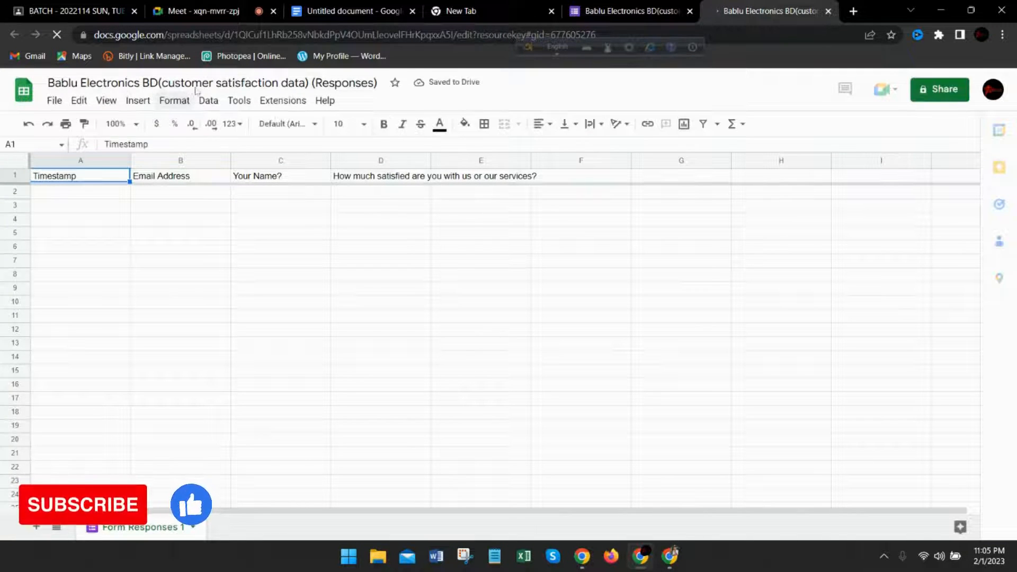
pyautogui.click(274, 223)
pyautogui.click(324, 248)
pyautogui.click(402, 250)
pyautogui.click(232, 287)
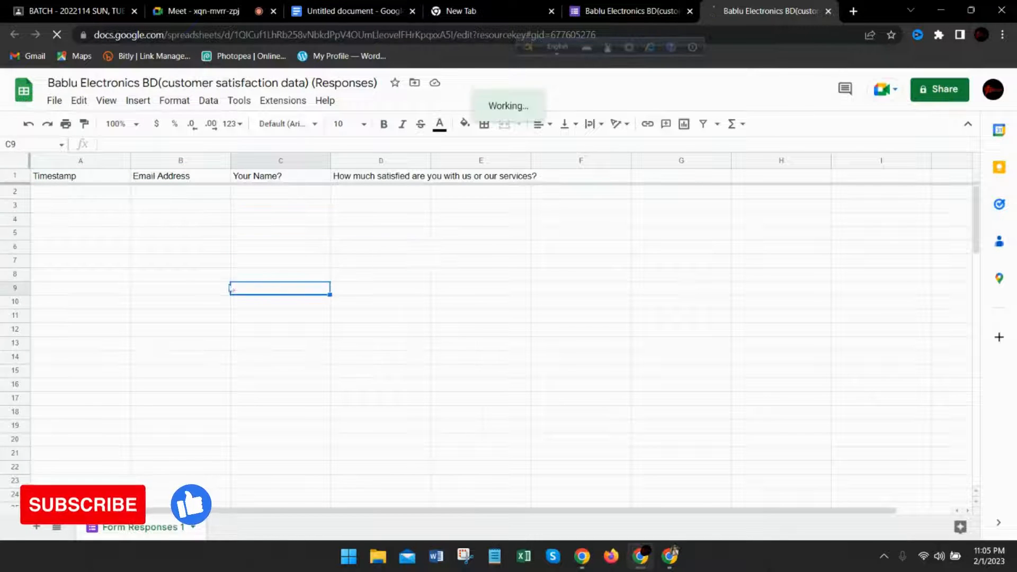
pyautogui.click(184, 286)
pyautogui.click(247, 293)
pyautogui.click(312, 320)
pyautogui.click(361, 297)
pyautogui.click(292, 252)
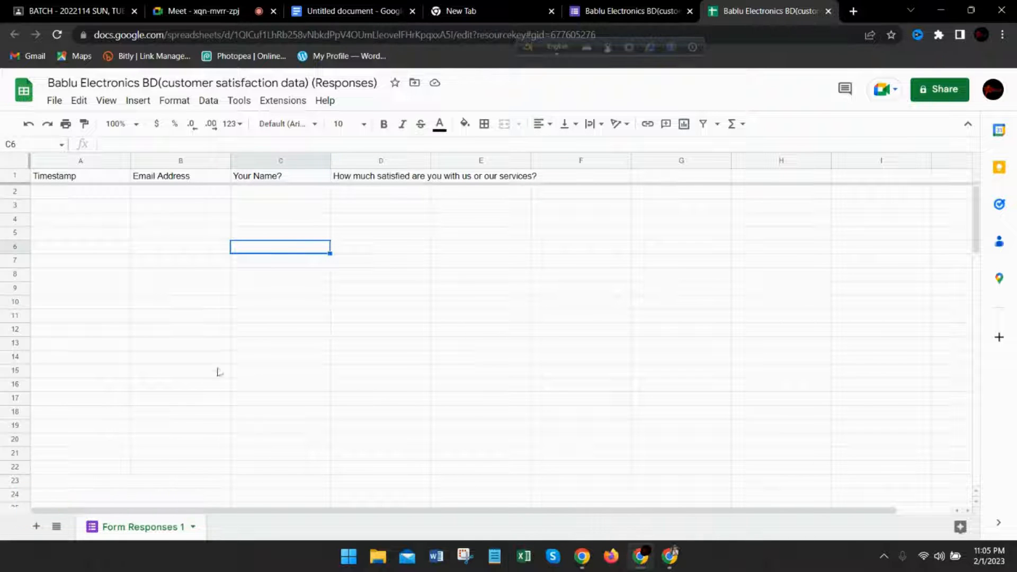
# - Rename the form responses sheet as bablu
pyautogui.click(194, 532)
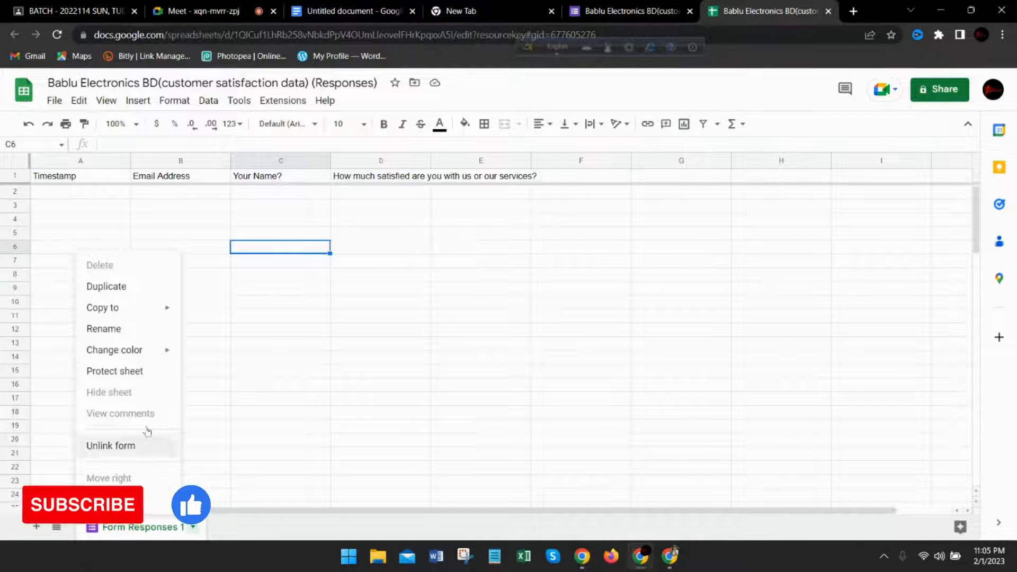
pyautogui.click(118, 326)
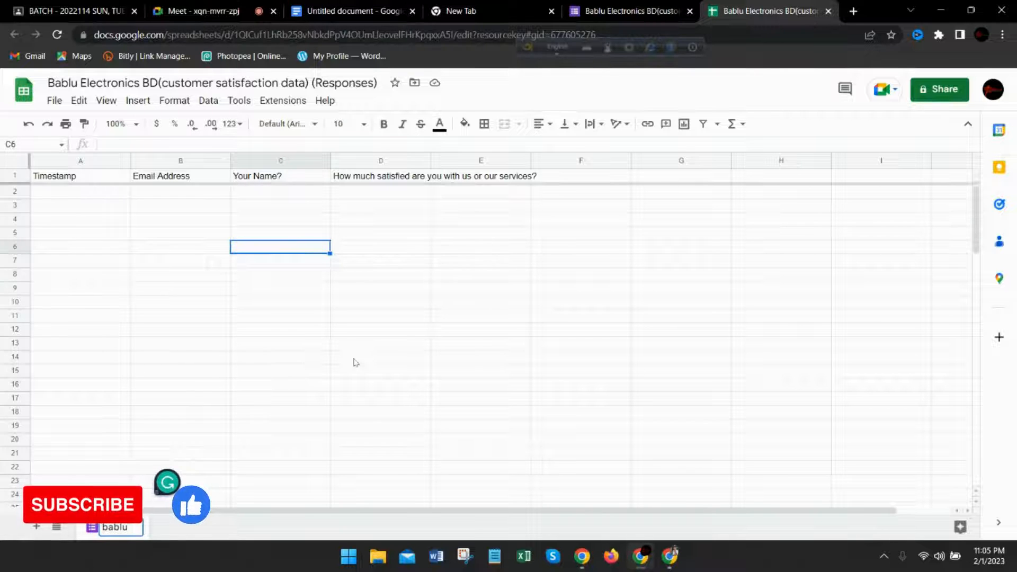
pyautogui.write('bablu')
pyautogui.click(356, 362)
pyautogui.click(282, 333)
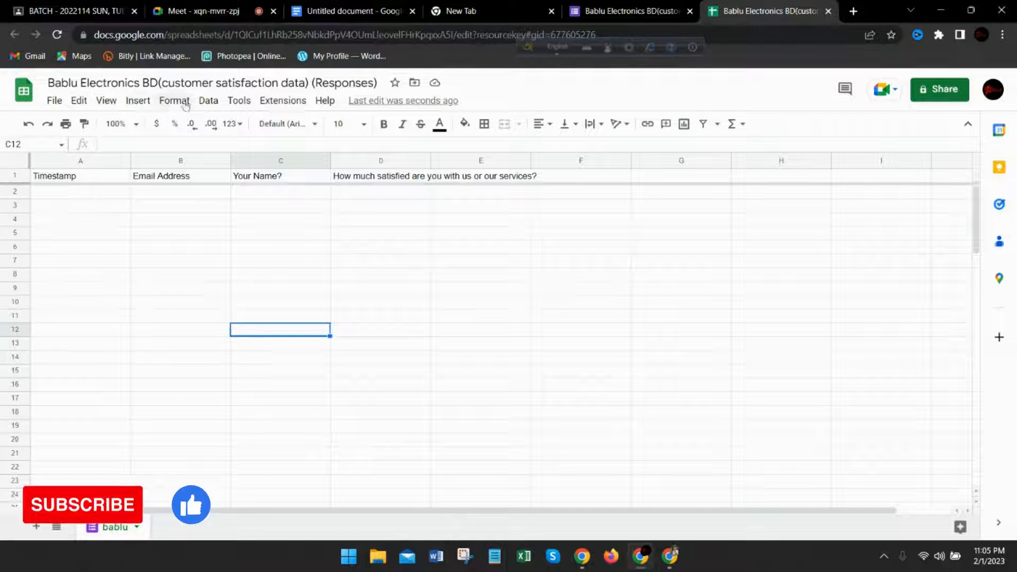
# - Check the add-on options of the responses spreadsheet, and open the browser profile named night
pyautogui.click(289, 101)
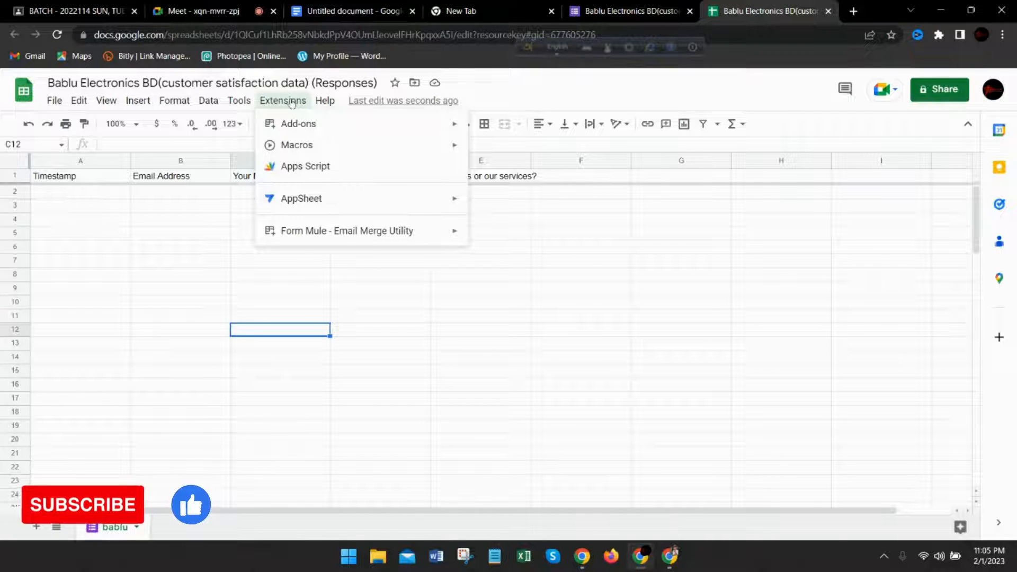
pyautogui.moveTo(300, 125)
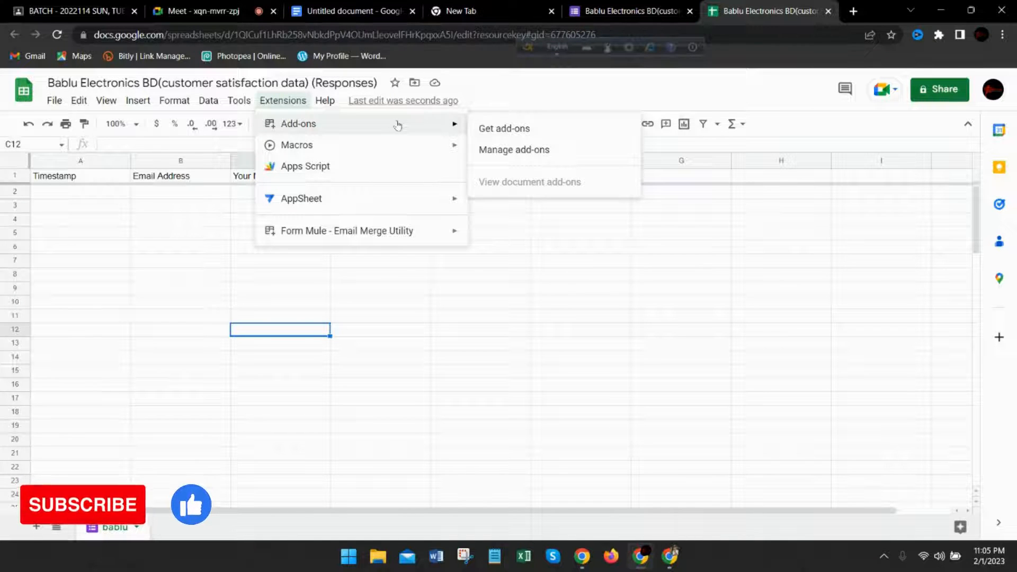
pyautogui.click(982, 35)
pyautogui.scroll(-2, 857, 335)
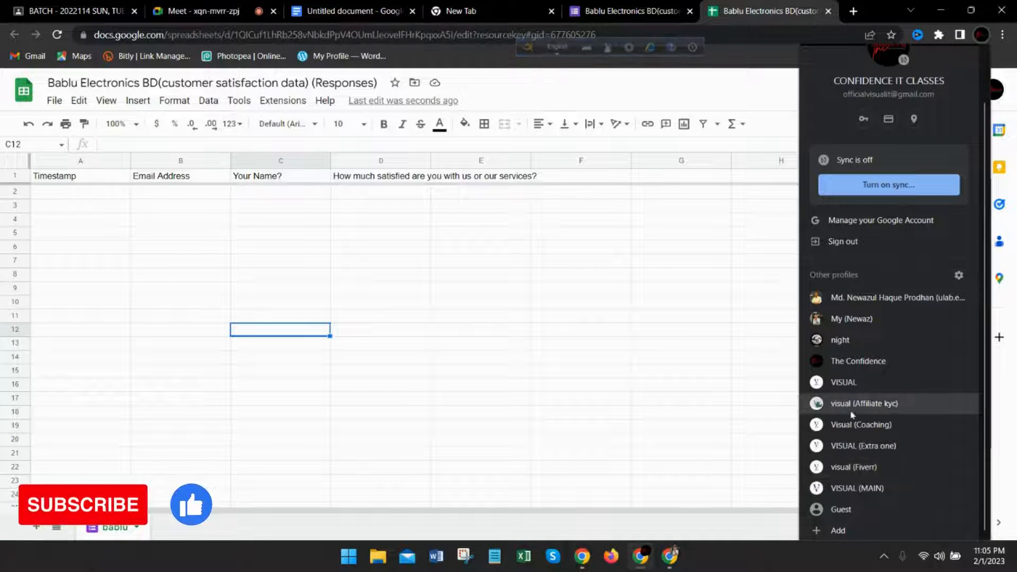
pyautogui.click(843, 340)
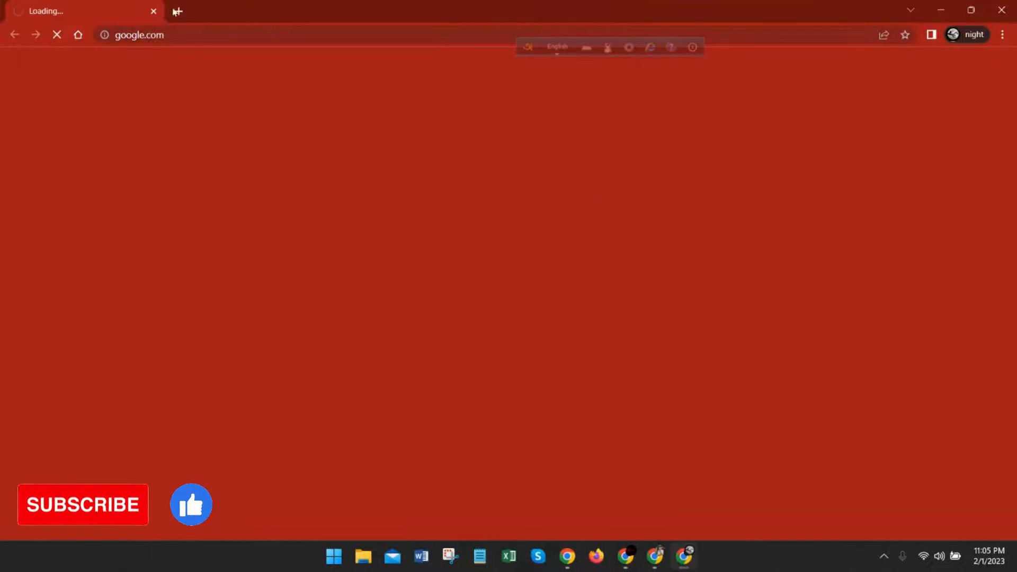
# - Create a blank spreadsheet in Google Sheets under the night profile and check which extensions it offers
pyautogui.click(178, 11)
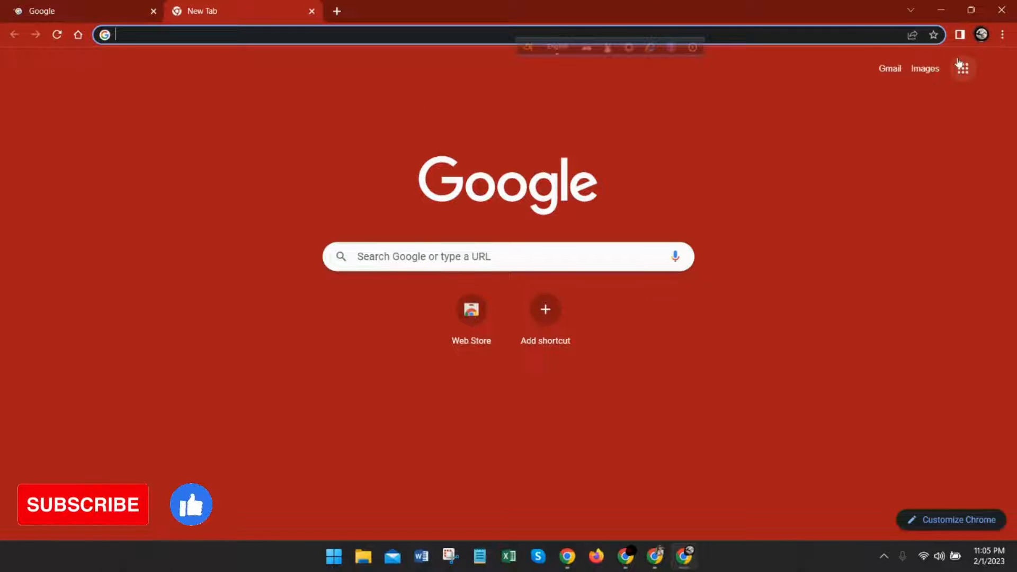
pyautogui.click(963, 68)
pyautogui.scroll(-3, 867, 212)
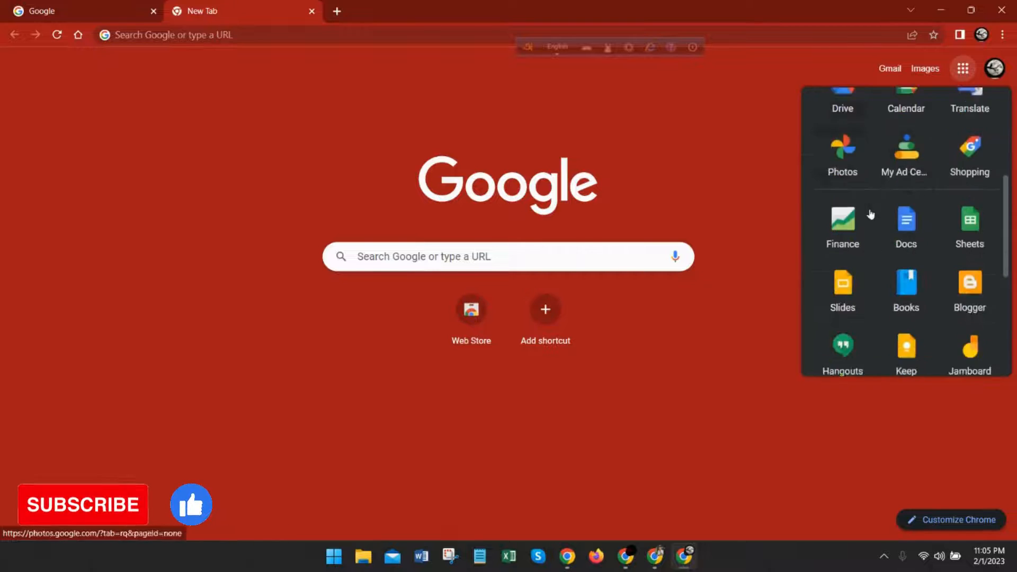
pyautogui.click(953, 190)
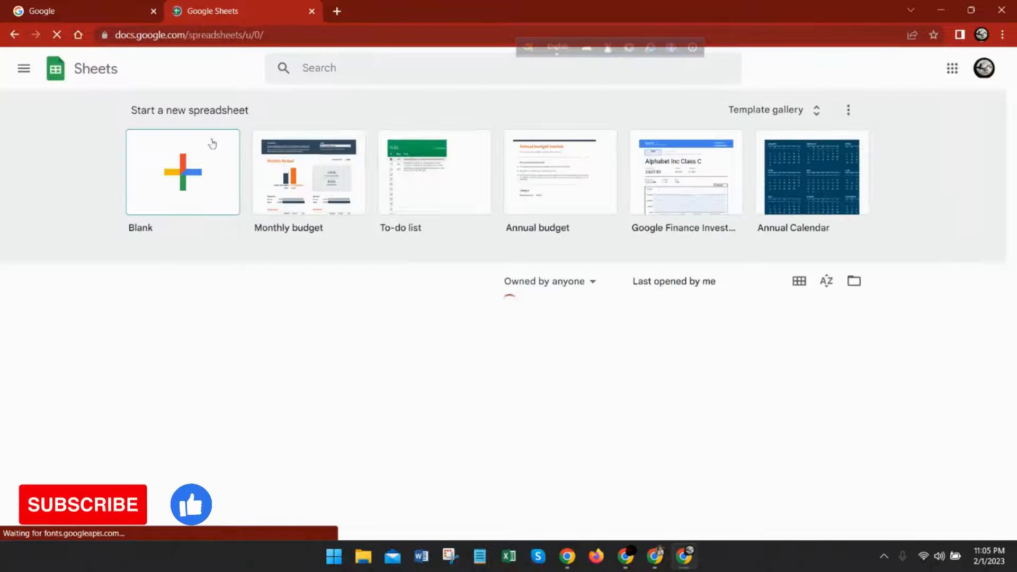
pyautogui.click(200, 160)
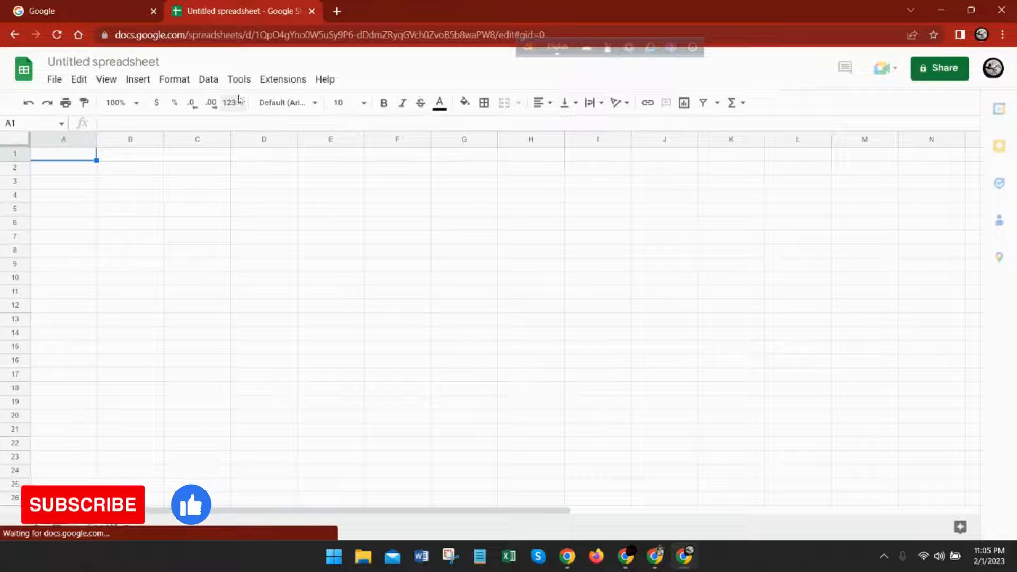
pyautogui.click(276, 81)
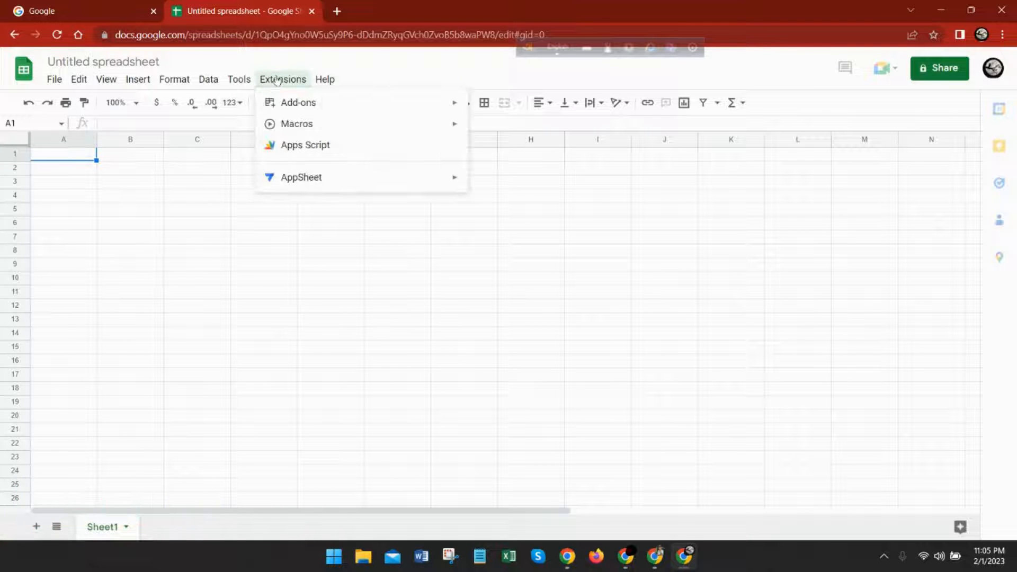
pyautogui.click(370, 59)
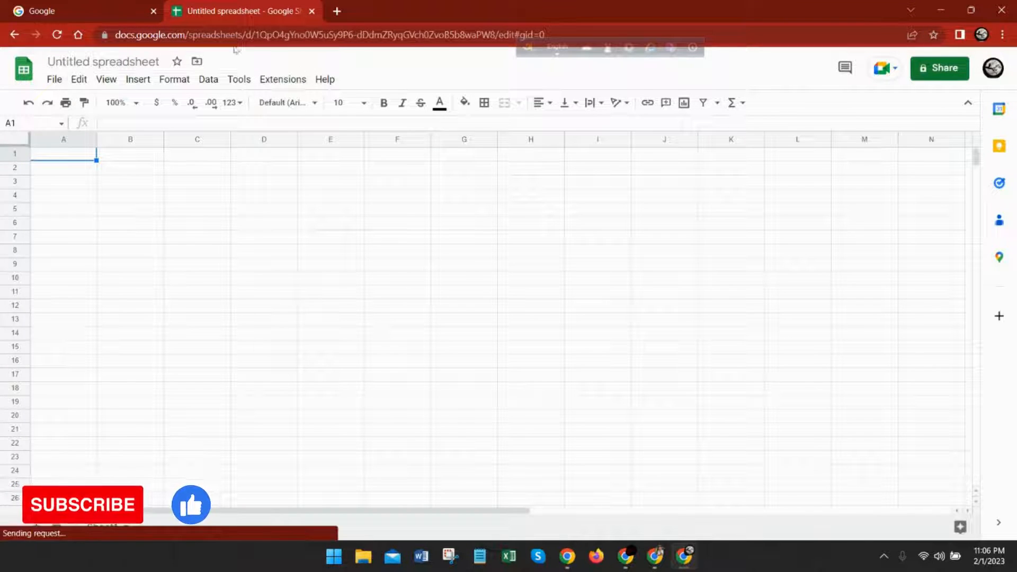
# - Open the add-on marketplace from the untitled spreadsheet and search it for form mule
pyautogui.click(280, 80)
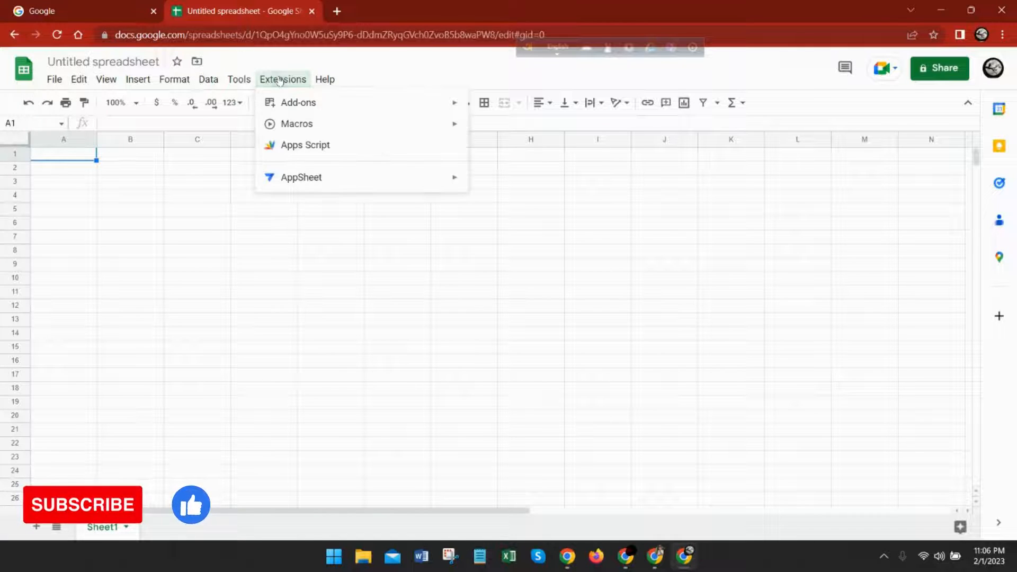
pyautogui.moveTo(434, 103)
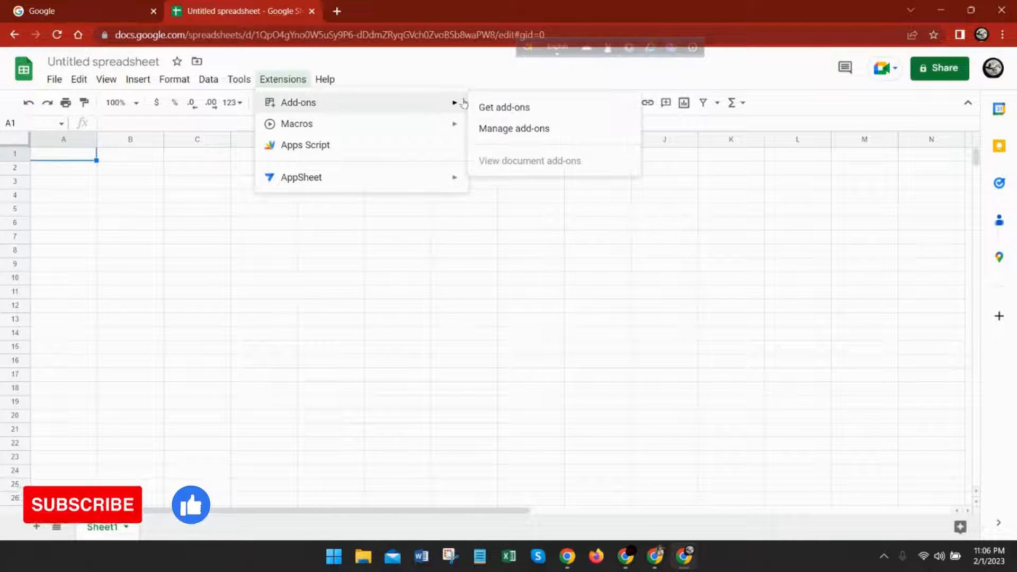
pyautogui.click(544, 107)
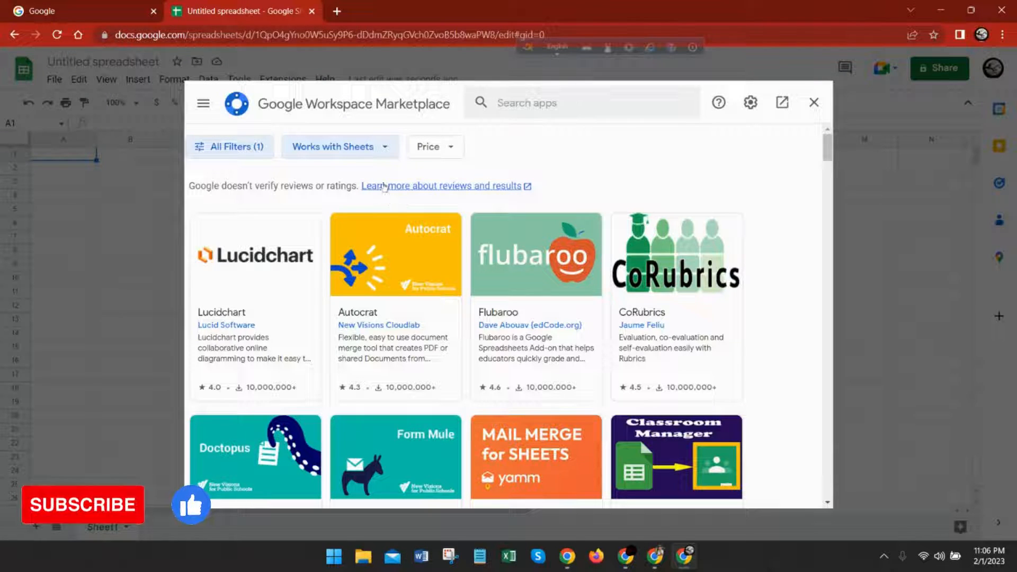
pyautogui.click(516, 104)
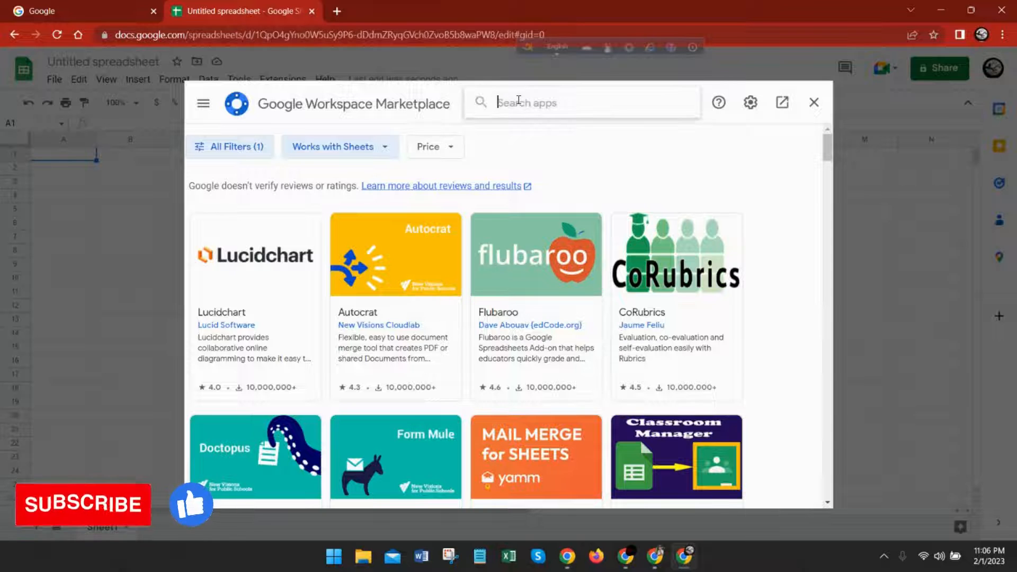
pyautogui.write('for')
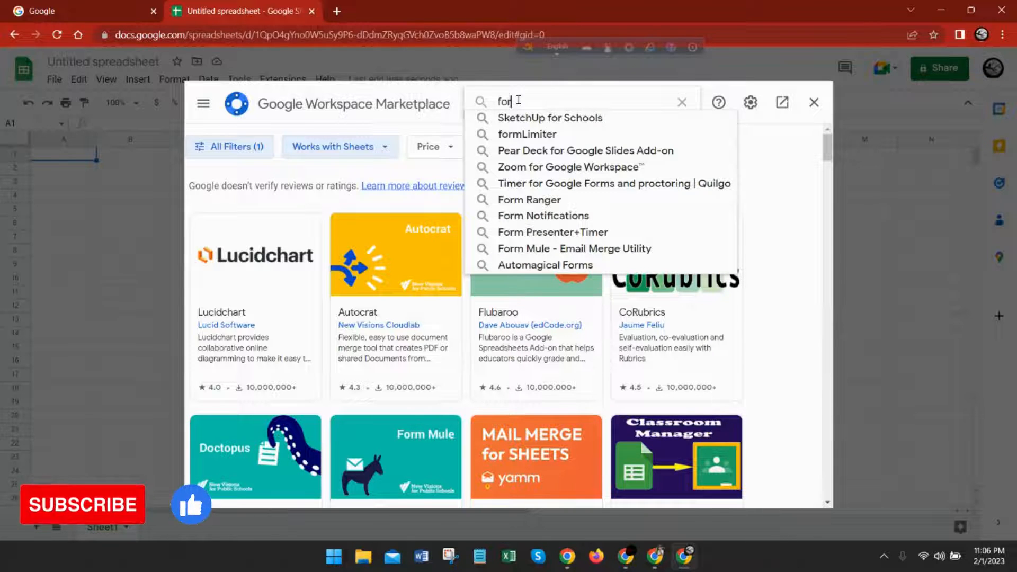
pyautogui.write('m mu')
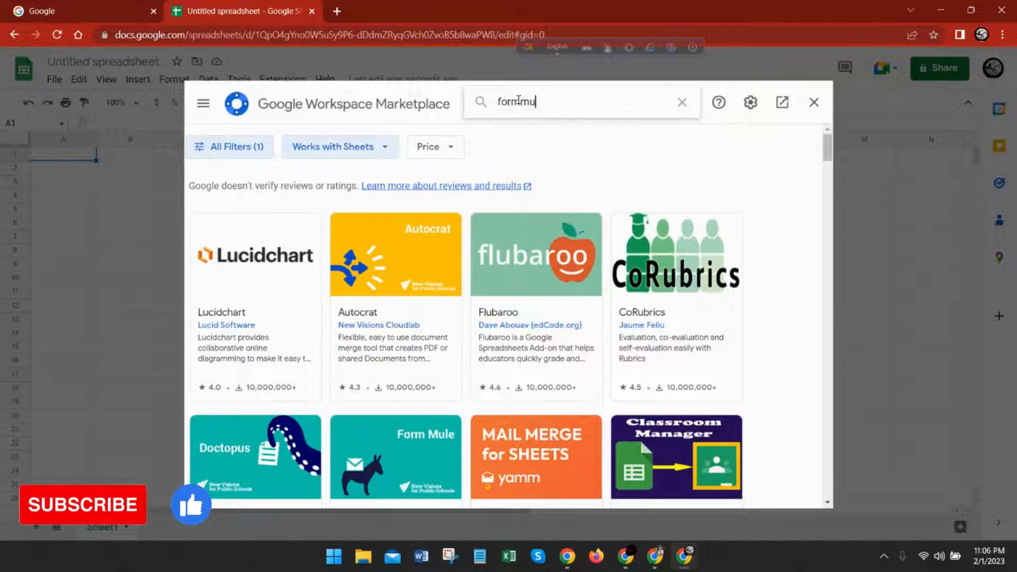
pyautogui.write('le')
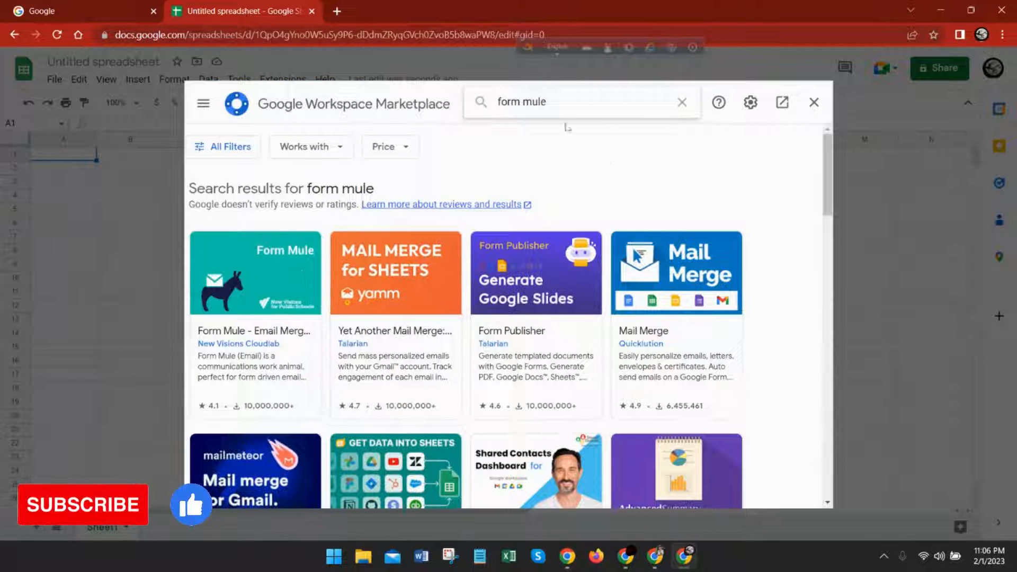
pyautogui.scroll(-3, 403, 265)
pyautogui.scroll(3, 265, 264)
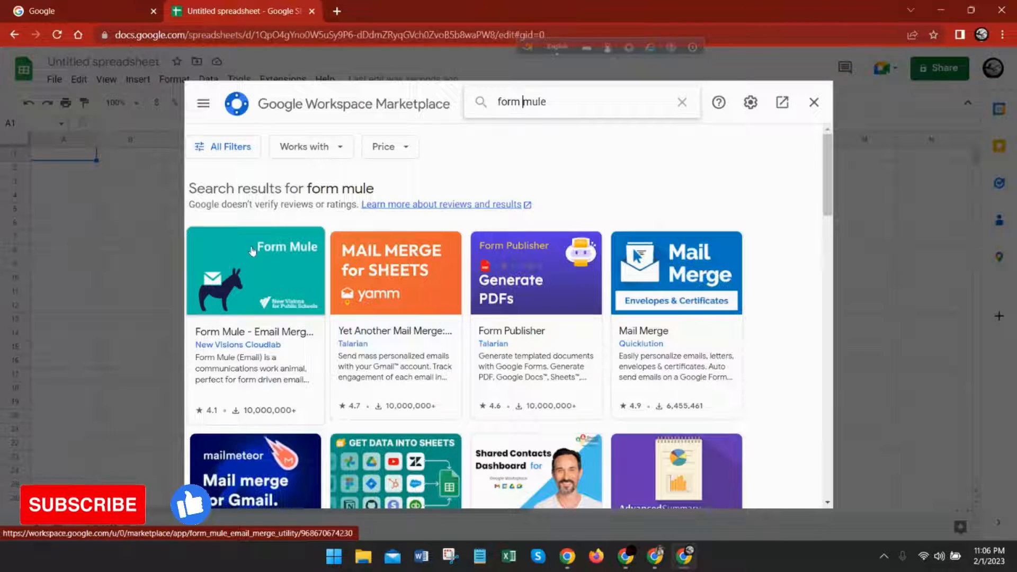
# - Install the Form Mule - Email Merge Utility add-on with the night profile's account, grant the requested access and close the marketplace
pyautogui.click(245, 345)
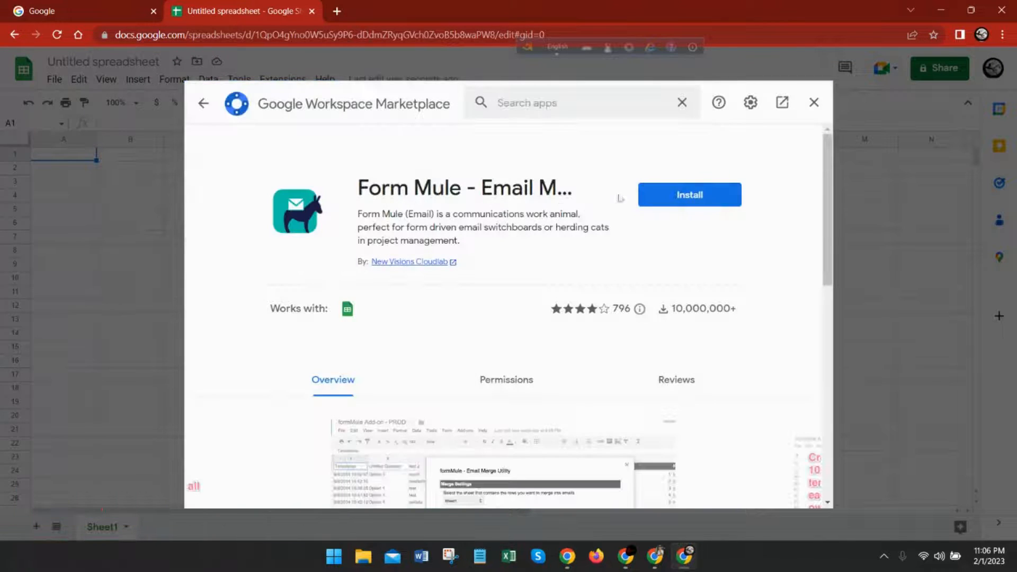
pyautogui.click(688, 200)
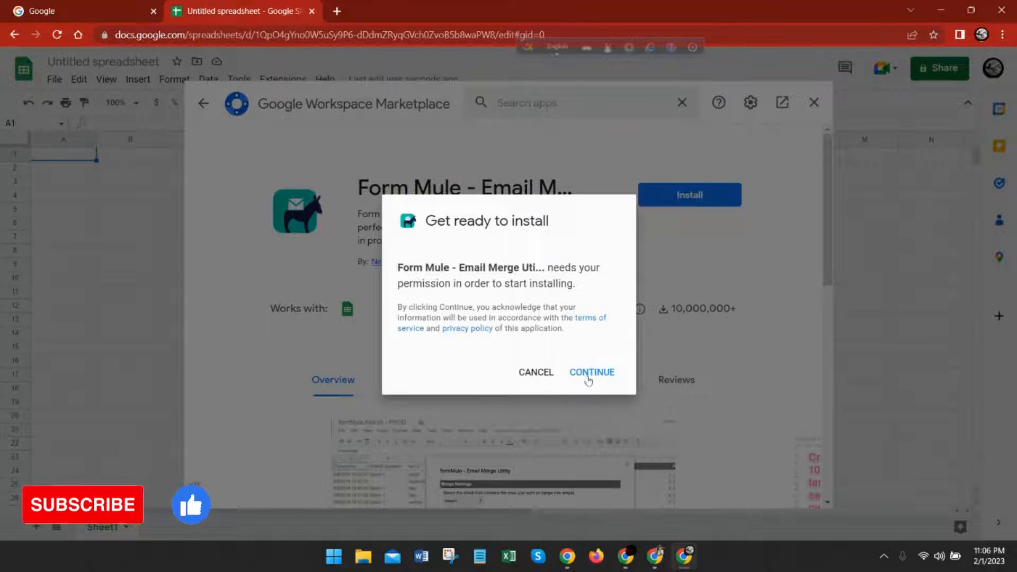
pyautogui.click(588, 373)
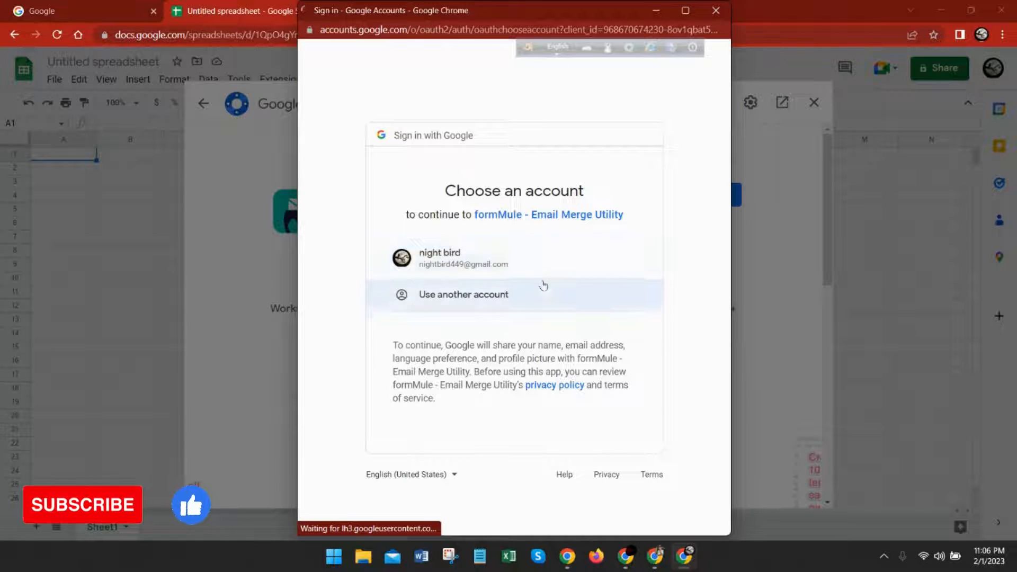
pyautogui.click(484, 259)
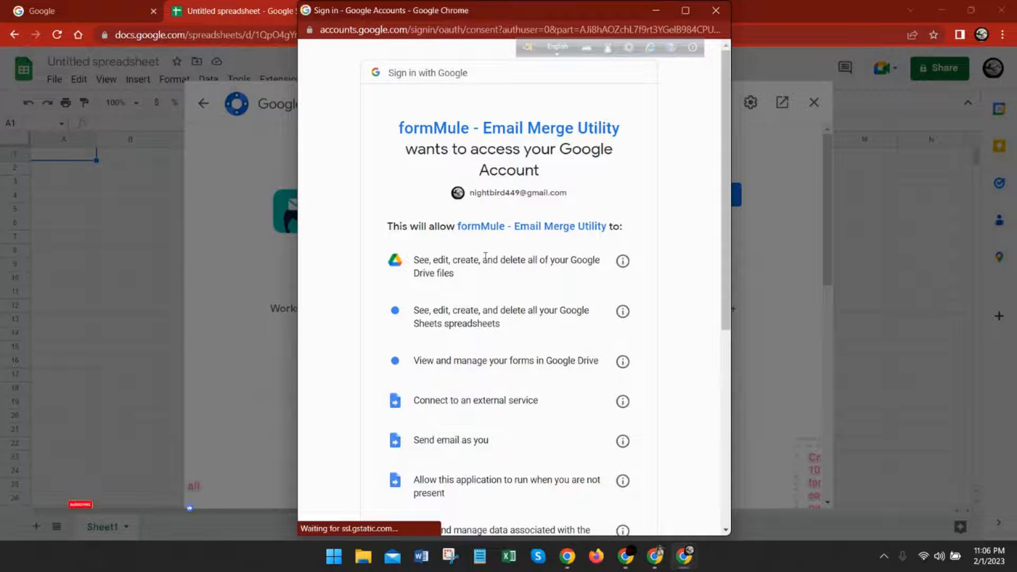
pyautogui.scroll(-7, 565, 263)
pyautogui.click(547, 444)
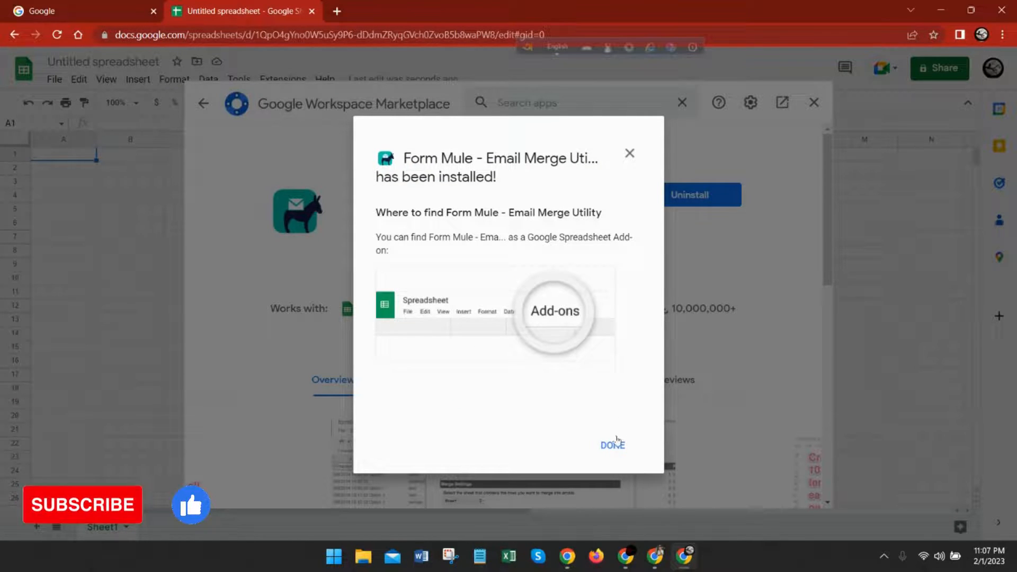
pyautogui.click(616, 441)
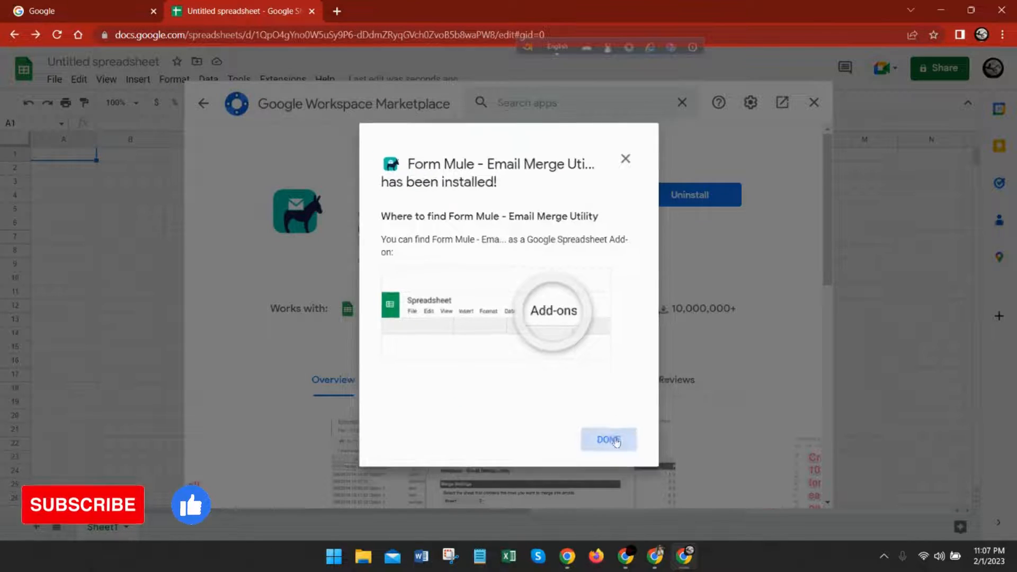
pyautogui.click(814, 103)
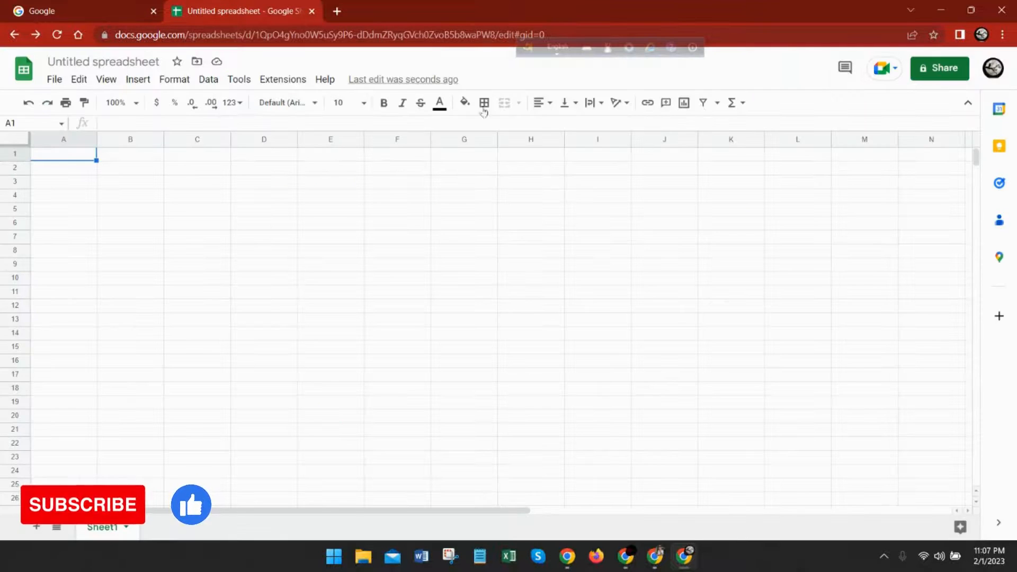
# - Check the Form Mule add-on's options in the untitled spreadsheet, including its setup entry for source data and merge type
pyautogui.click(283, 80)
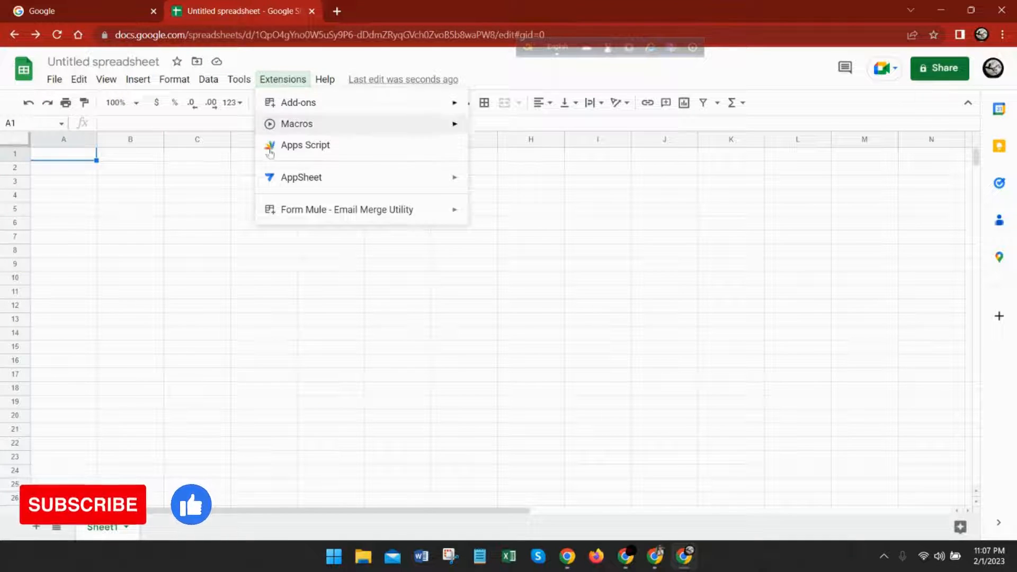
pyautogui.moveTo(445, 214)
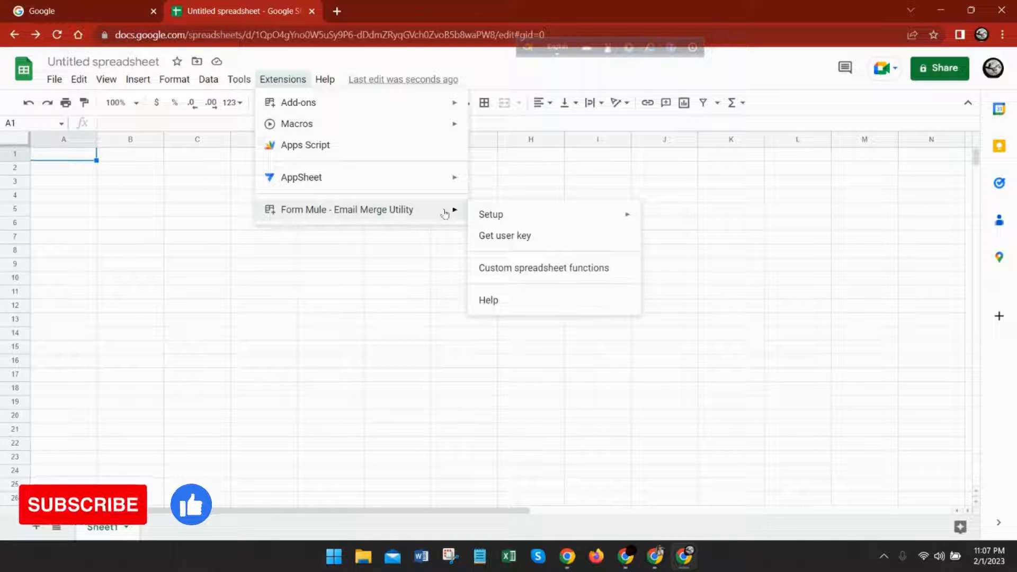
pyautogui.click(355, 53)
pyautogui.click(283, 79)
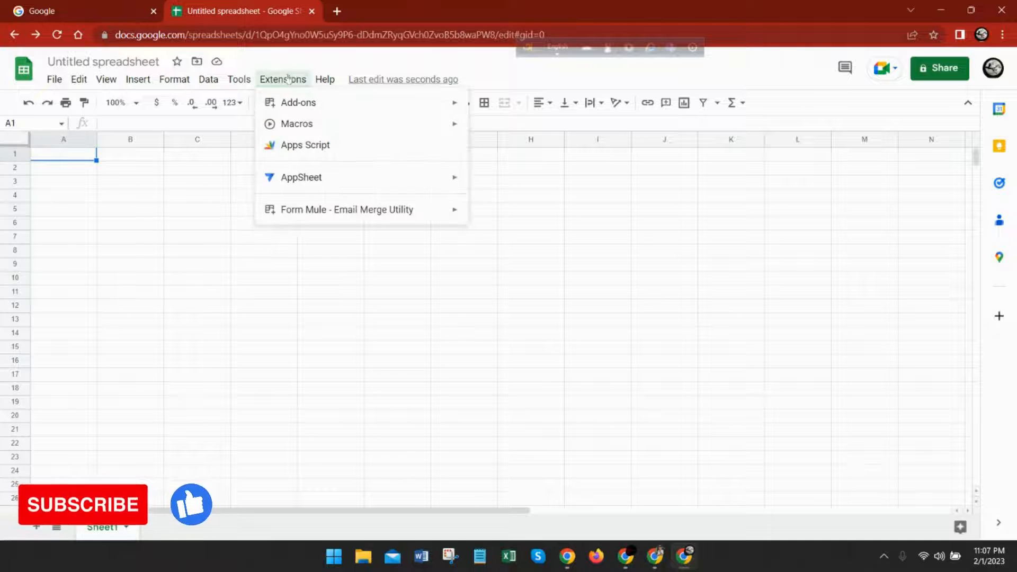
pyautogui.moveTo(376, 212)
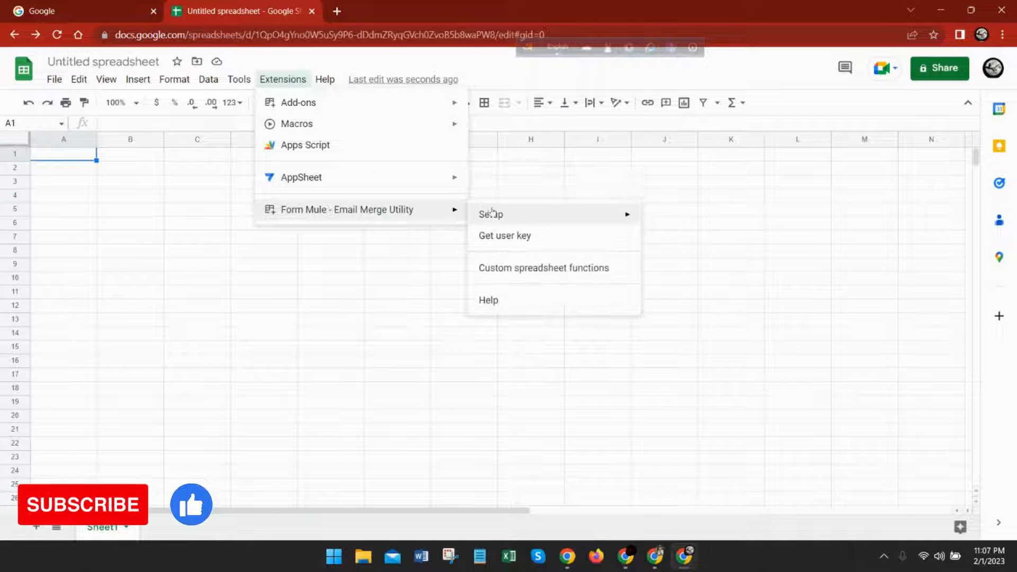
pyautogui.moveTo(501, 213)
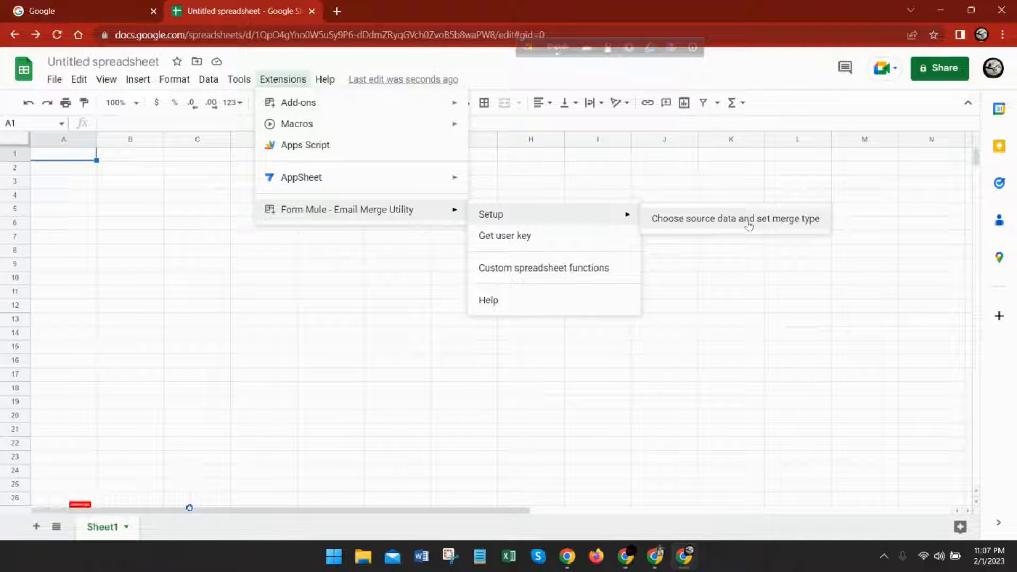
pyautogui.click(728, 225)
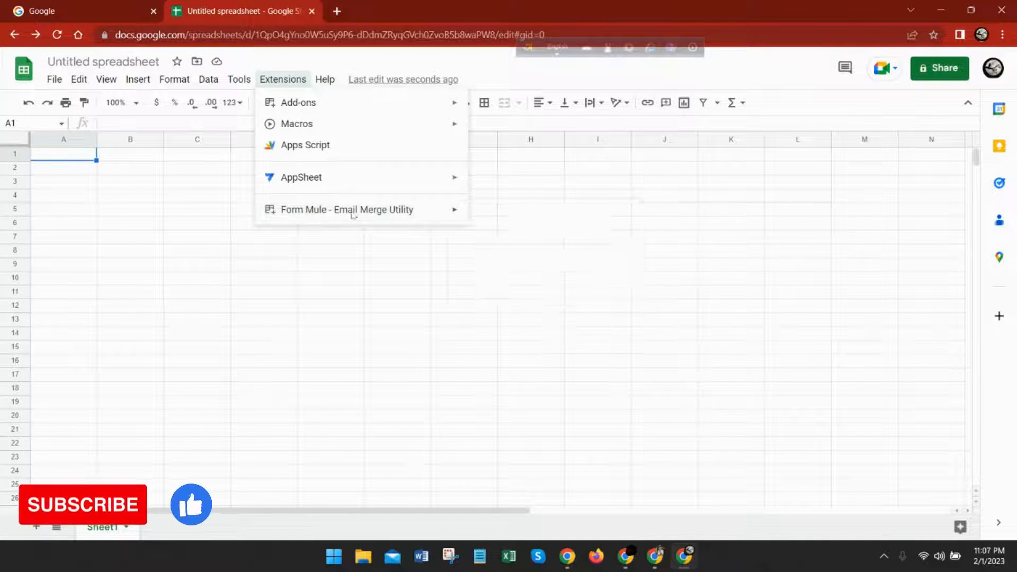
# - Switch to the Bablu Electronics BD responses spreadsheet and check which Form Mule options it offers
pyautogui.moveTo(655, 564)
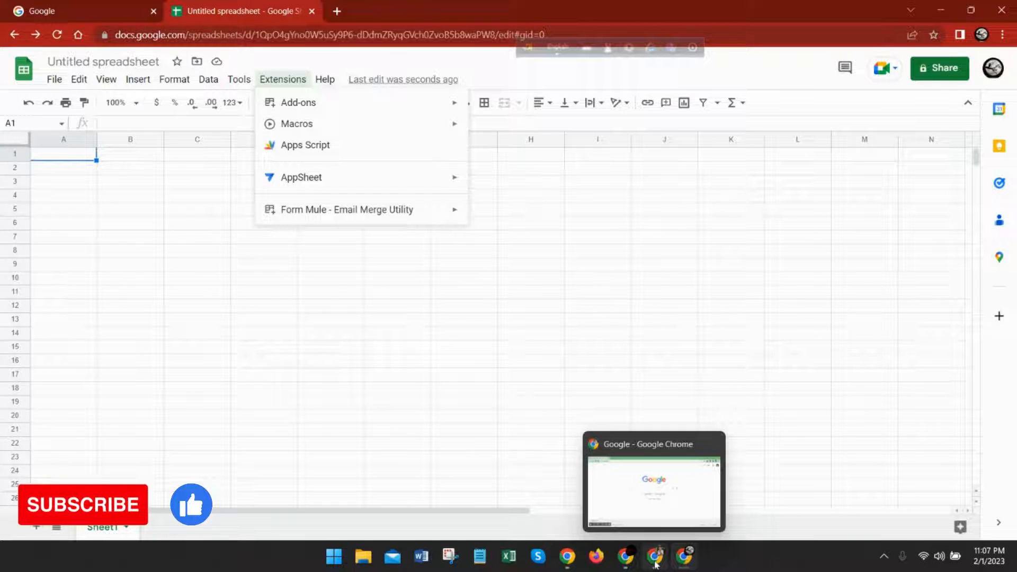
pyautogui.click(627, 563)
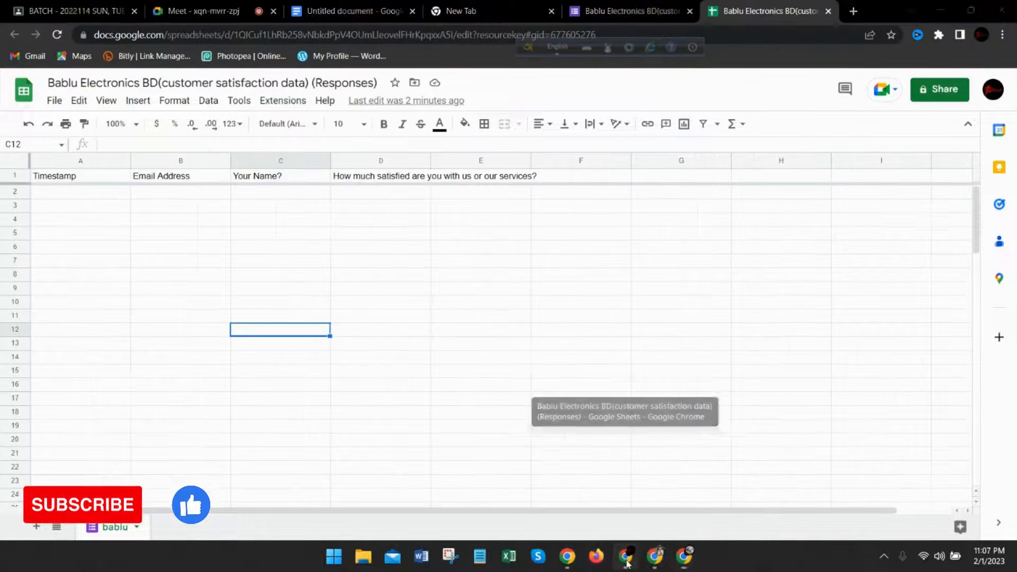
pyautogui.click(271, 102)
pyautogui.moveTo(402, 231)
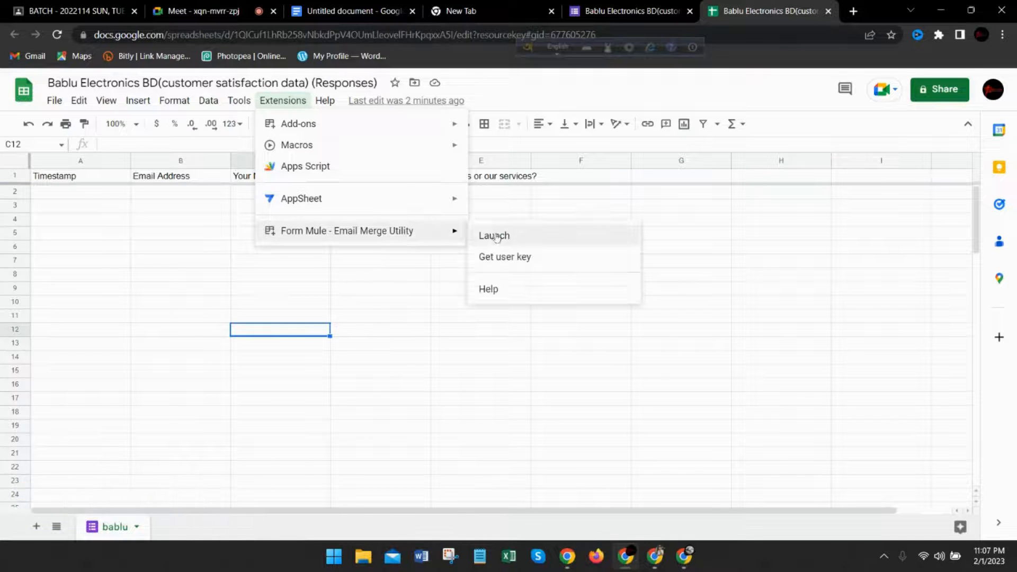
# - Return to the night profile's window, close the untitled spreadsheet and open Google Forms
pyautogui.click(687, 564)
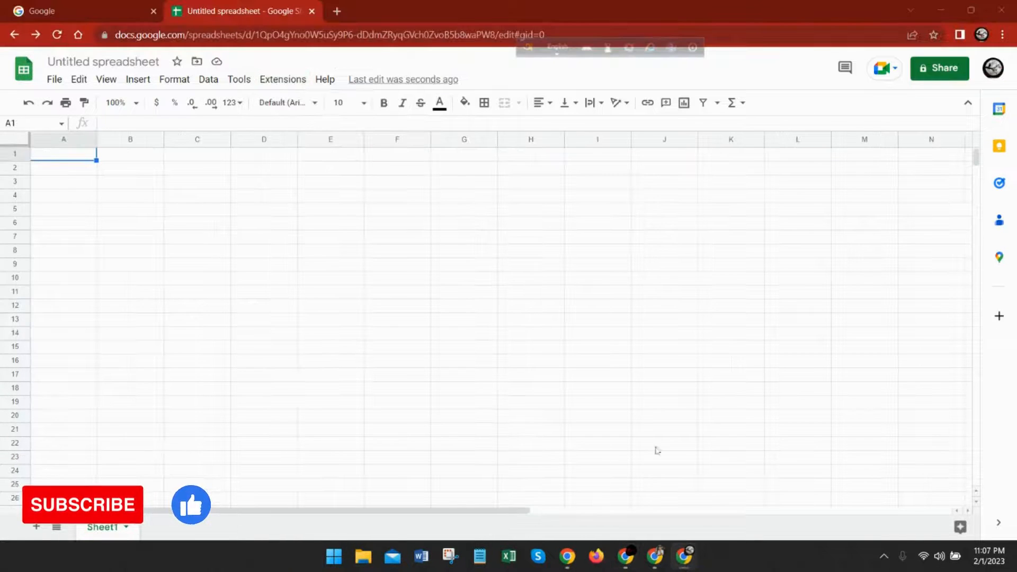
pyautogui.click(129, 14)
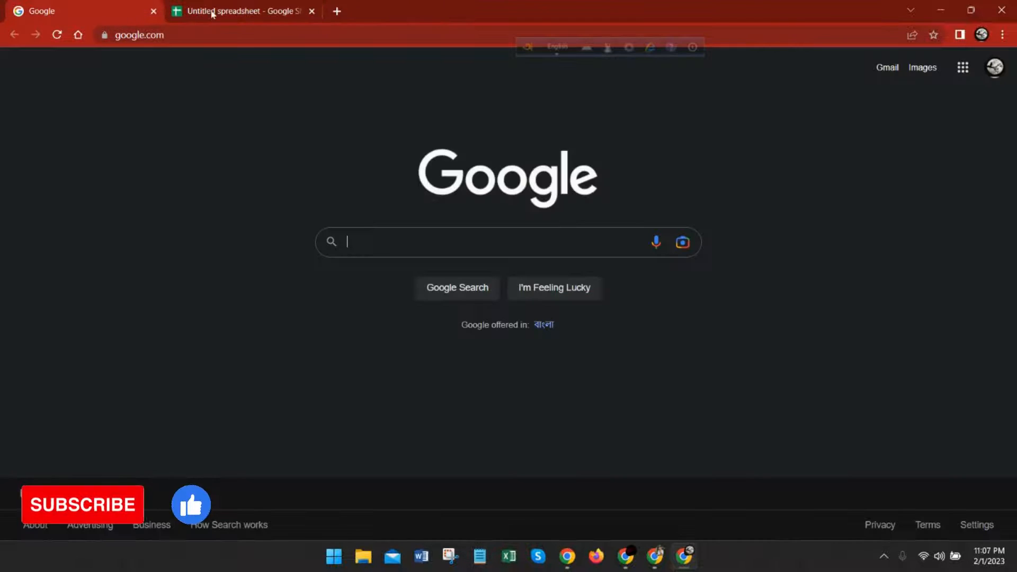
pyautogui.click(312, 11)
pyautogui.click(965, 69)
pyautogui.scroll(-5, 969, 246)
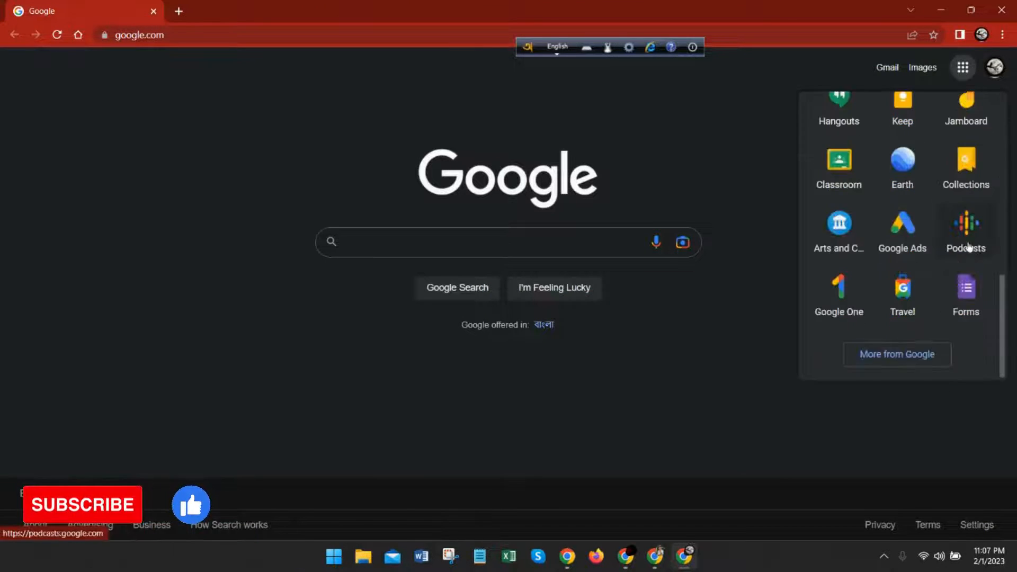
pyautogui.click(972, 301)
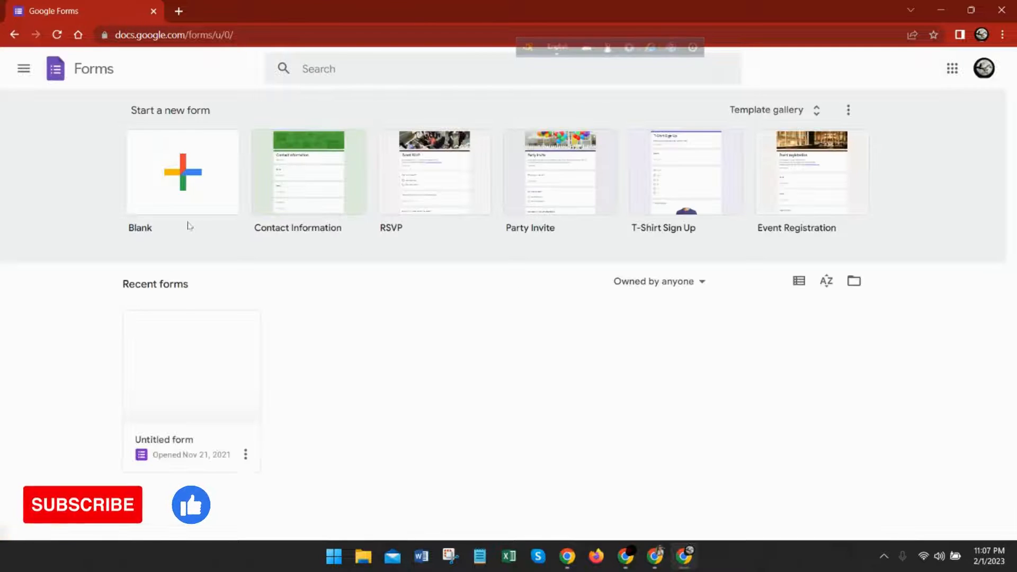
# - Create a blank form, open its theme settings and dismiss the text style tip
pyautogui.click(236, 190)
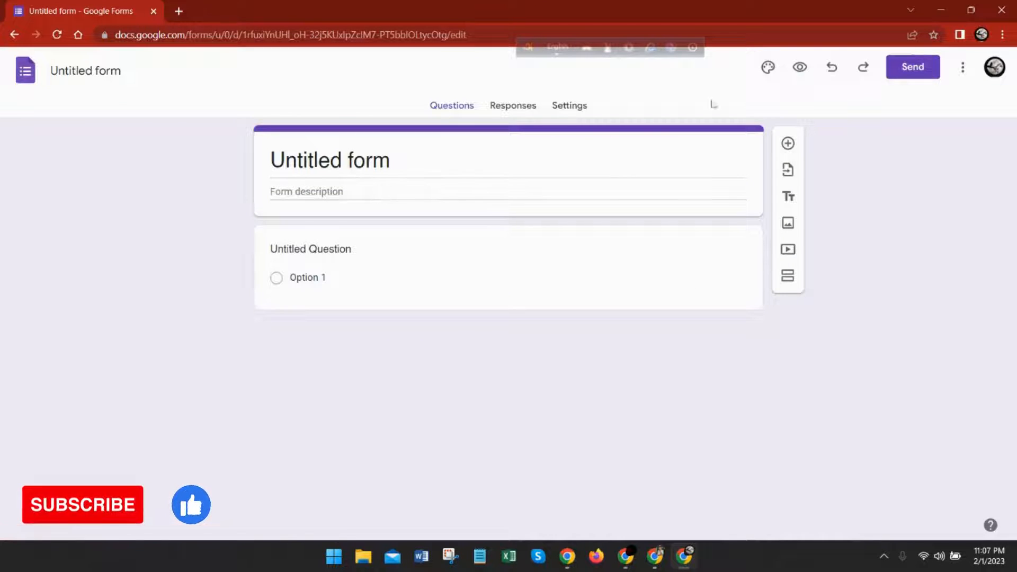
pyautogui.click(763, 70)
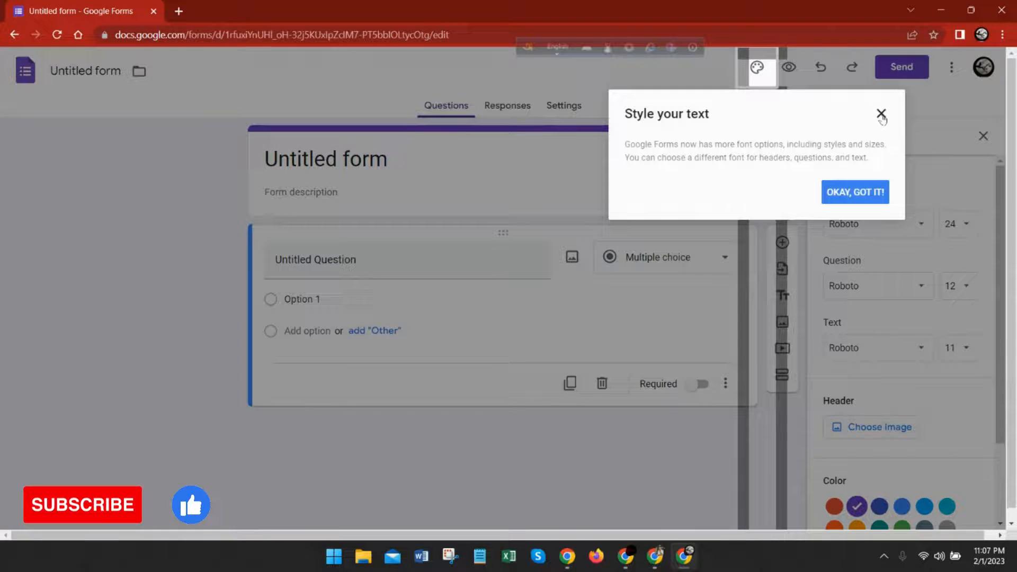
pyautogui.click(882, 114)
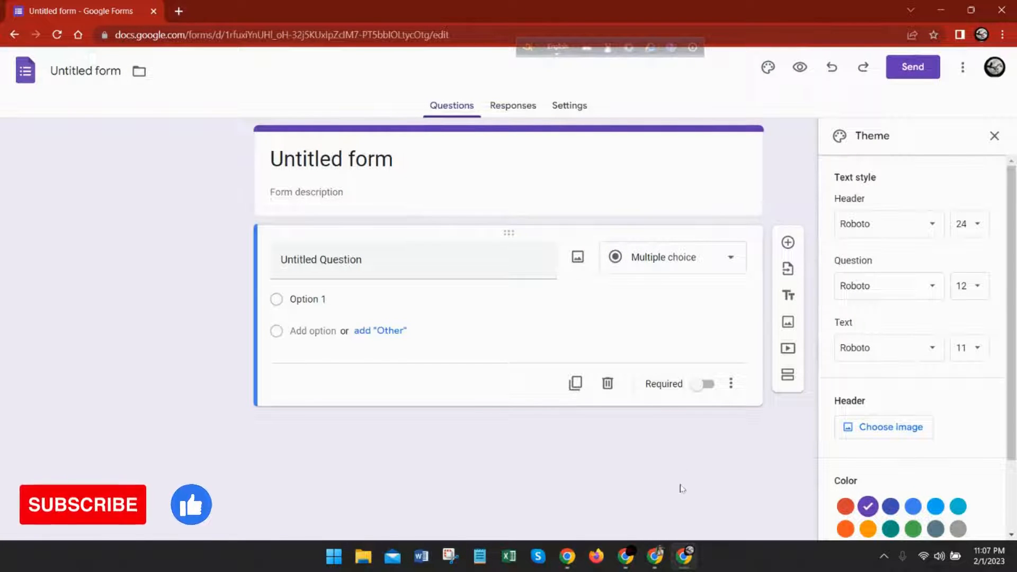
# - Switch to the other profile's browser window, search Google for "google form size" and highlight the recommended header image size
pyautogui.moveTo(646, 566)
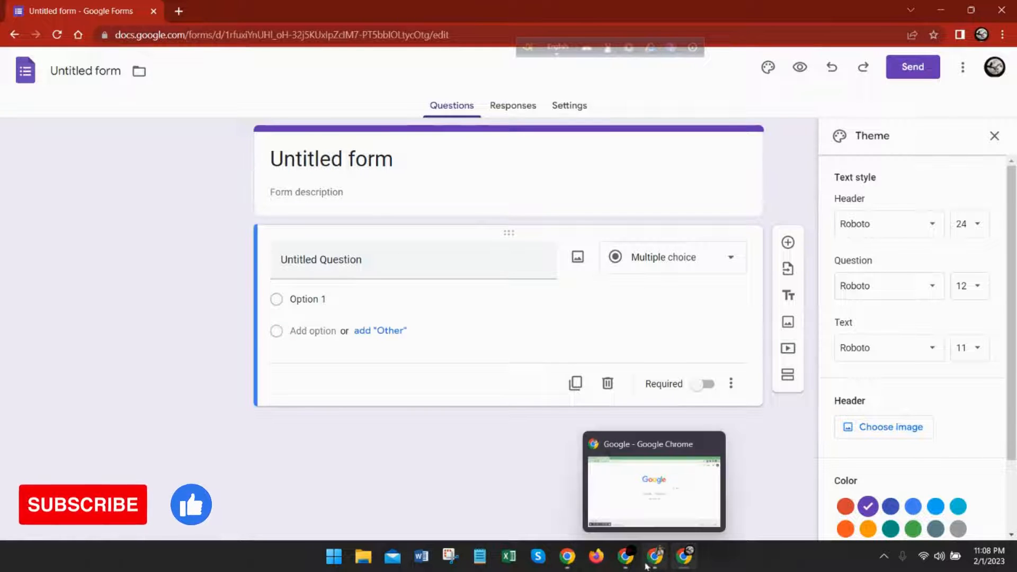
pyautogui.click(600, 462)
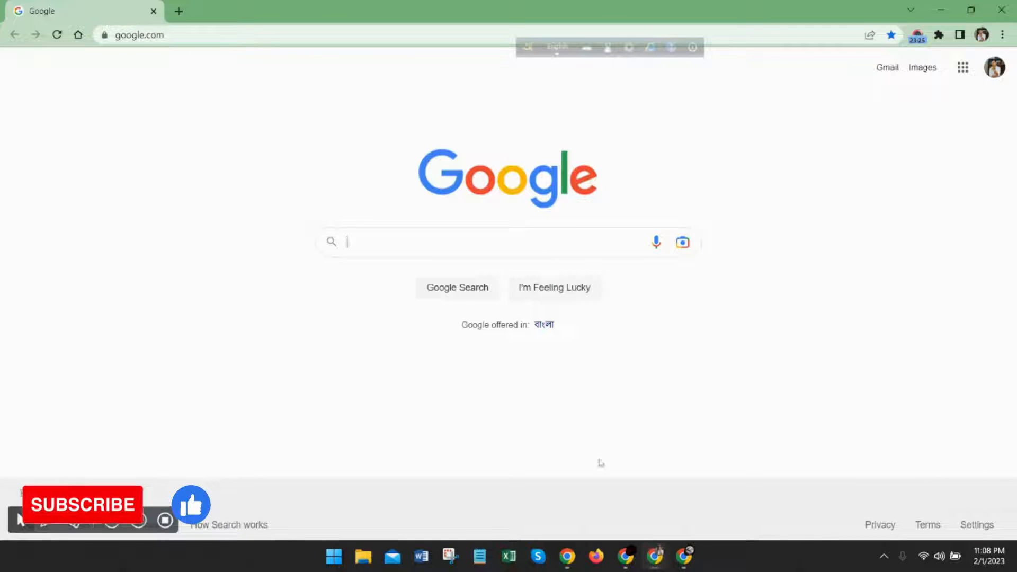
pyautogui.click(177, 12)
pyautogui.click(393, 276)
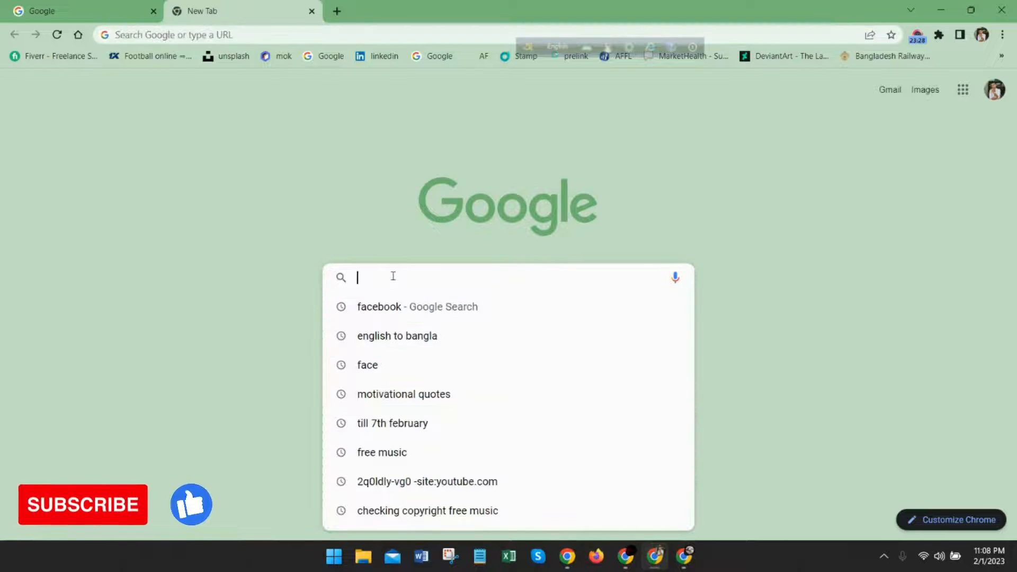
pyautogui.write('google ')
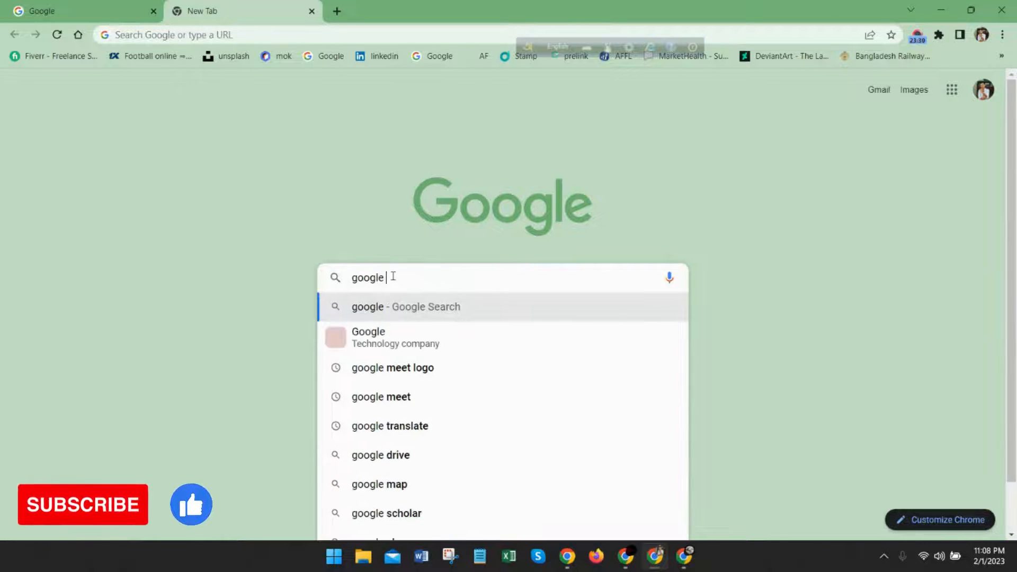
pyautogui.write('form')
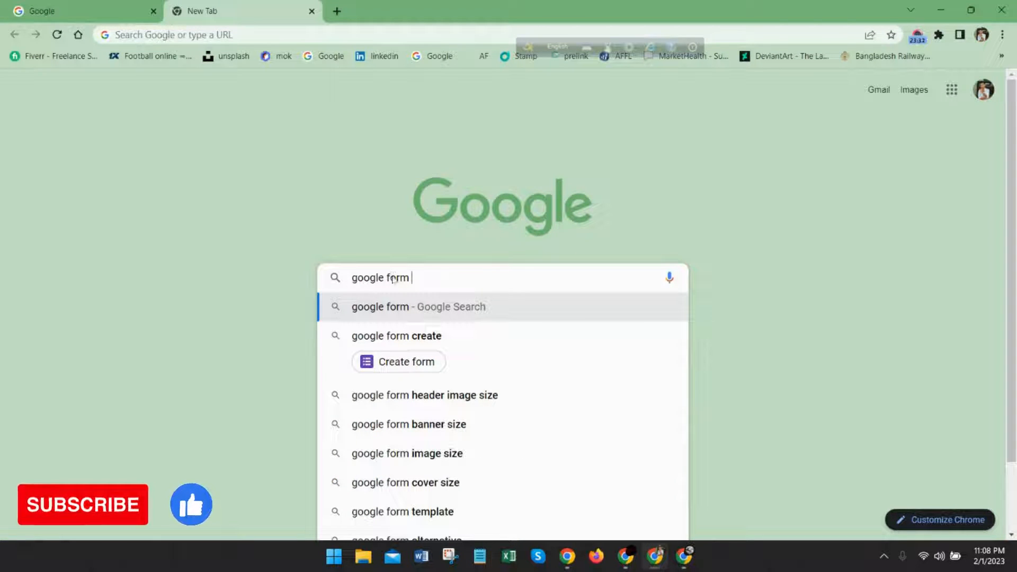
pyautogui.write(' size')
pyautogui.press('Return')
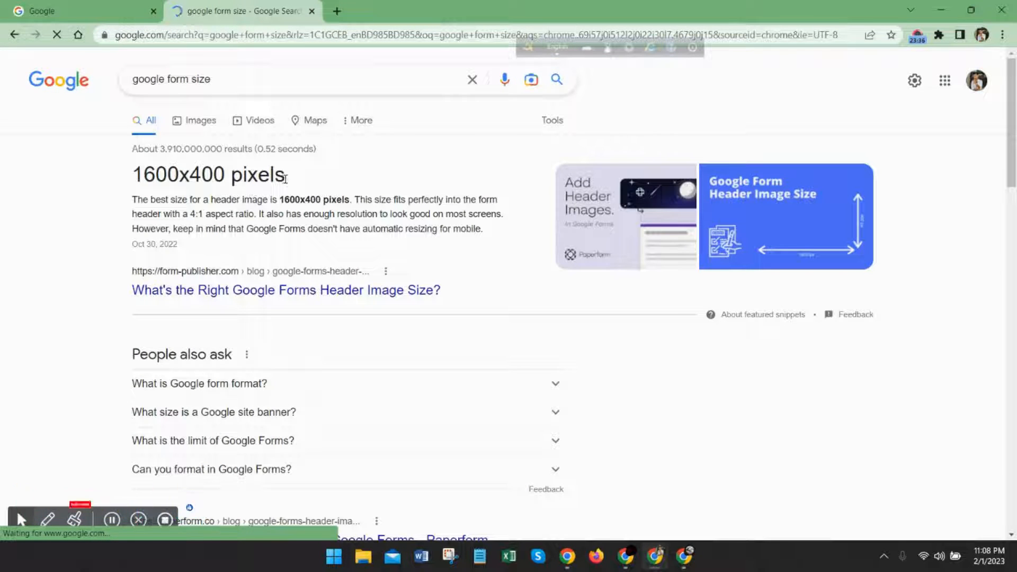
pyautogui.moveTo(267, 179); pyautogui.dragTo(134, 179)
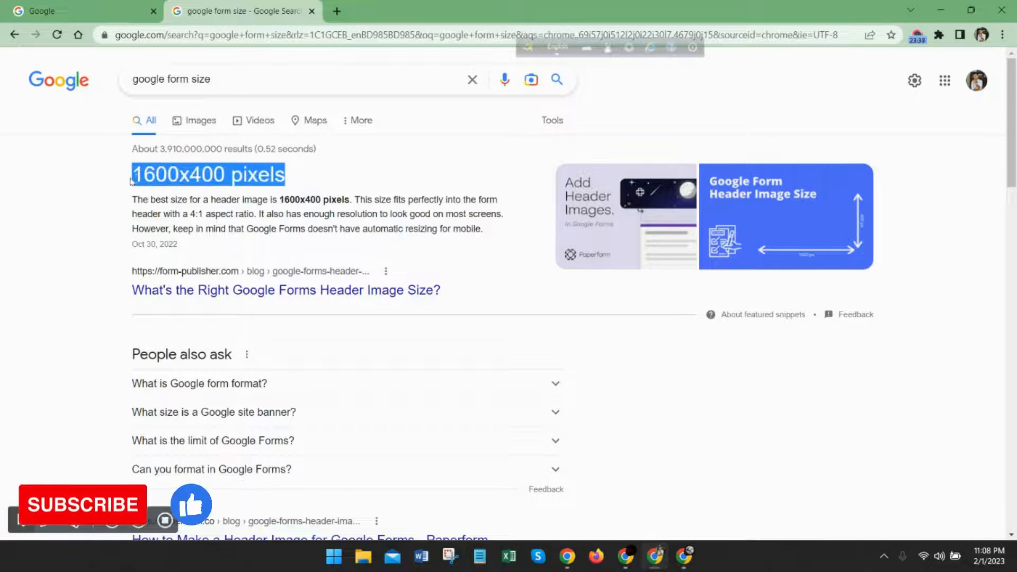
# - Open Canva in a new tab, create a custom 1600 × 400 px design and show its uploaded images
pyautogui.click(338, 10)
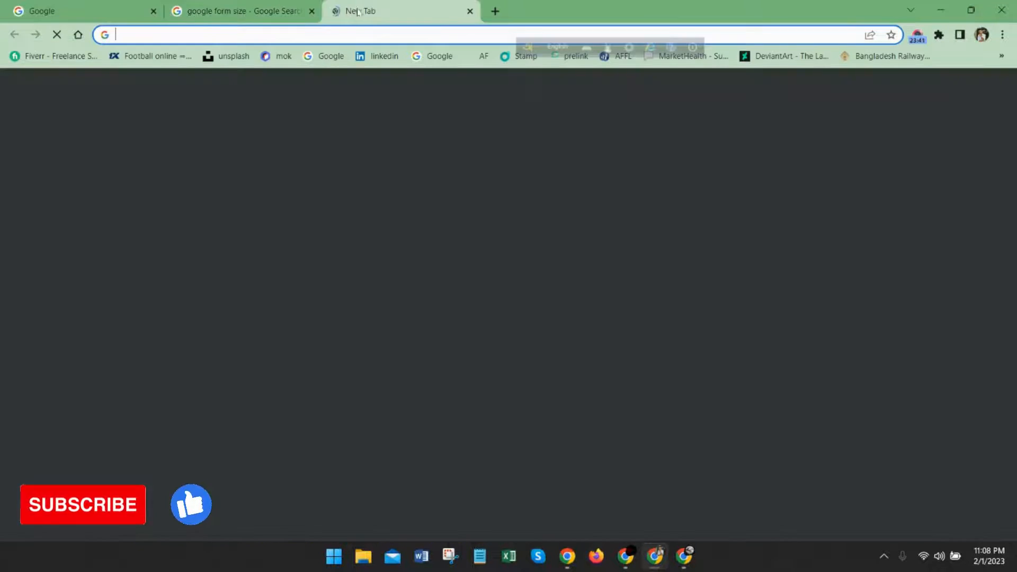
pyautogui.click(576, 335)
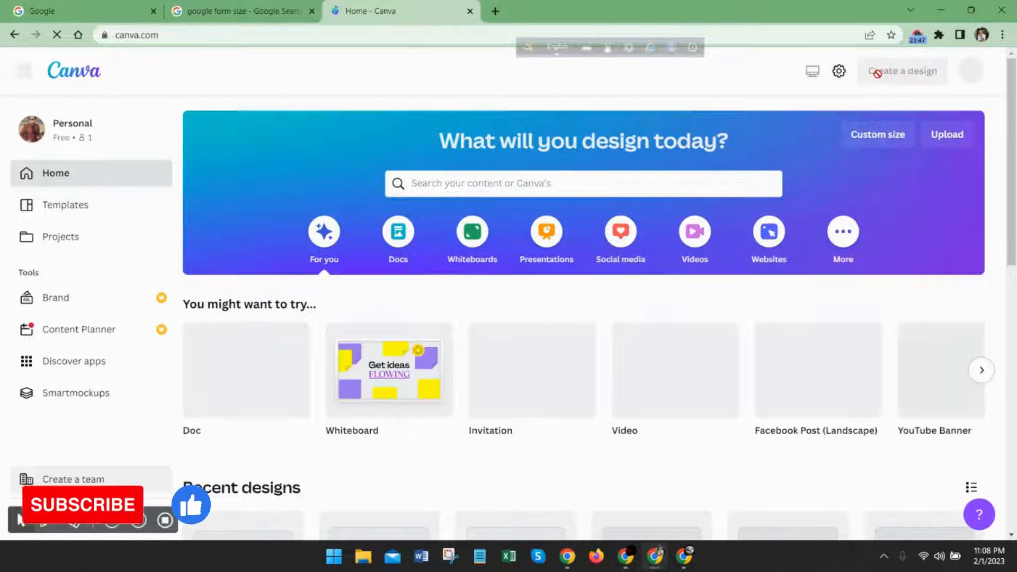
pyautogui.click(919, 79)
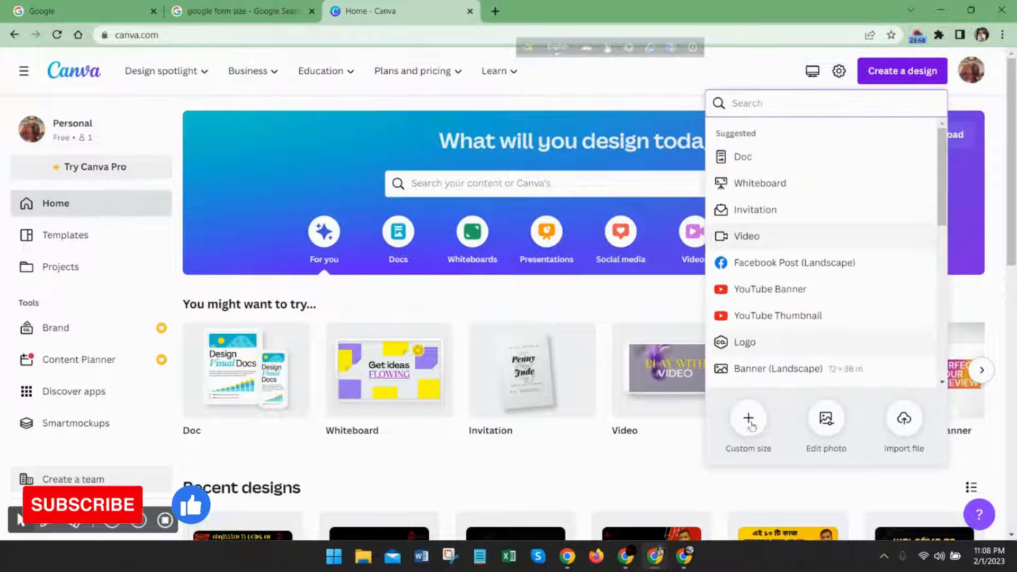
pyautogui.click(748, 419)
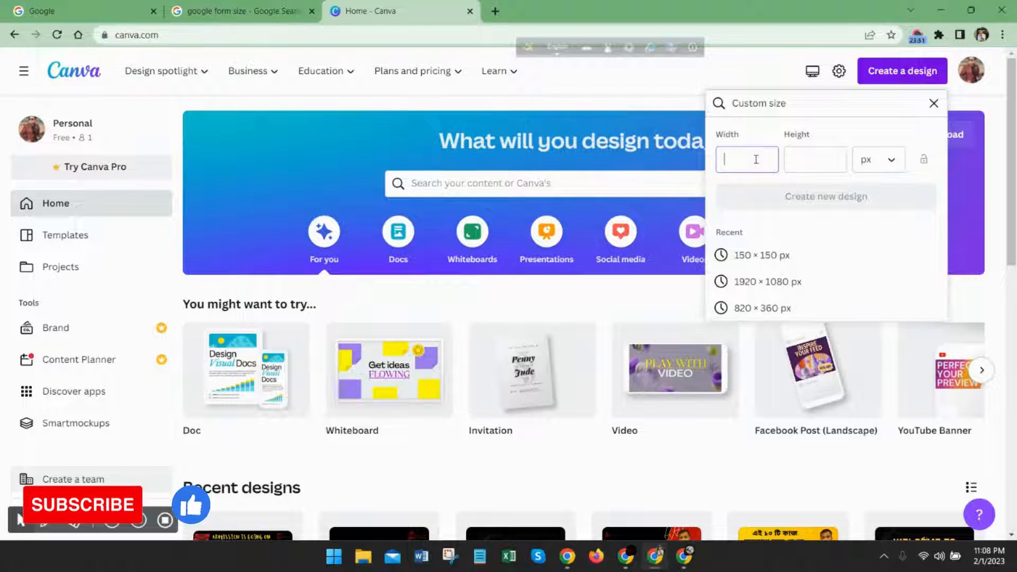
pyautogui.write('1600')
pyautogui.click(800, 159)
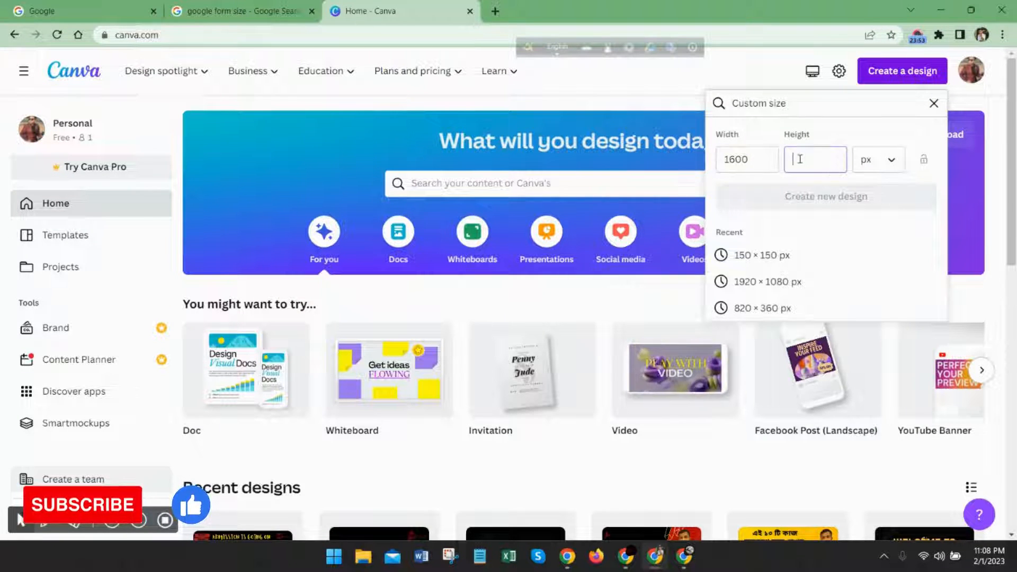
pyautogui.write('400')
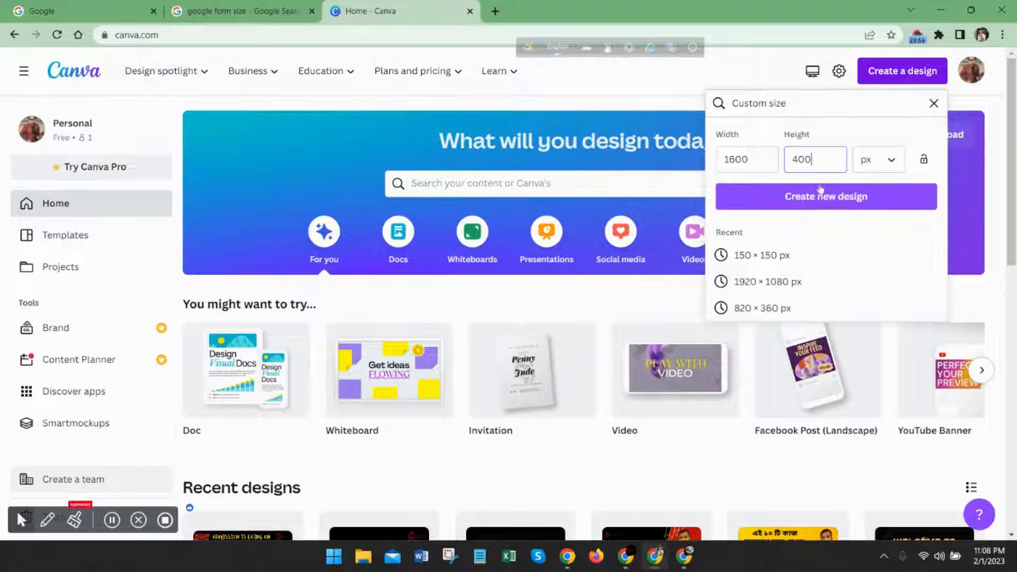
pyautogui.click(821, 197)
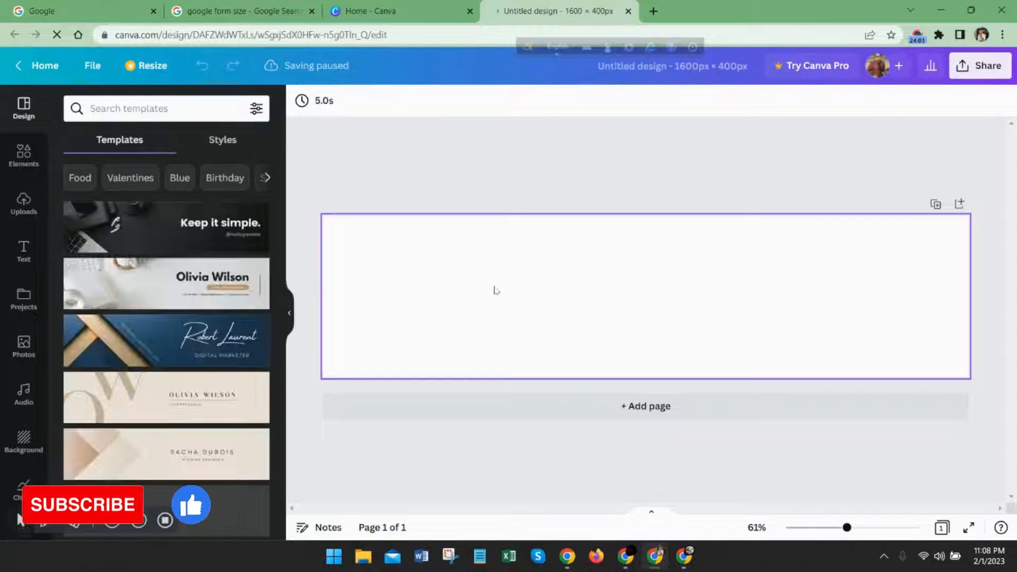
pyautogui.click(24, 204)
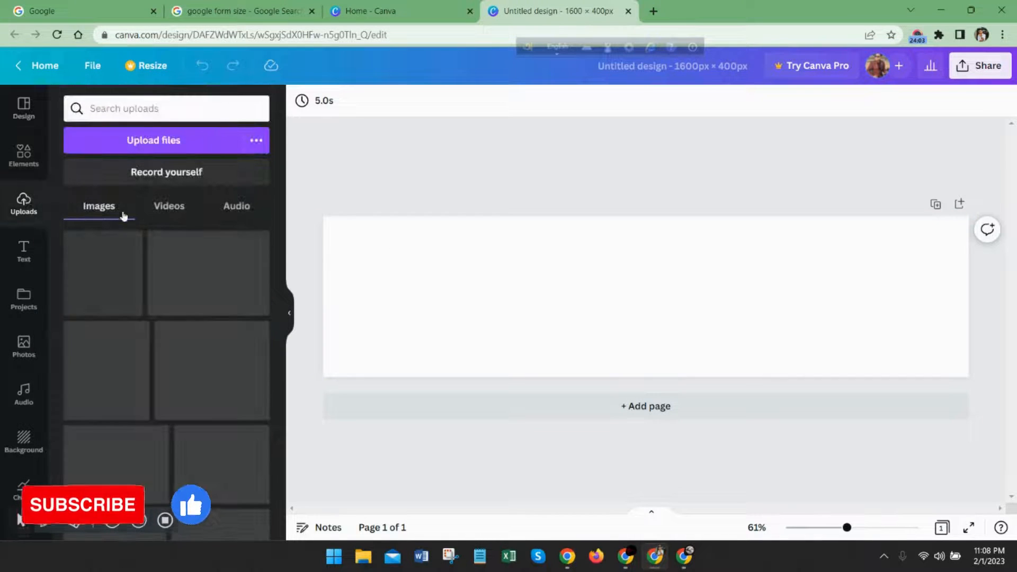
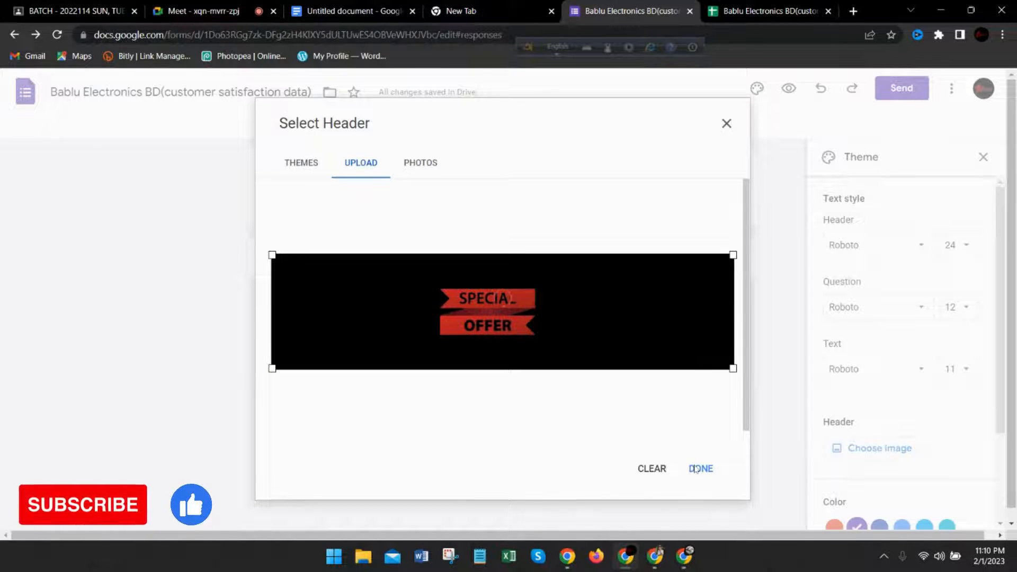
# - Apply the uploaded Special Offer image as the Bablu Electronics BD form's header and set the header font to Times New Roman
pyautogui.click(696, 469)
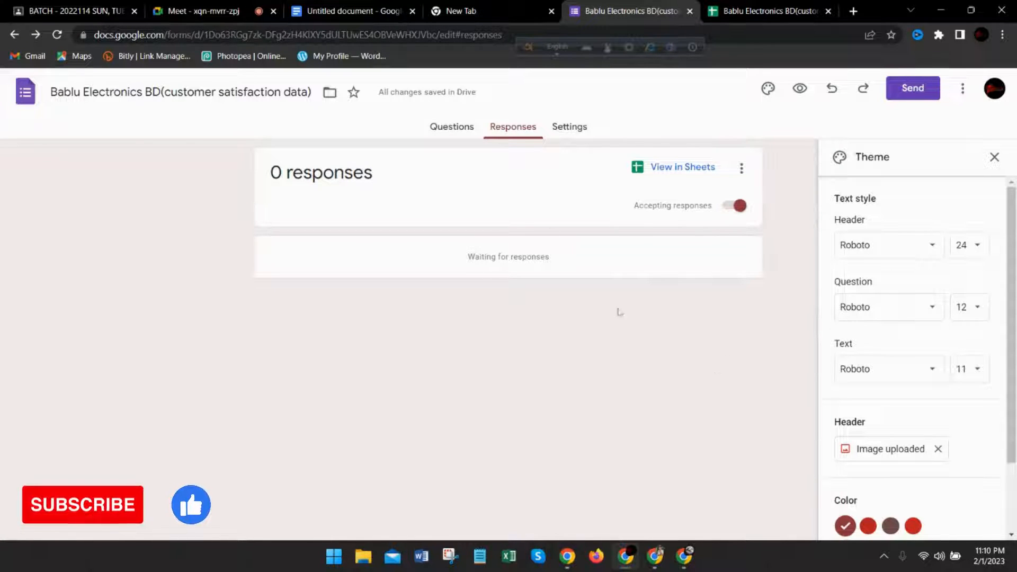
pyautogui.click(451, 126)
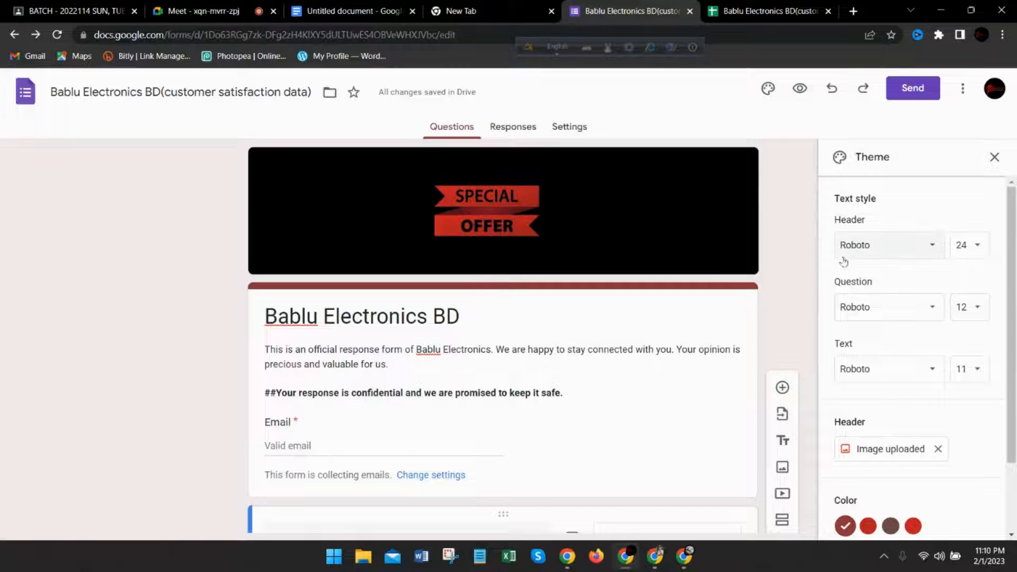
pyautogui.click(928, 249)
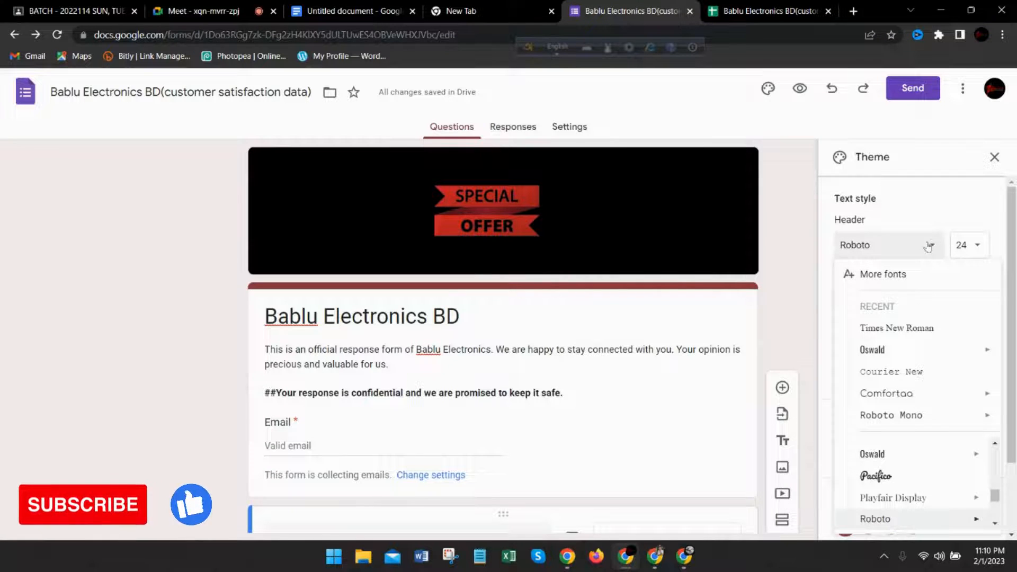
pyautogui.click(889, 330)
pyautogui.scroll(-2, 886, 360)
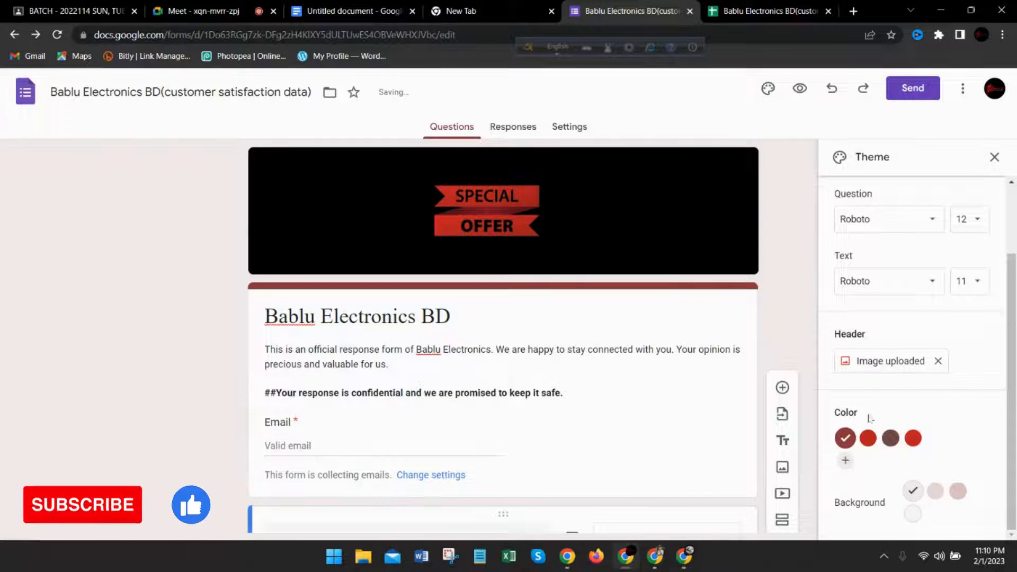
pyautogui.click(995, 157)
pyautogui.scroll(5, 331, 304)
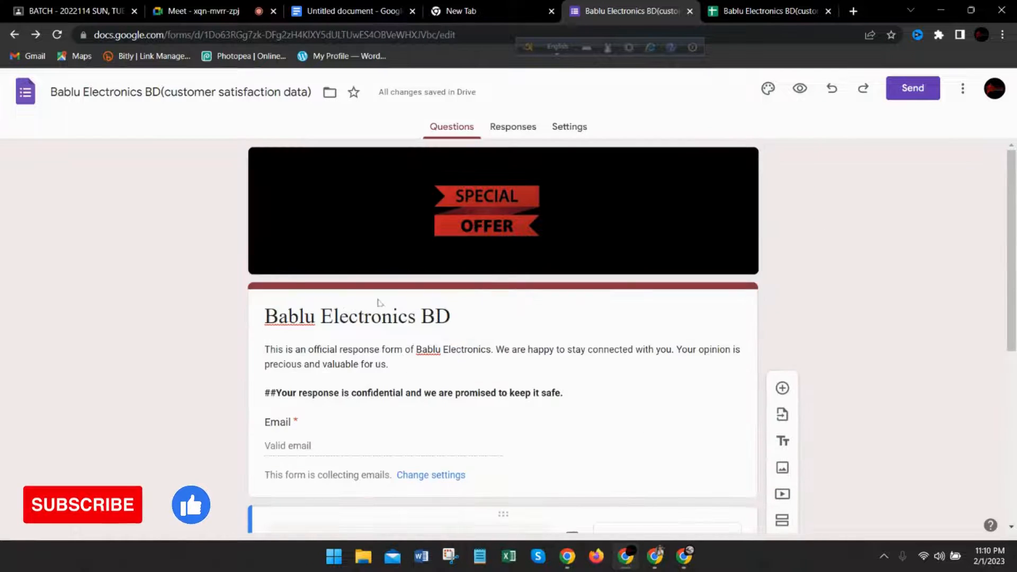
# - Open the linked response spreadsheet from the form's responses and close its older duplicate tab
pyautogui.click(528, 129)
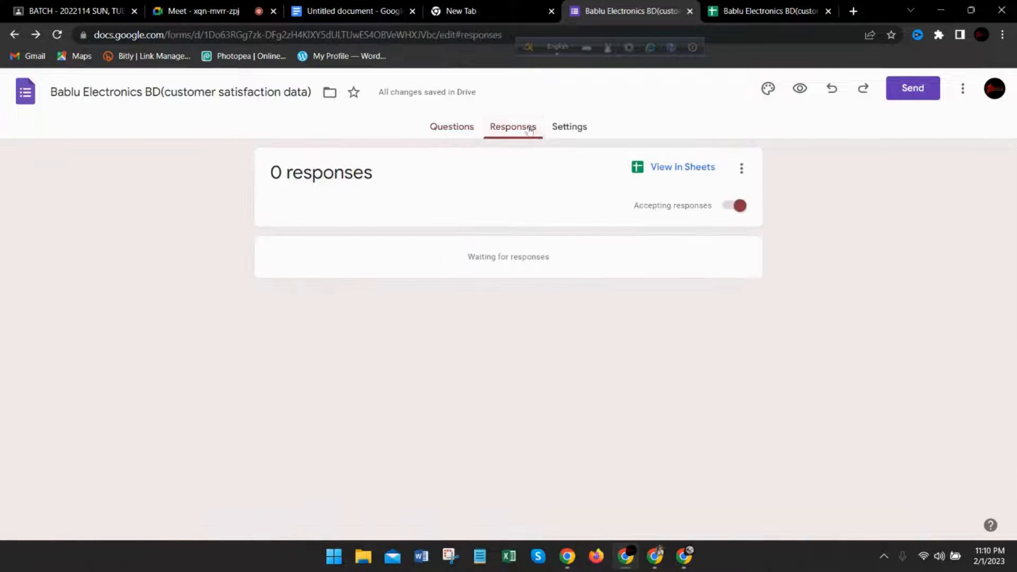
pyautogui.click(663, 164)
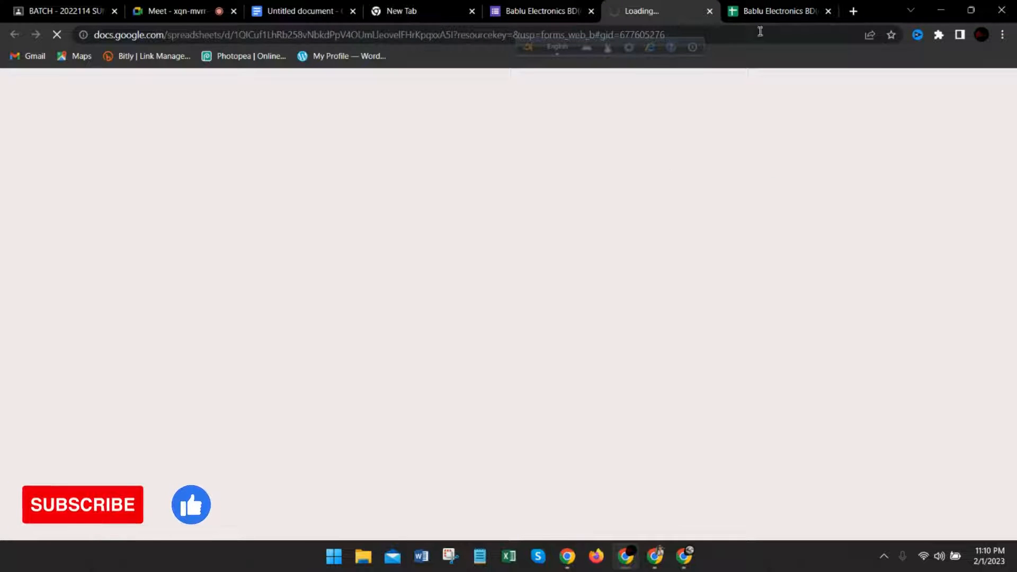
pyautogui.click(783, 12)
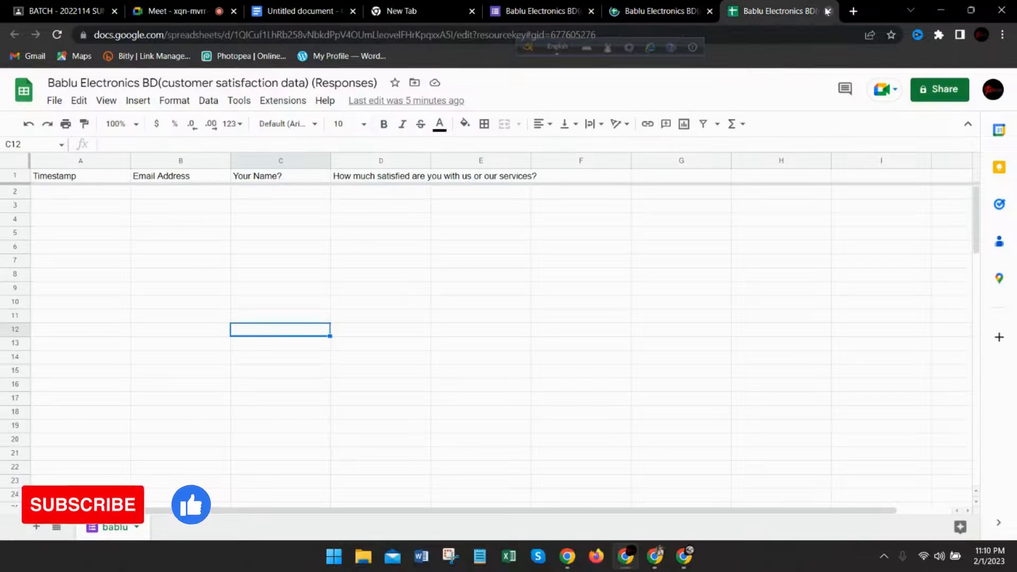
pyautogui.click(828, 11)
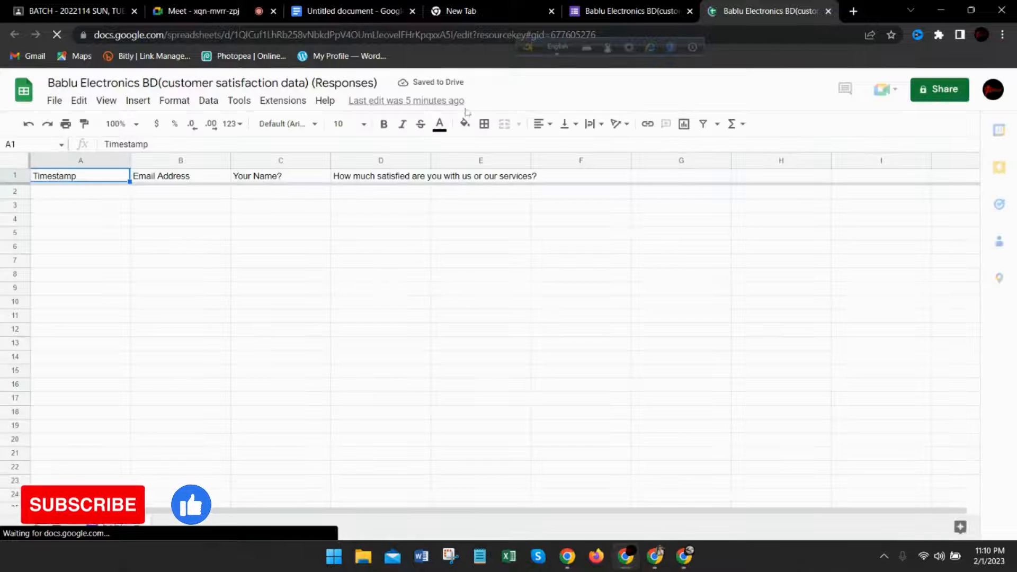
# - Check which Form Mule - Email Merge Utility options the responses spreadsheet offers
pyautogui.click(276, 99)
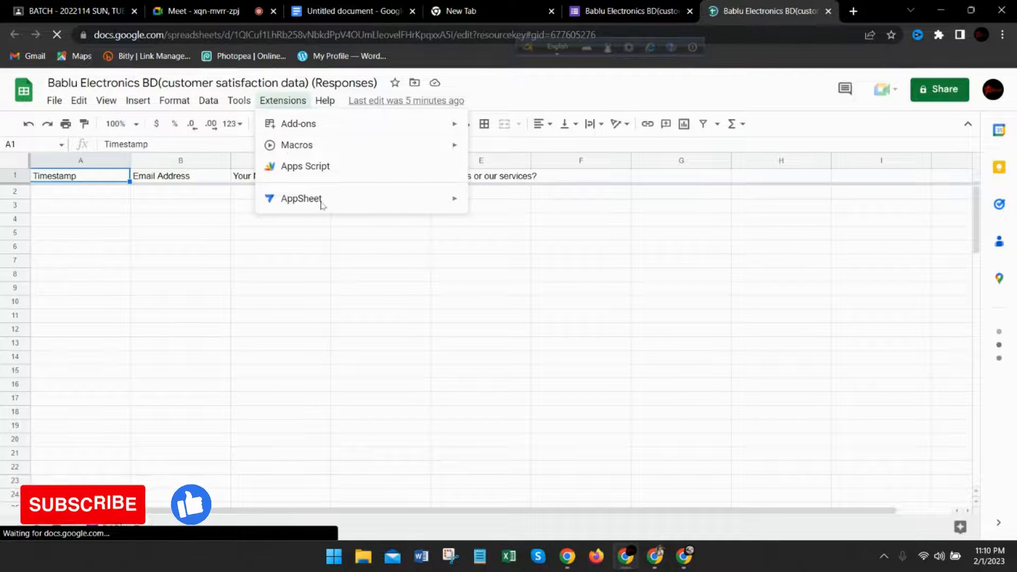
pyautogui.moveTo(347, 127)
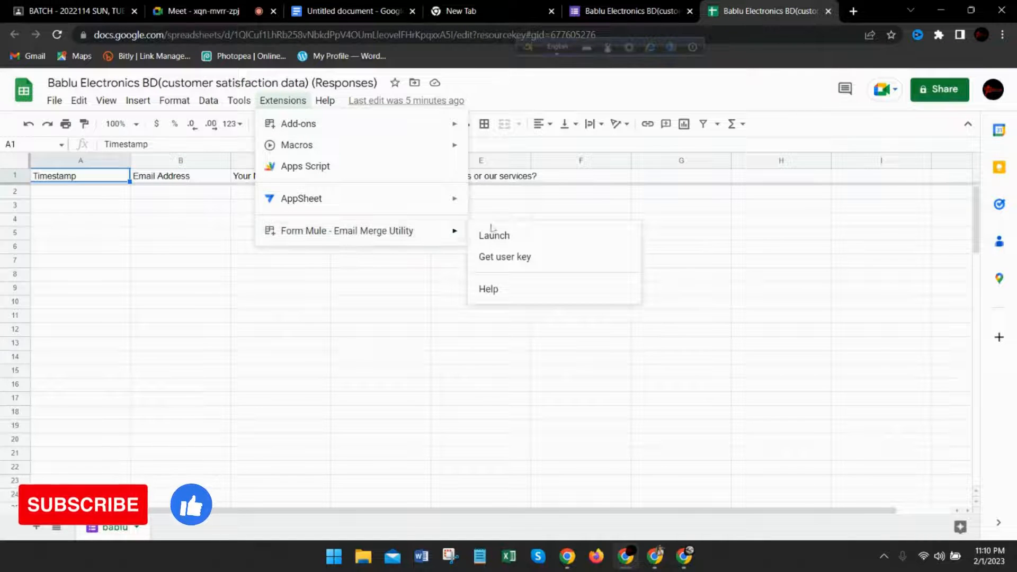
pyautogui.click(527, 97)
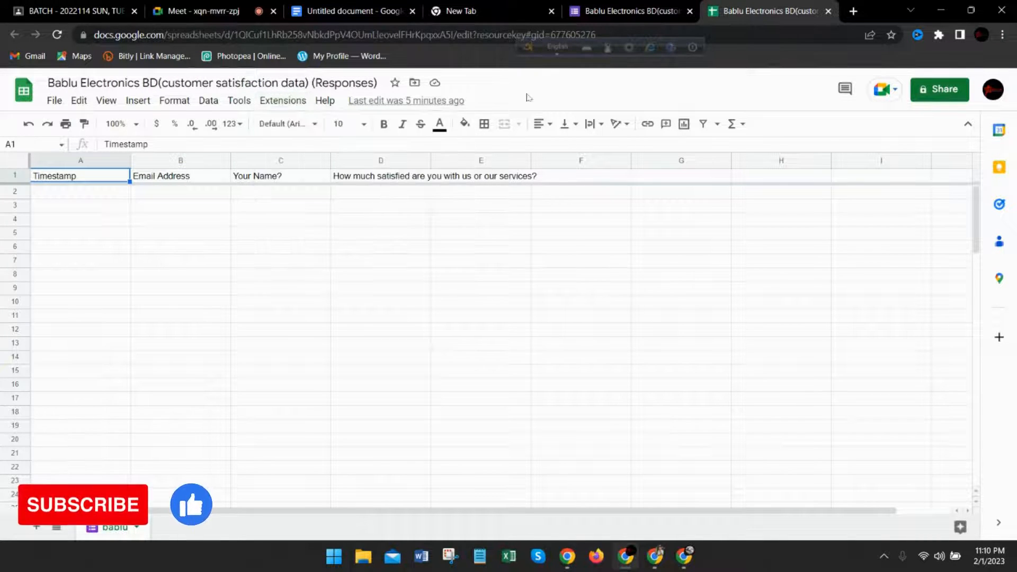
# - Switch to the night profile's untitled form, title it "confidence it" and enter "'vofijhvbdnjcpuicohudgbnskcm" as the description
pyautogui.click(691, 566)
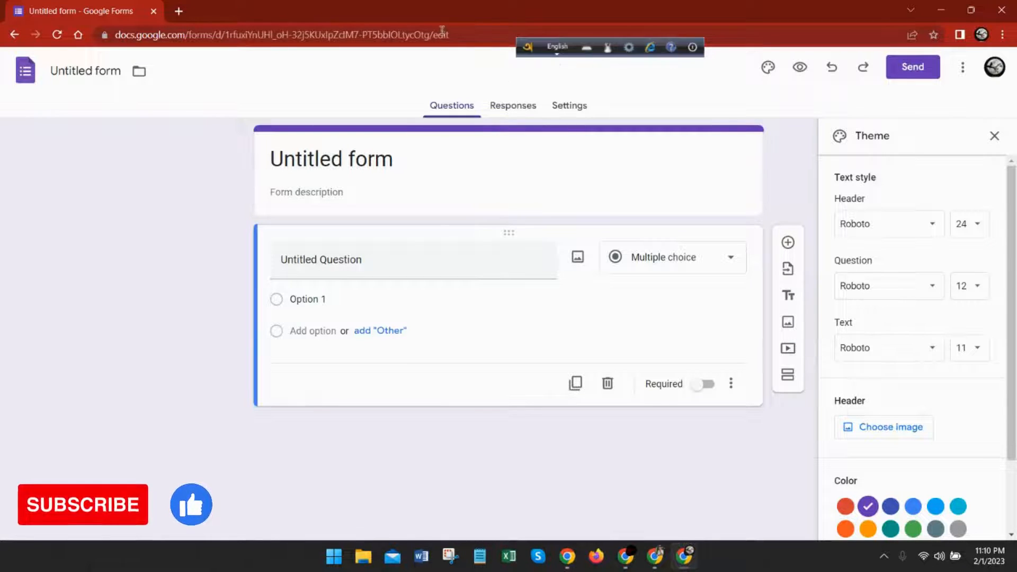
pyautogui.click(399, 159)
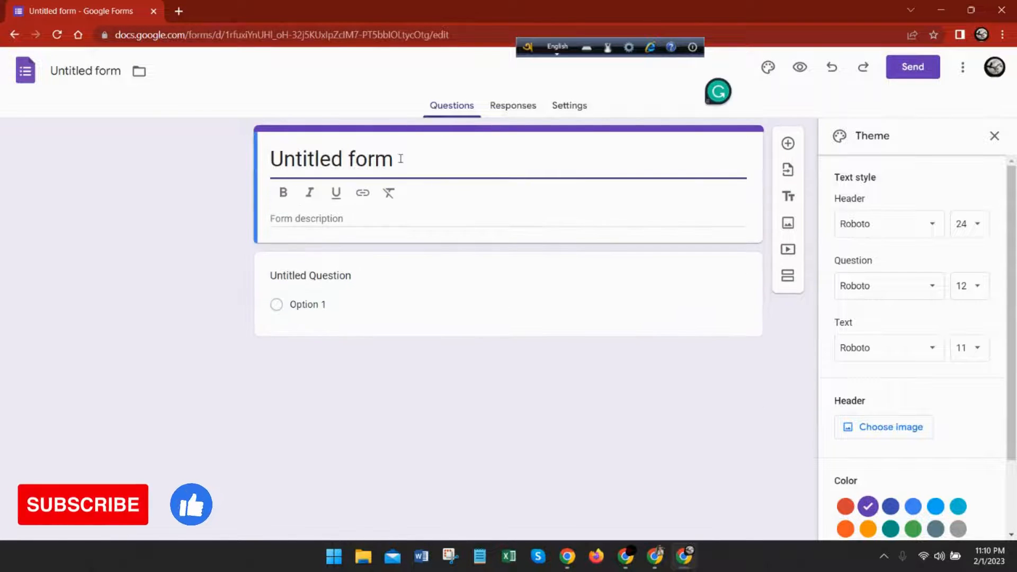
pyautogui.press('BackSpace')
pyautogui.press('BackSpace')
pyautogui.press('BackSpace')
pyautogui.press('BackSpace')
pyautogui.press('BackSpace')
pyautogui.press('BackSpace')
pyautogui.press('BackSpace')
pyautogui.press('BackSpace')
pyautogui.press('BackSpace')
pyautogui.press('BackSpace')
pyautogui.press('BackSpace')
pyautogui.press('BackSpace')
pyautogui.write('c')
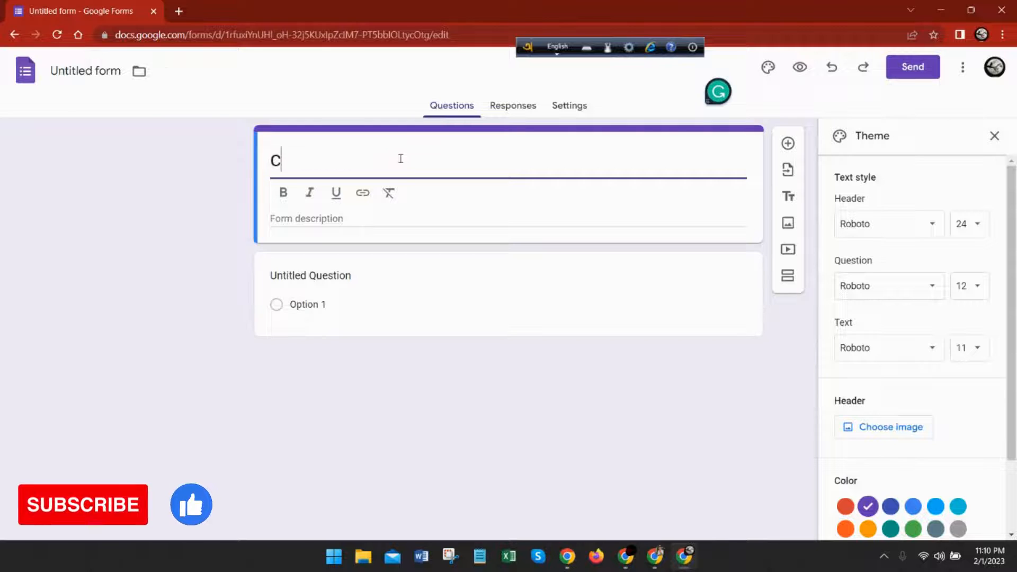
pyautogui.write('onfidence it')
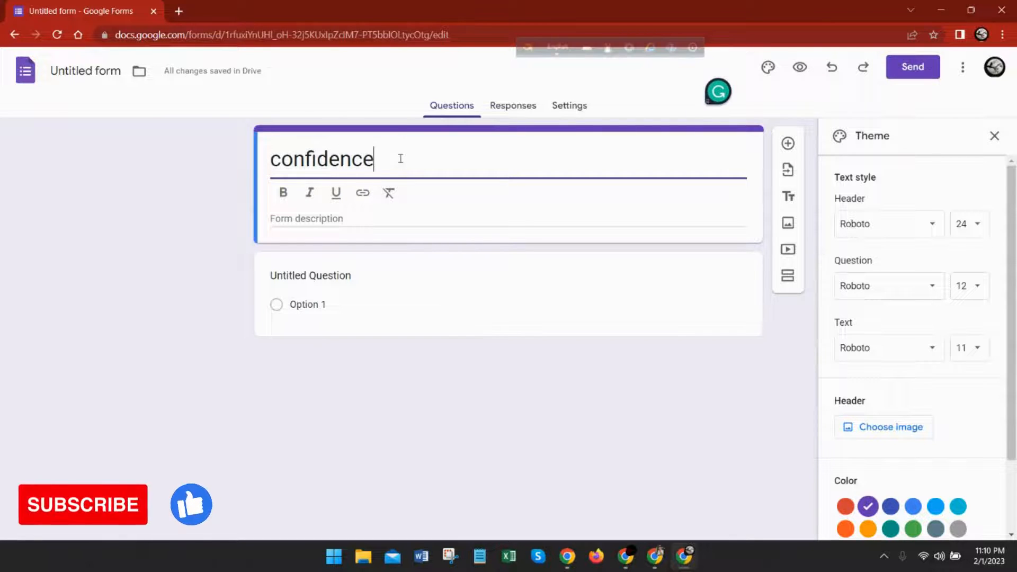
pyautogui.click(311, 219)
pyautogui.write('vofijhvbdnjcpuicohudgbnskcm')
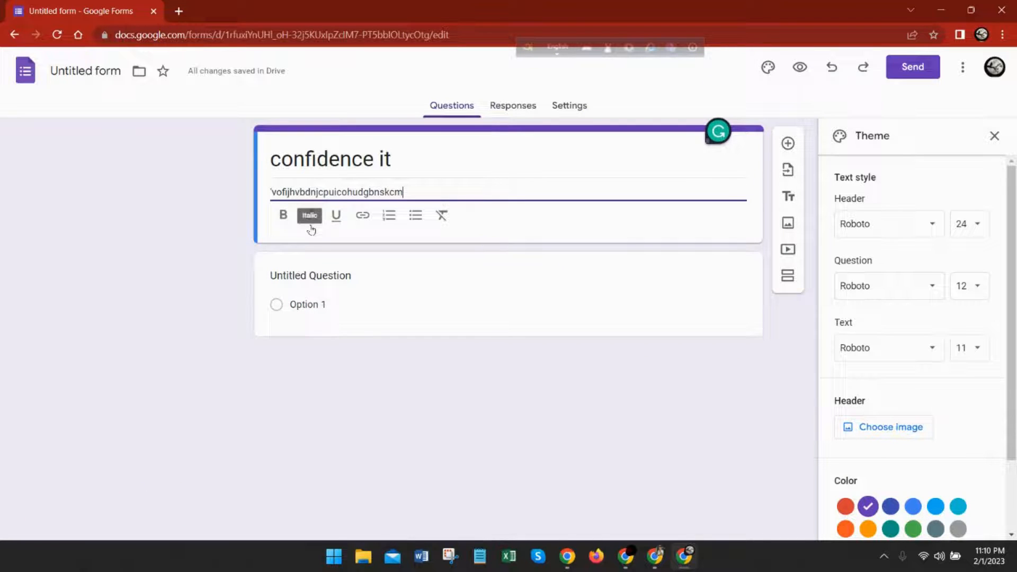
# - Replace the untitled question's text with "name"
pyautogui.click(327, 268)
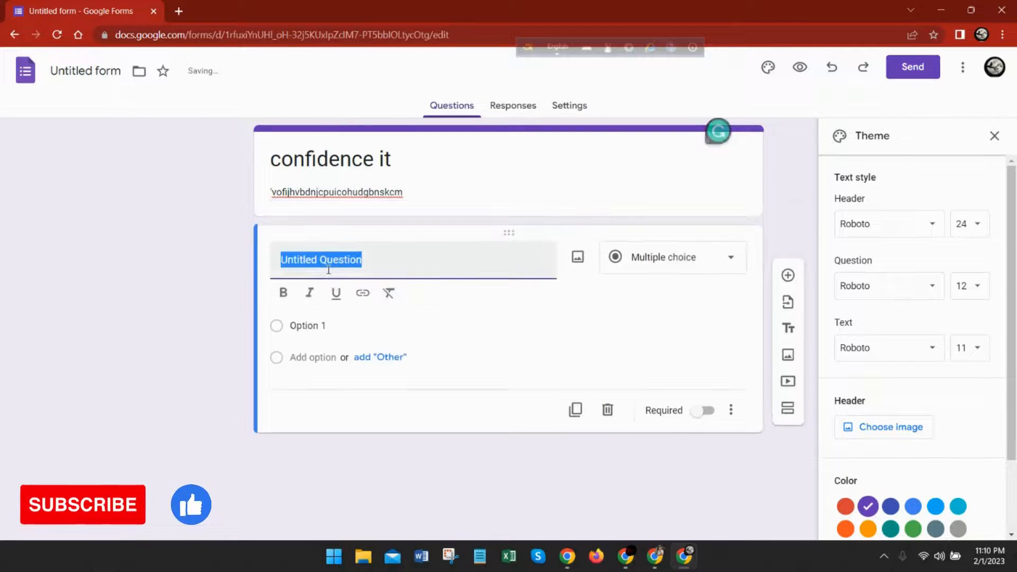
pyautogui.write('name')
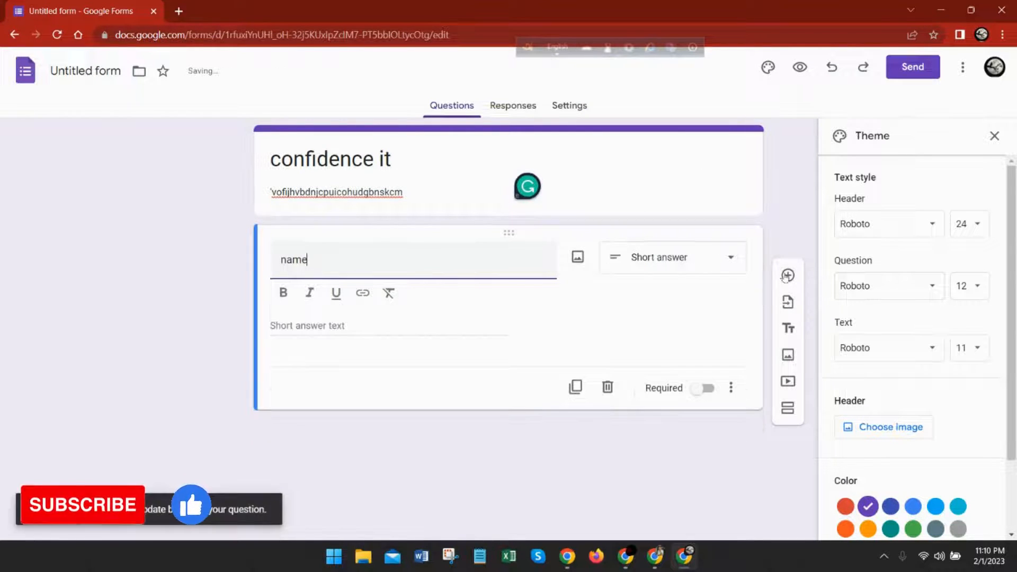
# - Make the name question required and add a linear scale question titled "rating" below it
pyautogui.click(707, 389)
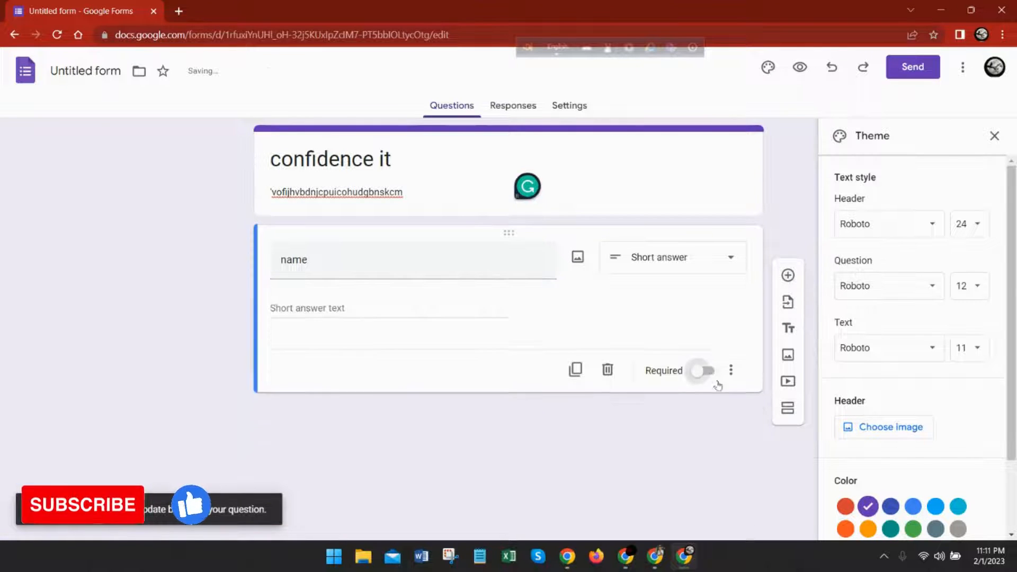
pyautogui.click(706, 362)
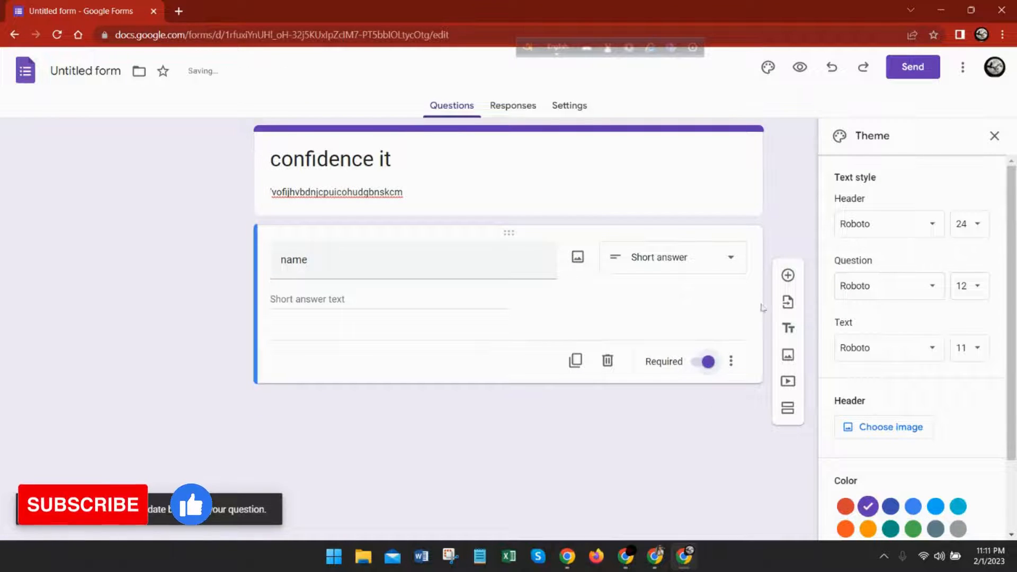
pyautogui.click(788, 275)
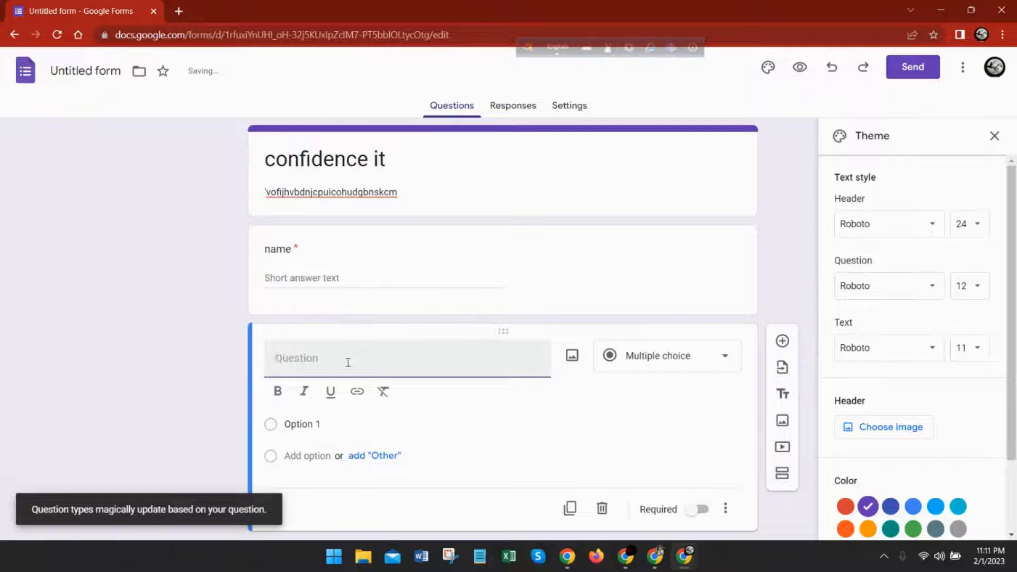
pyautogui.write('rating')
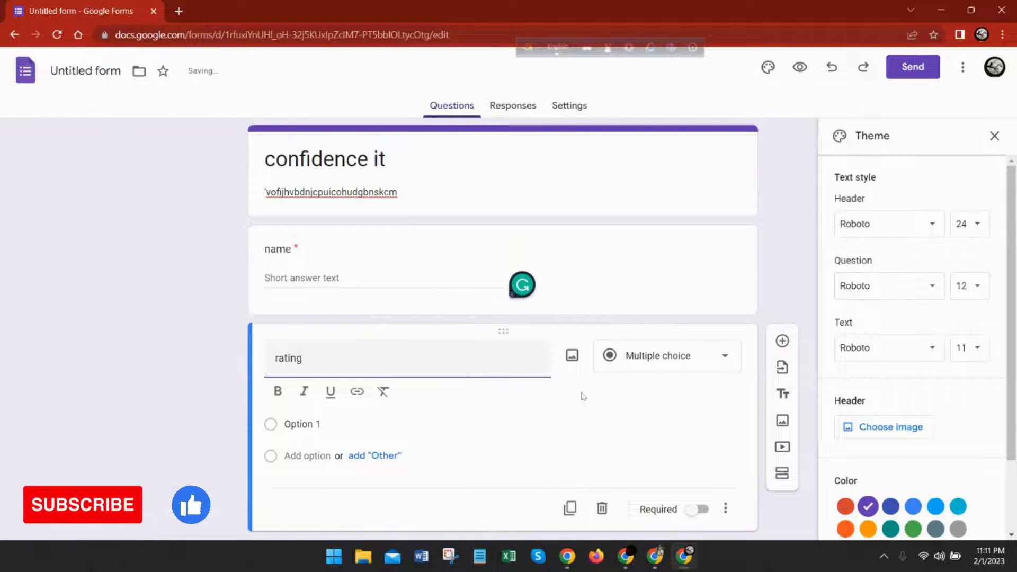
pyautogui.click(708, 356)
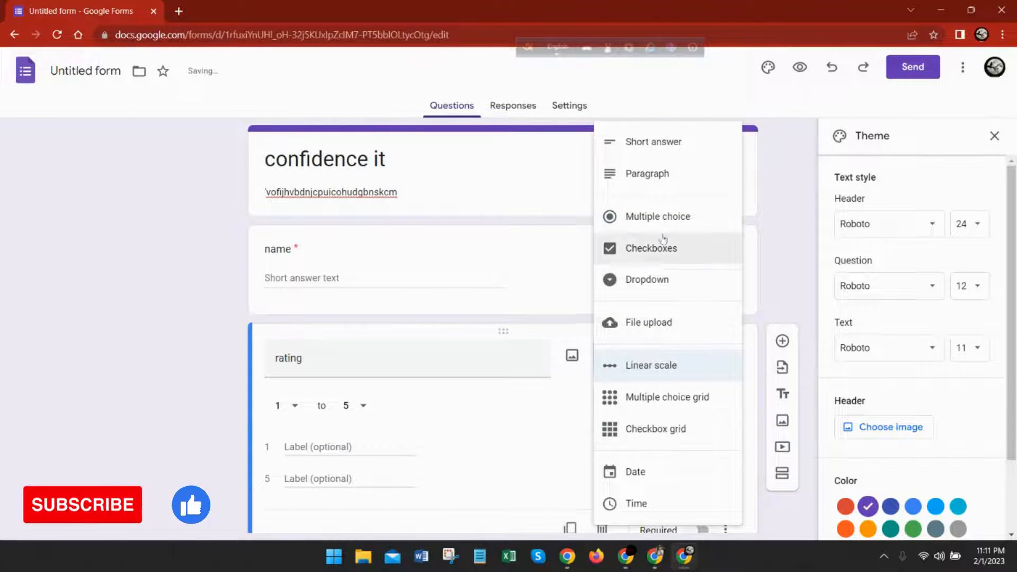
pyautogui.click(657, 366)
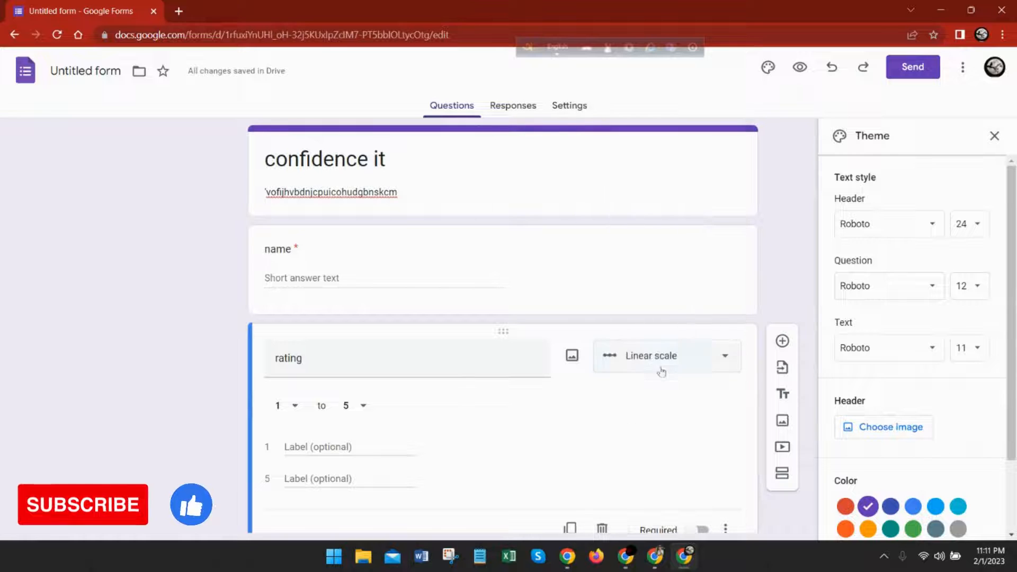
# - Label the rating scale's 1 as "bad" and 5 as "excellent", and make the question required
pyautogui.click(335, 448)
pyautogui.write('bad')
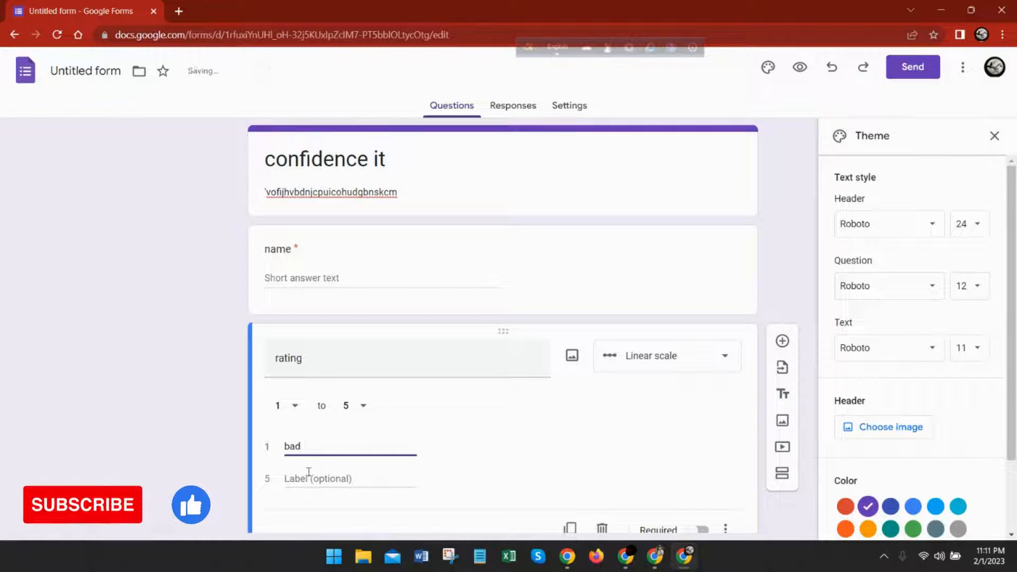
pyautogui.click(309, 474)
pyautogui.write('excel')
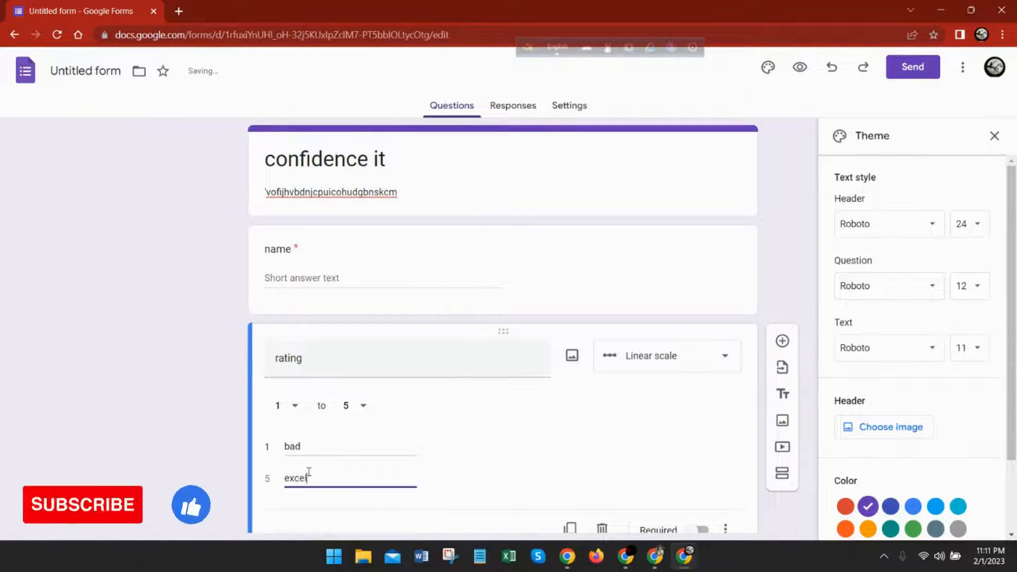
pyautogui.write('lent')
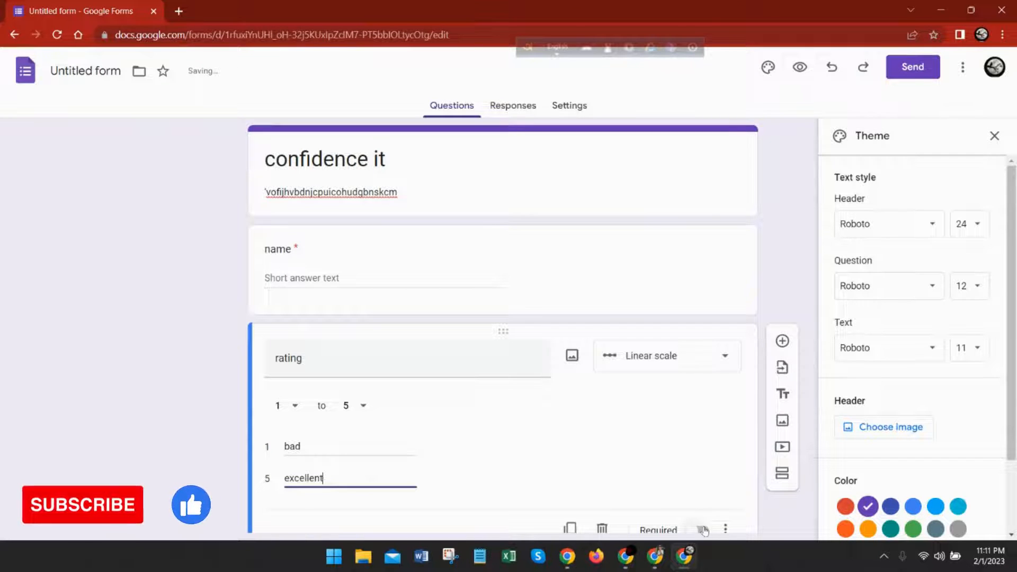
pyautogui.click(702, 529)
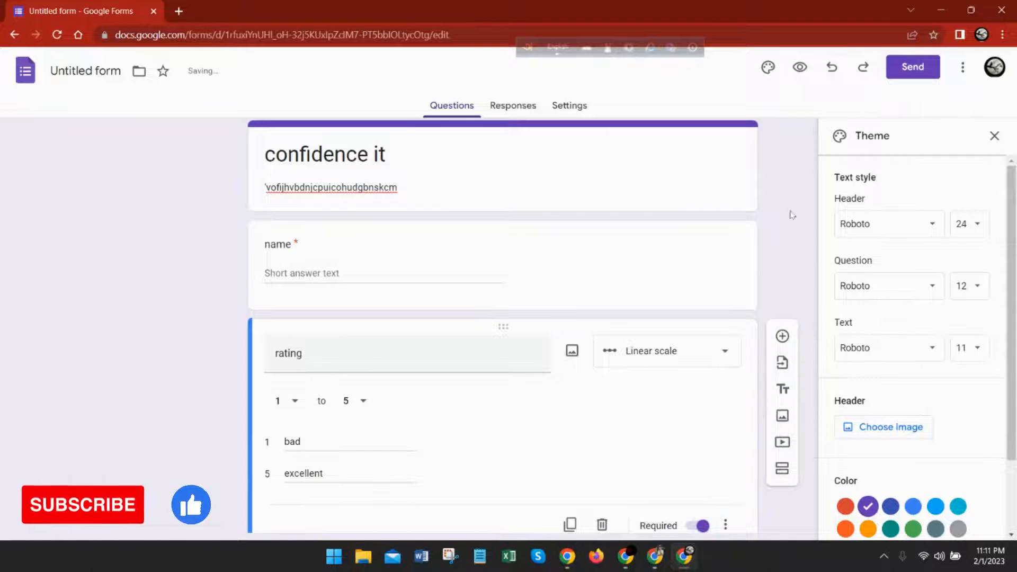
# - Link the form's responses to a new spreadsheet named "Untitled form (Responses)"
pyautogui.click(526, 104)
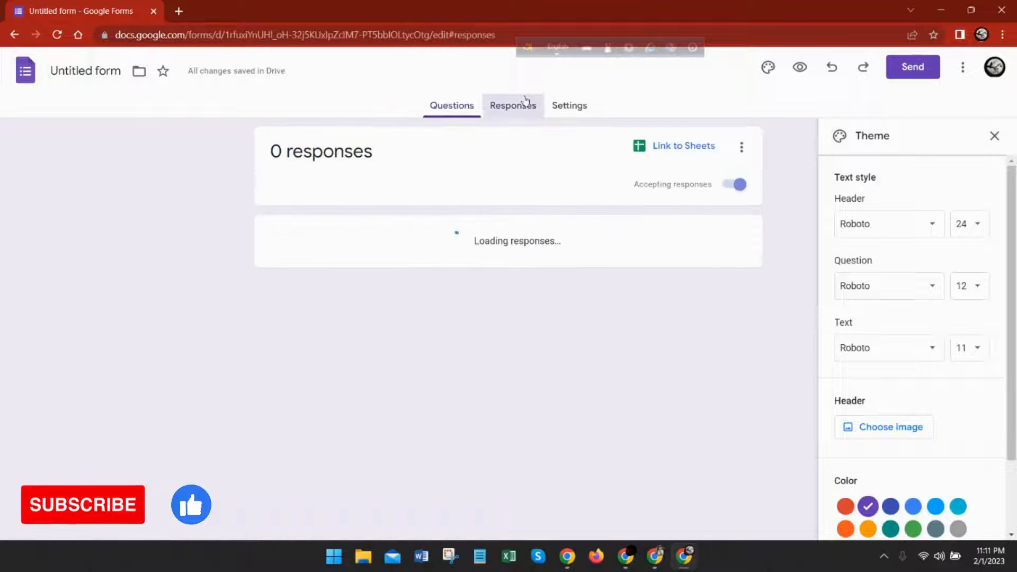
pyautogui.click(661, 151)
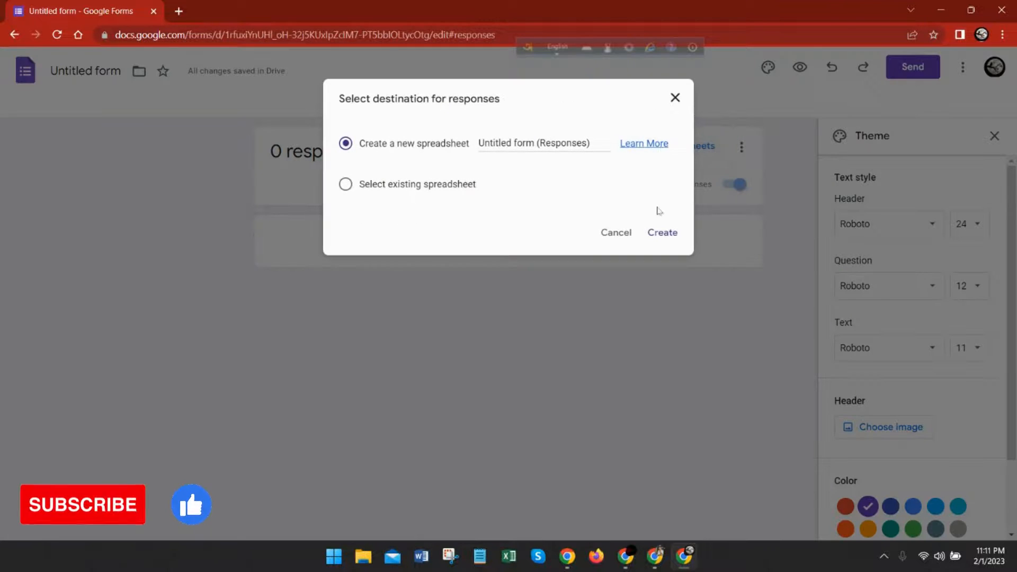
pyautogui.click(658, 234)
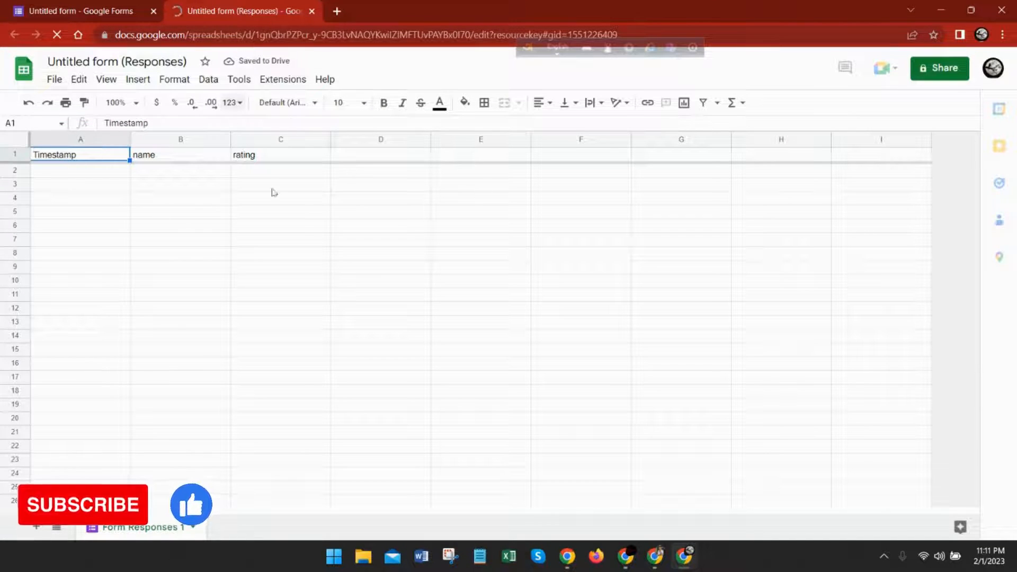
# - In Form Mule's merge setup, choose Form Responses 1 as the source sheet and turn on sending on form submit
pyautogui.click(287, 81)
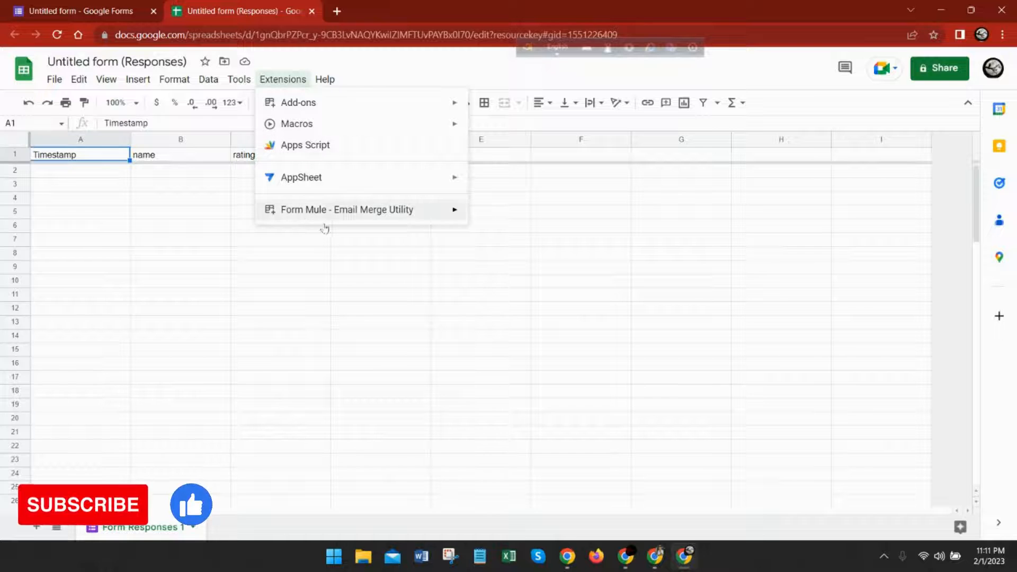
pyautogui.moveTo(370, 210)
pyautogui.click(489, 214)
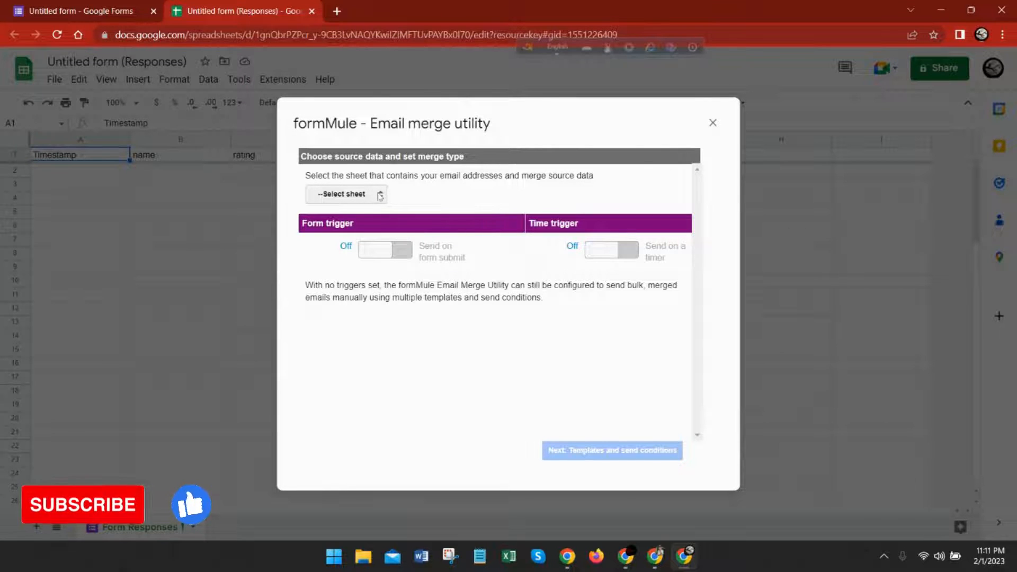
pyautogui.click(380, 195)
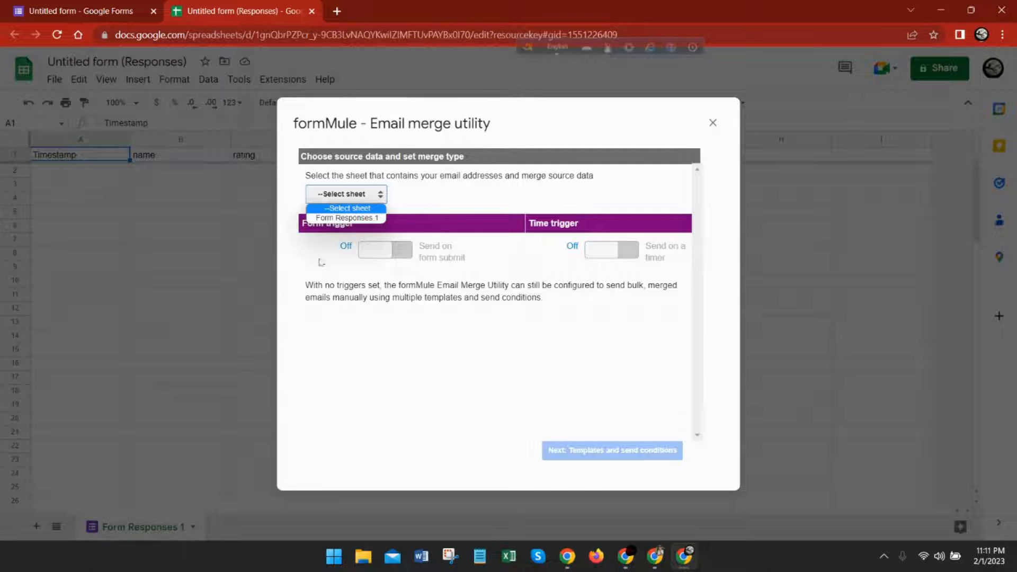
pyautogui.click(345, 218)
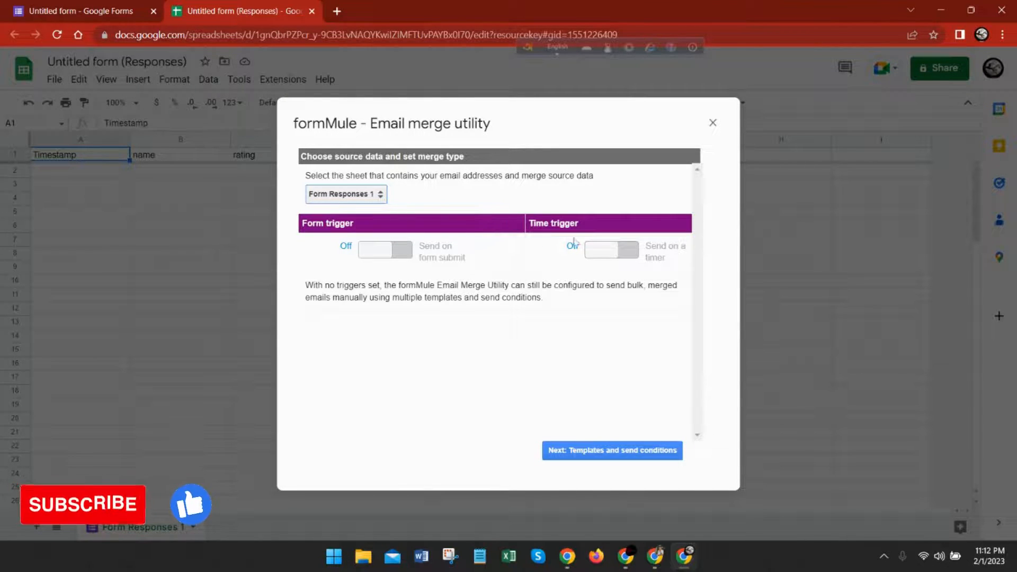
pyautogui.click(405, 255)
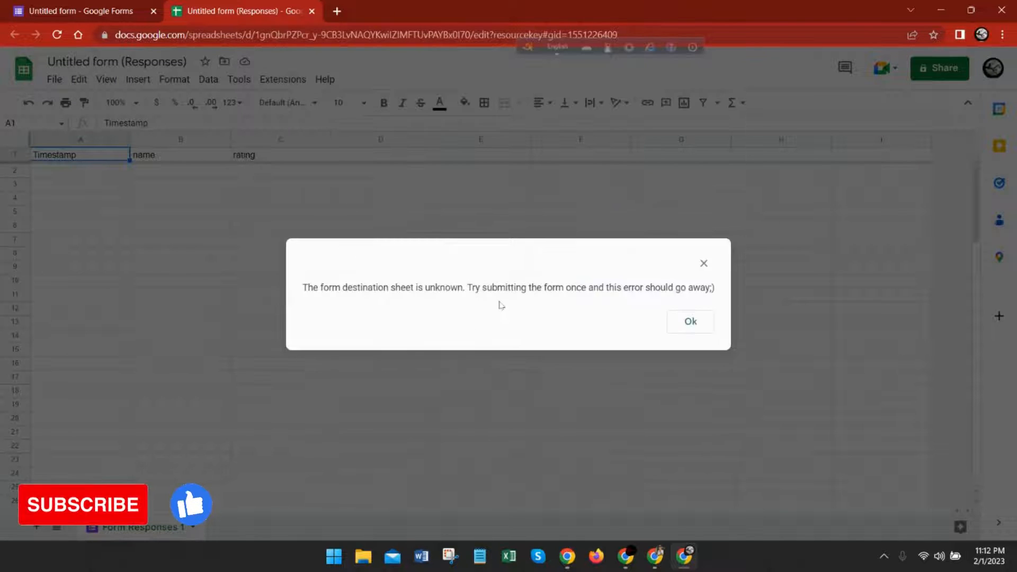
pyautogui.click(690, 321)
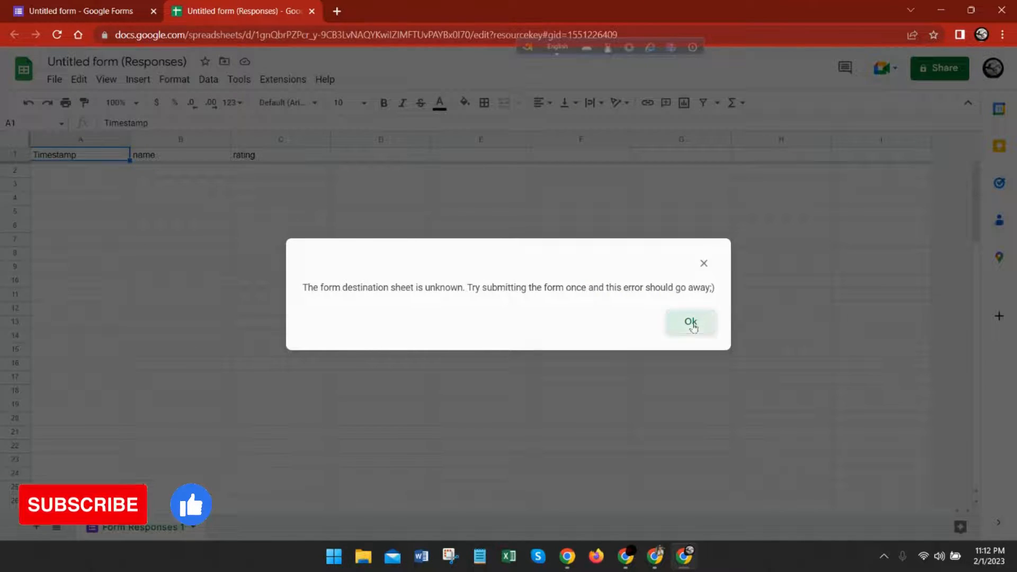
# - Reopen Form Mule's source data and merge type setup and continue to the templates and send conditions
pyautogui.click(283, 79)
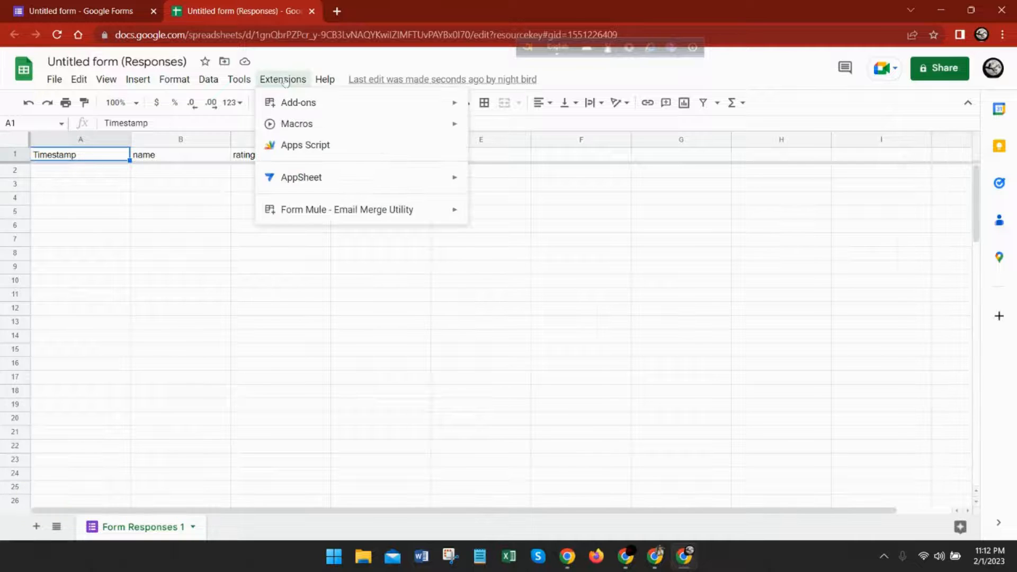
pyautogui.moveTo(339, 210)
pyautogui.moveTo(481, 215)
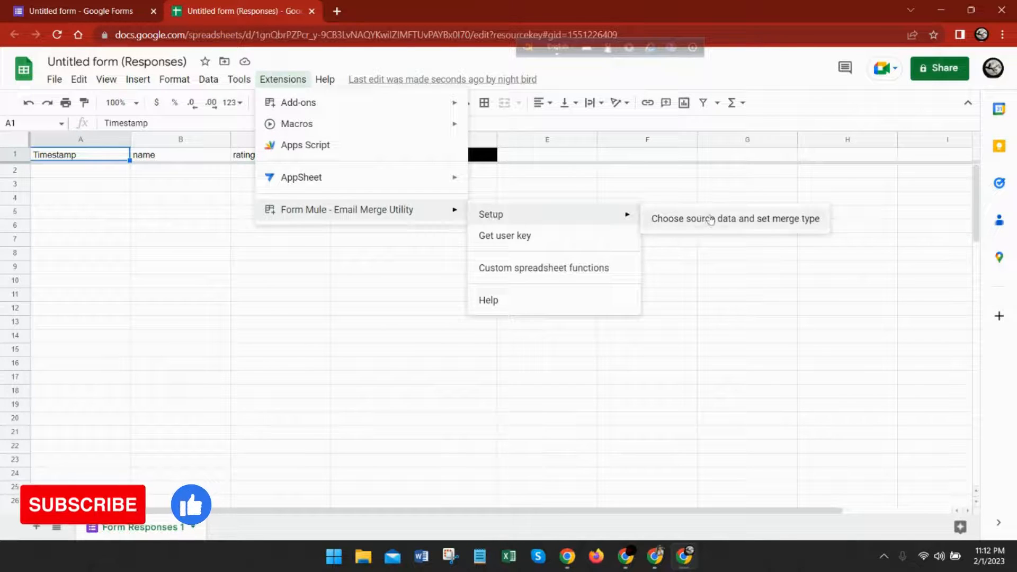
pyautogui.click(657, 222)
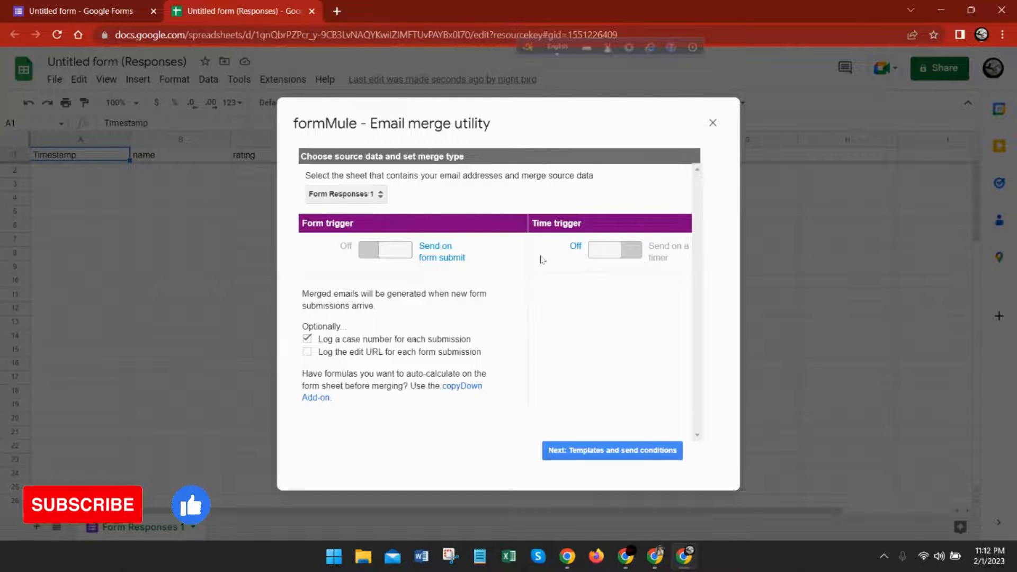
pyautogui.click(615, 450)
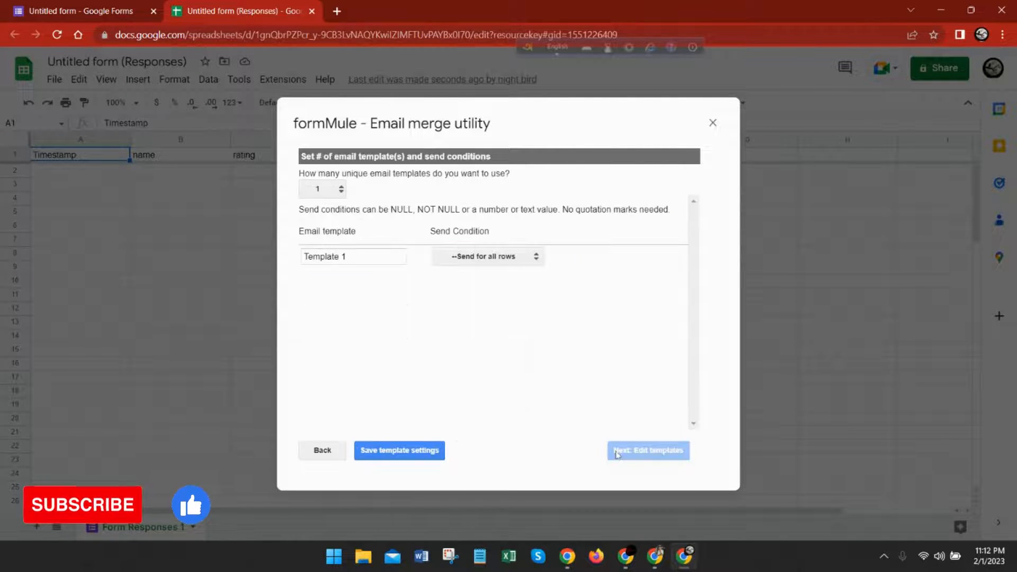
# - Set Template 1's send condition to Timestamp = NOT NULL and save the template settings
pyautogui.click(535, 258)
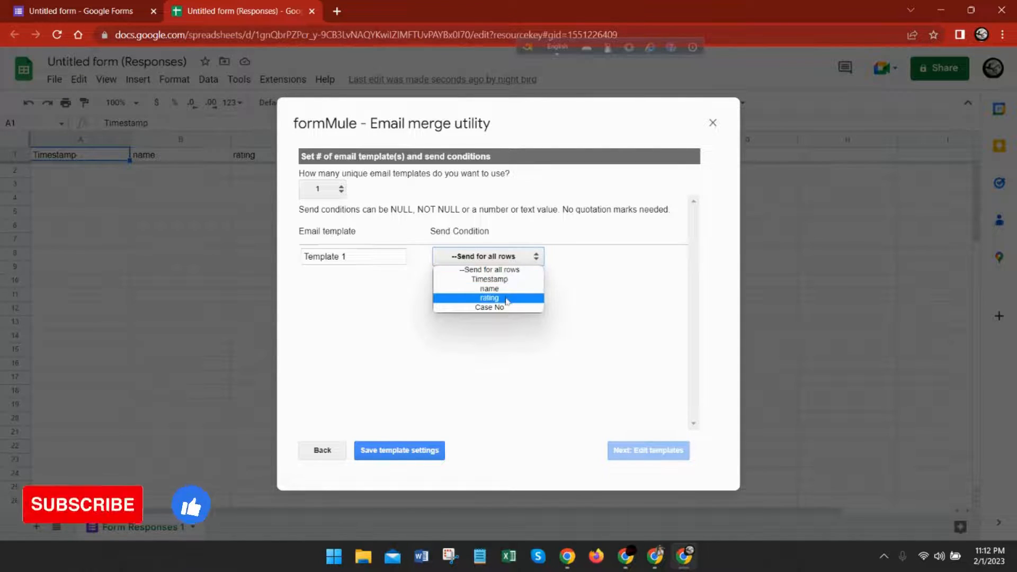
pyautogui.click(507, 271)
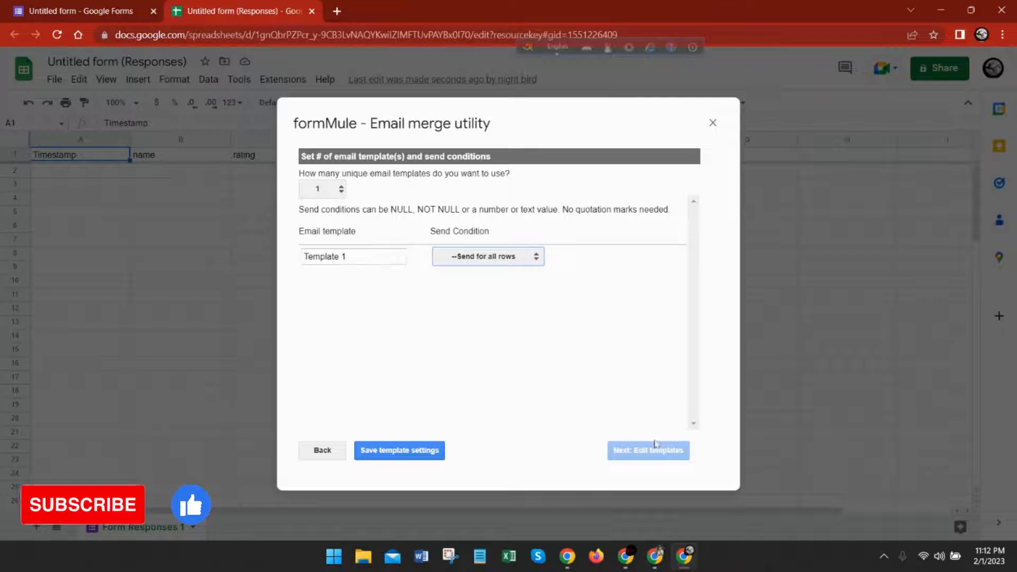
pyautogui.click(490, 254)
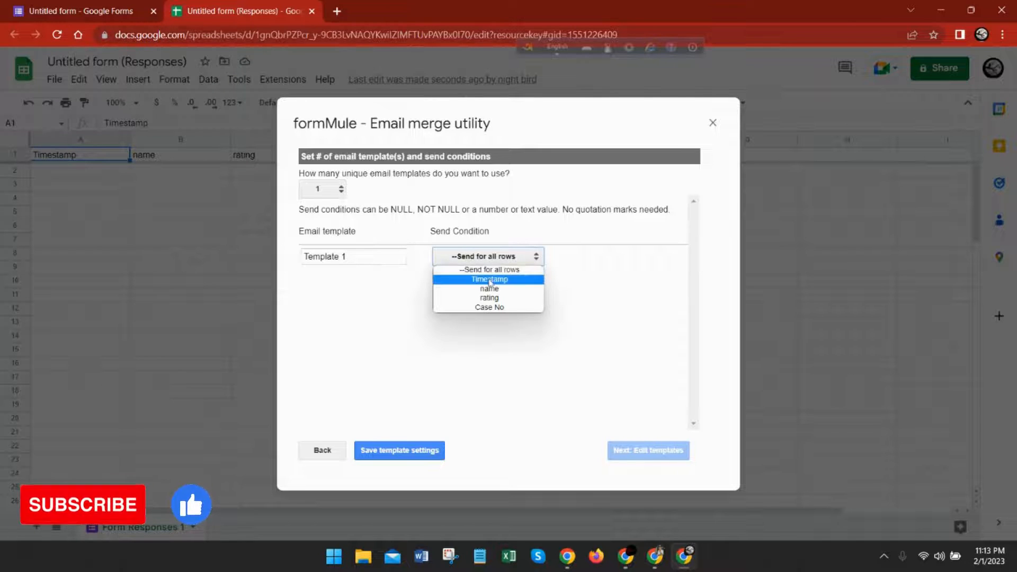
pyautogui.click(491, 282)
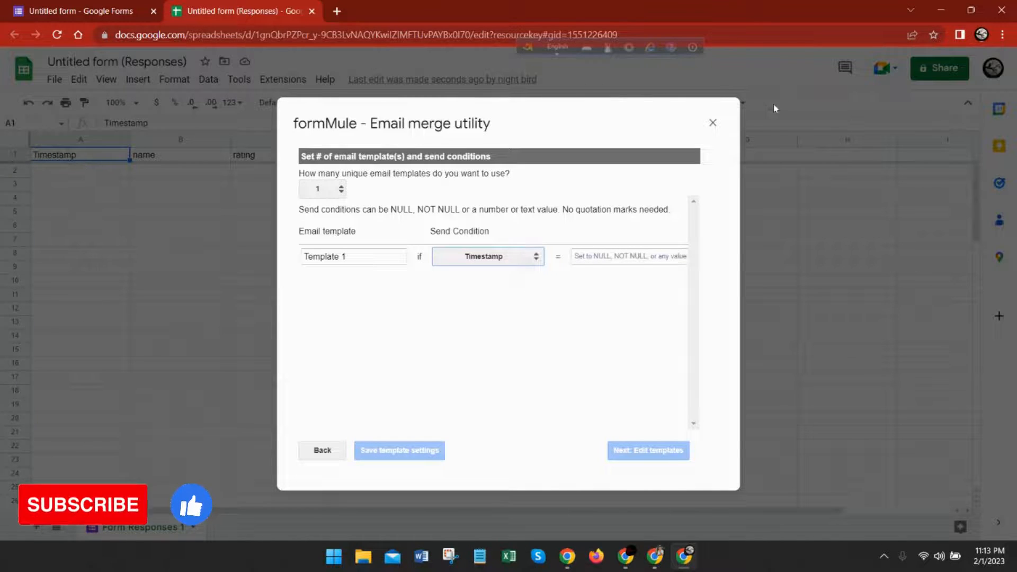
pyautogui.click(589, 257)
pyautogui.write('N')
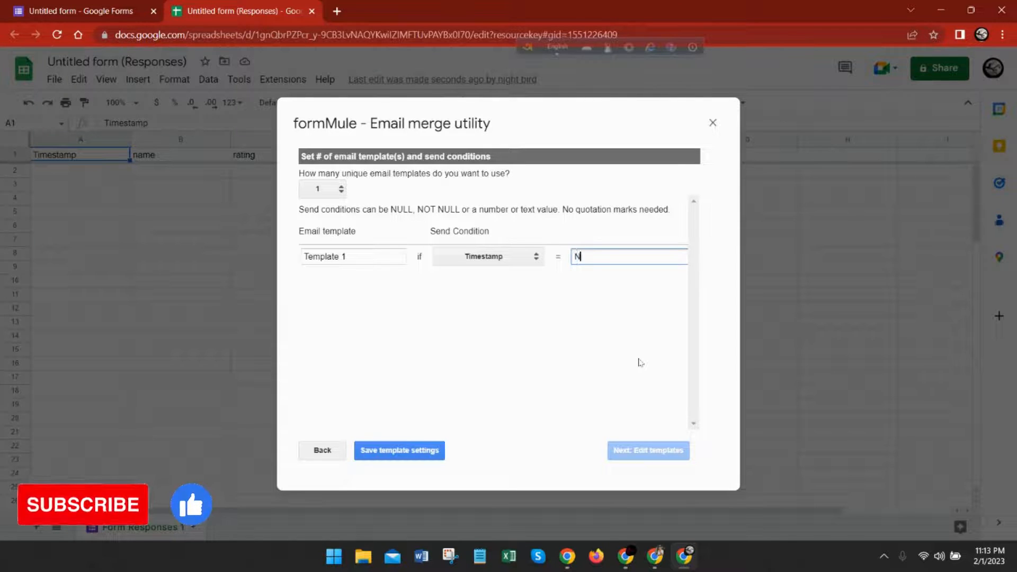
pyautogui.write('OT NULL')
pyautogui.click(407, 451)
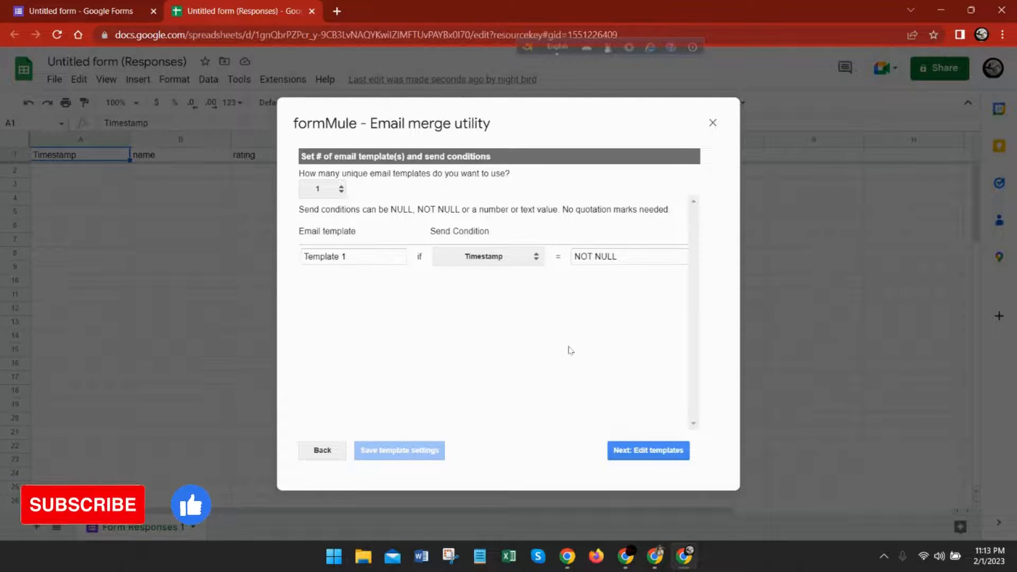
# - Look over the recipient fields and merge tags in Template 1's editor, then close it without entering anything
pyautogui.click(641, 450)
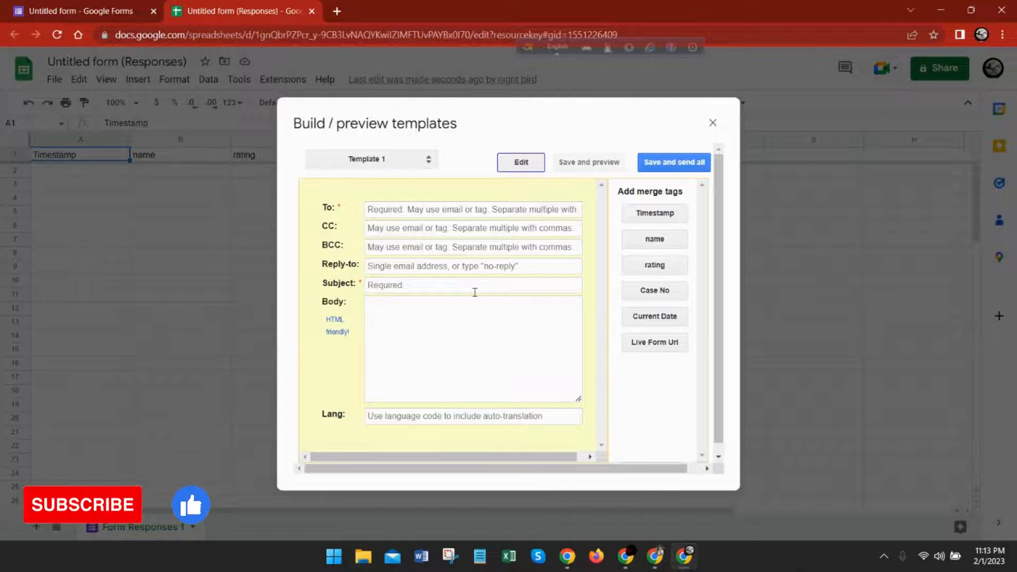
pyautogui.click(405, 214)
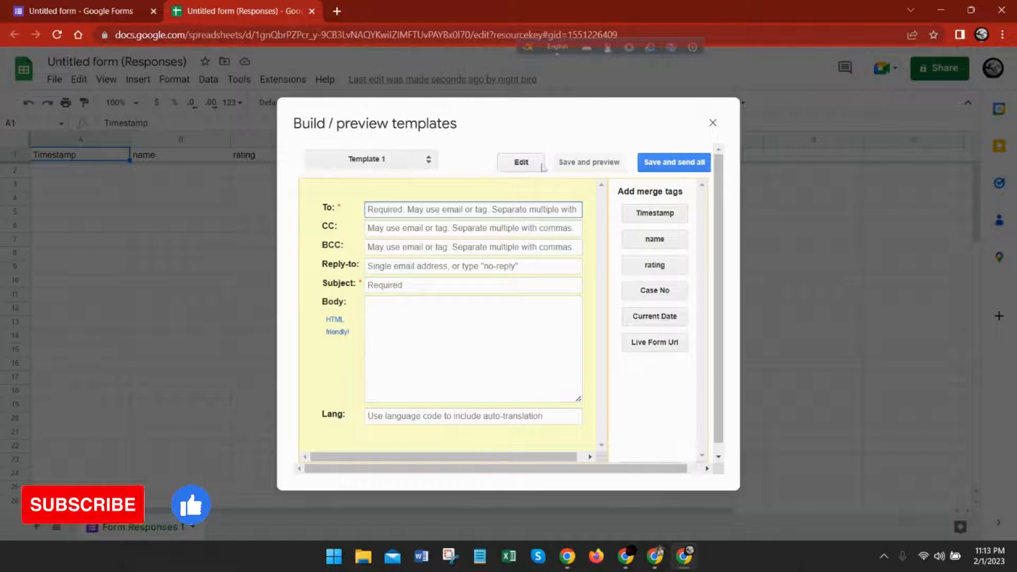
pyautogui.click(713, 123)
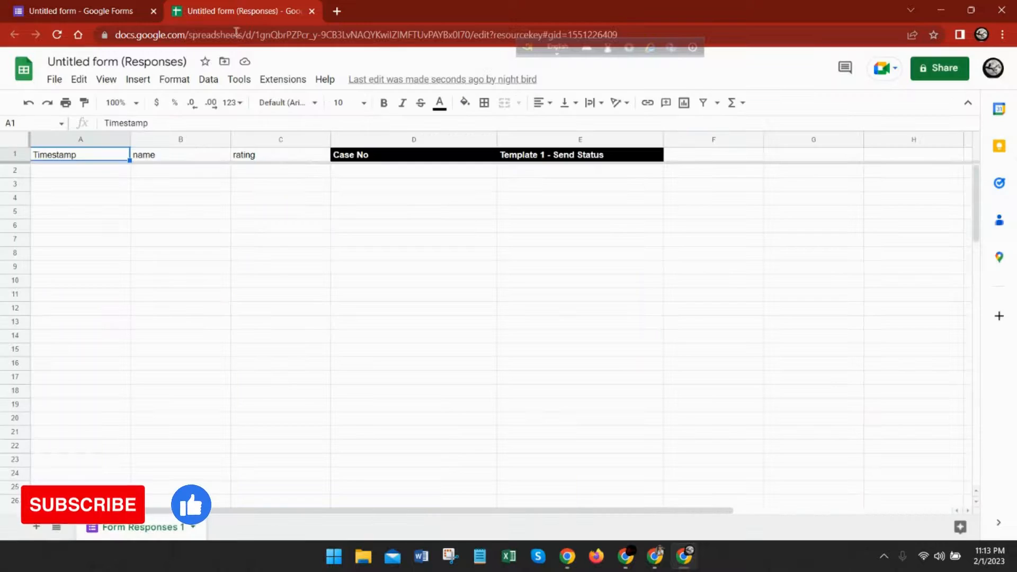
# - Return to the confidence it form and turn on collecting email addresses in its response settings
pyautogui.click(121, 8)
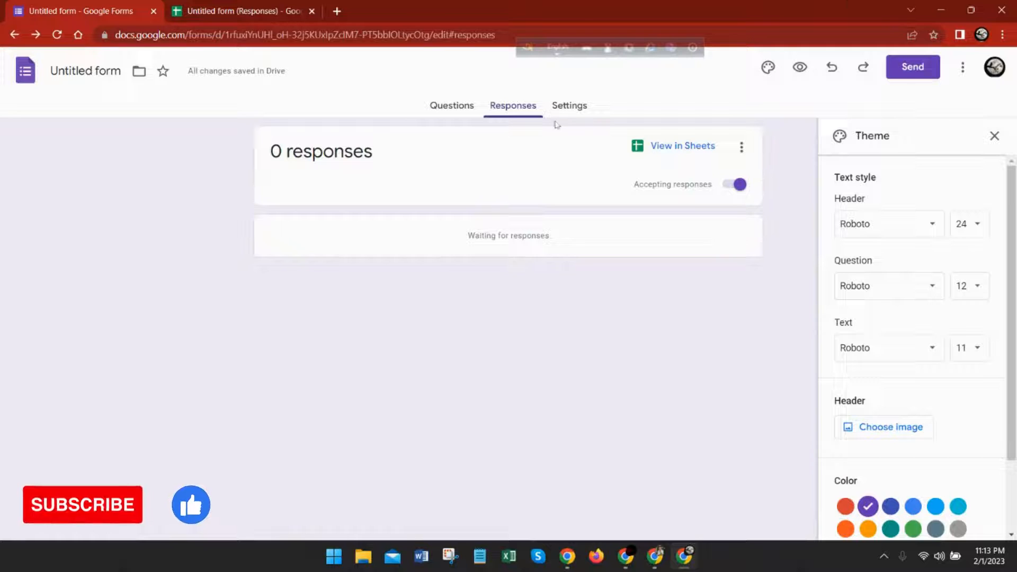
pyautogui.click(447, 108)
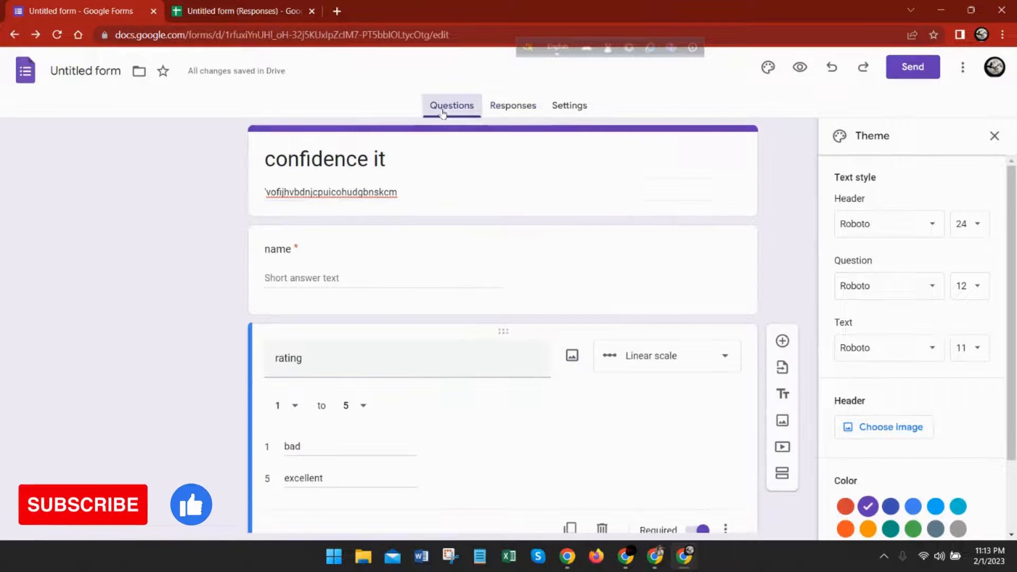
pyautogui.click(994, 138)
pyautogui.click(559, 105)
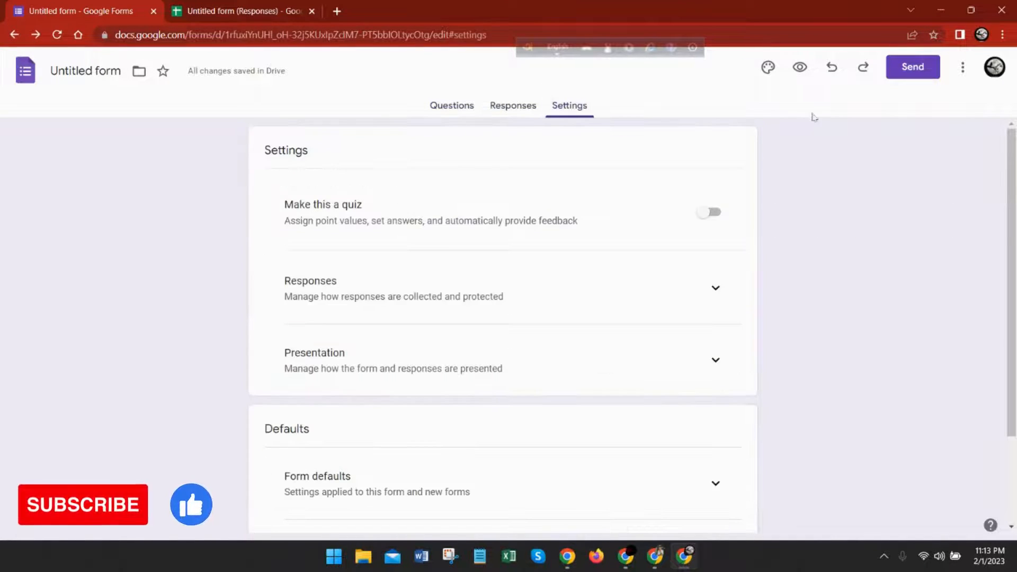
pyautogui.click(443, 109)
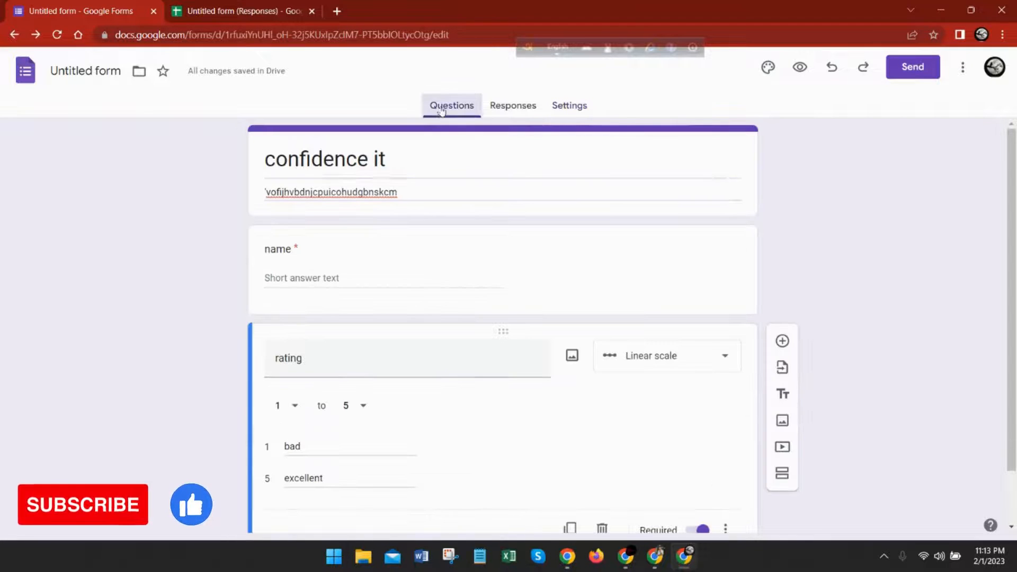
pyautogui.click(569, 109)
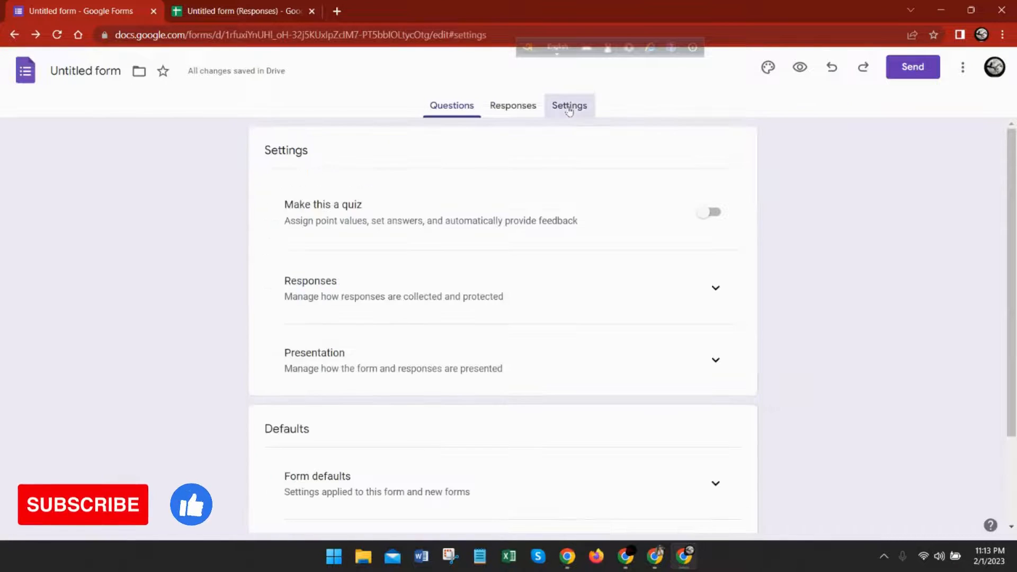
pyautogui.click(715, 289)
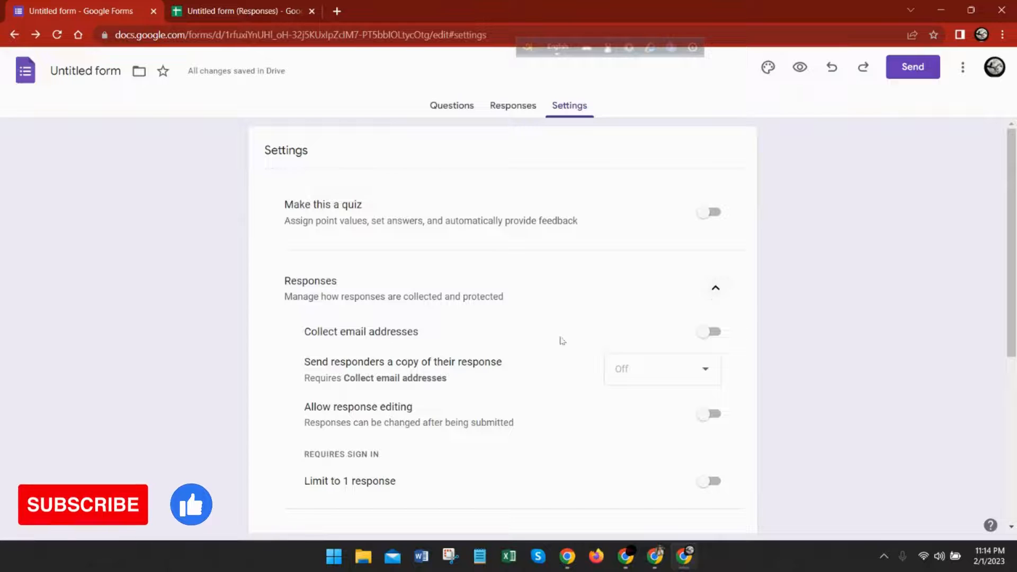
pyautogui.click(710, 332)
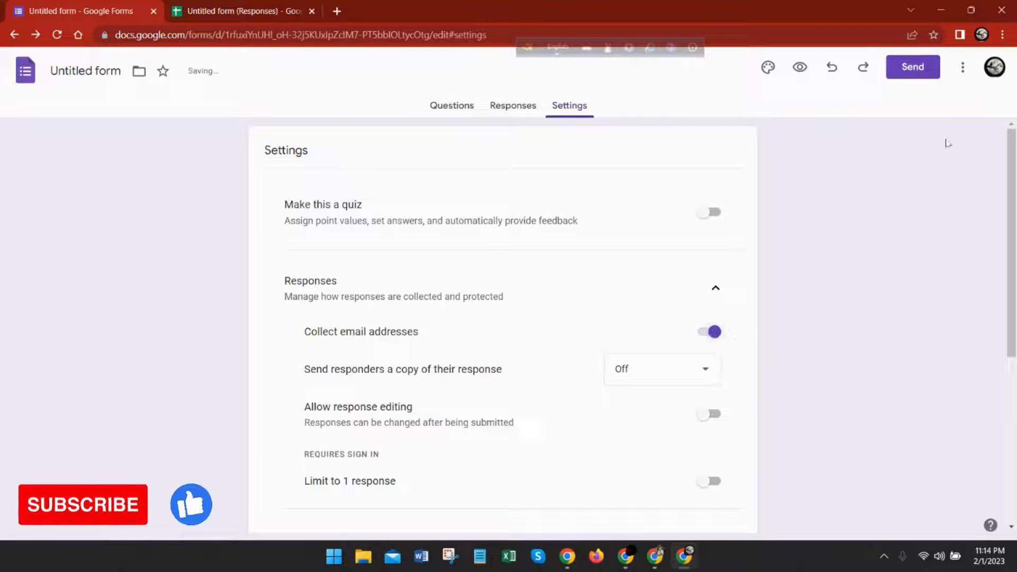
# - In the response spreadsheet, reopen Form Mule's setup, save the existing template settings again and continue to Template 1's editor
pyautogui.click(280, 16)
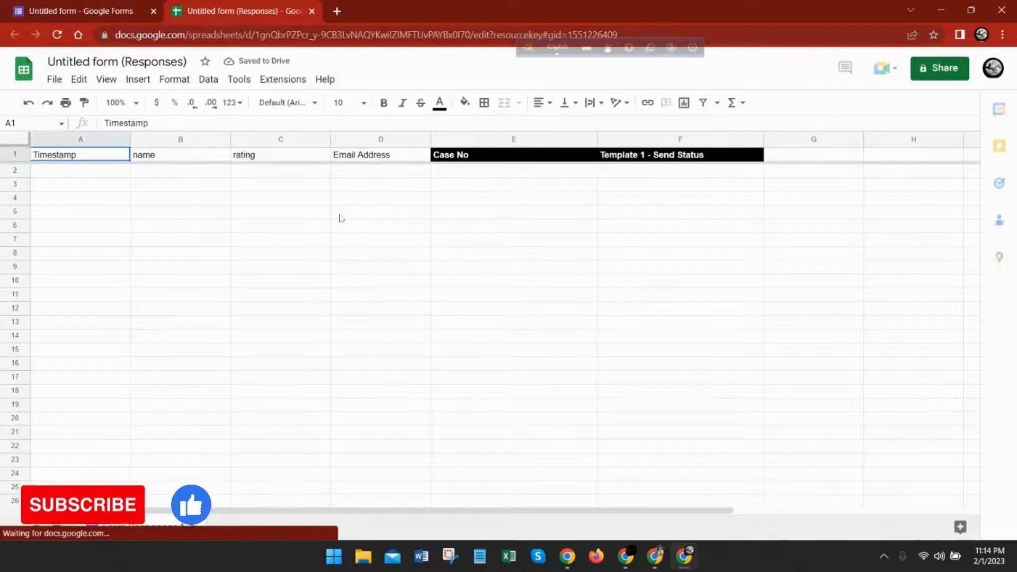
pyautogui.click(283, 79)
pyautogui.moveTo(314, 173)
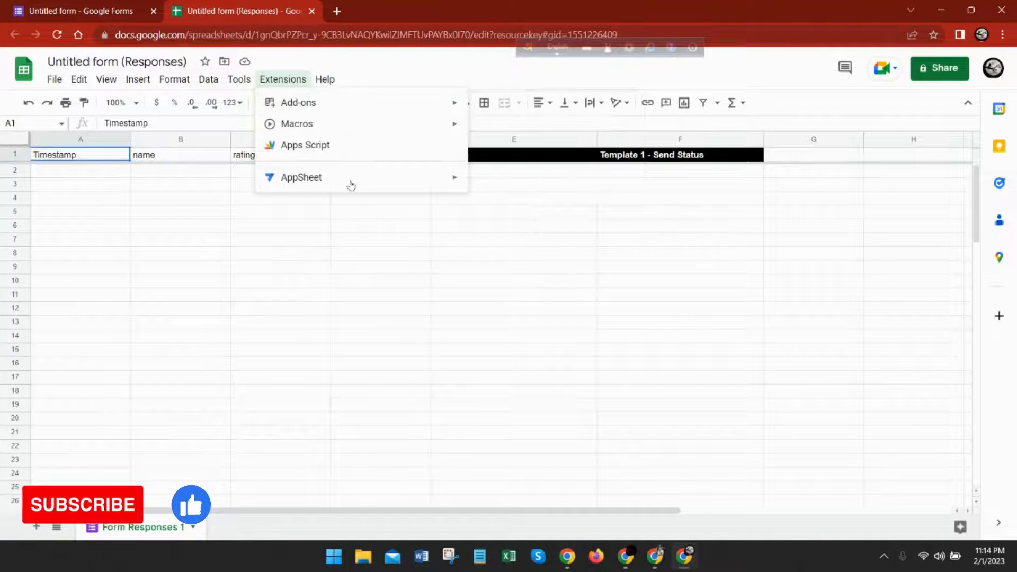
pyautogui.moveTo(359, 217)
pyautogui.click(473, 214)
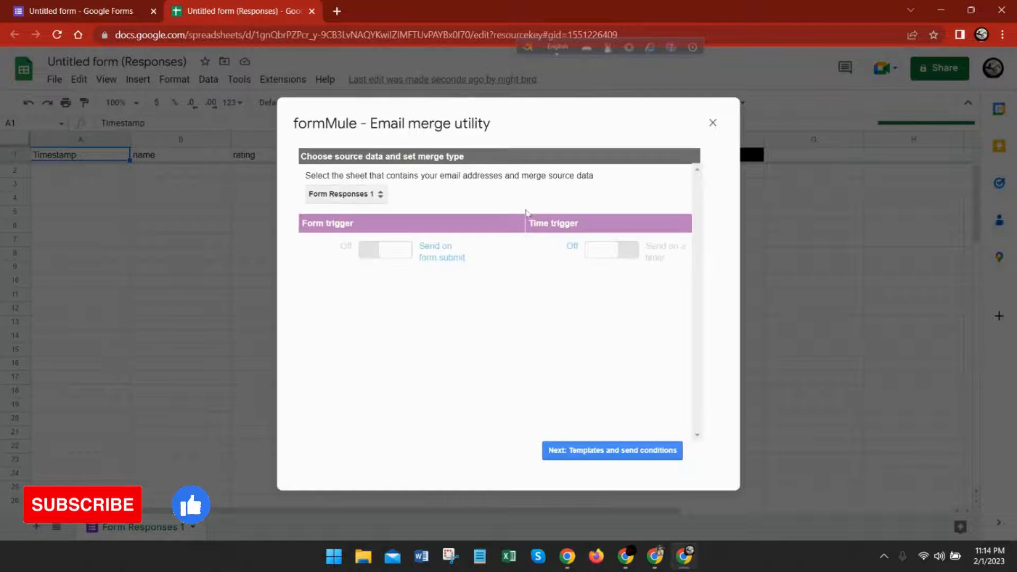
pyautogui.click(581, 452)
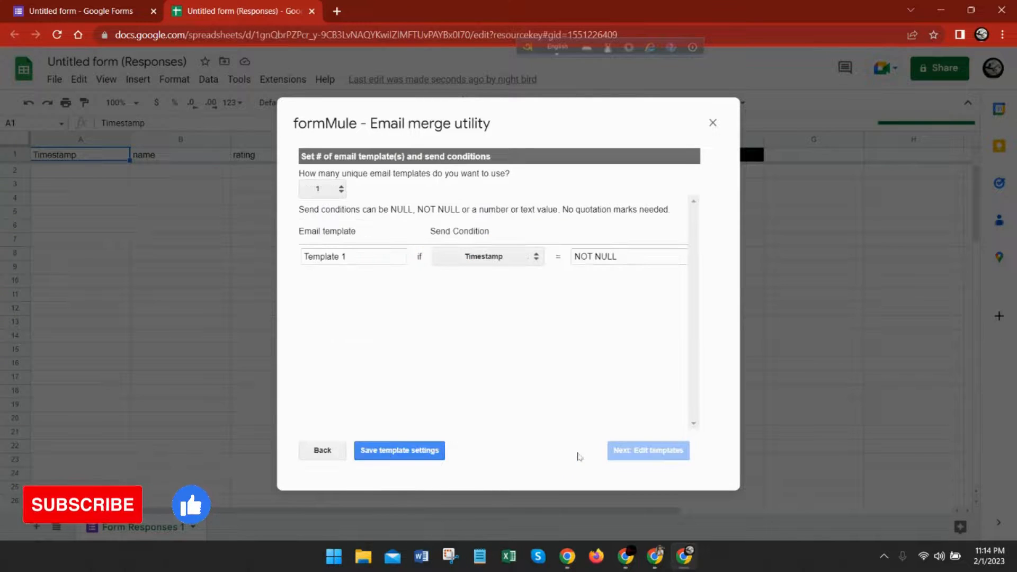
pyautogui.click(390, 452)
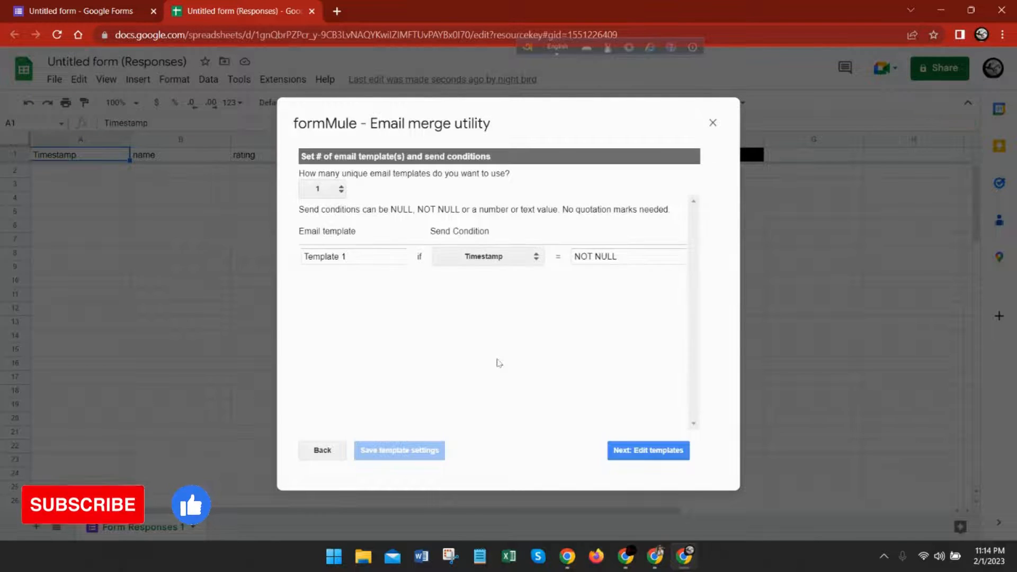
pyautogui.click(642, 450)
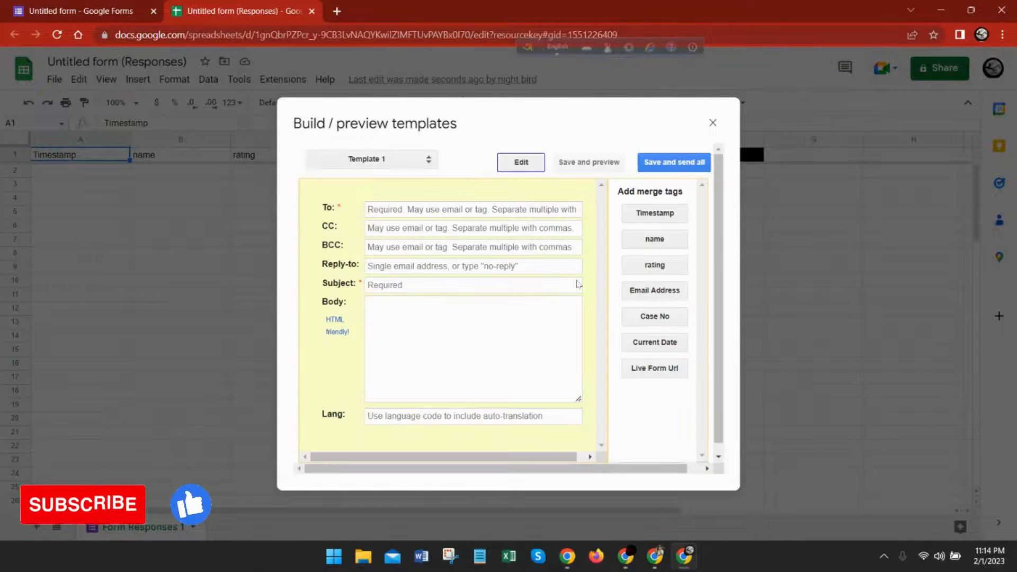
# - Set Template 1's recipient to the <<Email Address>> merge tag and its reply-to to "no-reply"
pyautogui.click(383, 215)
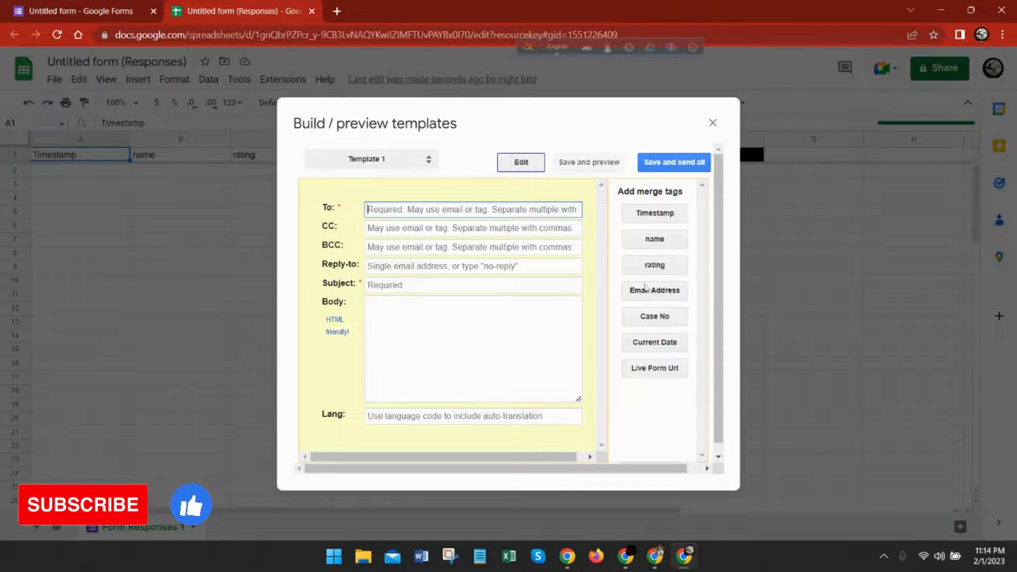
pyautogui.click(653, 290)
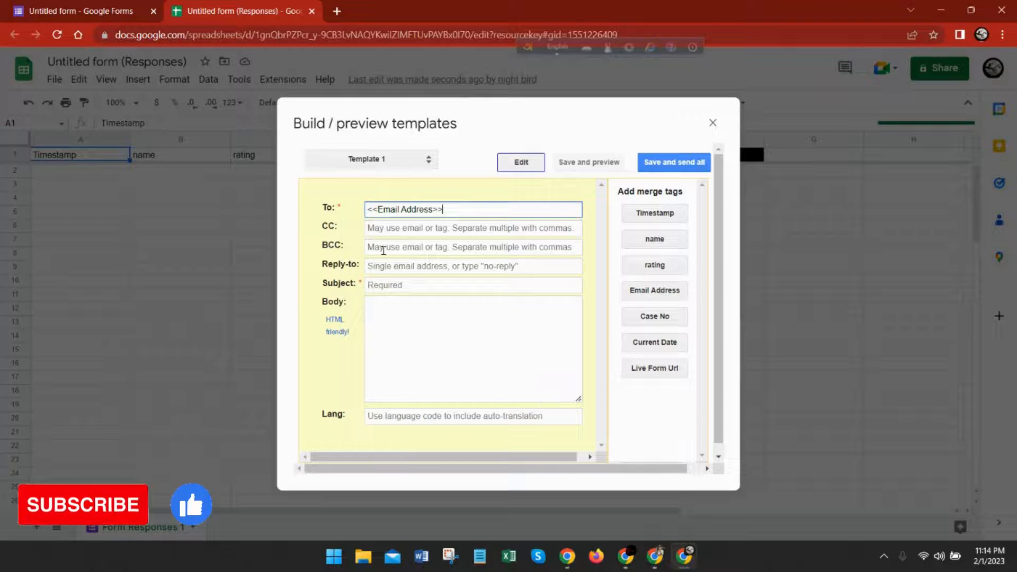
pyautogui.click(379, 267)
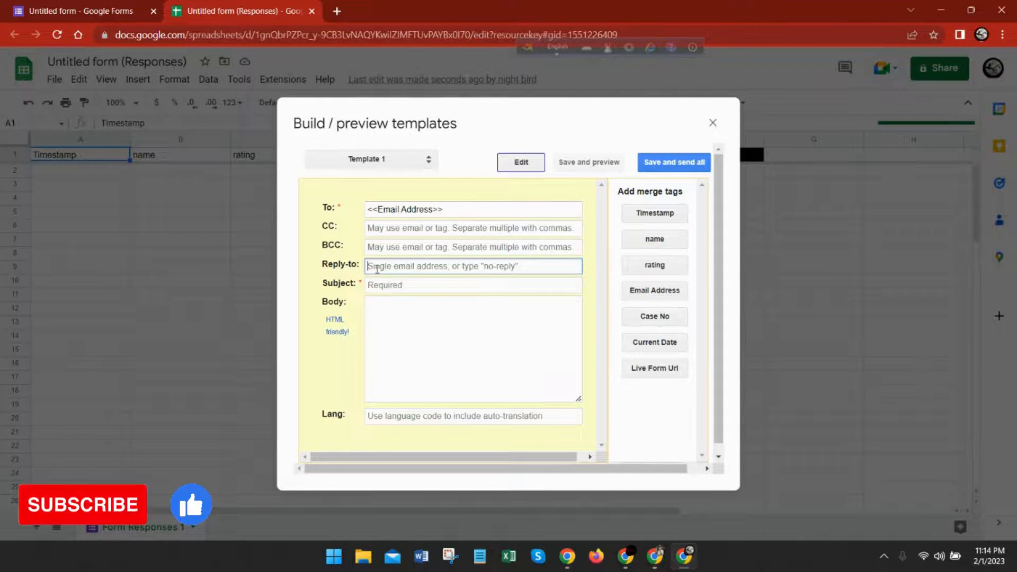
pyautogui.write('No')
pyautogui.press('BackSpace')
pyautogui.press('BackSpace')
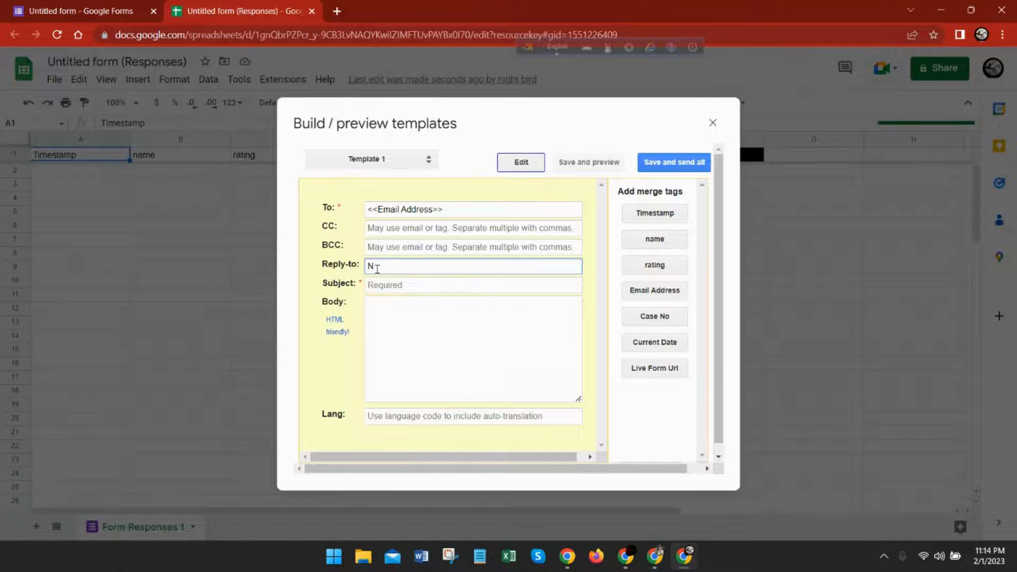
pyautogui.write('no-re')
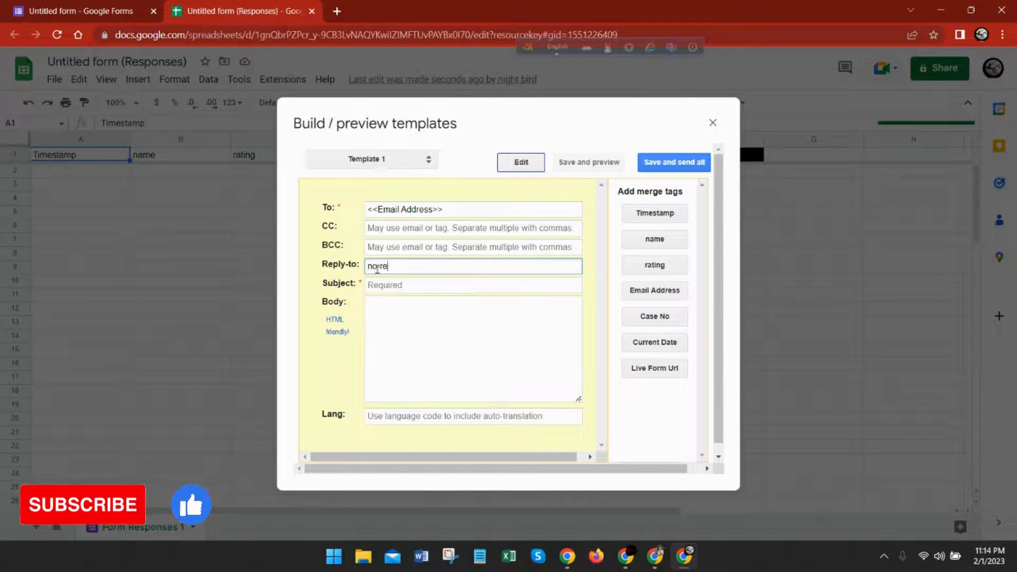
pyautogui.write('ply')
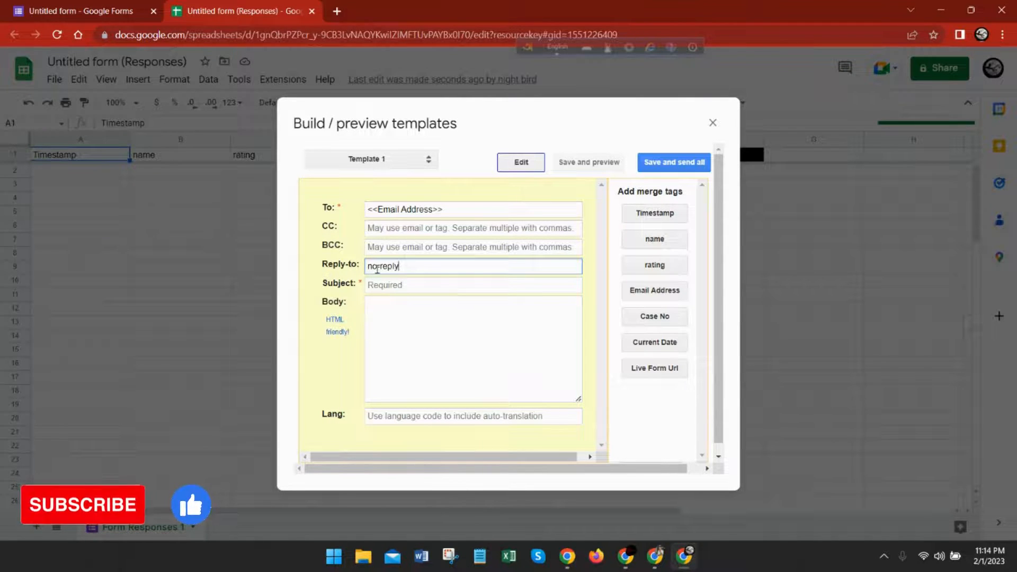
# - Enter "Thanks from Confidence IT BD" as Template 1's email subject
pyautogui.click(380, 308)
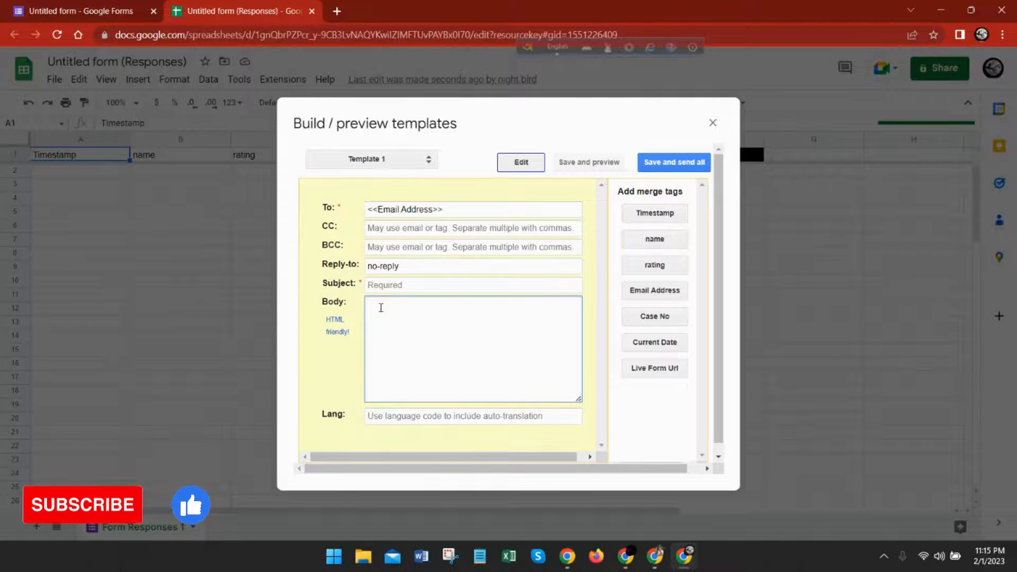
pyautogui.click(382, 285)
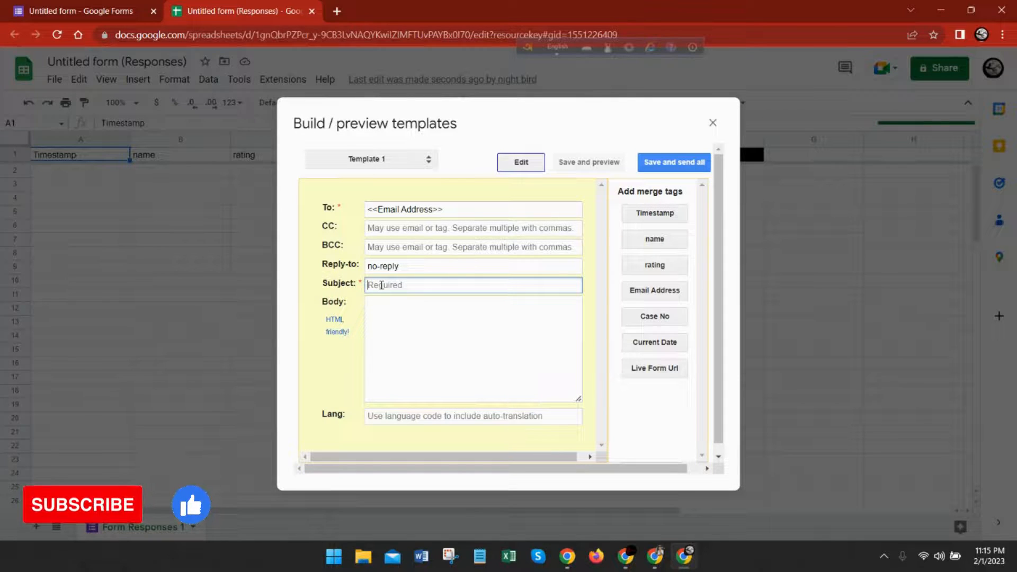
pyautogui.write('Thanks from Bab')
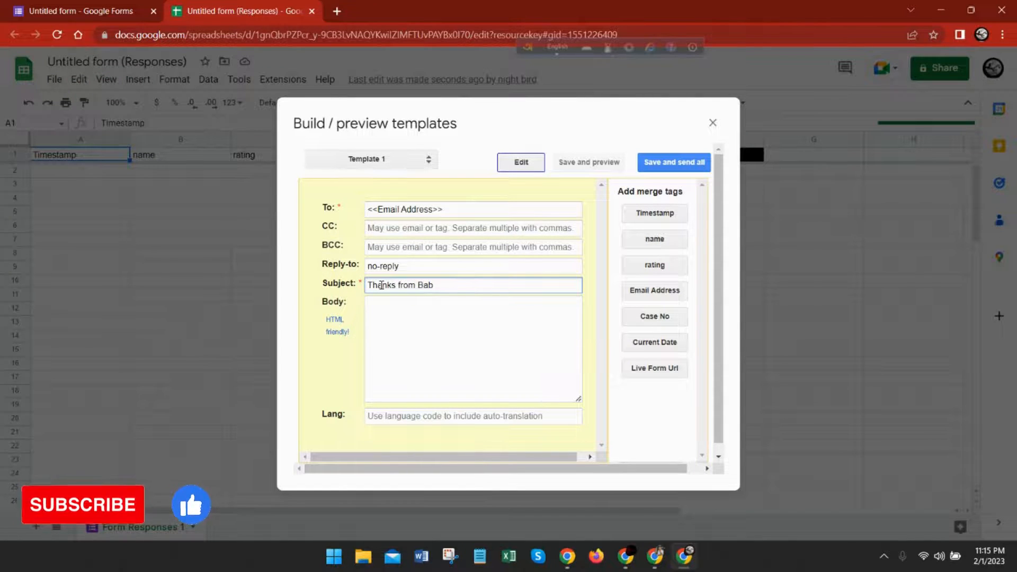
pyautogui.press('BackSpace')
pyautogui.press('BackSpace')
pyautogui.press('BackSpace')
pyautogui.press('BackSpace')
pyautogui.press('BackSpace')
pyautogui.press('BackSpace')
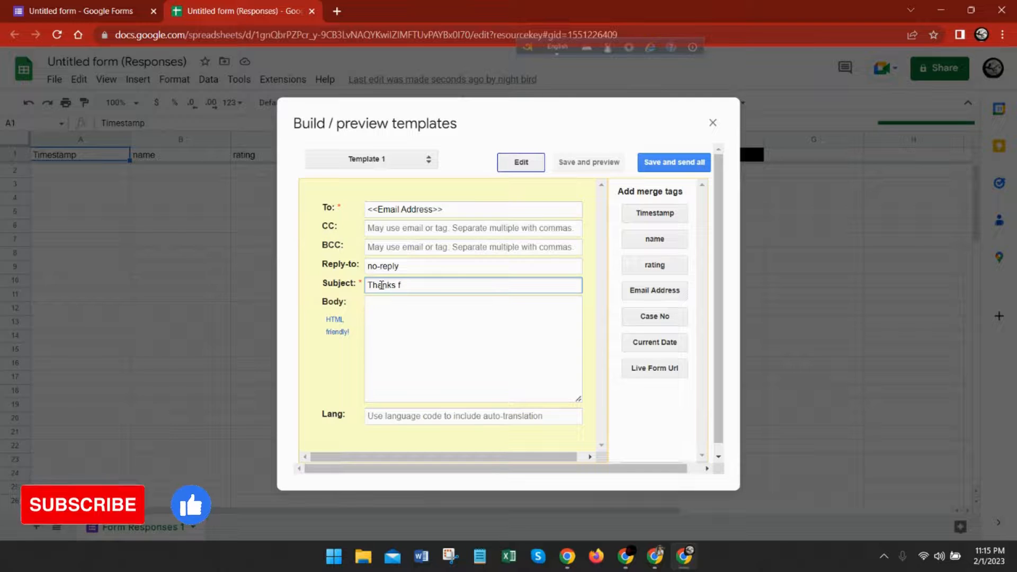
pyautogui.write('om')
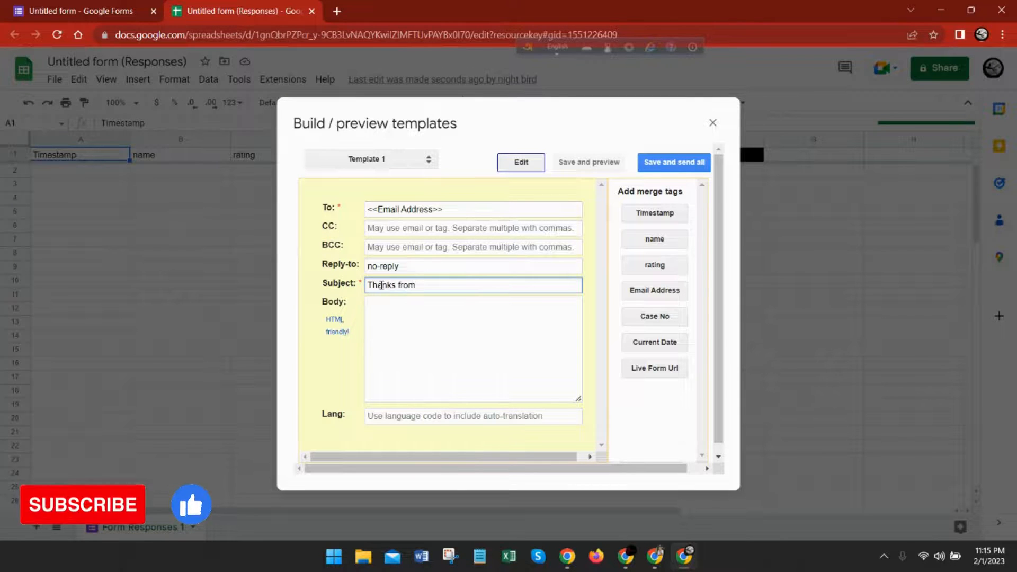
pyautogui.write(' Confidence IT BD')
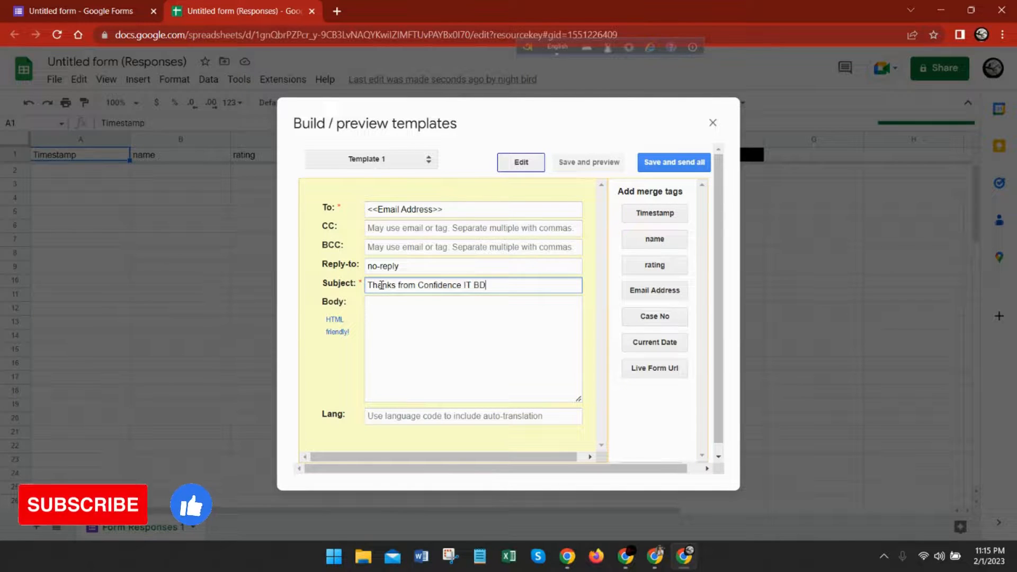
# - Begin the email body with the greeting "Dear <<name>>," using the name merge tag without its "name:" label
pyautogui.click(388, 310)
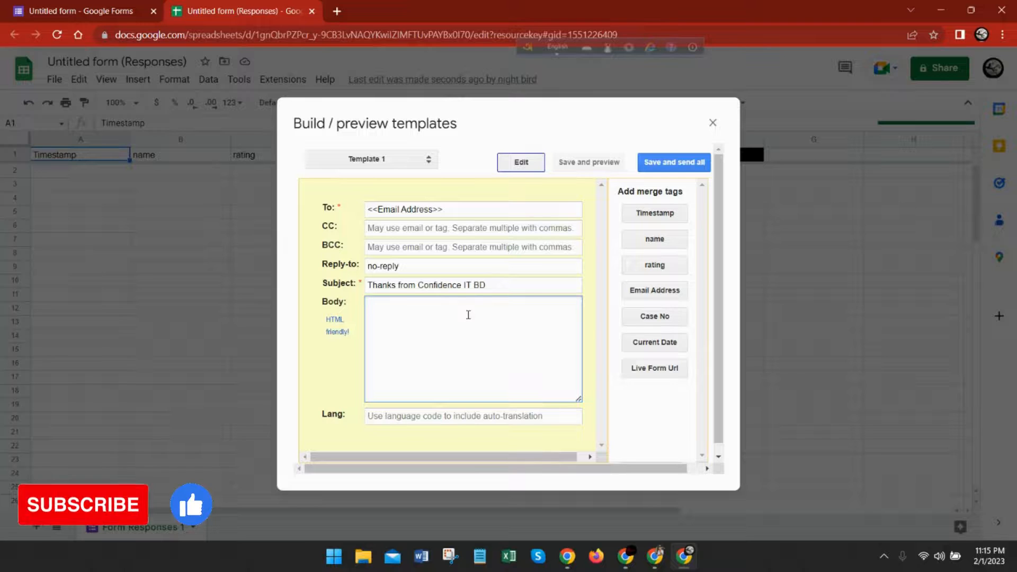
pyautogui.write('Dear')
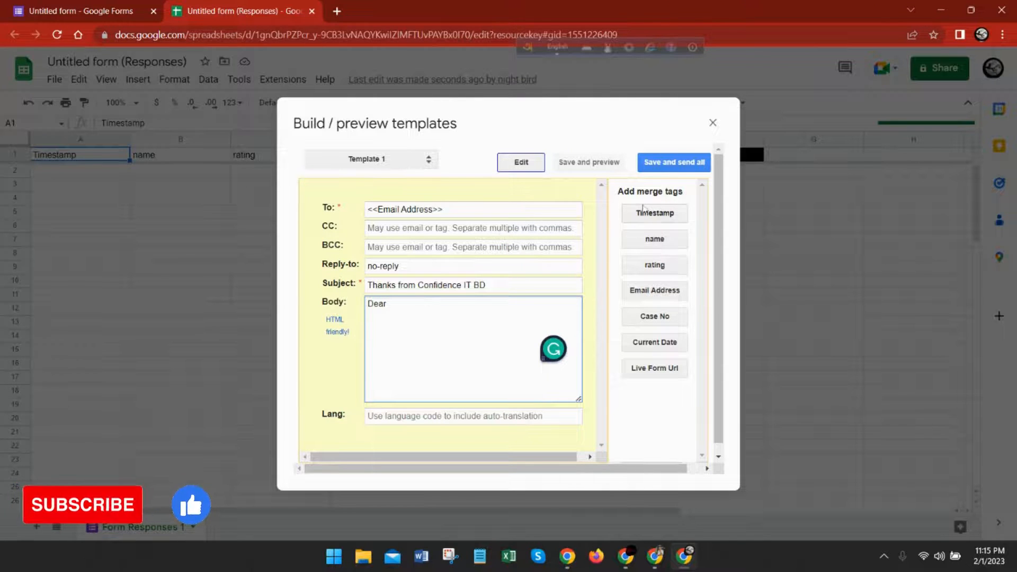
pyautogui.click(647, 236)
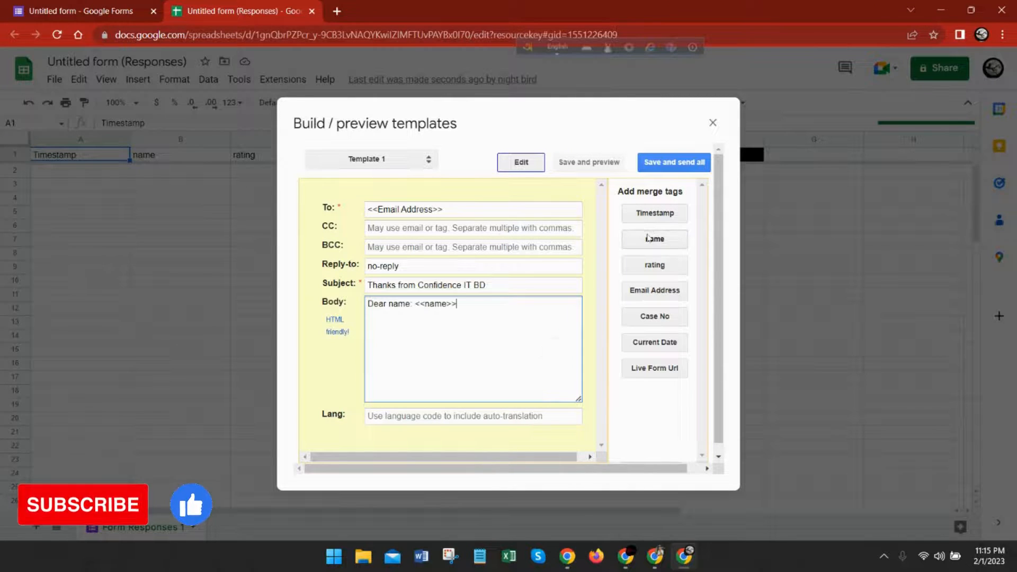
pyautogui.click(415, 306)
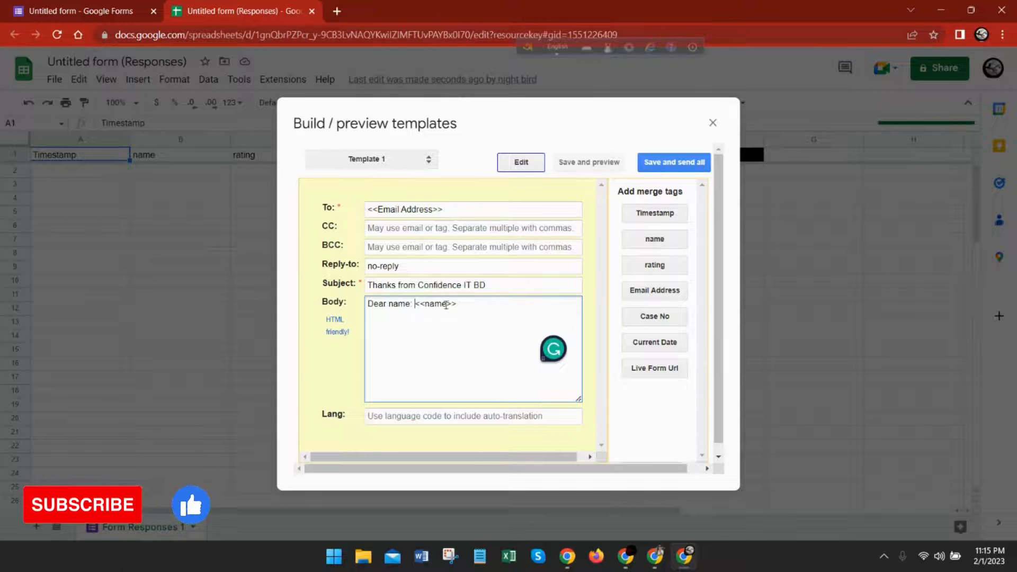
pyautogui.press('BackSpace')
pyautogui.press('BackSpace')
pyautogui.press('BackSpace')
pyautogui.press('BackSpace')
pyautogui.press('BackSpace')
pyautogui.press('BackSpace')
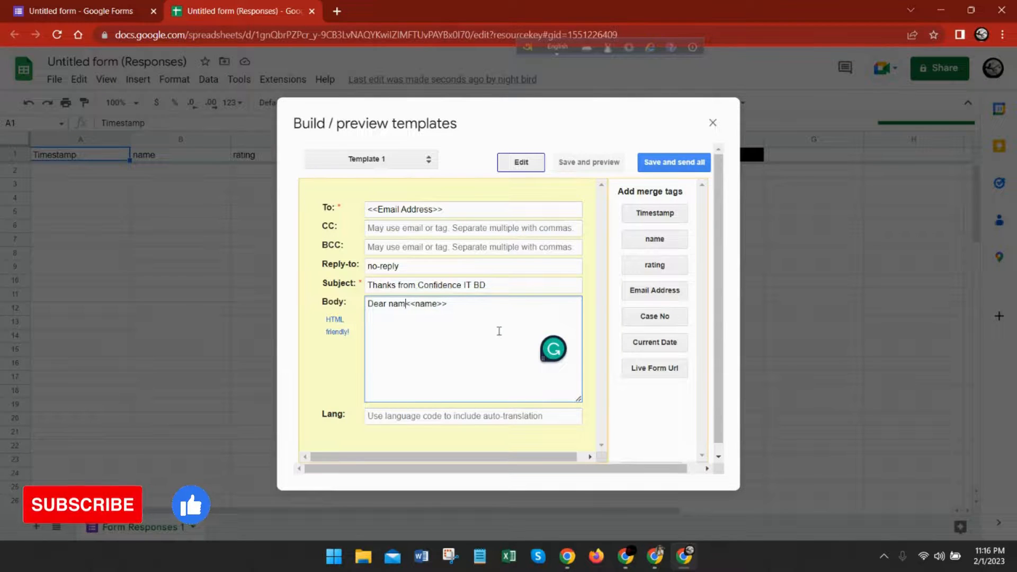
pyautogui.click(447, 307)
pyautogui.write(',  ')
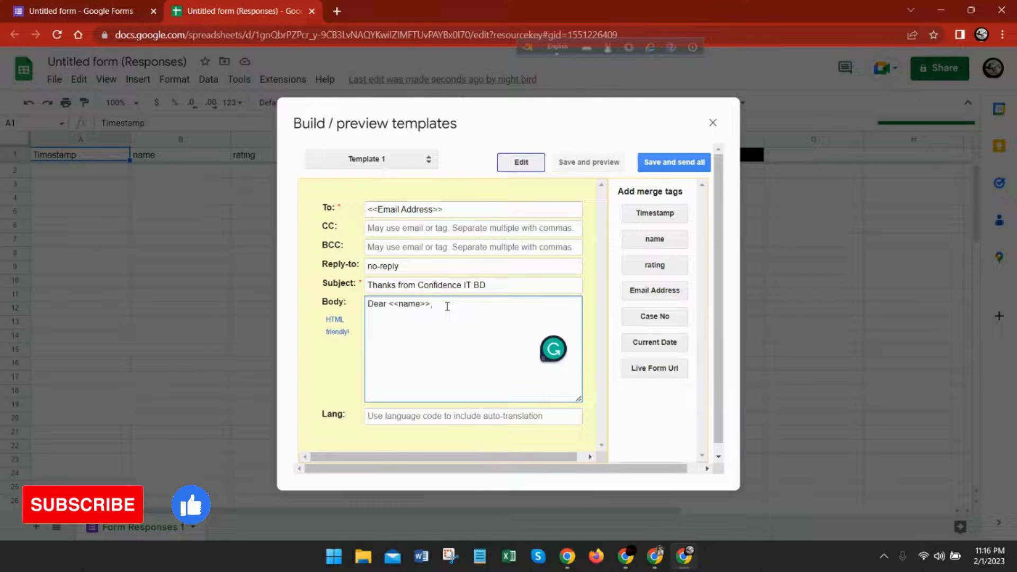
# - Add the line "Thank you so much for your feedback" below the greeting in the email body
pyautogui.write('Than')
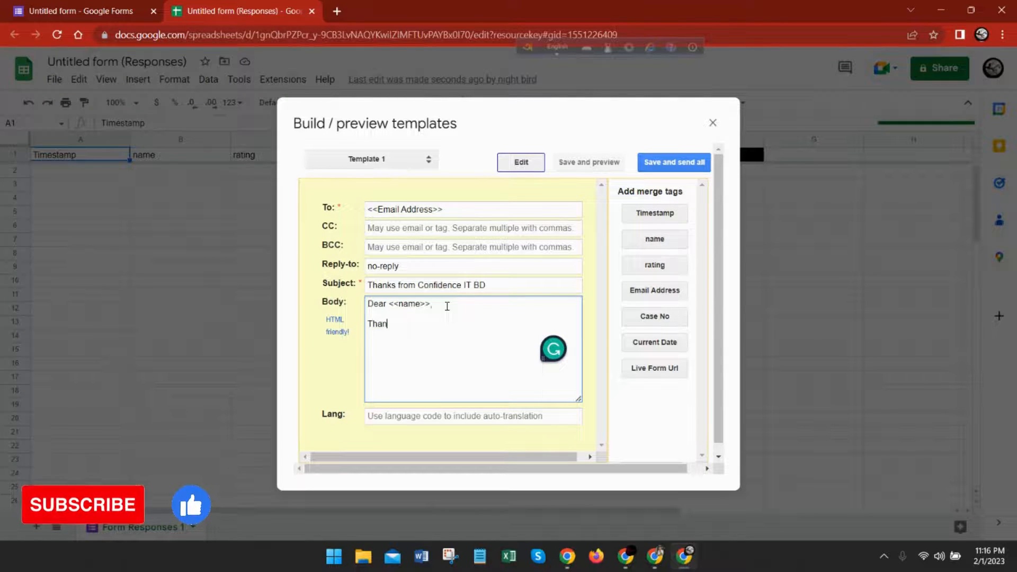
pyautogui.write('k you so ')
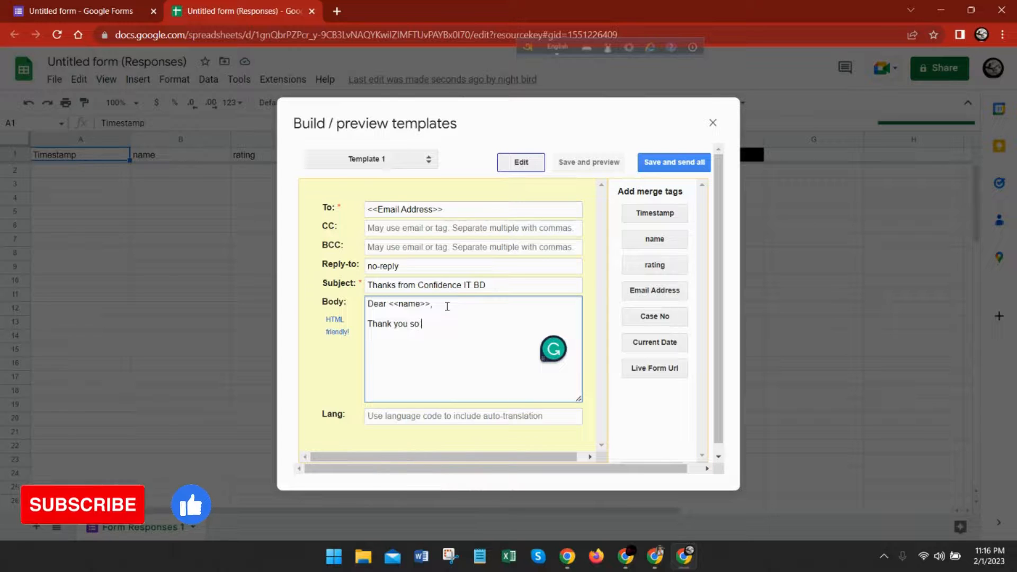
pyautogui.write('much for you')
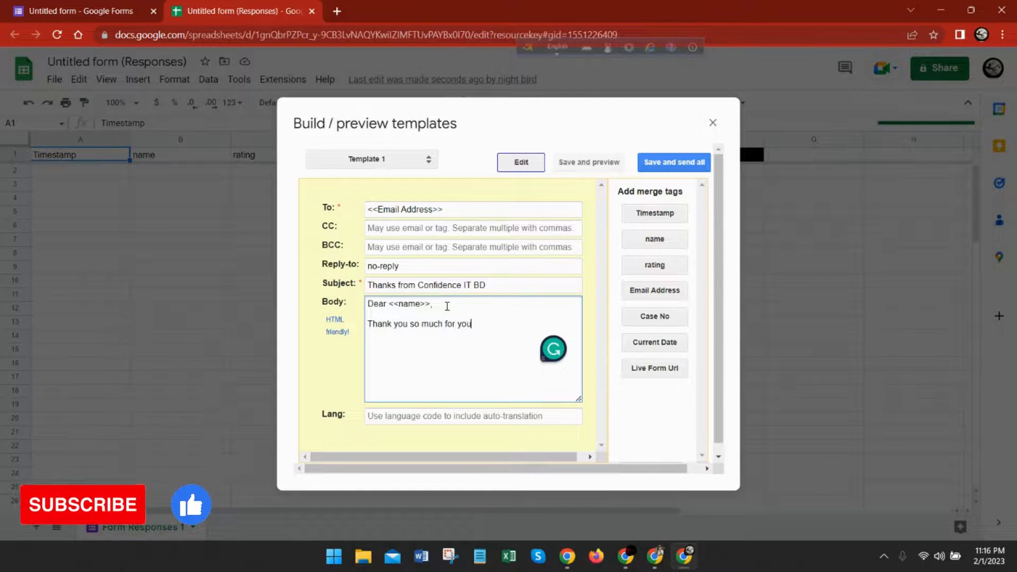
pyautogui.write('r feedback')
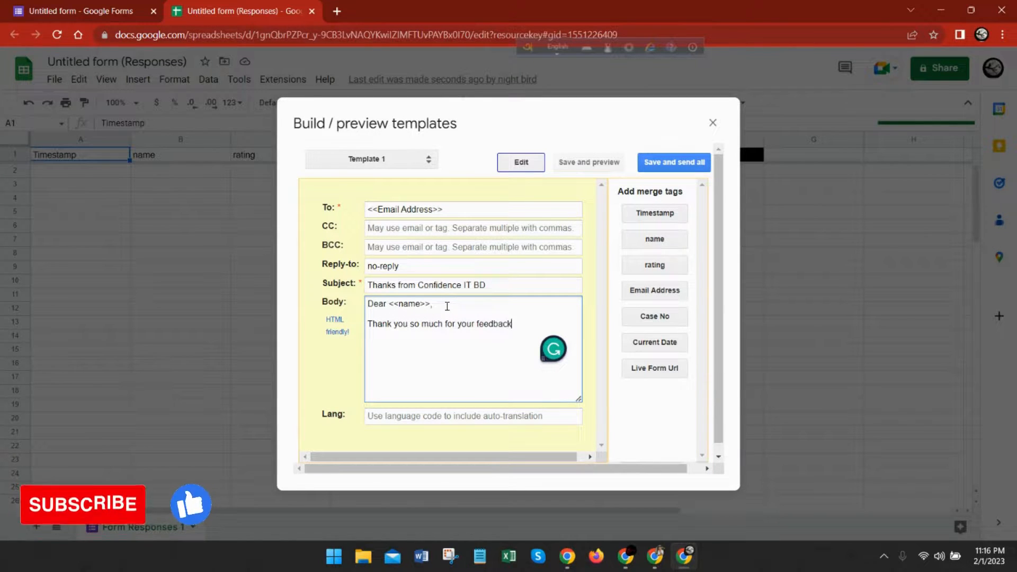
# - Extend the thank-you line in the email body with the sentence "We will look forward to you ASAP."
pyautogui.write('. We')
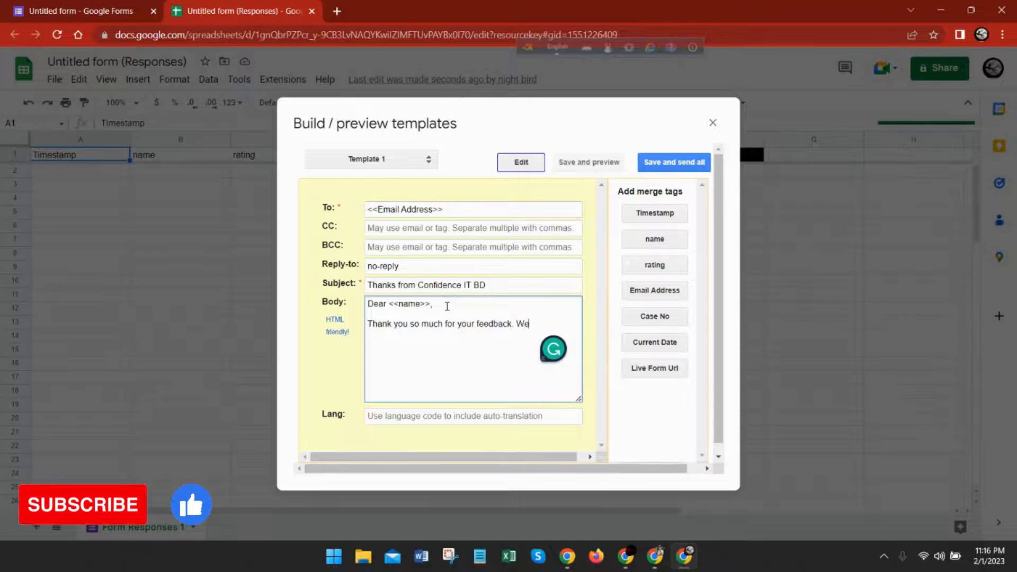
pyautogui.write(' will look forwwar')
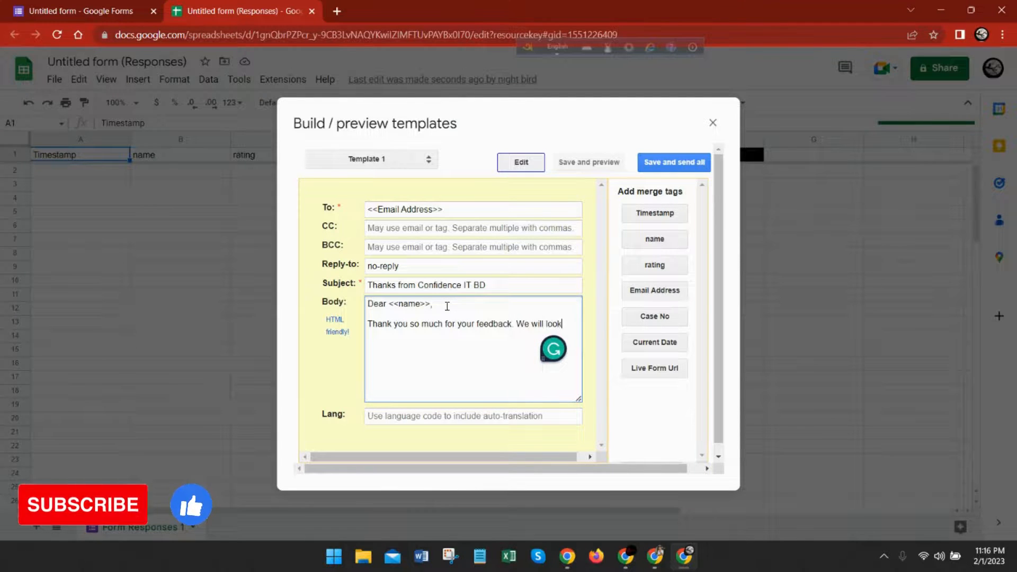
pyautogui.press('BackSpace')
pyautogui.press('BackSpace')
pyautogui.press('BackSpace')
pyautogui.write('ard')
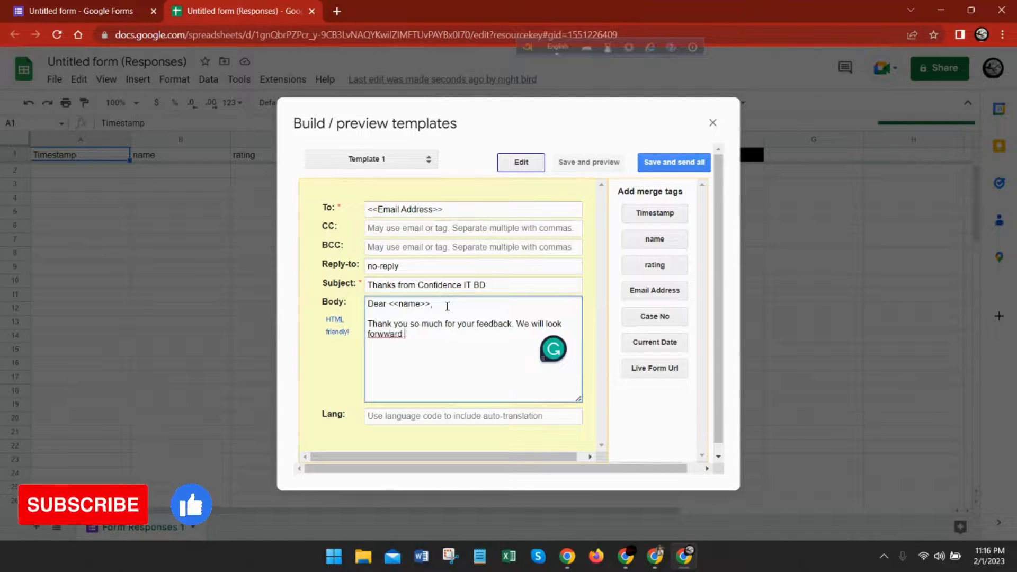
pyautogui.press('BackSpace')
pyautogui.write('ar')
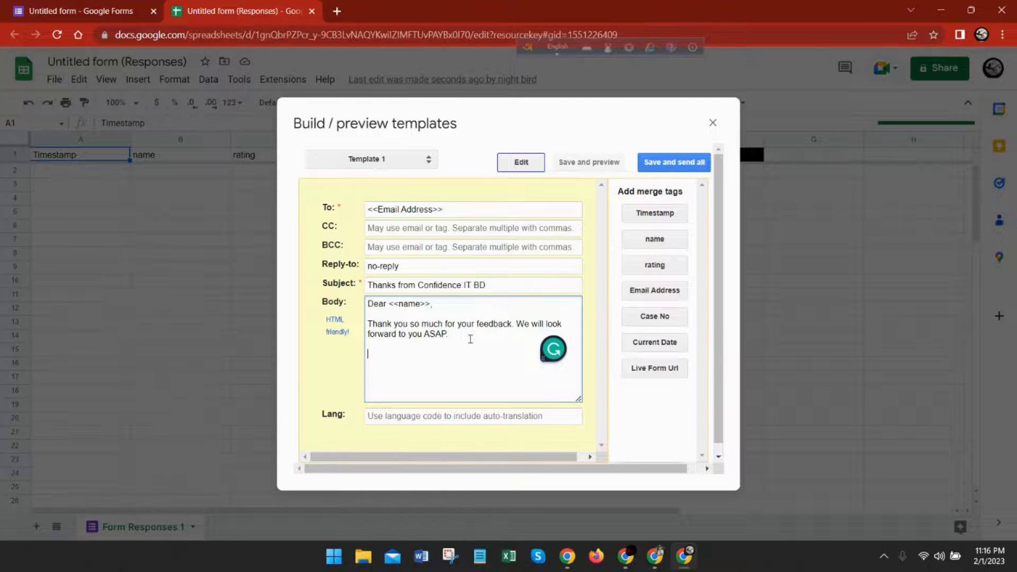
# - Add the line "Your rating was <<rating>>." using the rating merge tag without its label, then save the template and close the send preview
pyautogui.write('oiur')
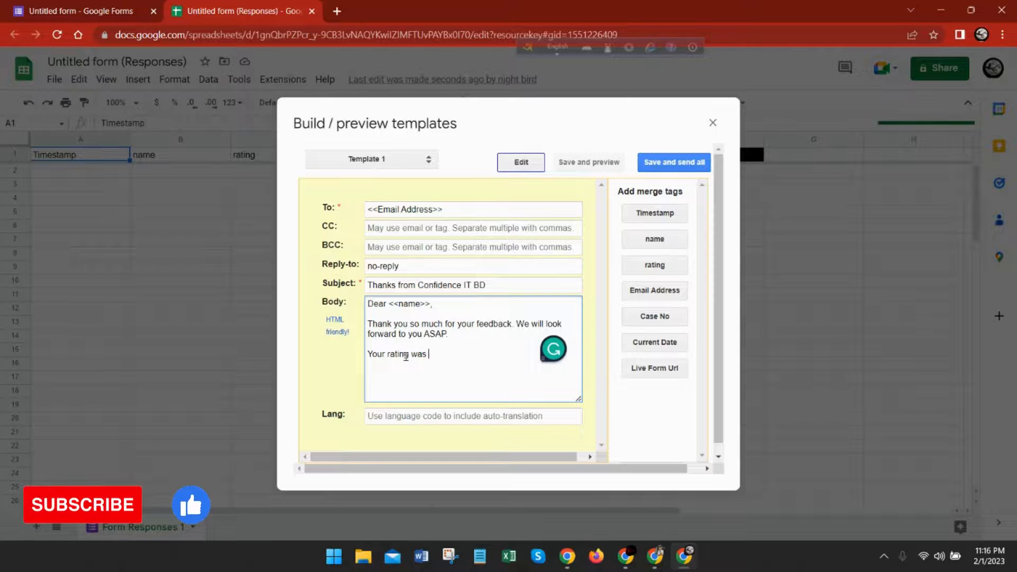
pyautogui.click(634, 271)
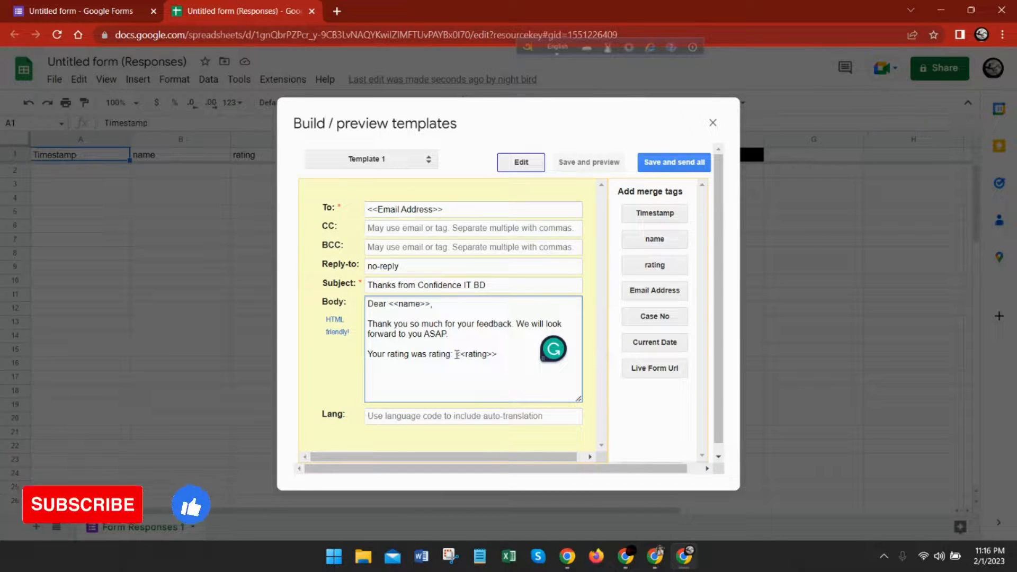
pyautogui.press('BackSpace')
pyautogui.press('BackSpace')
pyautogui.press('BackSpace')
pyautogui.press('BackSpace')
pyautogui.press('BackSpace')
pyautogui.press('BackSpace')
pyautogui.press('BackSpace')
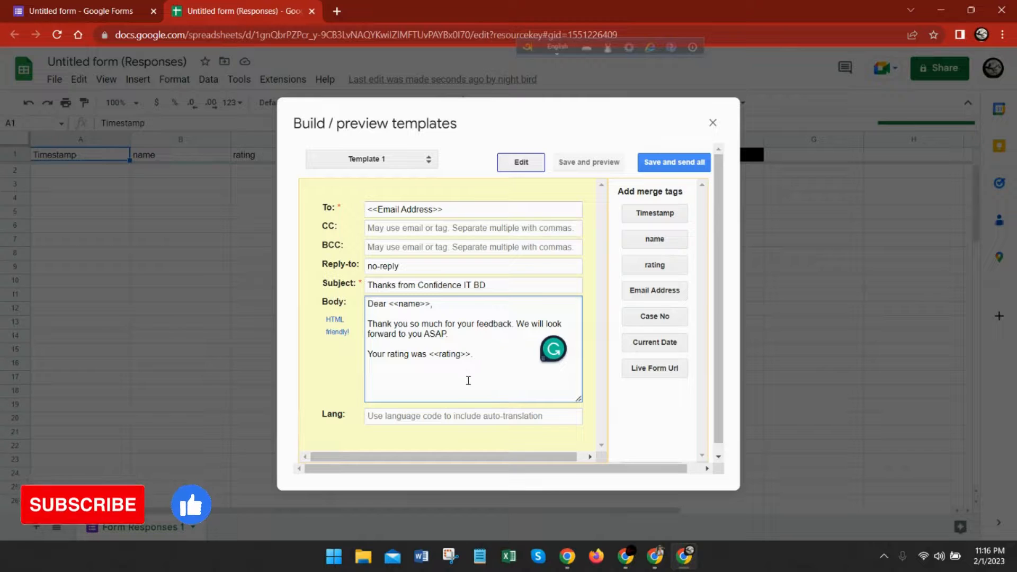
pyautogui.click(667, 164)
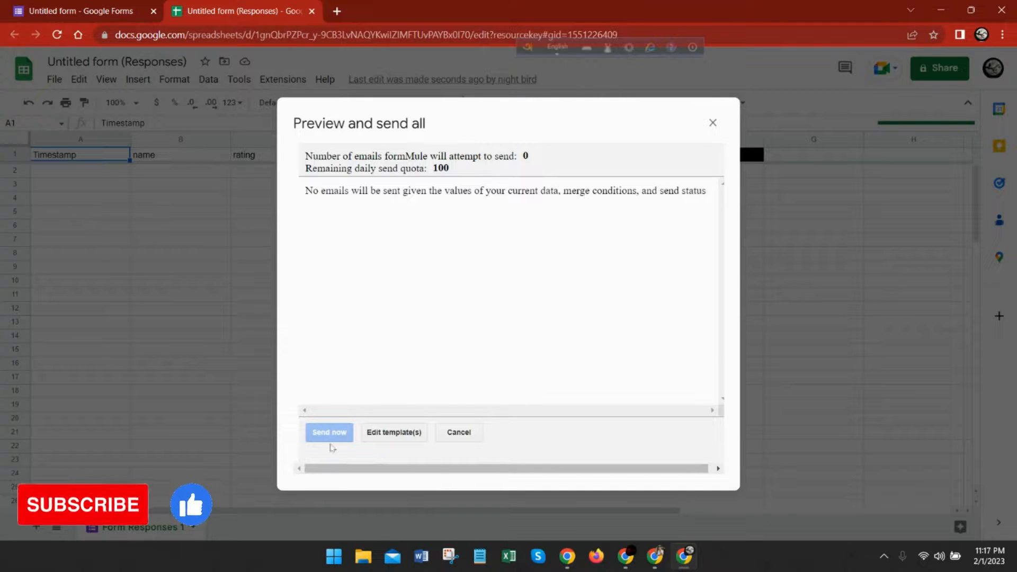
pyautogui.click(720, 123)
# - Preview the "confidence it" form and submit a response with the respondent's email, name and a rating of 5
pyautogui.click(114, 6)
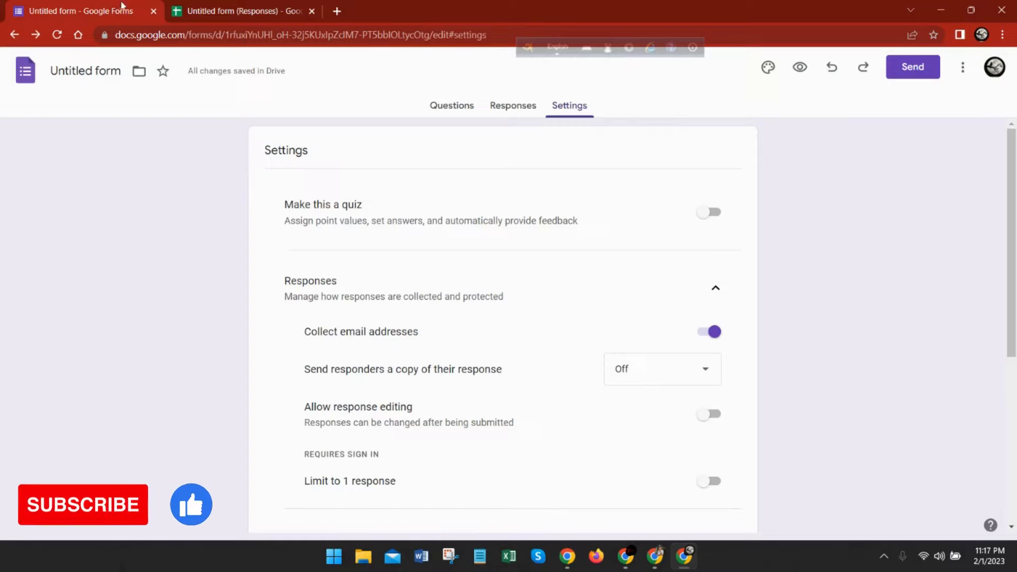
pyautogui.click(193, 7)
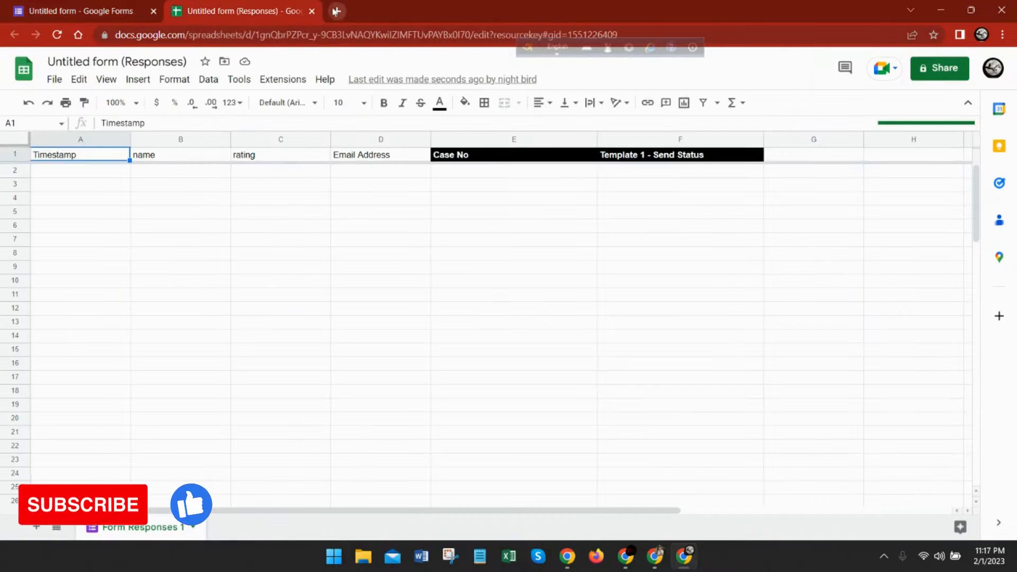
pyautogui.click(336, 10)
pyautogui.click(119, 12)
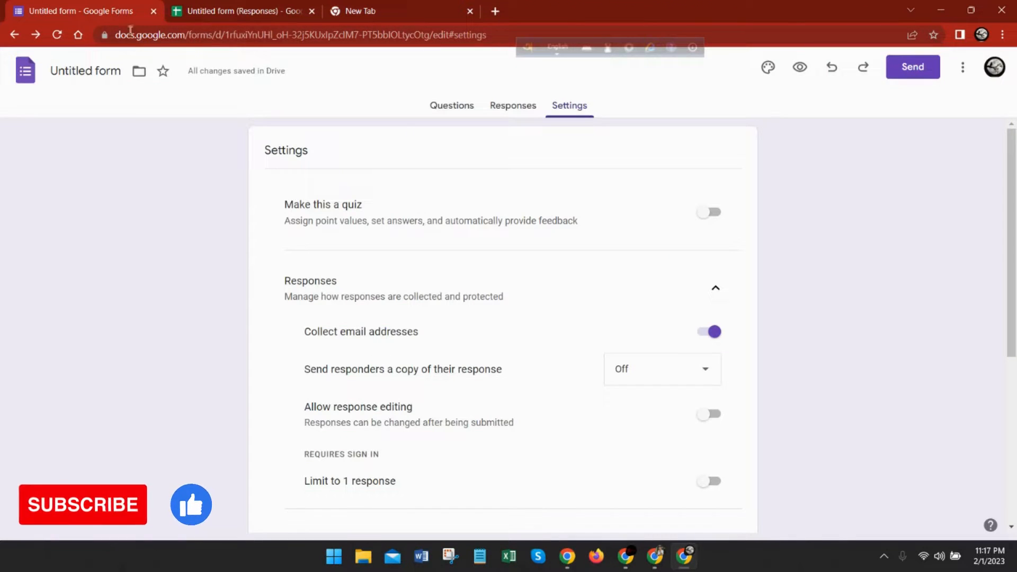
pyautogui.click(805, 64)
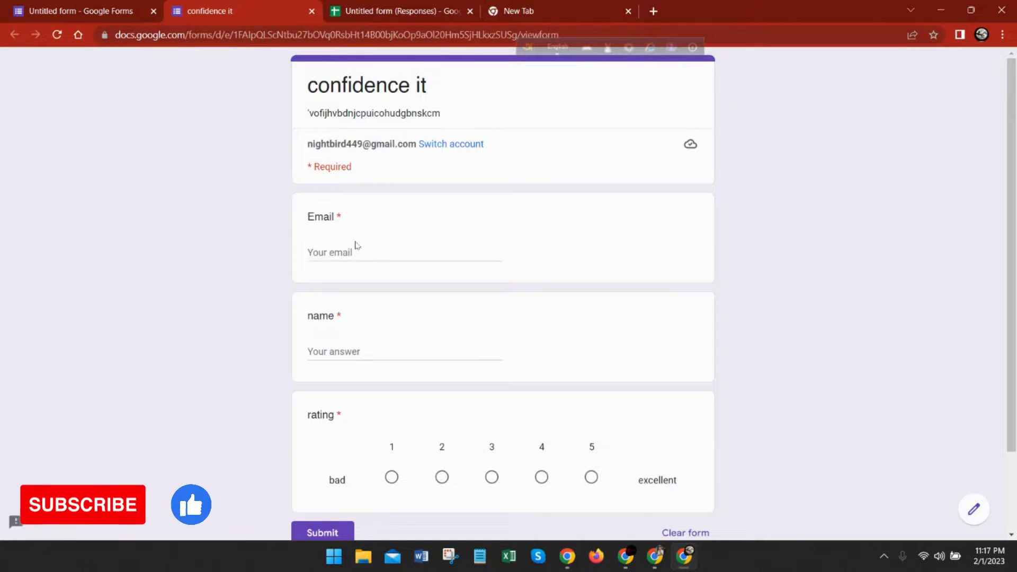
pyautogui.click(349, 253)
pyautogui.write('n')
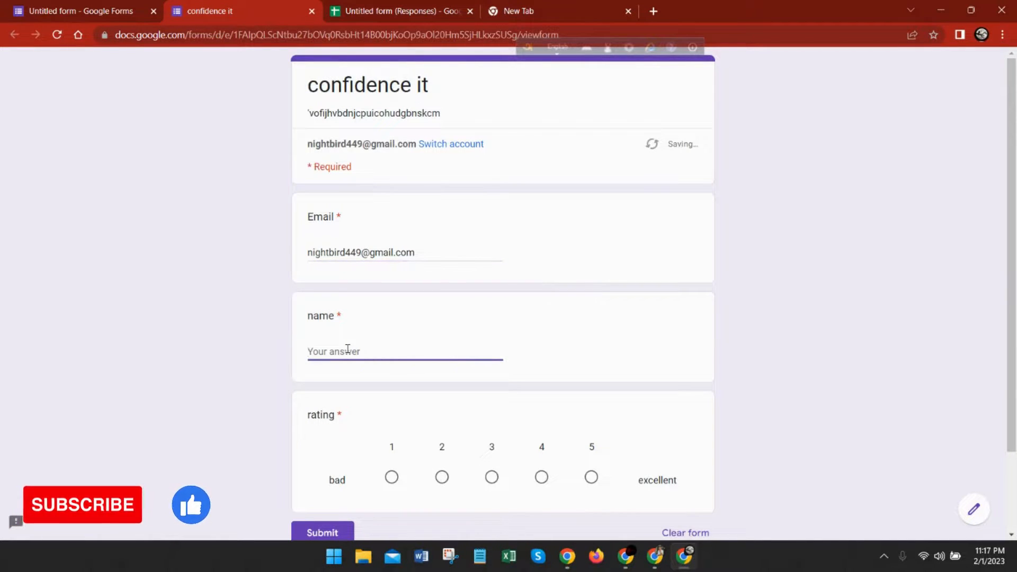
pyautogui.write('newaz')
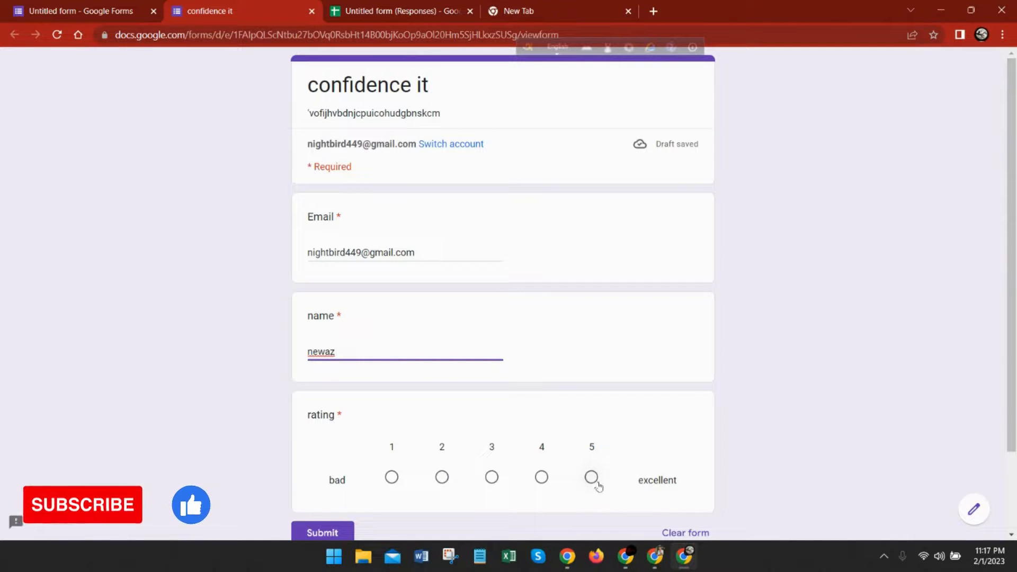
pyautogui.click(591, 478)
pyautogui.click(333, 529)
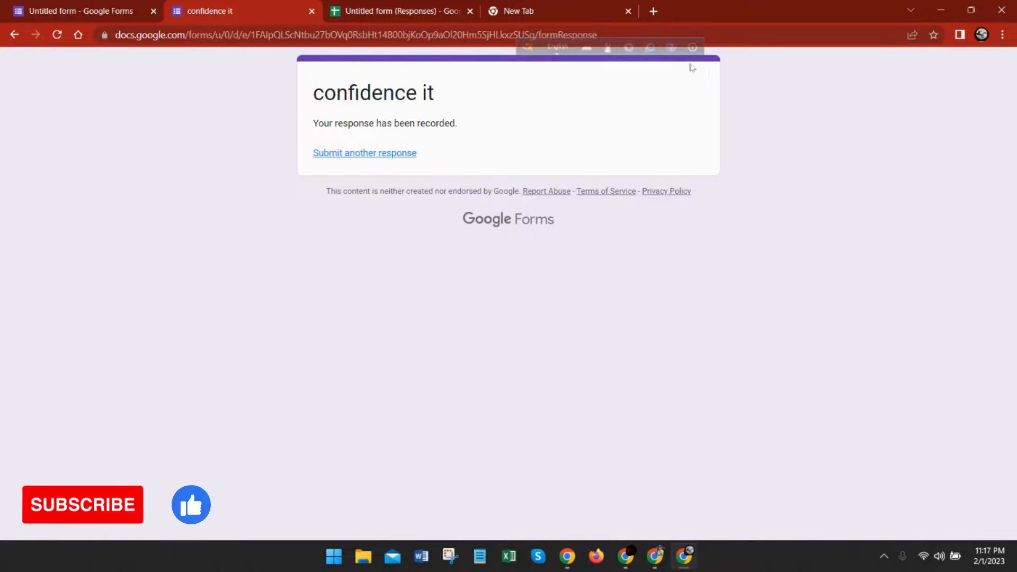
# - Open Gmail in a new tab and read the "Thanks from Confidence IT BD" email
pyautogui.click(654, 11)
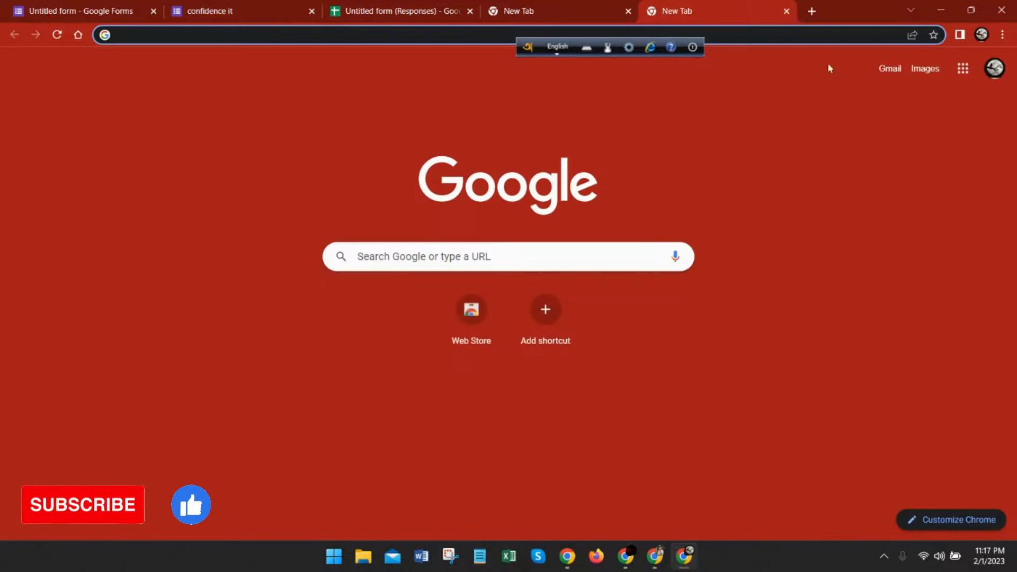
pyautogui.click(893, 69)
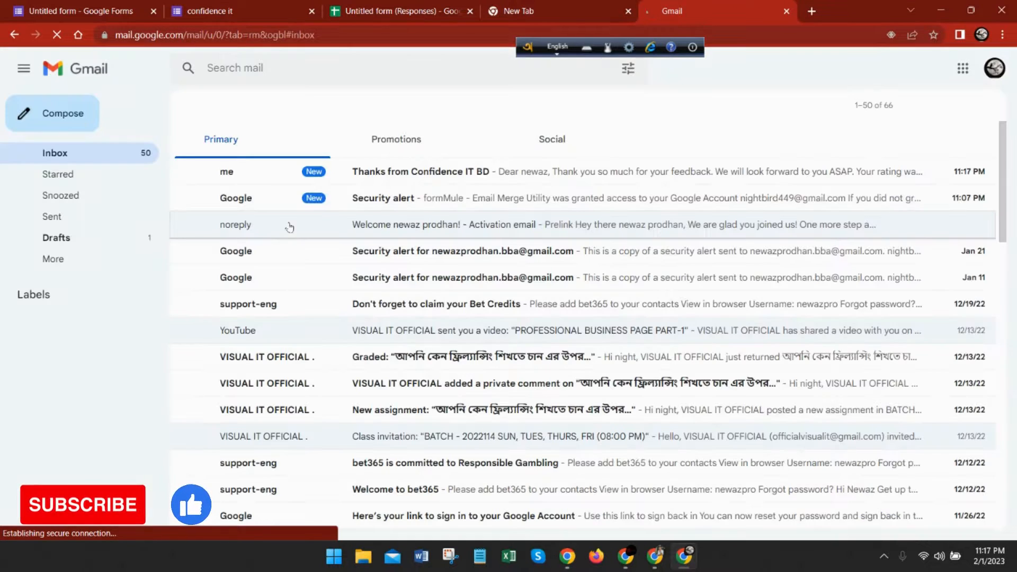
pyautogui.click(416, 171)
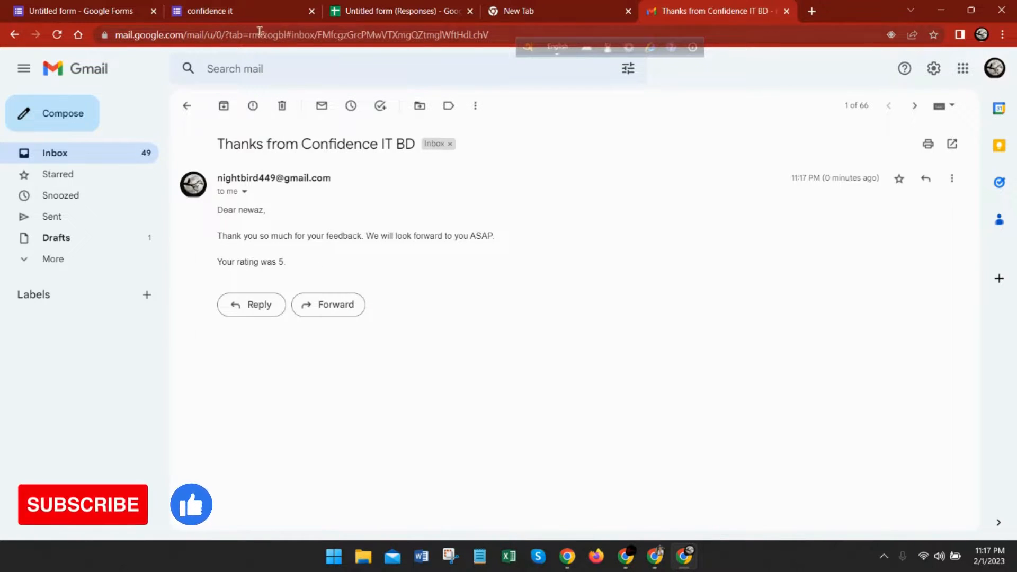
# - Copy the shortened sharing link of the "confidence it" form
pyautogui.click(250, 9)
pyautogui.click(139, 10)
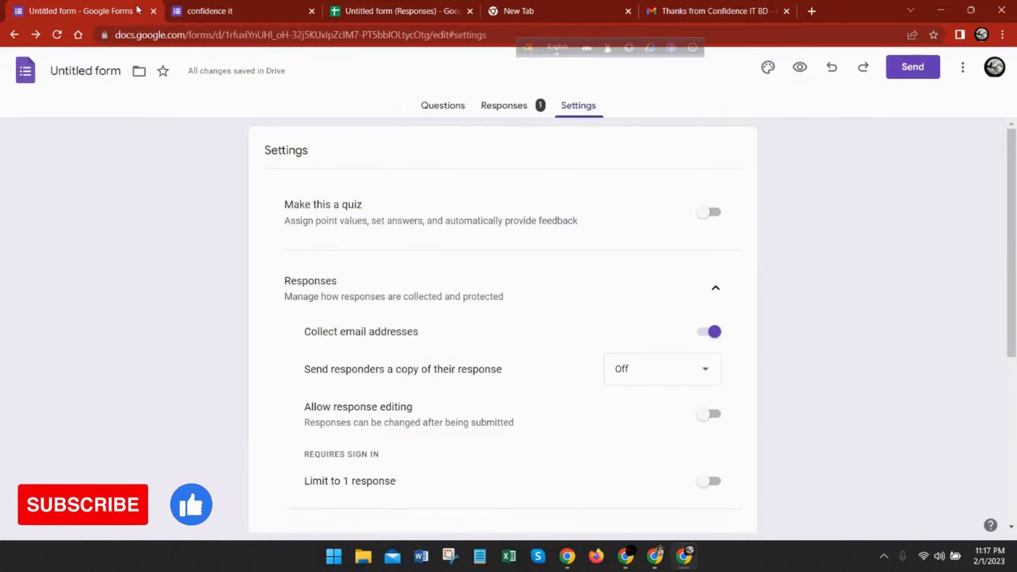
pyautogui.click(897, 76)
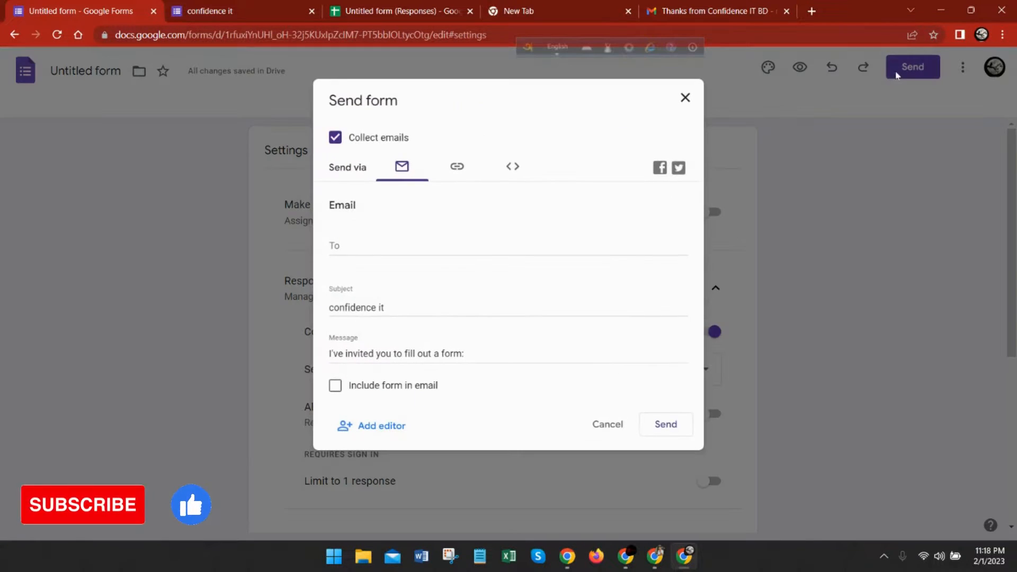
pyautogui.click(455, 167)
pyautogui.click(336, 253)
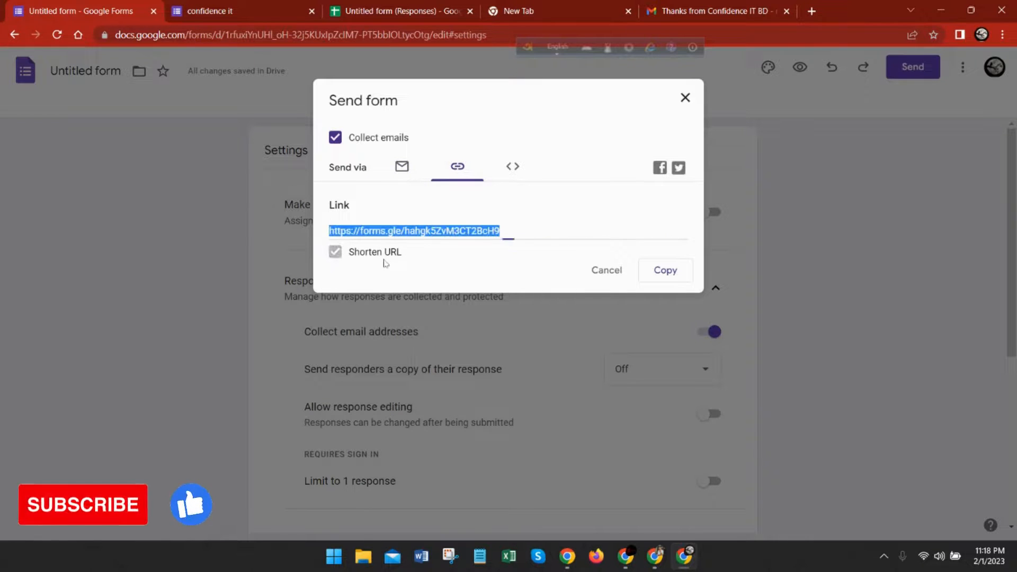
pyautogui.click(671, 272)
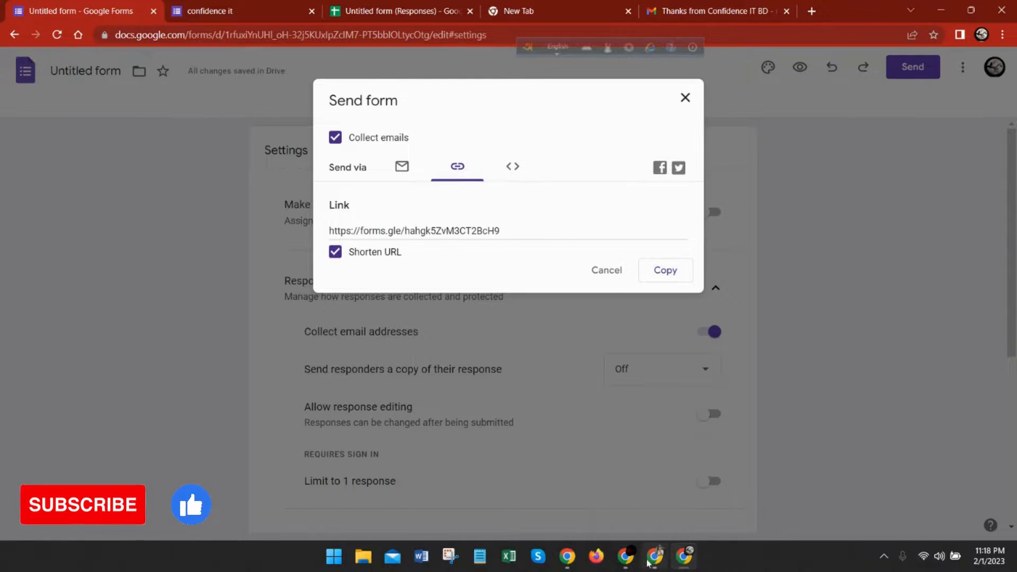
# - Switch to the Google Meet call, send the copied form link to everyone in the in-call messages, and close the chat
pyautogui.click(625, 556)
pyautogui.click(244, 11)
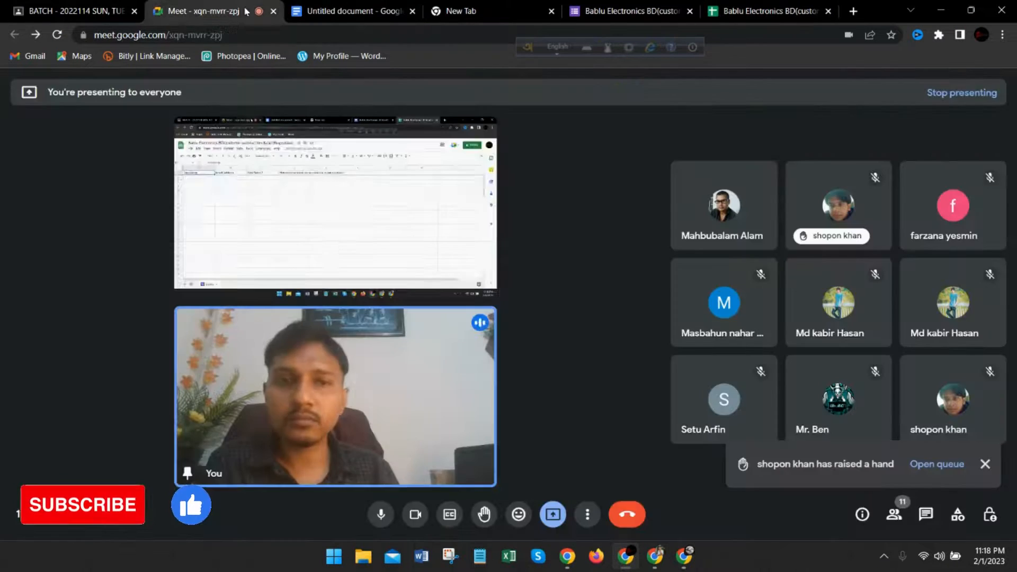
pyautogui.click(925, 515)
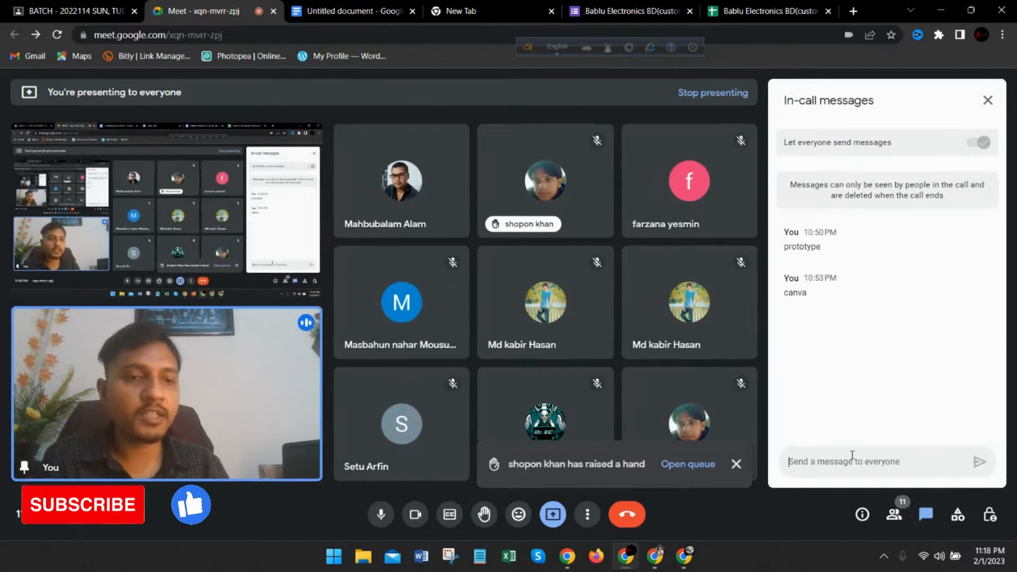
pyautogui.click(852, 455)
pyautogui.hotkey('ctrl', 'v')
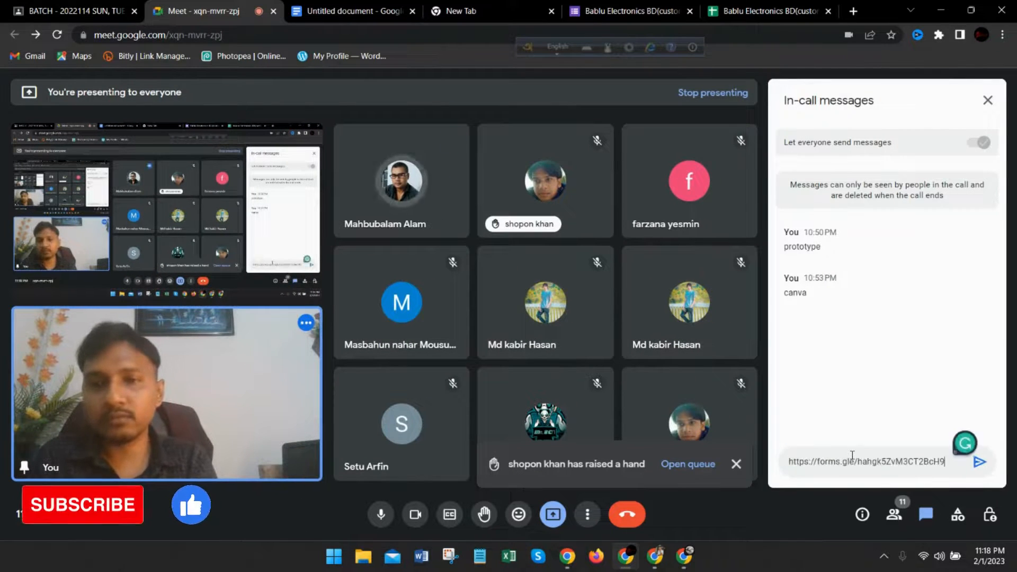
pyautogui.press('Return')
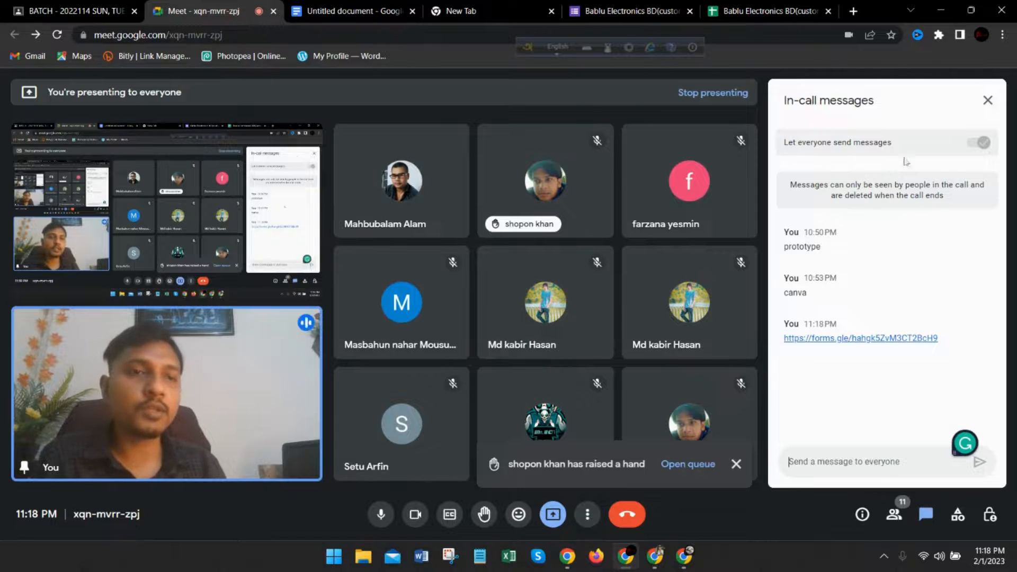
pyautogui.click(985, 100)
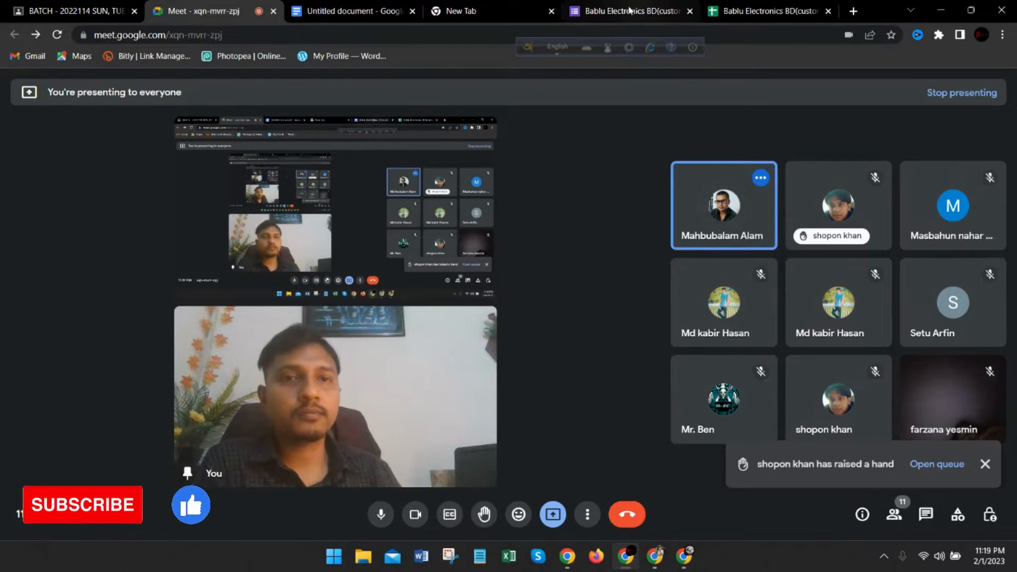
# - Return to the "confidence it" form, dismiss the sharing dialog, and review the summary of its submitted responses
pyautogui.click(631, 10)
pyautogui.click(464, 130)
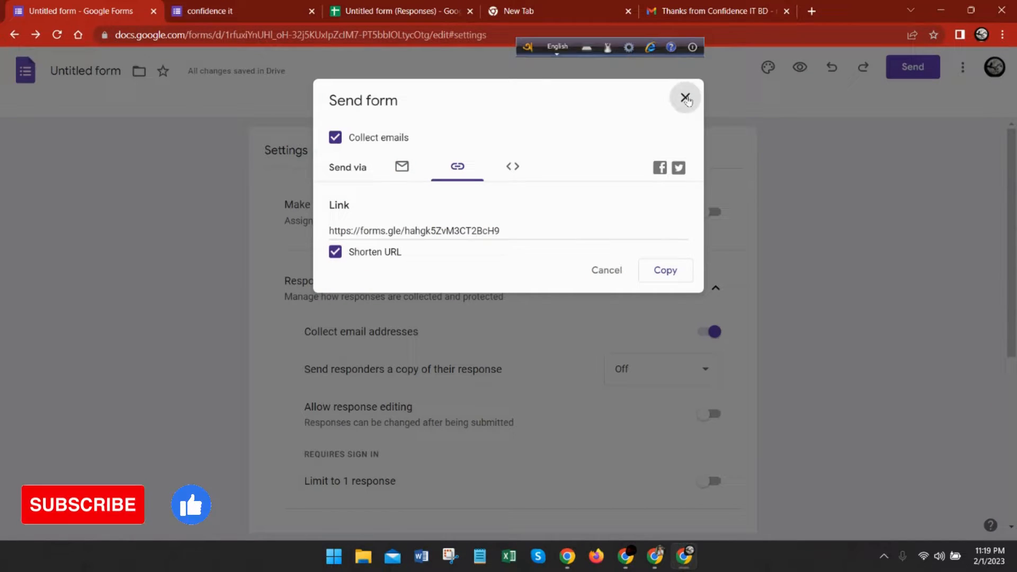
pyautogui.click(685, 98)
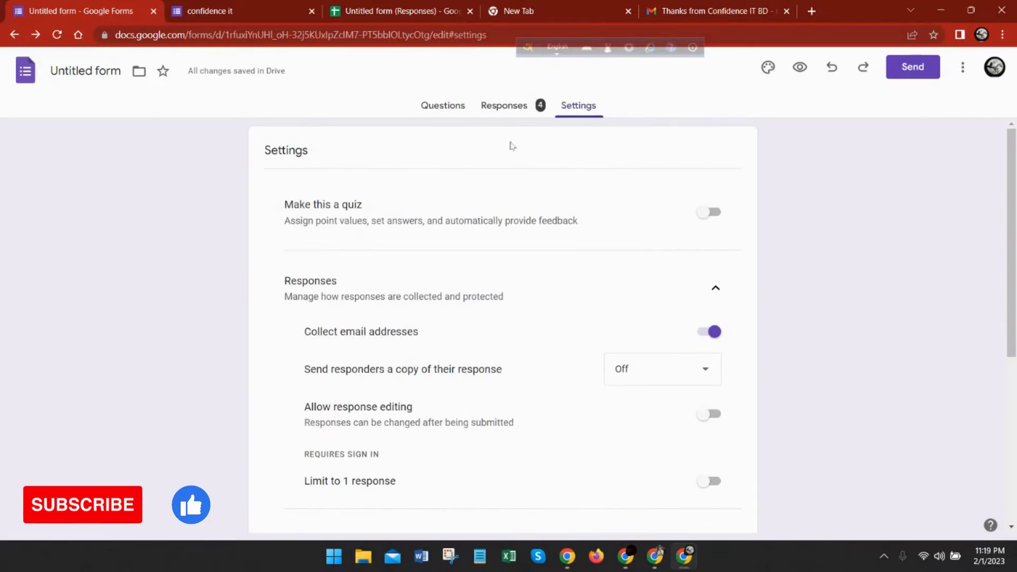
pyautogui.click(534, 106)
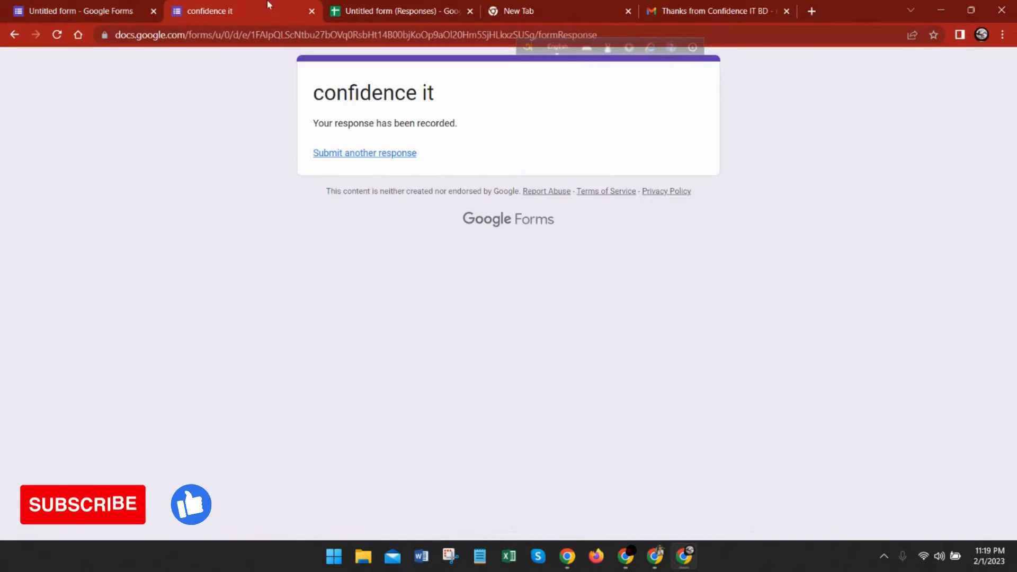
pyautogui.click(271, 10)
pyautogui.click(61, 7)
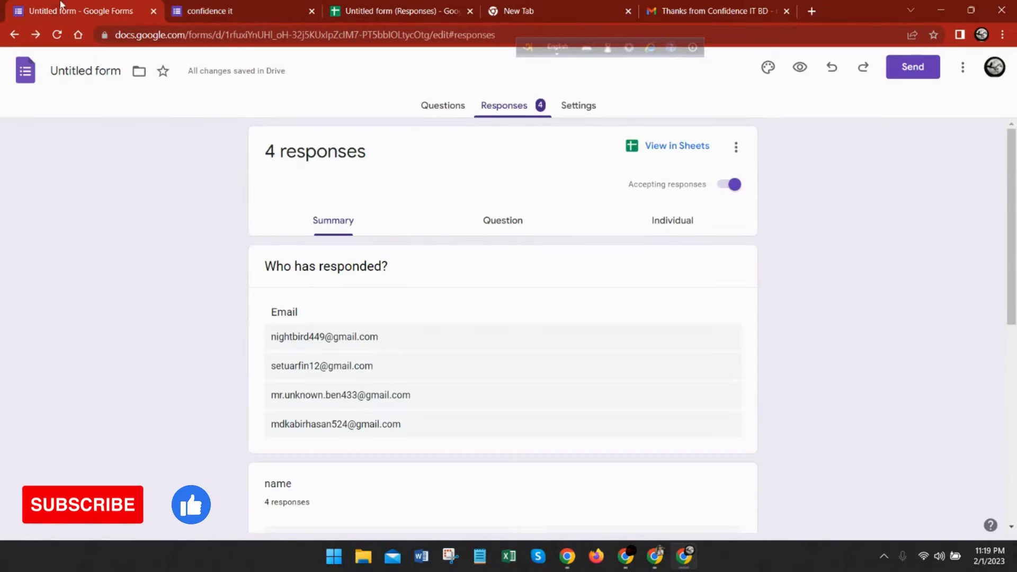
# - Switch back to the Google Meet call in the other browser window
pyautogui.click(655, 556)
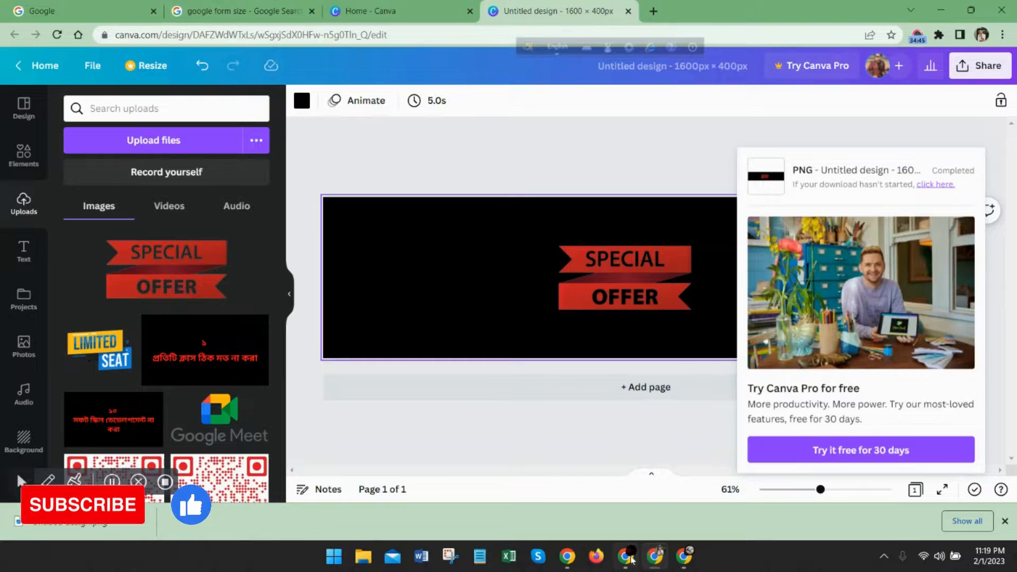
pyautogui.click(625, 556)
pyautogui.click(227, 20)
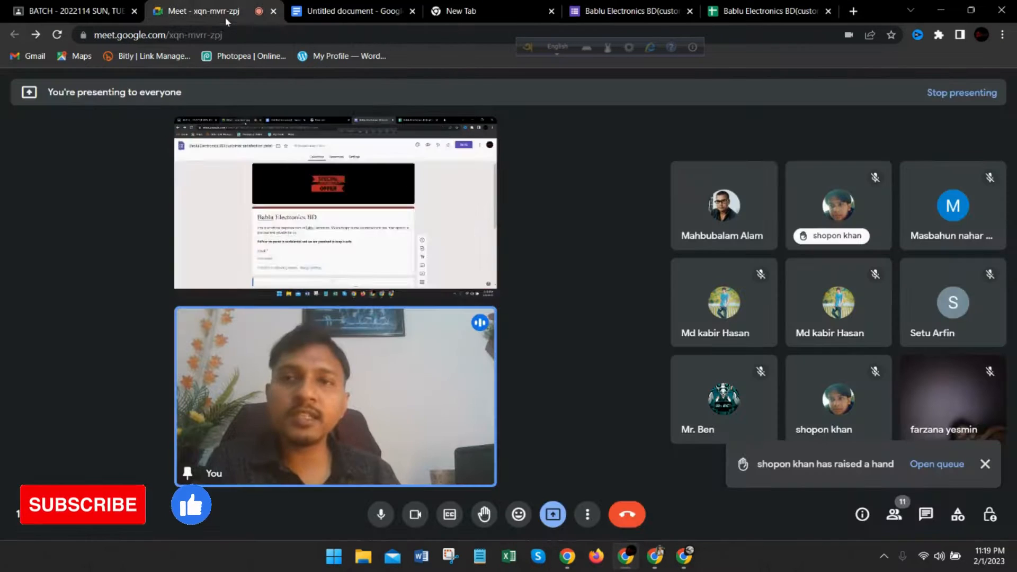